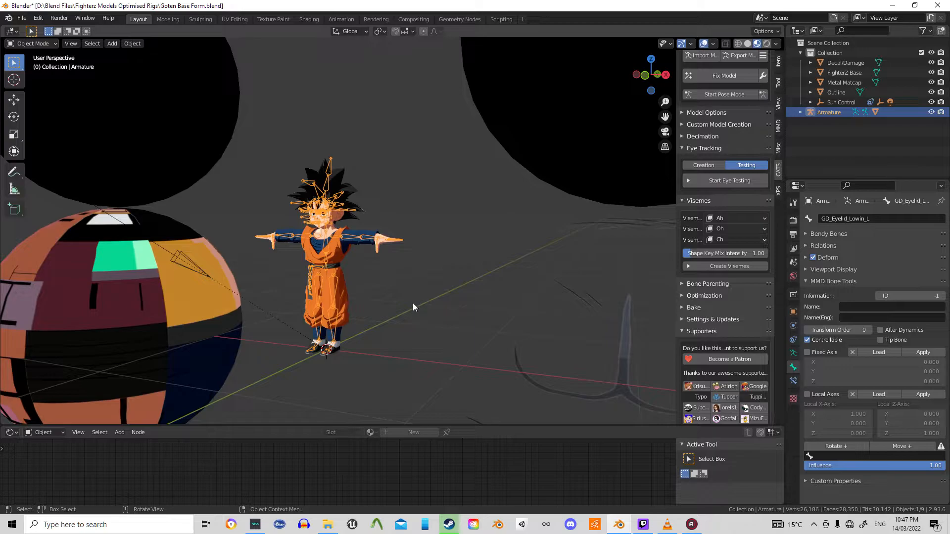
# Examine the finished Goten character rig and its body mesh from several angles and distances
pyautogui.scroll(5, 423, 296)
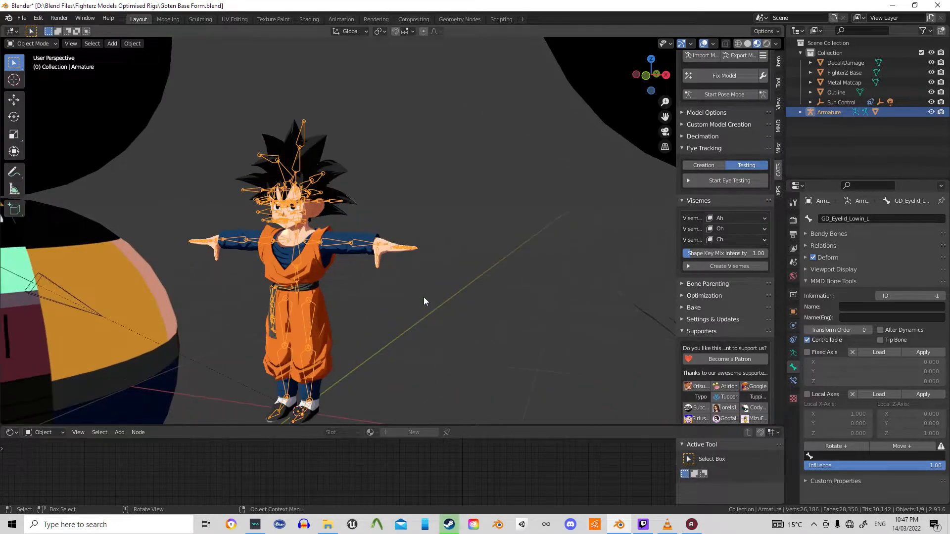
pyautogui.scroll(-2, 424, 297)
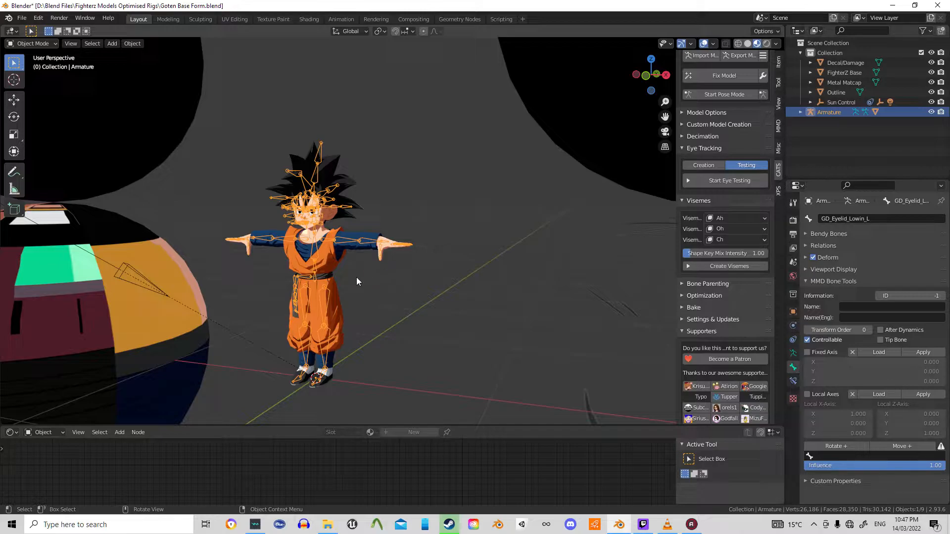
pyautogui.scroll(3, 357, 277)
pyautogui.scroll(-3, 357, 277)
pyautogui.click(340, 184)
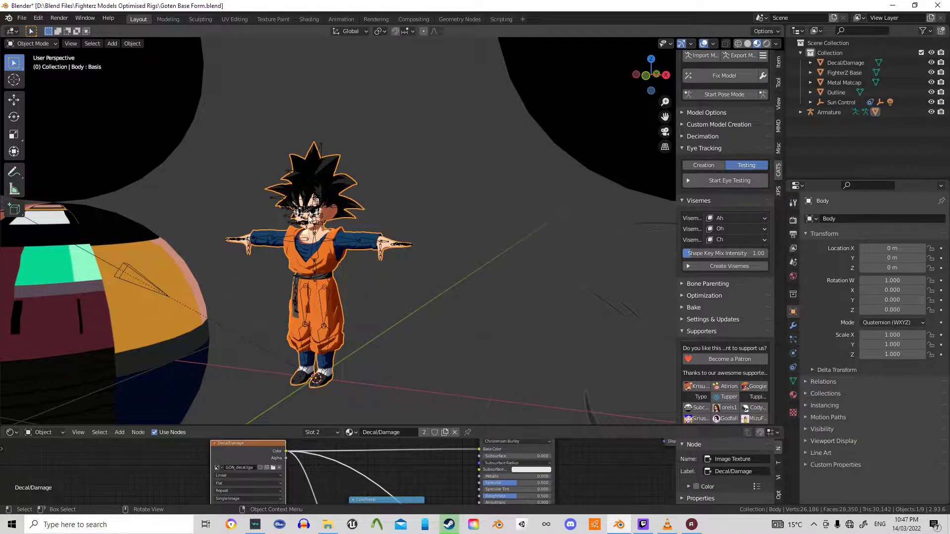
pyautogui.moveTo(317, 218); pyautogui.dragTo(337, 230, button='middle')
pyautogui.scroll(2, 338, 231)
pyautogui.scroll(2, 420, 158)
pyautogui.moveTo(420, 157); pyautogui.dragTo(408, 190, button='middle')
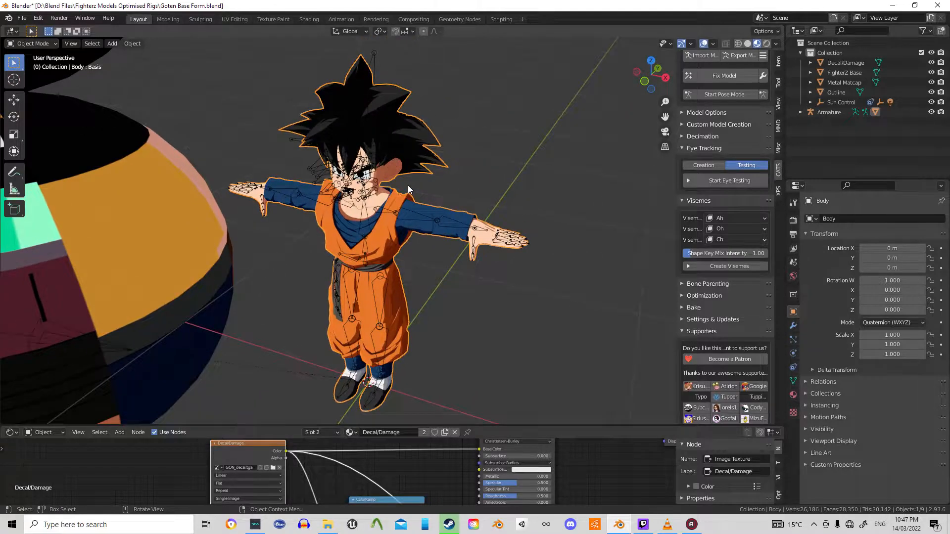
pyautogui.scroll(-2, 410, 147)
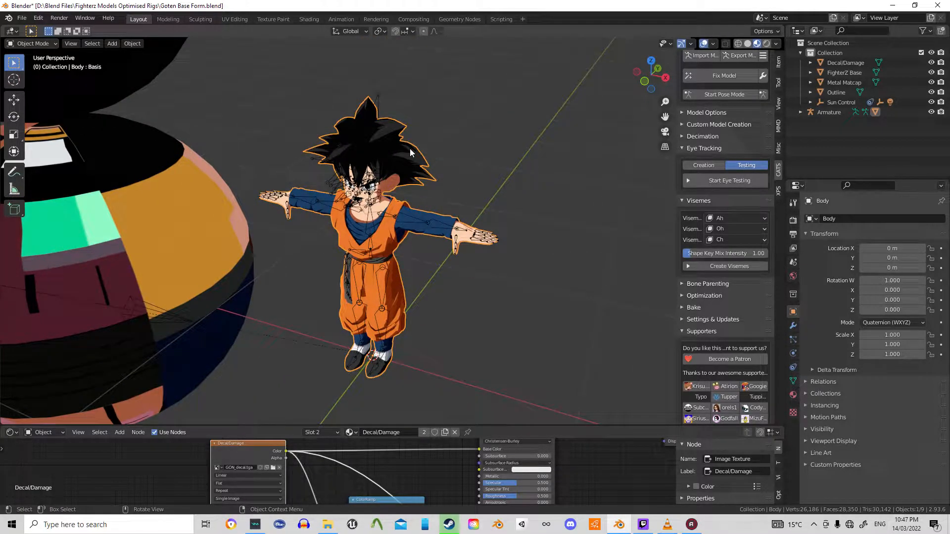
pyautogui.moveTo(407, 181); pyautogui.dragTo(424, 173, button='middle')
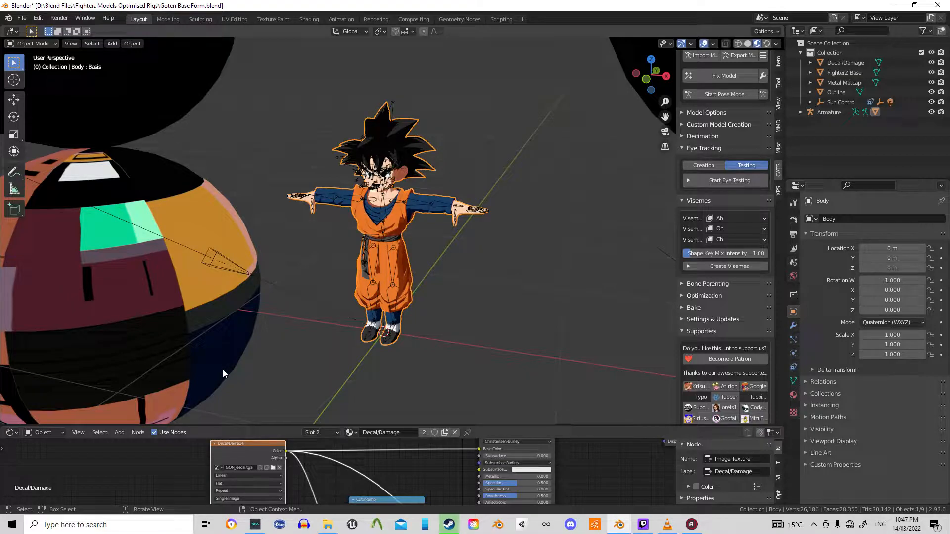
pyautogui.scroll(4, 404, 241)
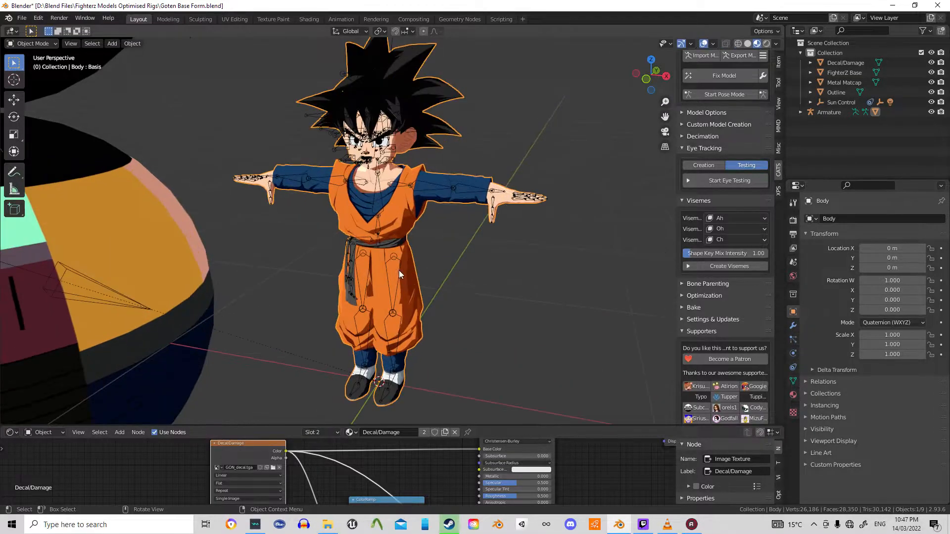
pyautogui.moveTo(403, 241)
pyautogui.mouseDown(button='middle')
pyautogui.moveTo(388, 232)
pyautogui.moveTo(407, 257)
pyautogui.mouseUp(button='middle')
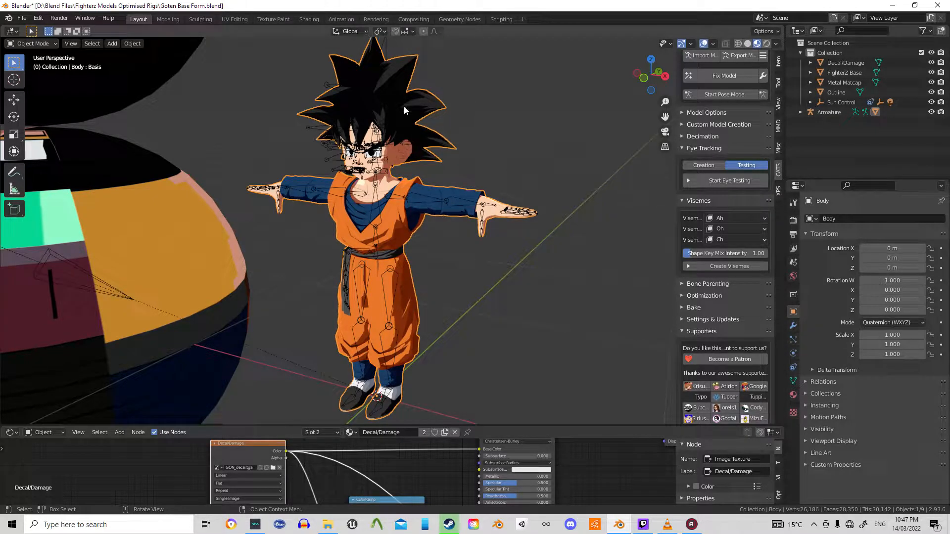
# Start a new General file, saving the changes to Goten Base Form.blend
pyautogui.click(22, 18)
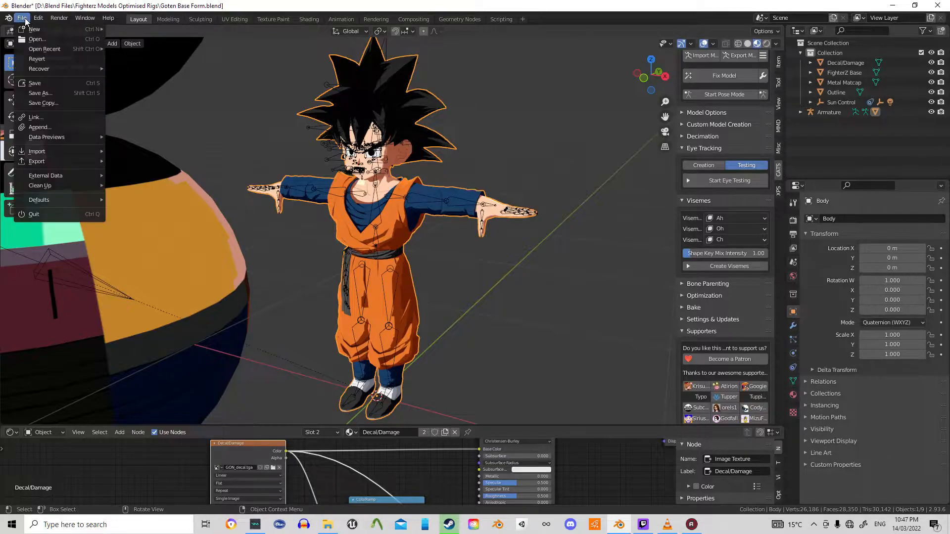
pyautogui.moveTo(34, 28)
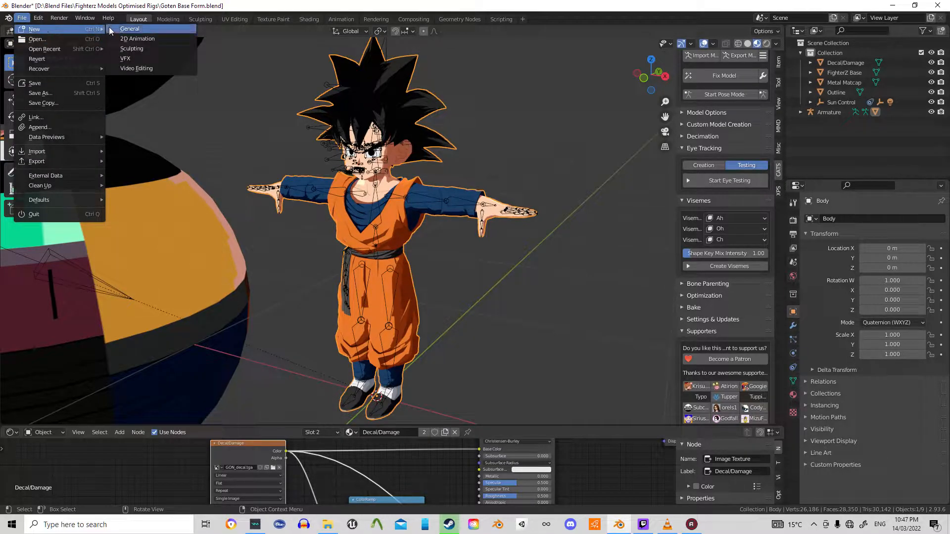
pyautogui.click(120, 31)
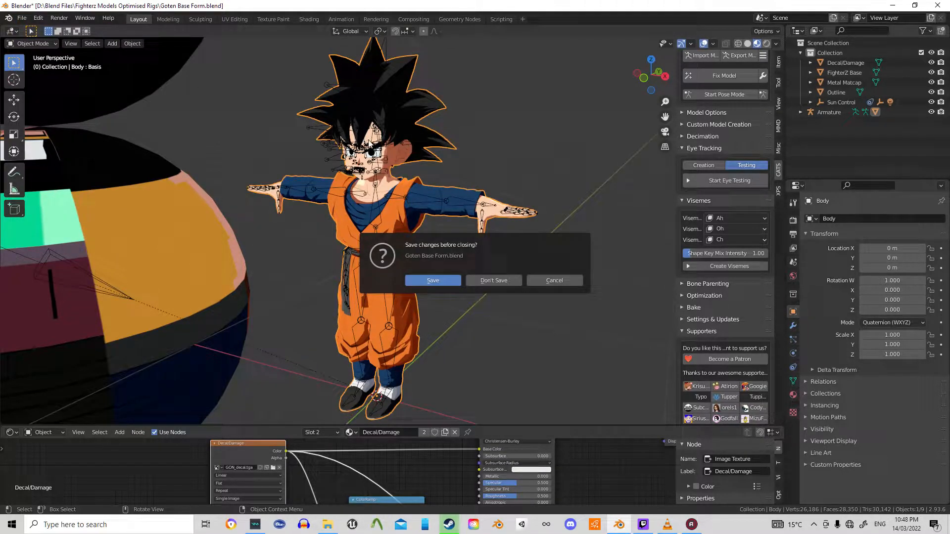
pyautogui.click(453, 285)
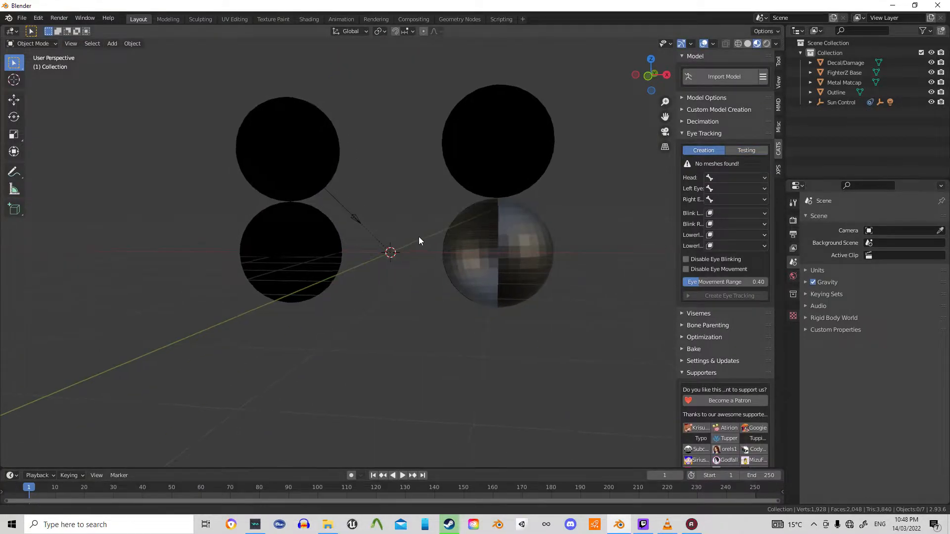
pyautogui.keyDown('shift'); pyautogui.moveTo(421, 235); pyautogui.dragTo(398, 251, button='middle'); pyautogui.keyUp('shift')
pyautogui.scroll(4, 398, 251)
pyautogui.press('q')
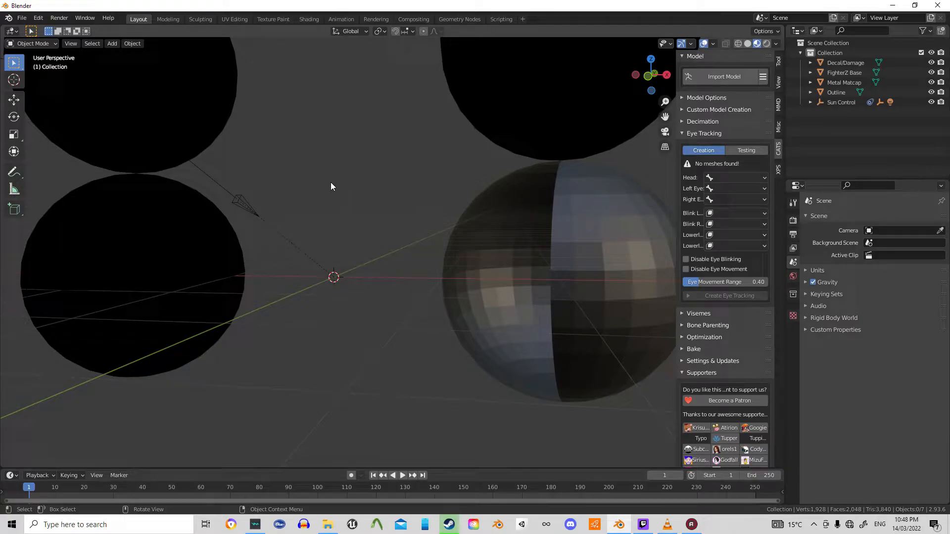
pyautogui.press('q')
pyautogui.click(364, 197)
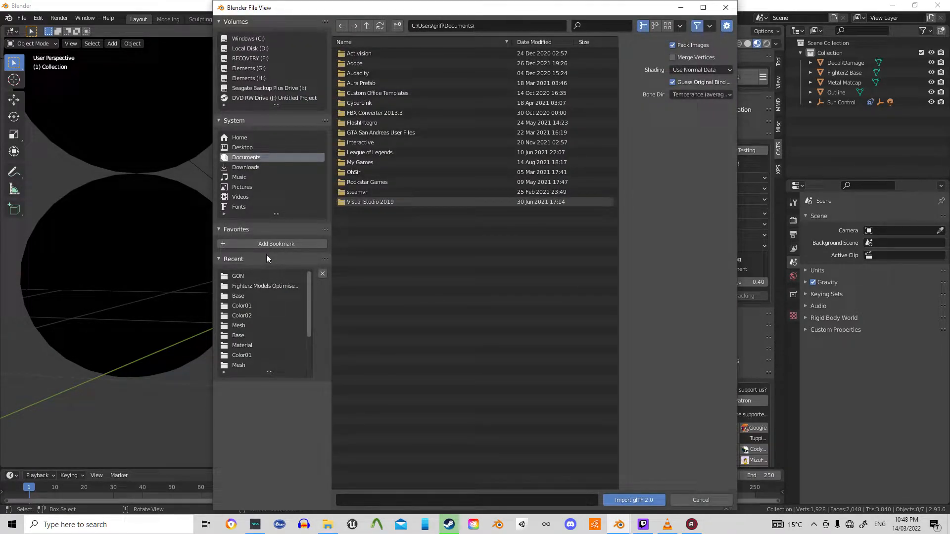
pyautogui.click(263, 278)
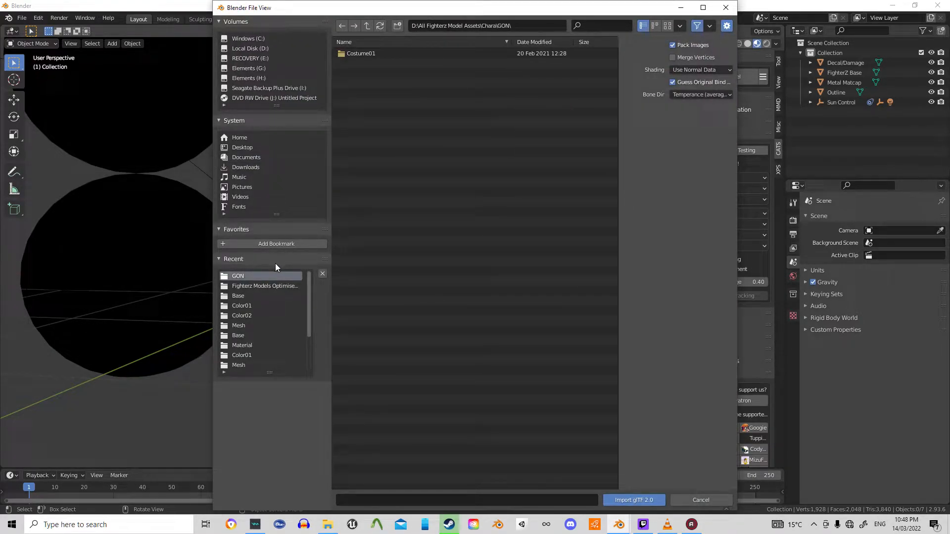
pyautogui.click(701, 499)
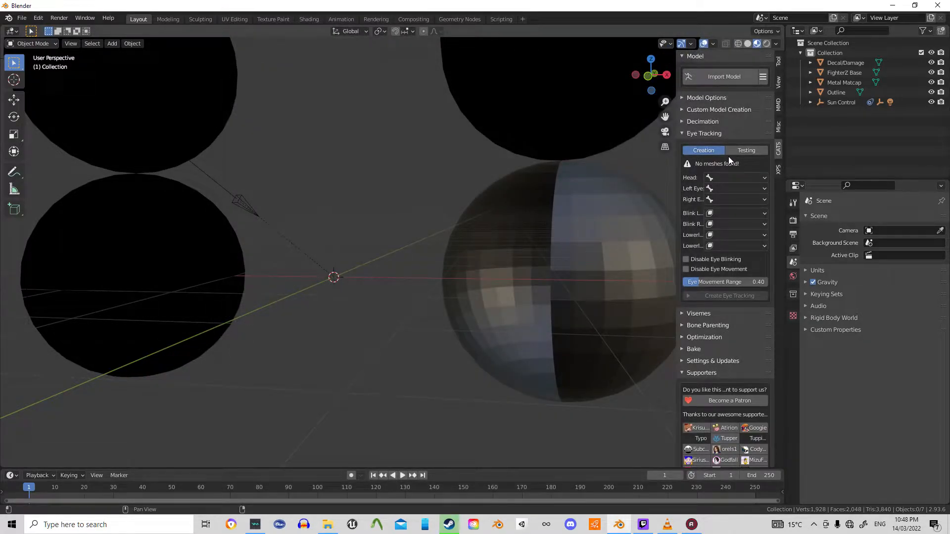
# Import the glTF 2.0 character model from the Mesh folder of GON's Costume01
pyautogui.scroll(-2, 343, 154)
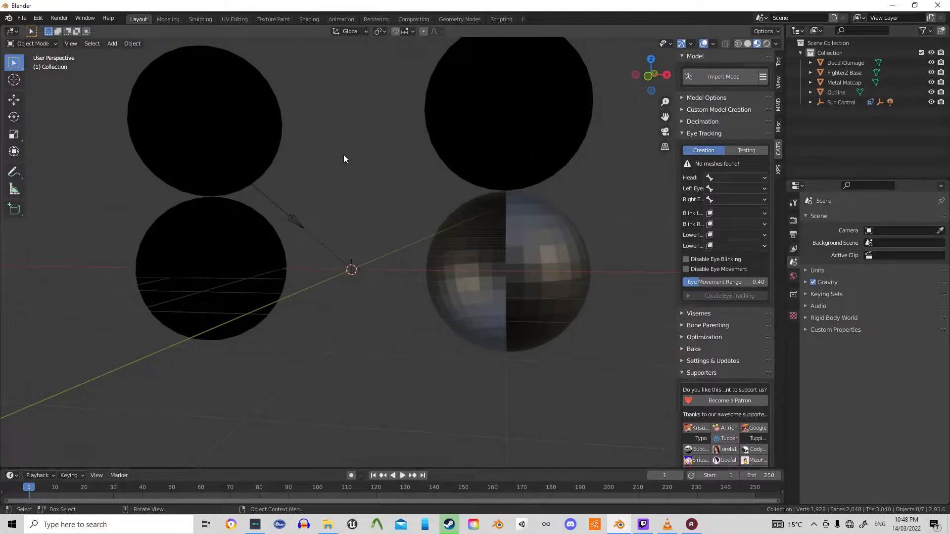
pyautogui.keyDown('shift'); pyautogui.moveTo(372, 205); pyautogui.dragTo(341, 281, button='middle'); pyautogui.keyUp('shift')
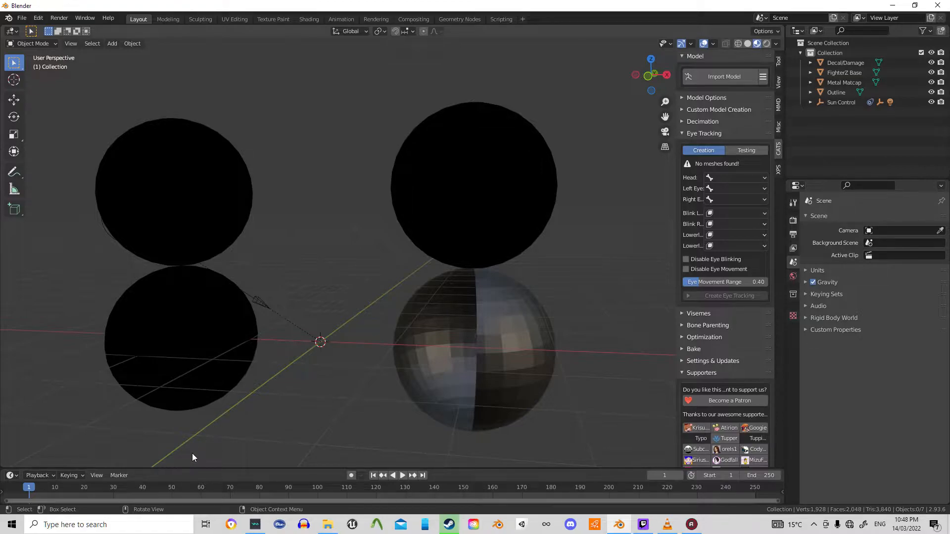
pyautogui.press('q')
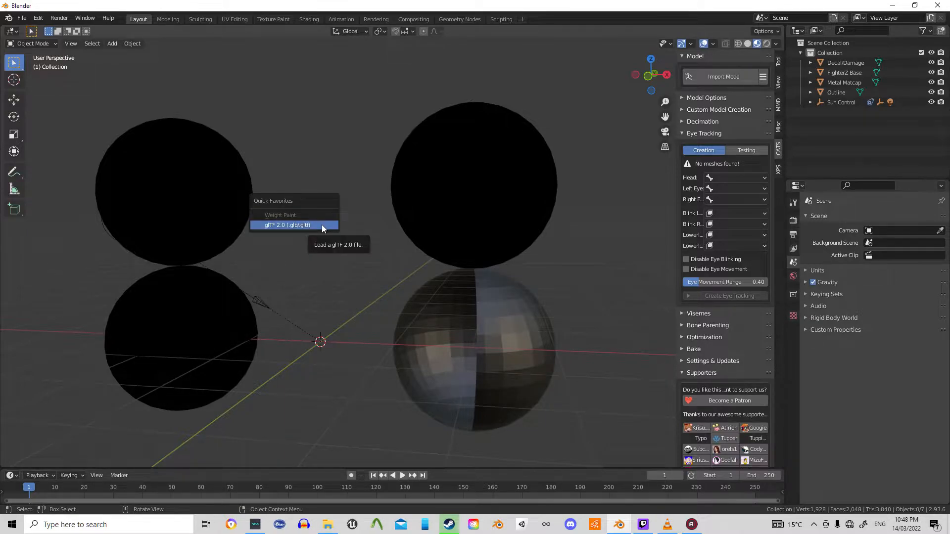
pyautogui.click(321, 225)
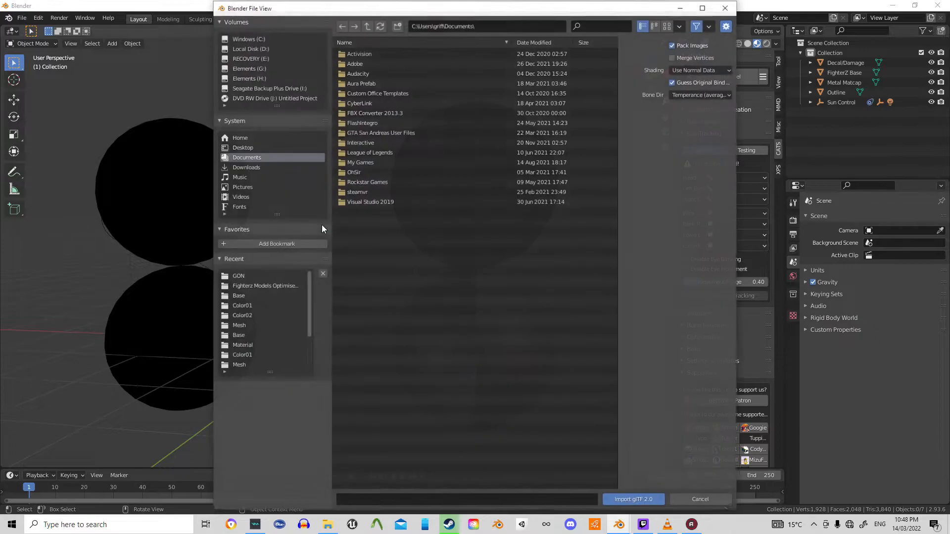
pyautogui.click(259, 277)
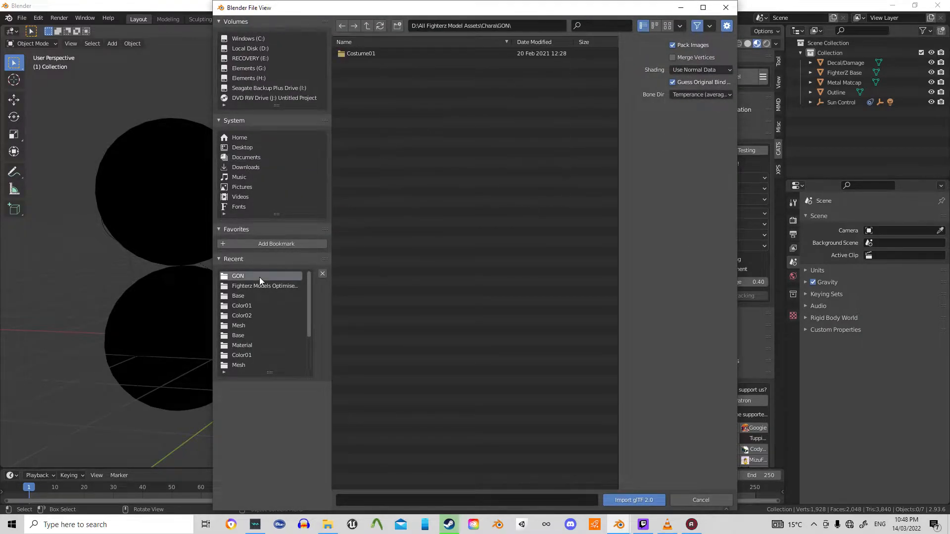
pyautogui.doubleClick(359, 53)
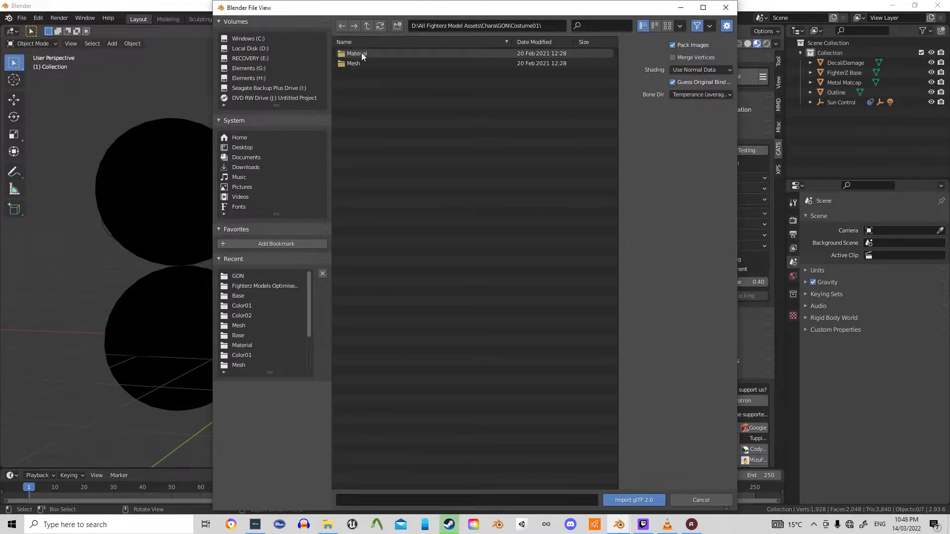
pyautogui.doubleClick(371, 63)
pyautogui.doubleClick(372, 62)
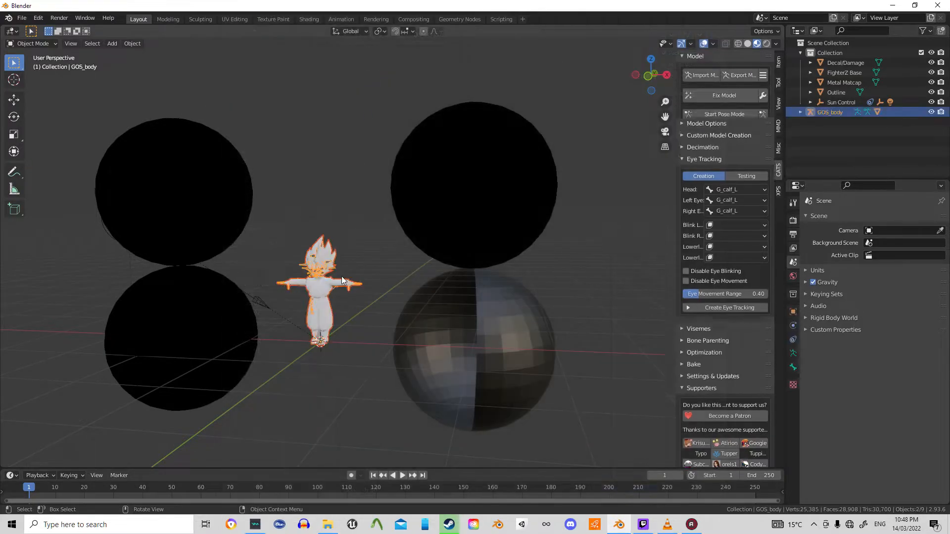
# Select the imported body mesh and inspect its shape and its geometry in Edit Mode
pyautogui.keyDown('shift'); pyautogui.moveTo(400, 246); pyautogui.dragTo(419, 237, button='middle'); pyautogui.keyUp('shift')
pyautogui.scroll(4, 508, 181)
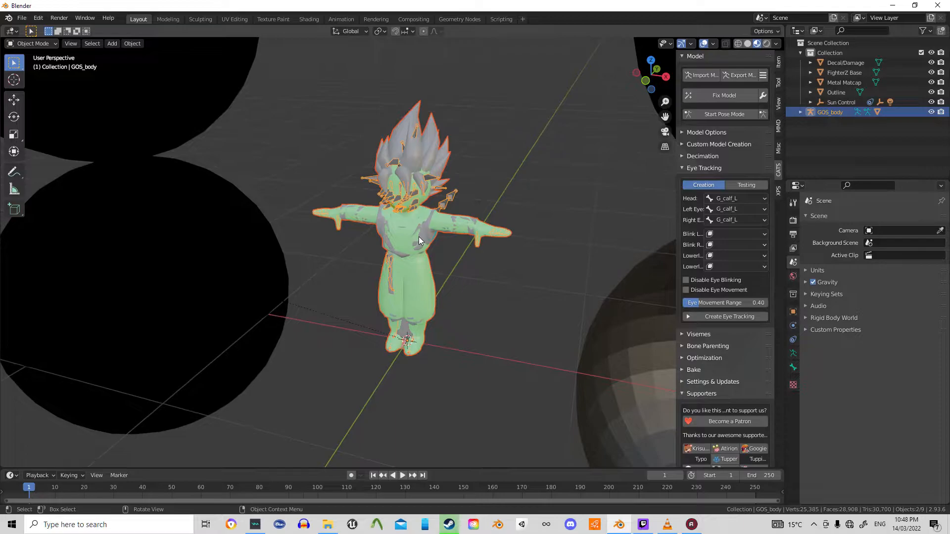
pyautogui.scroll(3, 421, 237)
pyautogui.click(515, 284)
pyautogui.moveTo(552, 299); pyautogui.dragTo(472, 267, button='middle')
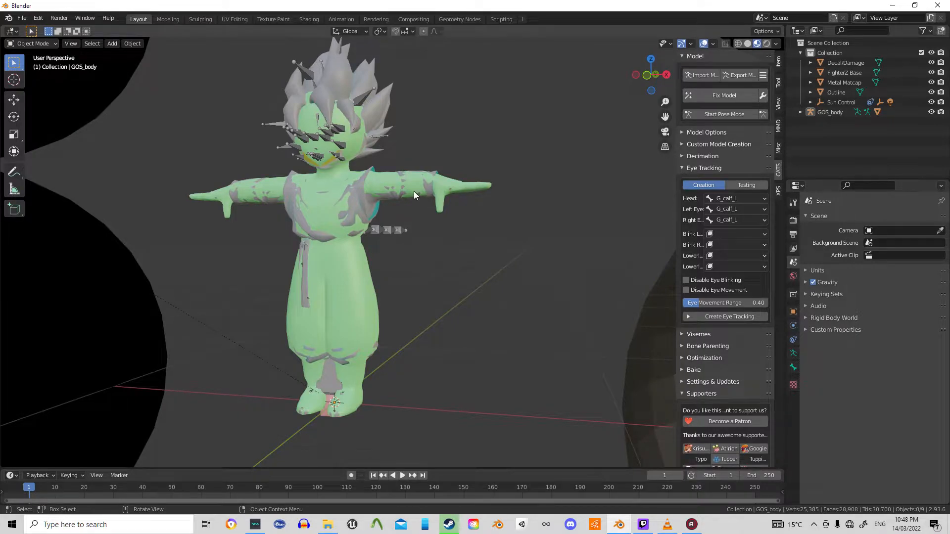
pyautogui.click(382, 213)
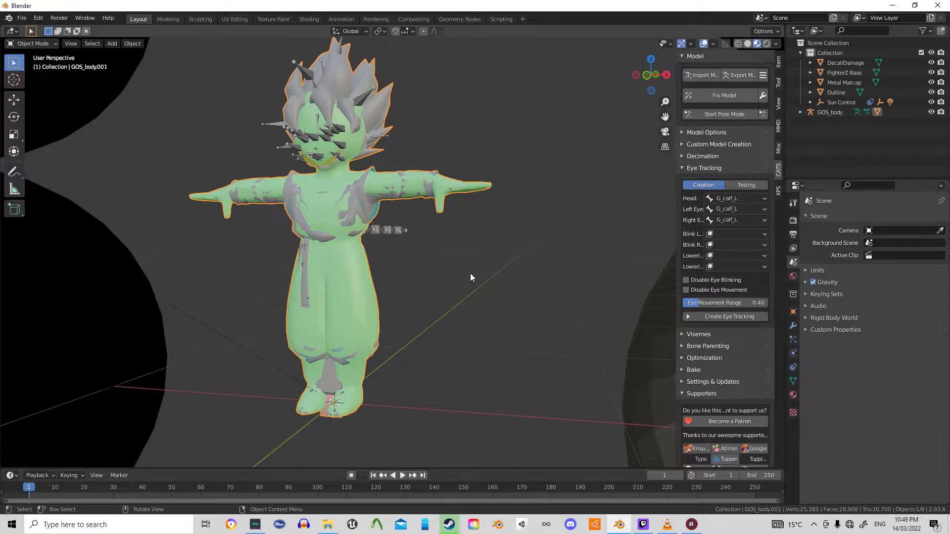
pyautogui.press('Tab')
pyautogui.press('Tab')
pyautogui.press('Tab')
pyautogui.press('Tab')
pyautogui.press('Tab')
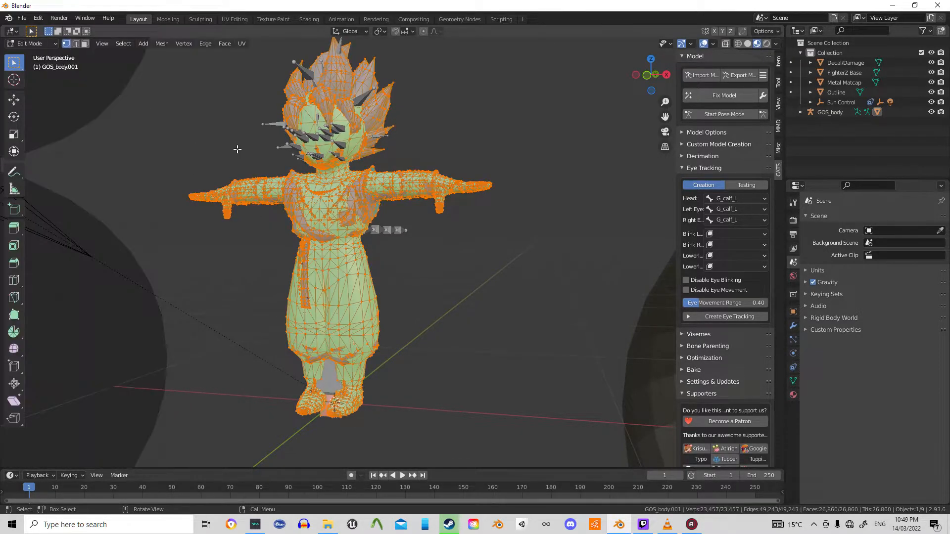
pyautogui.press('Tab')
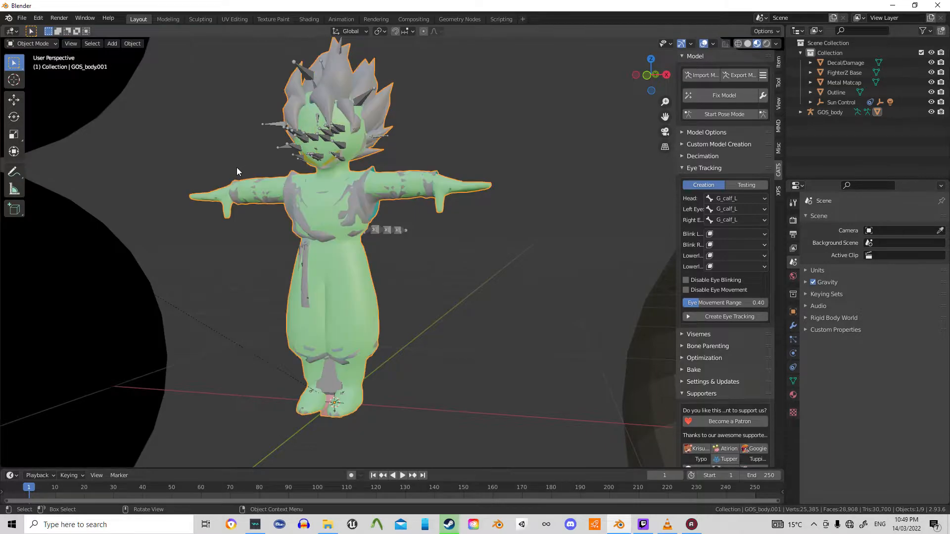
pyautogui.scroll(3, 448, 202)
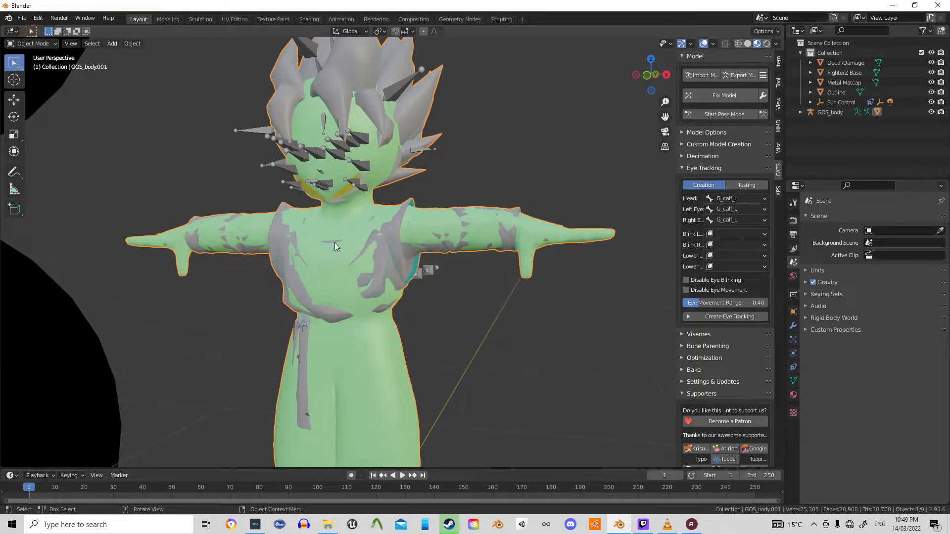
# Hide the GOS_body armature and make it visible again with the body mesh selected
pyautogui.press('Delete')
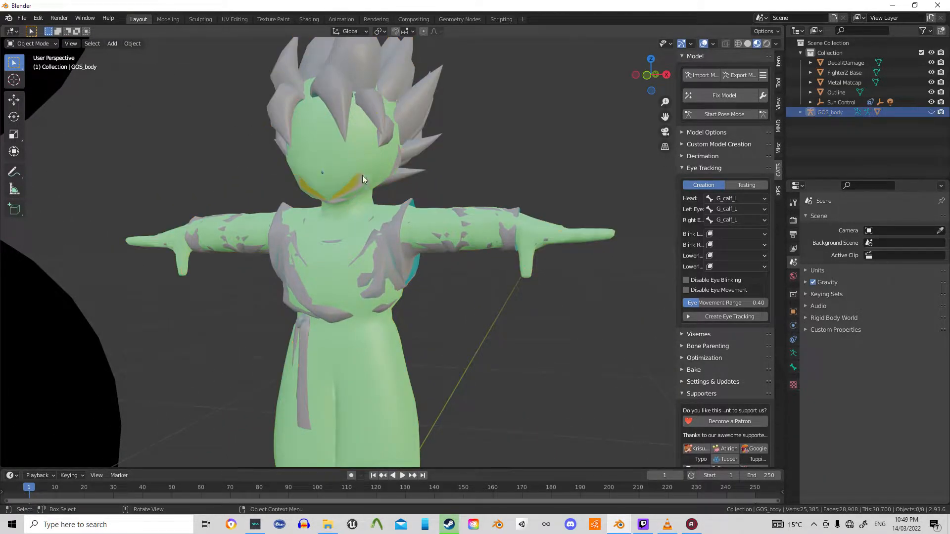
pyautogui.click(439, 206)
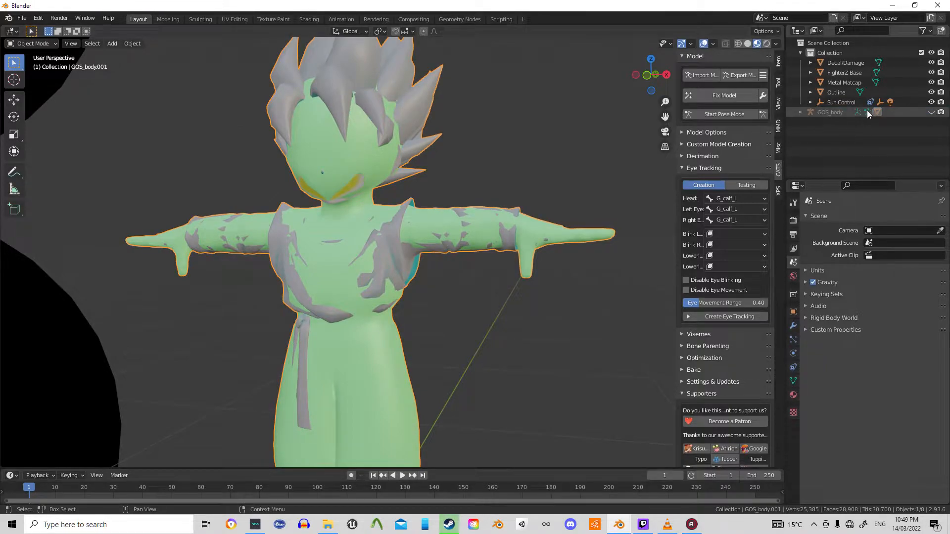
pyautogui.click(930, 112)
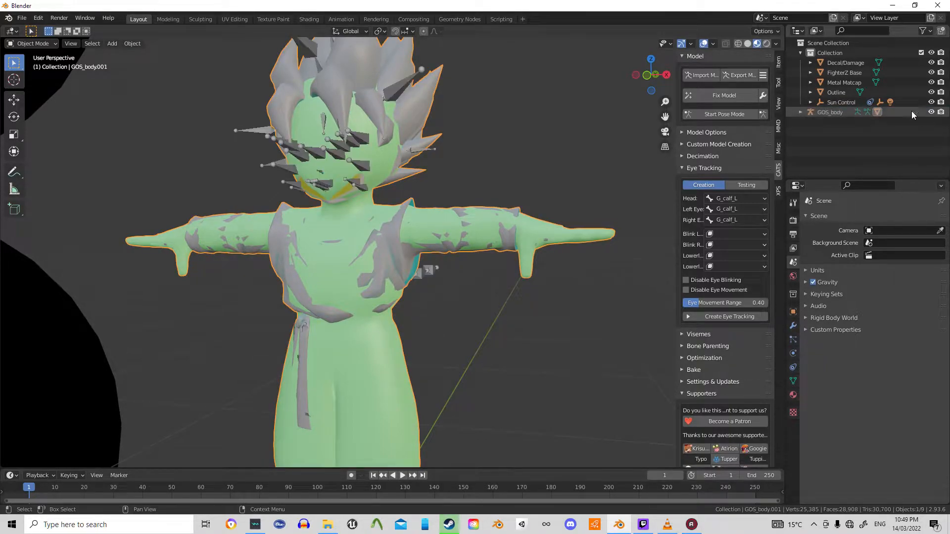
# Select the GOS_body armature and hide it, leaving only the character mesh in view
pyautogui.click(836, 116)
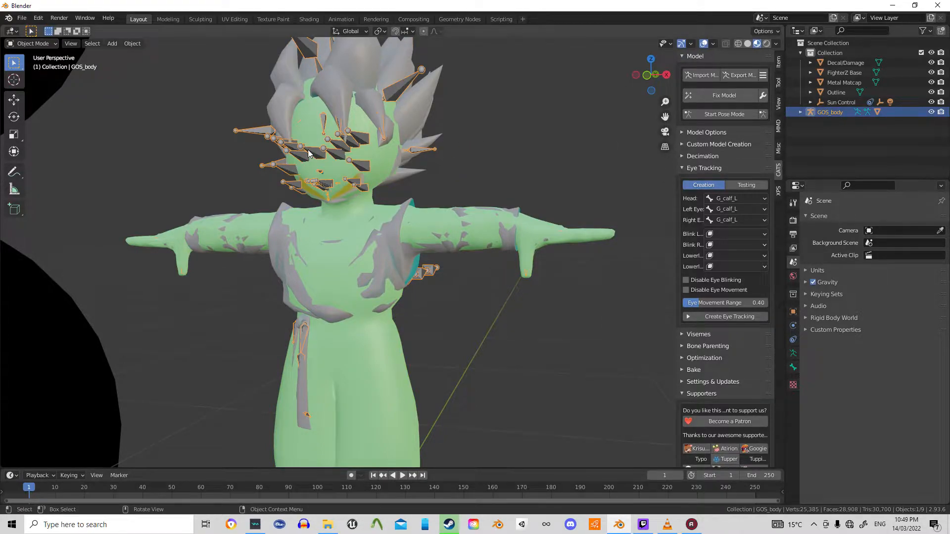
pyautogui.press('h')
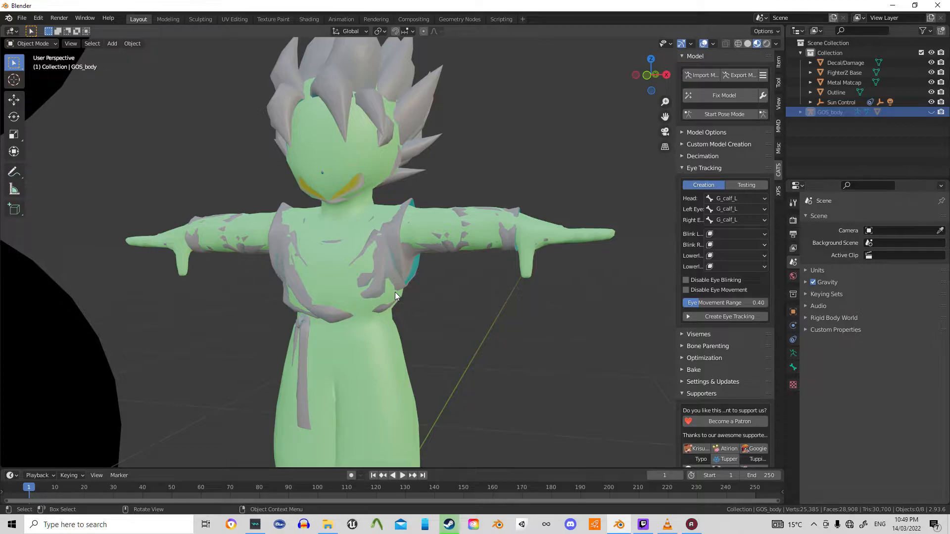
pyautogui.moveTo(444, 288)
pyautogui.mouseDown(button='middle')
pyautogui.moveTo(480, 303)
pyautogui.moveTo(454, 297)
pyautogui.mouseUp(button='middle')
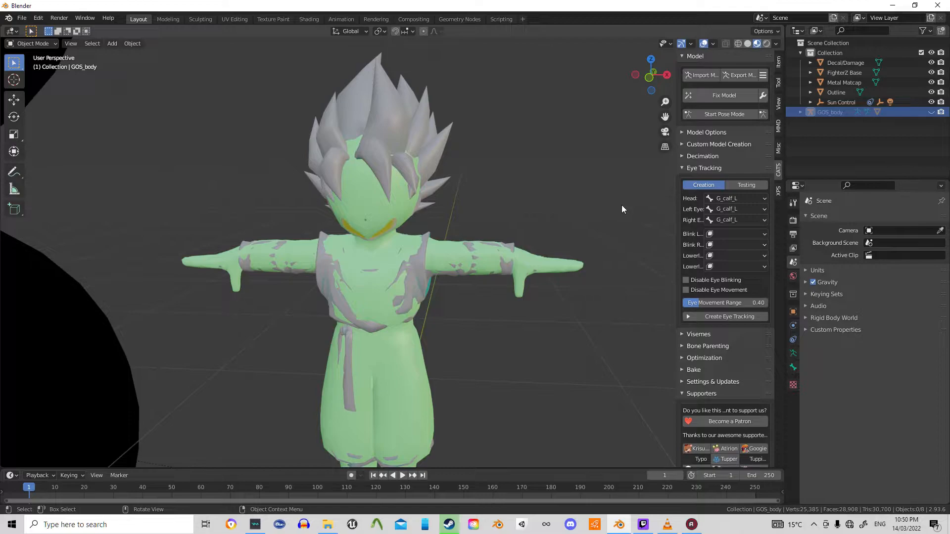
# Select the GOS_body.001 character mesh and examine its face, torso and arms up close
pyautogui.click(394, 200)
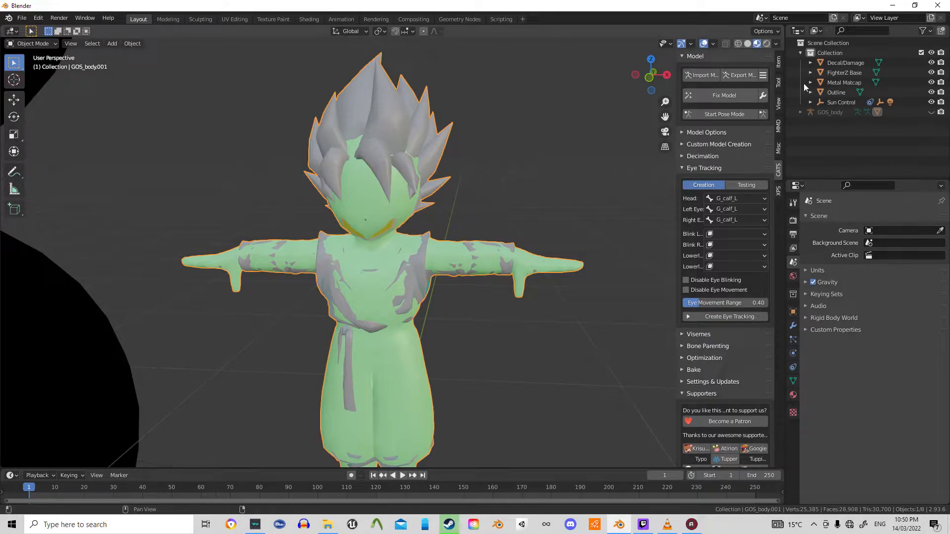
pyautogui.click(836, 112)
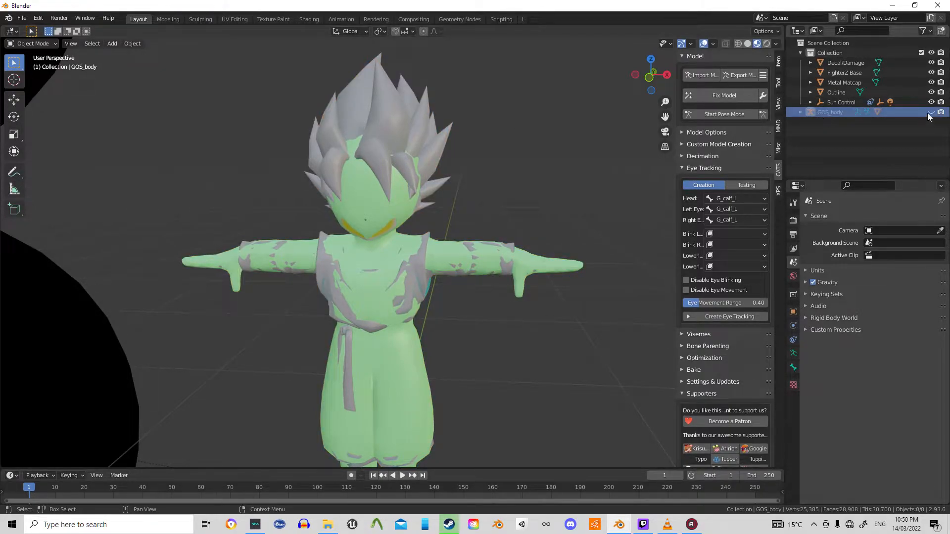
pyautogui.click(372, 137)
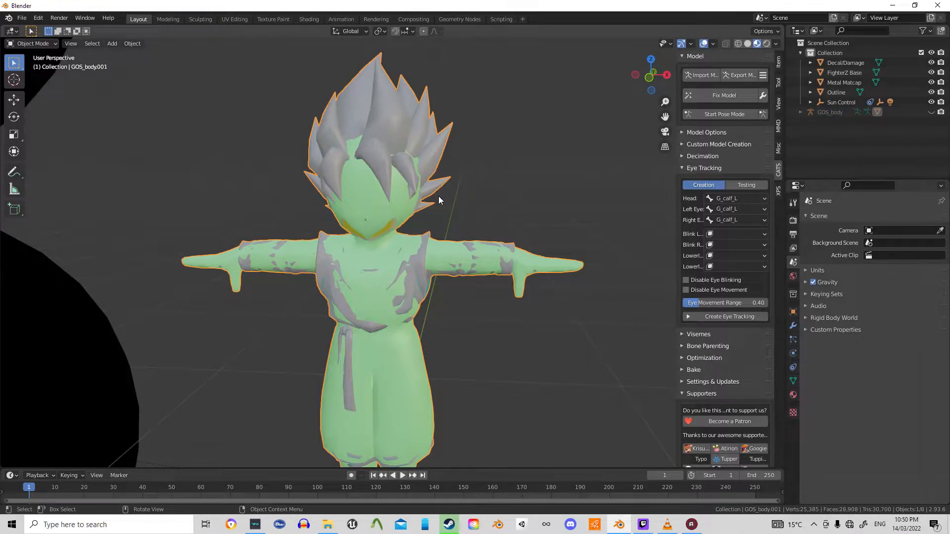
pyautogui.scroll(6, 438, 196)
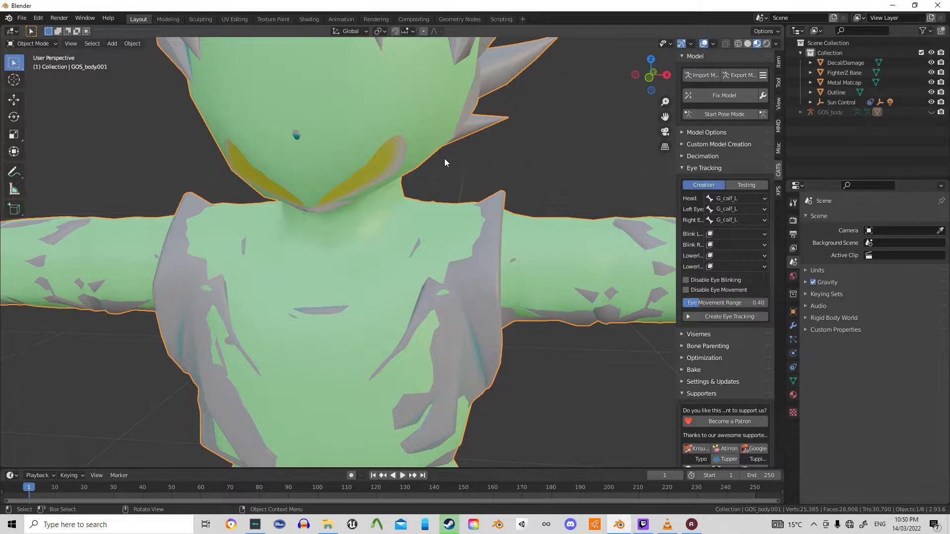
pyautogui.scroll(-2, 430, 168)
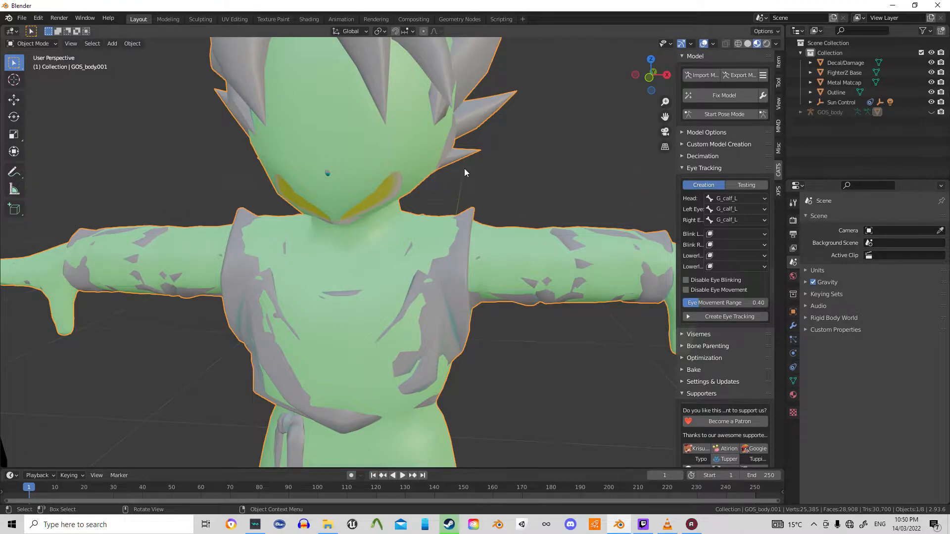
pyautogui.scroll(-4, 463, 168)
pyautogui.scroll(3, 461, 167)
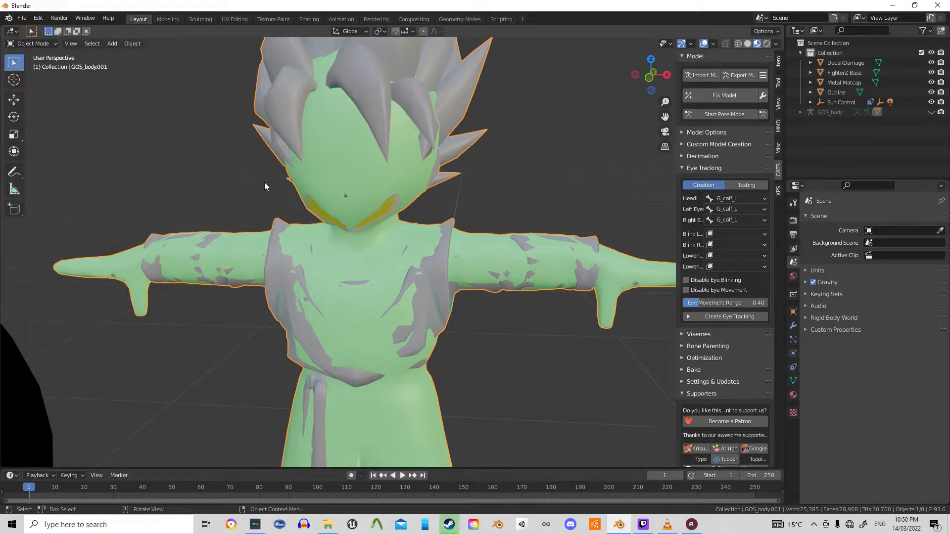
# Check the character mesh's geometry in Edit Mode and return to Object Mode
pyautogui.click(35, 45)
pyautogui.press('Tab')
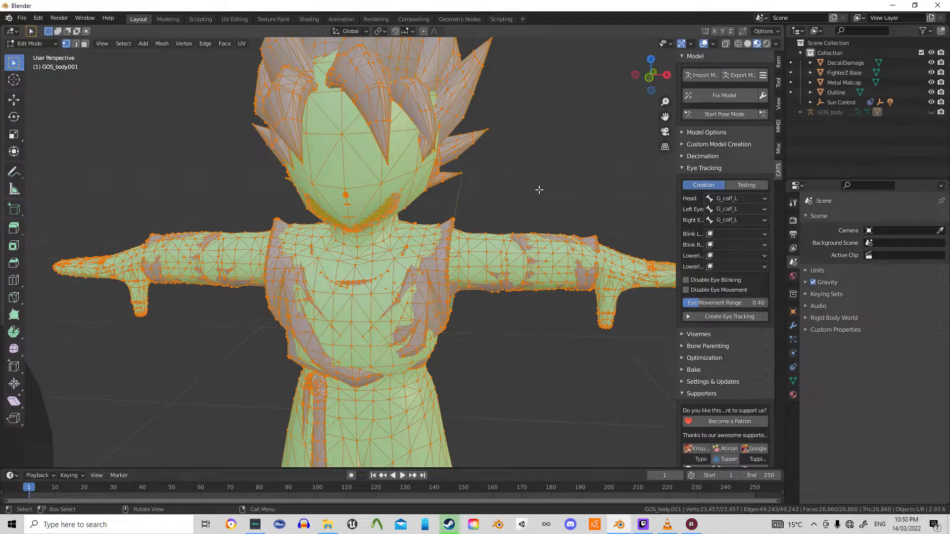
pyautogui.moveTo(538, 191); pyautogui.dragTo(524, 174, button='middle')
pyautogui.press('Tab')
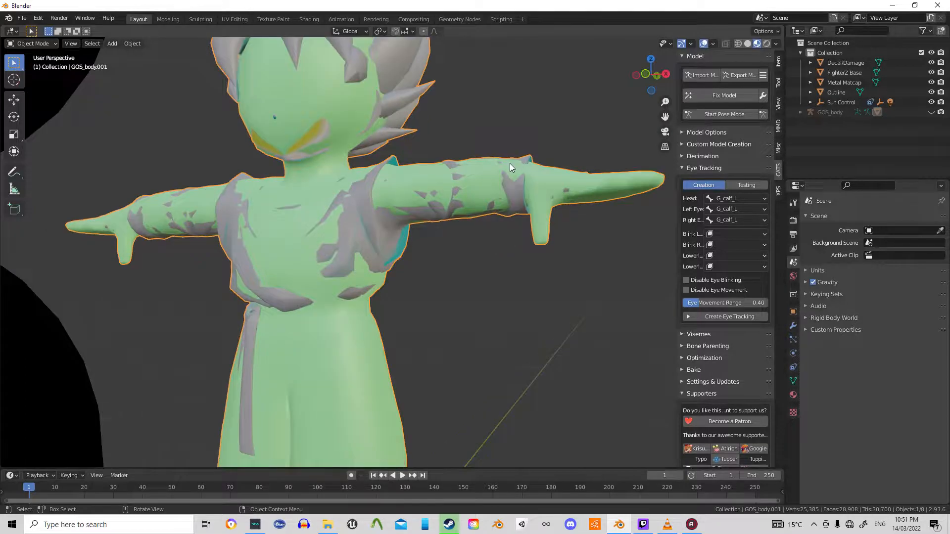
# View the character mesh in Vertex Paint and Weight Paint modes and return to Object Mode
pyautogui.click(39, 44)
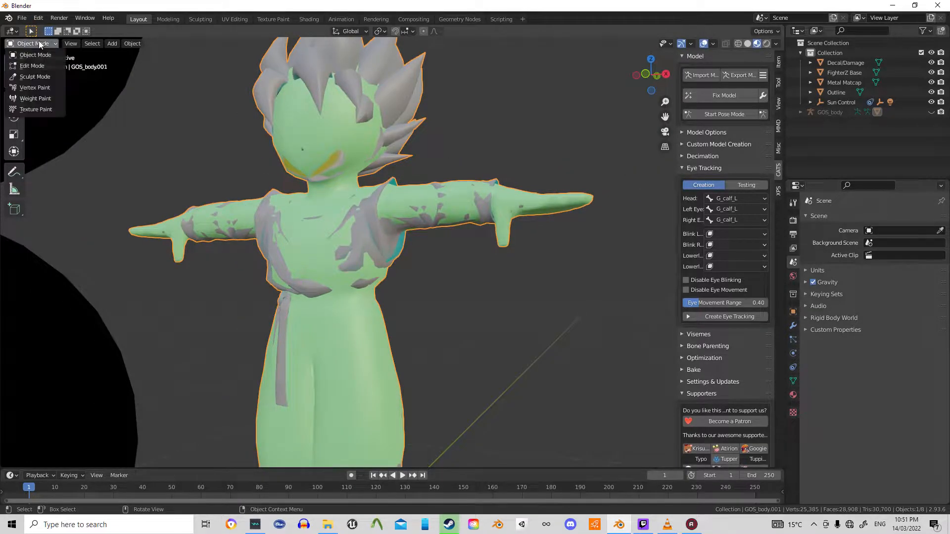
pyautogui.click(35, 87)
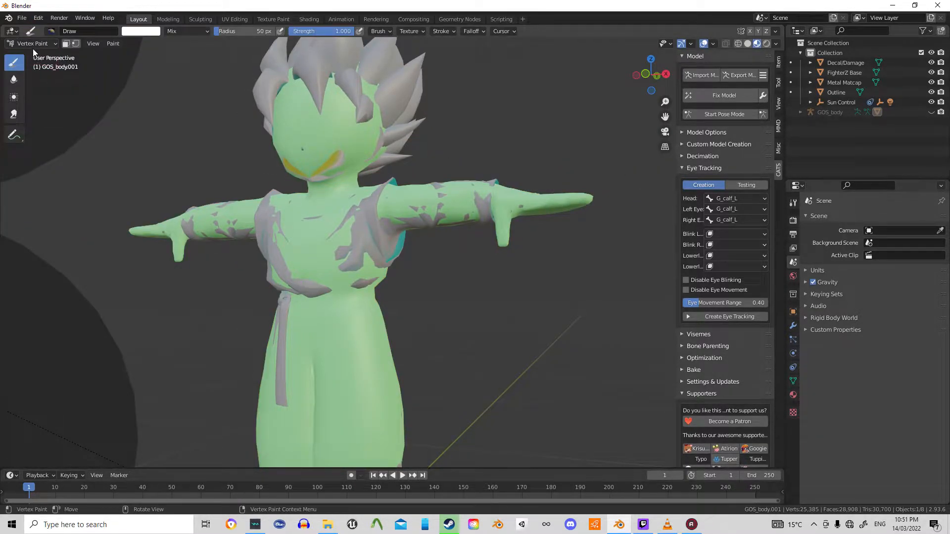
pyautogui.click(32, 47)
pyautogui.click(35, 99)
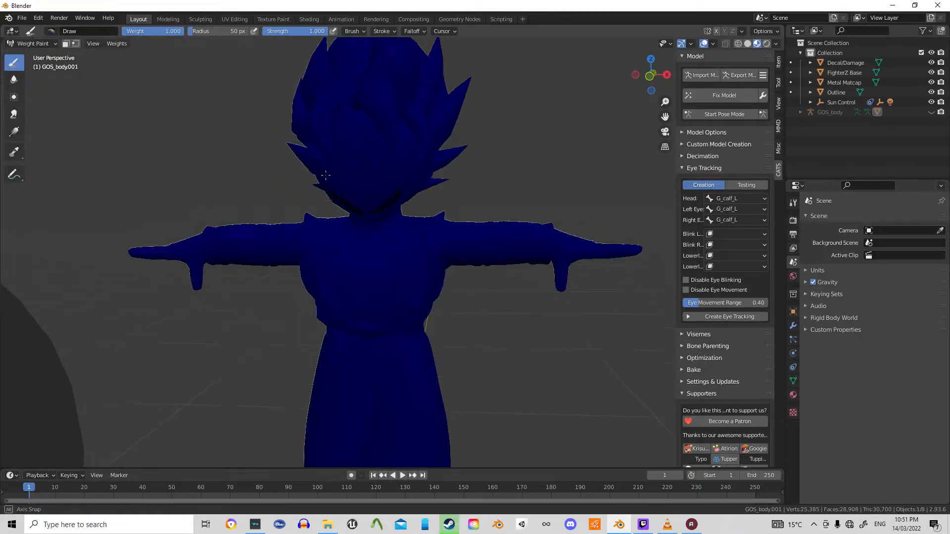
pyautogui.press('Tab')
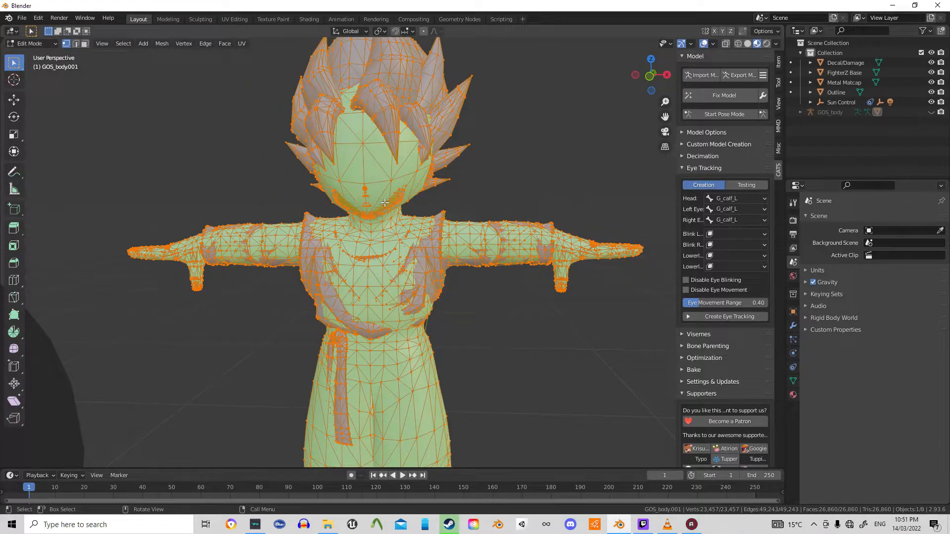
pyautogui.press('Tab')
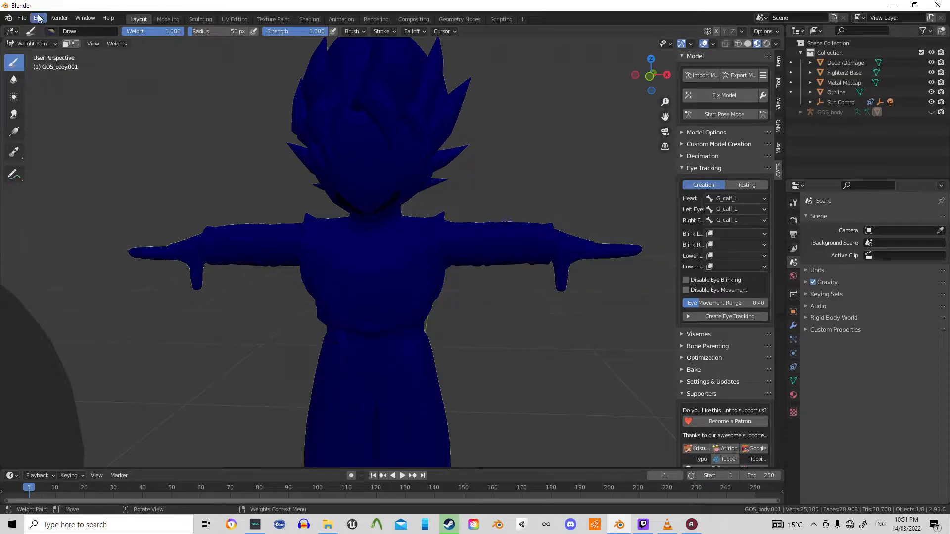
pyautogui.click(47, 44)
pyautogui.click(39, 55)
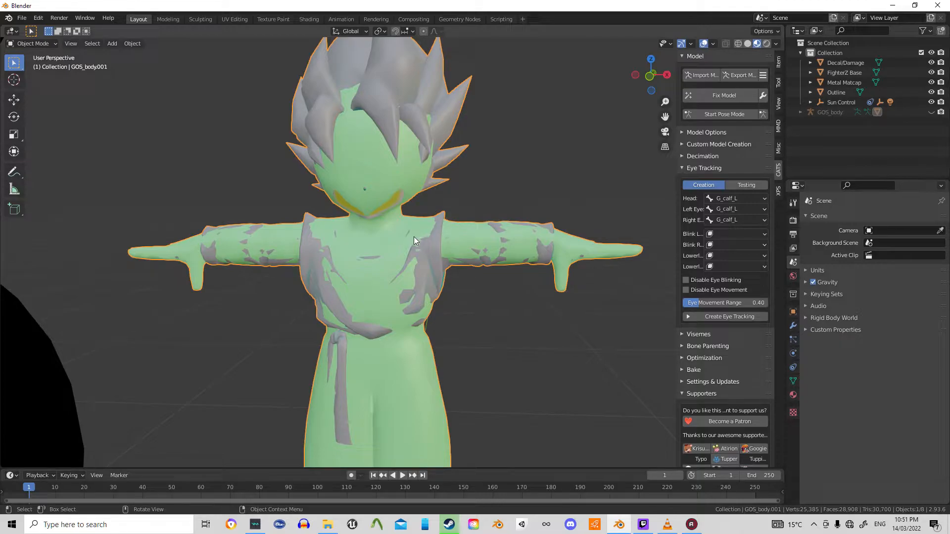
# Enter Edit Mode on the character mesh, clear the geometry selection and switch to face selection
pyautogui.press('Tab')
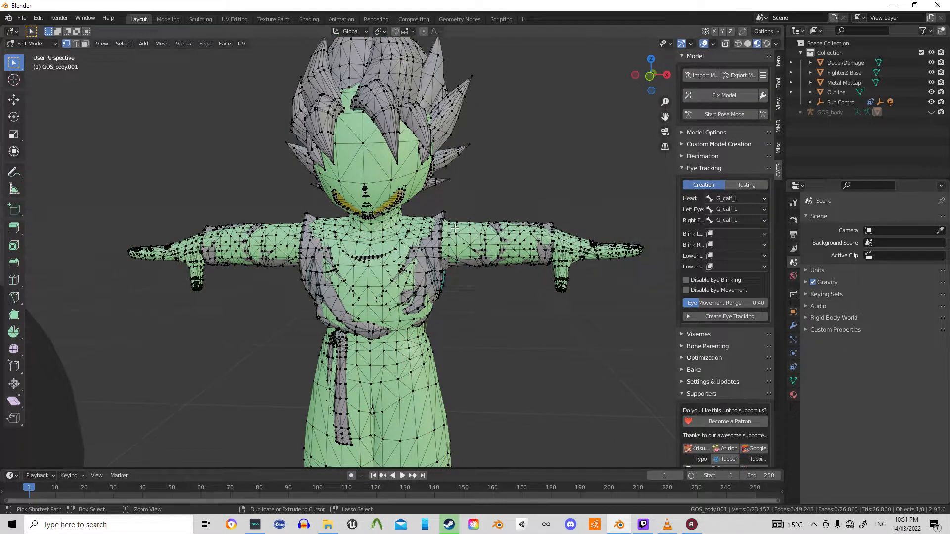
pyautogui.press('a')
pyautogui.moveTo(456, 229); pyautogui.dragTo(433, 219, button='middle')
pyautogui.hotkey('alt', 'a')
pyautogui.moveTo(456, 396); pyautogui.dragTo(456, 322, button='middle')
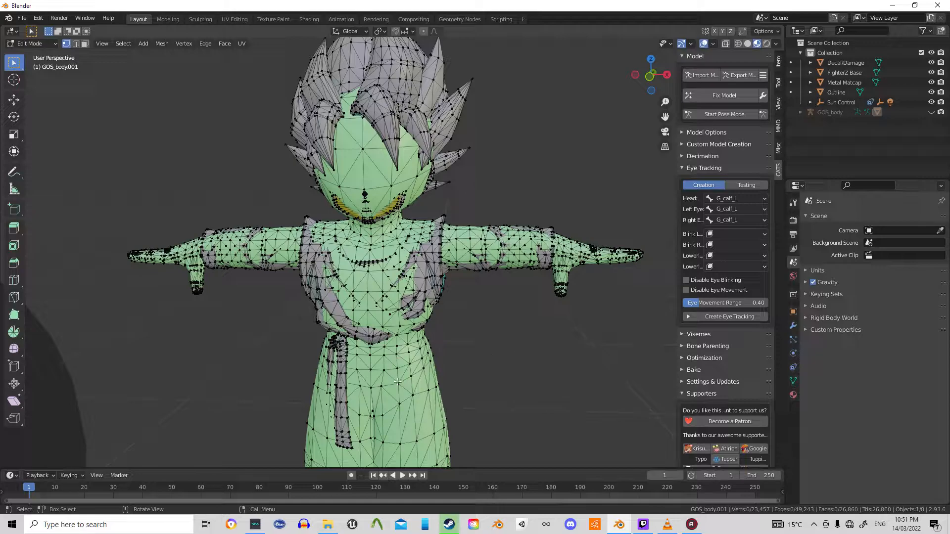
pyautogui.click(86, 44)
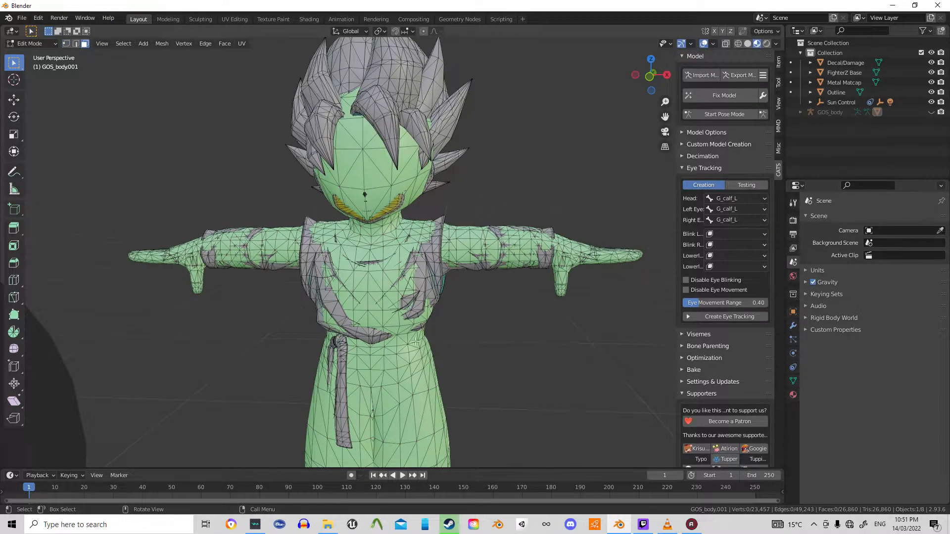
# Try to move the linked faces of the green shell off the body, and clear the selection
pyautogui.click(416, 358)
pyautogui.click(415, 382)
pyautogui.hotkey('ctrl', 'l')
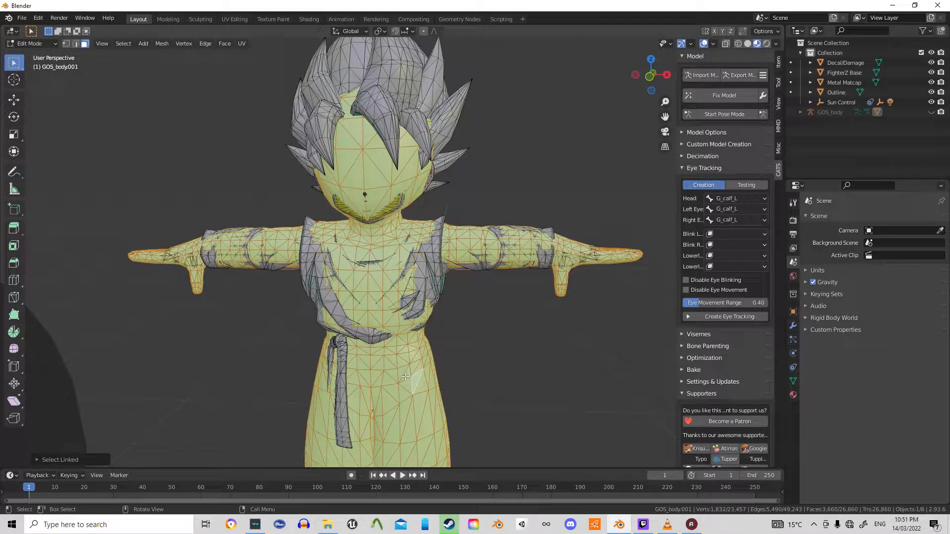
pyautogui.press('g')
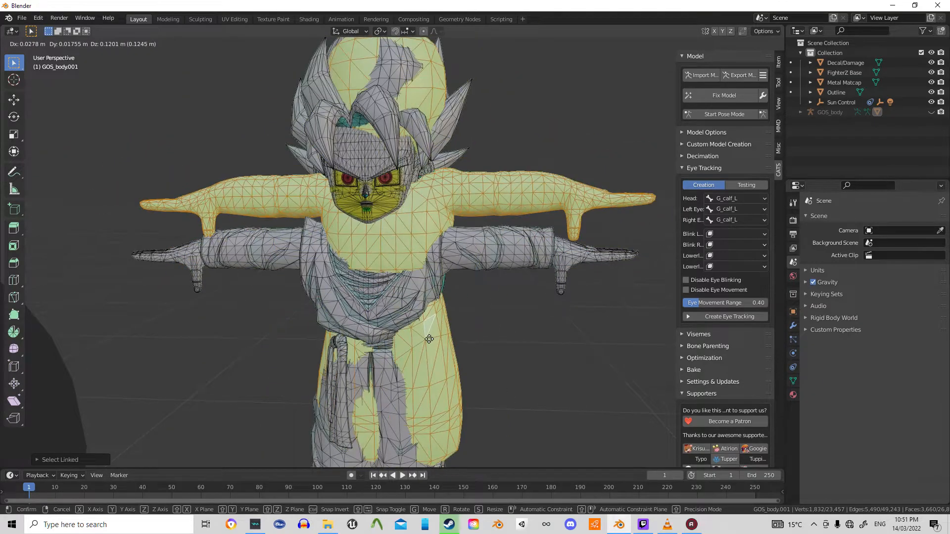
pyautogui.rightClick(429, 340)
pyautogui.click(474, 170)
# Select the linked faces of a single hair spike section, examine it from several angles and deselect it
pyautogui.moveTo(473, 169); pyautogui.dragTo(454, 195, button='middle')
pyautogui.scroll(3, 454, 194)
pyautogui.moveTo(403, 164); pyautogui.dragTo(432, 207, button='middle')
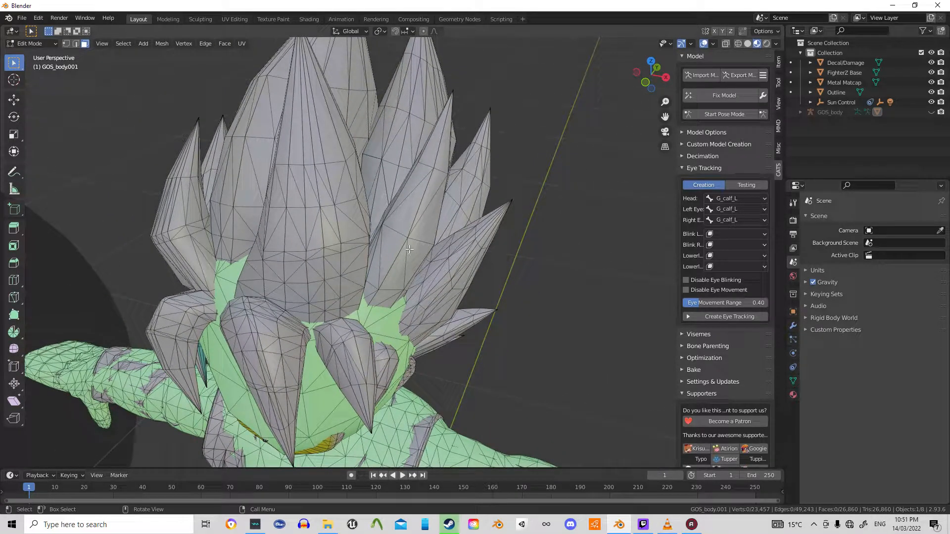
pyautogui.press('l')
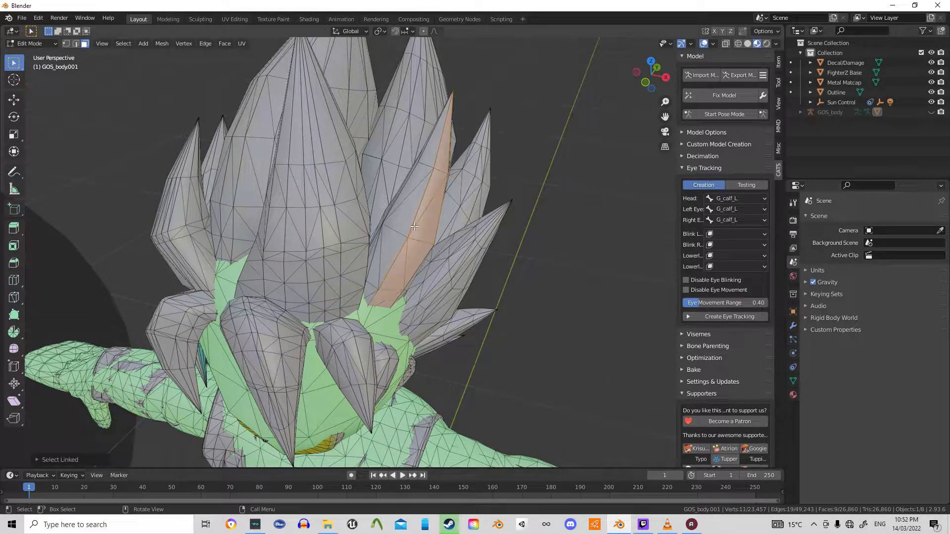
pyautogui.moveTo(426, 215); pyautogui.dragTo(213, 168, button='middle')
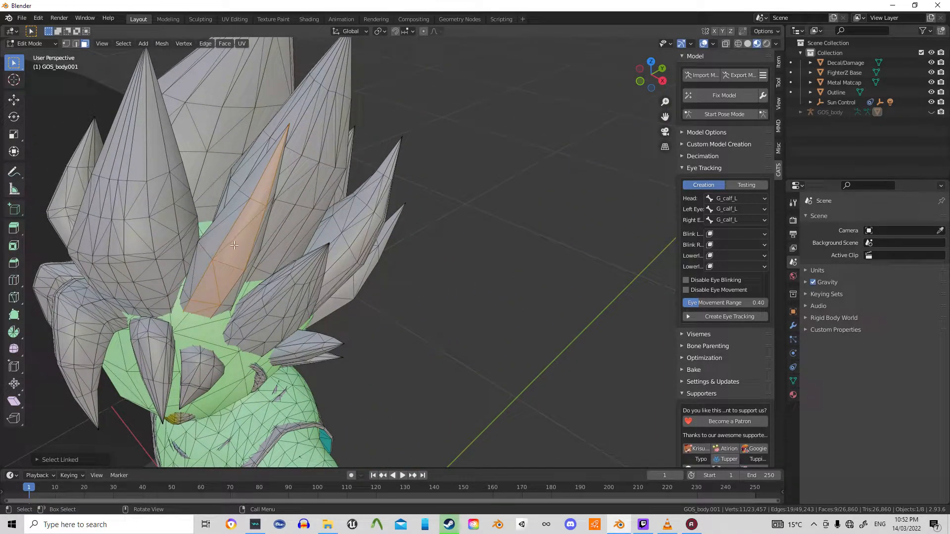
pyautogui.click(484, 276)
pyautogui.moveTo(402, 313); pyautogui.dragTo(441, 277, button='middle')
# Show the character mesh's material slots and examine the green shell covering the head and body
pyautogui.scroll(-4, 441, 277)
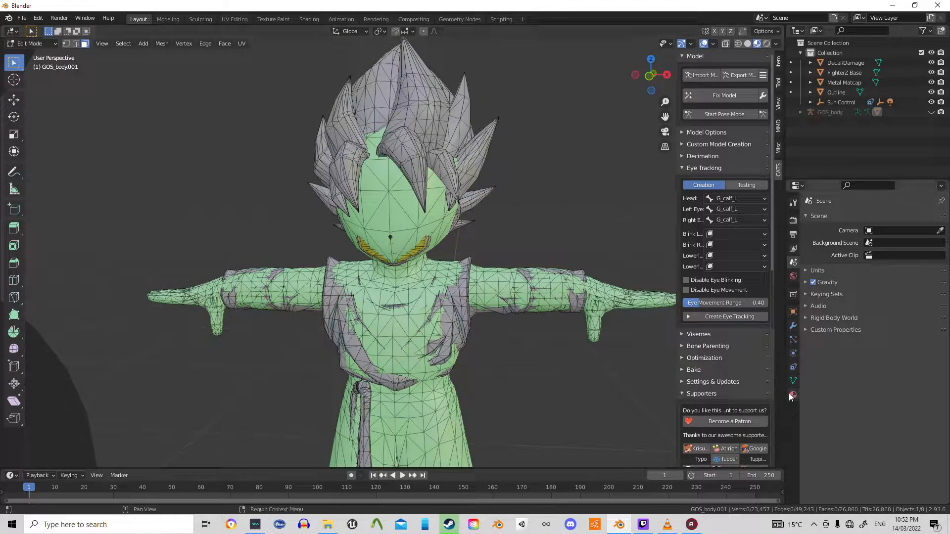
pyautogui.scroll(-4, 449, 269)
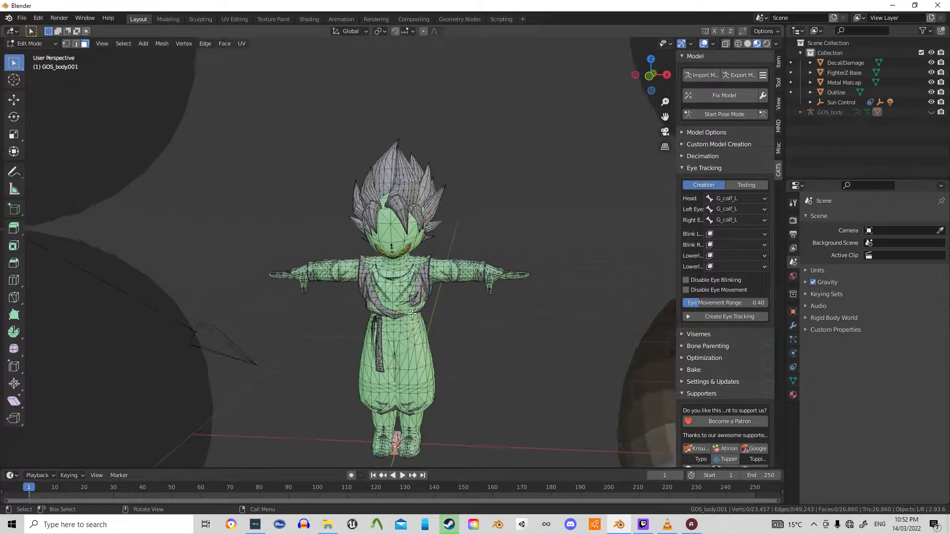
pyautogui.scroll(4, 449, 324)
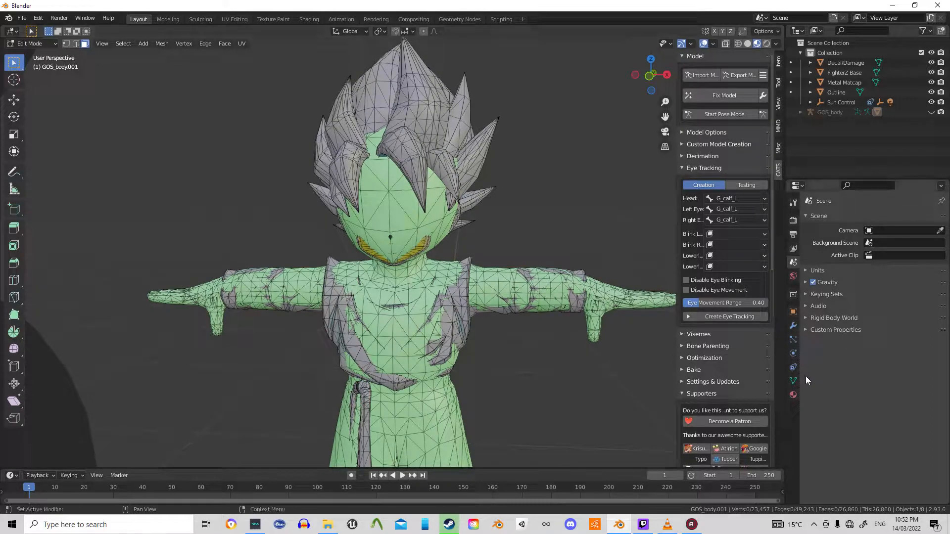
pyautogui.click(793, 394)
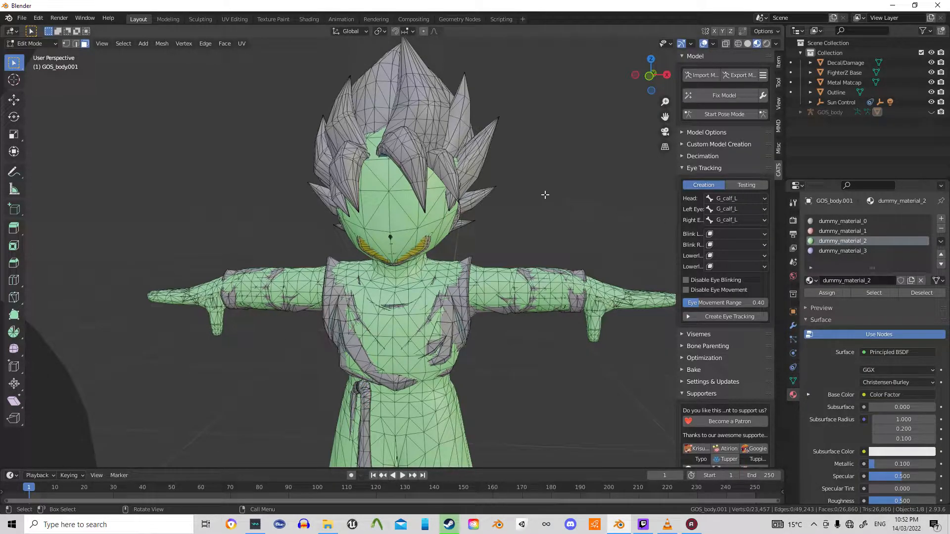
pyautogui.moveTo(532, 164); pyautogui.dragTo(524, 155, button='middle')
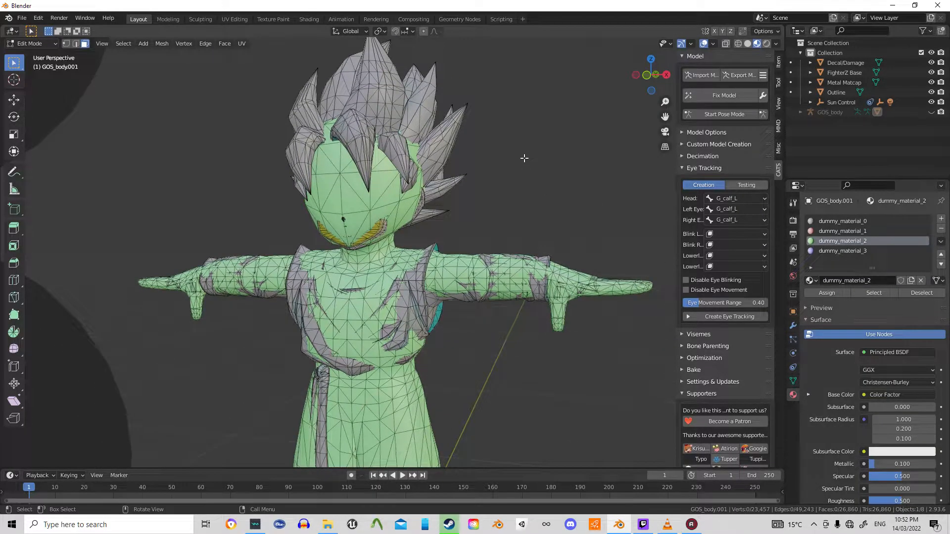
pyautogui.scroll(-3, 619, 285)
pyautogui.keyDown('shift'); pyautogui.moveTo(586, 303); pyautogui.dragTo(604, 258, button='middle'); pyautogui.keyUp('shift')
pyautogui.scroll(2, 487, 242)
pyautogui.keyDown('shift'); pyautogui.moveTo(424, 98); pyautogui.dragTo(431, 252, button='middle'); pyautogui.keyUp('shift')
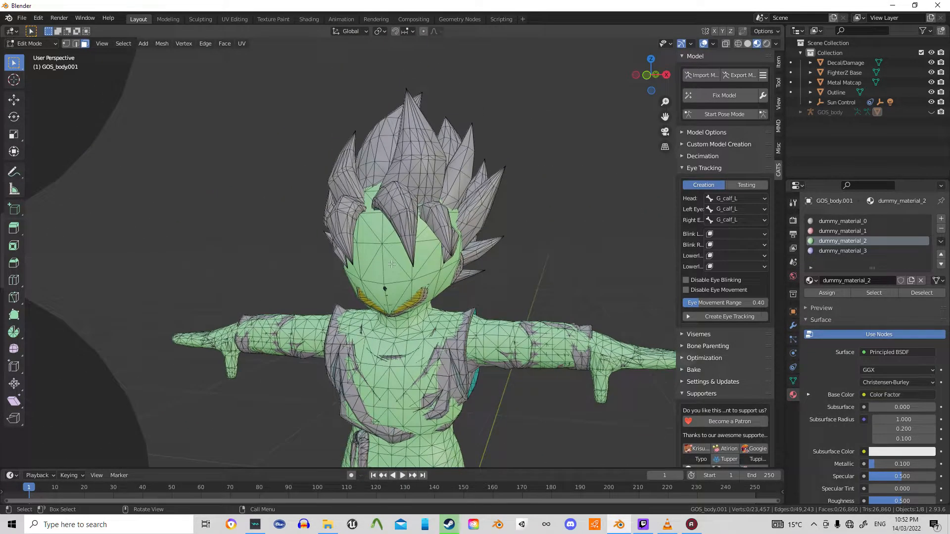
pyautogui.scroll(4, 532, 299)
pyautogui.scroll(-2, 532, 299)
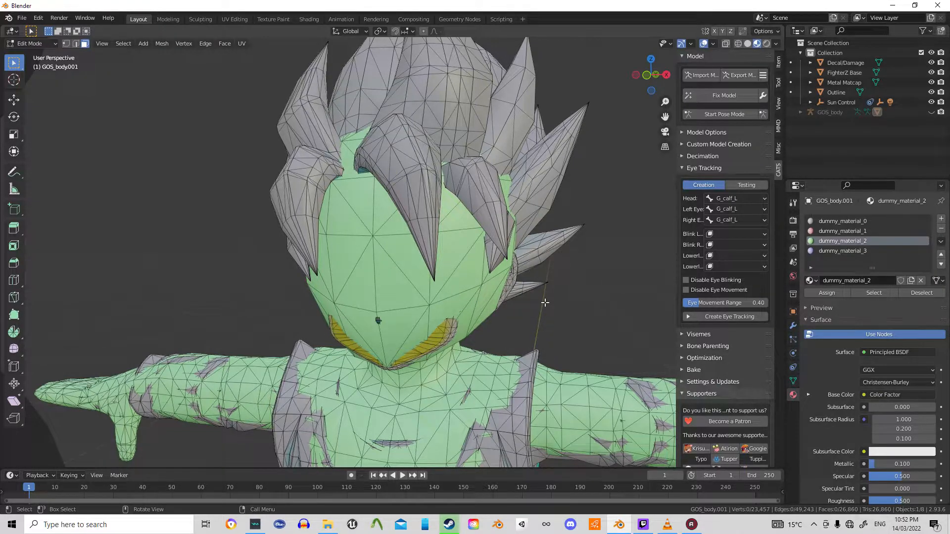
pyautogui.scroll(-5, 544, 302)
pyautogui.scroll(-2, 509, 326)
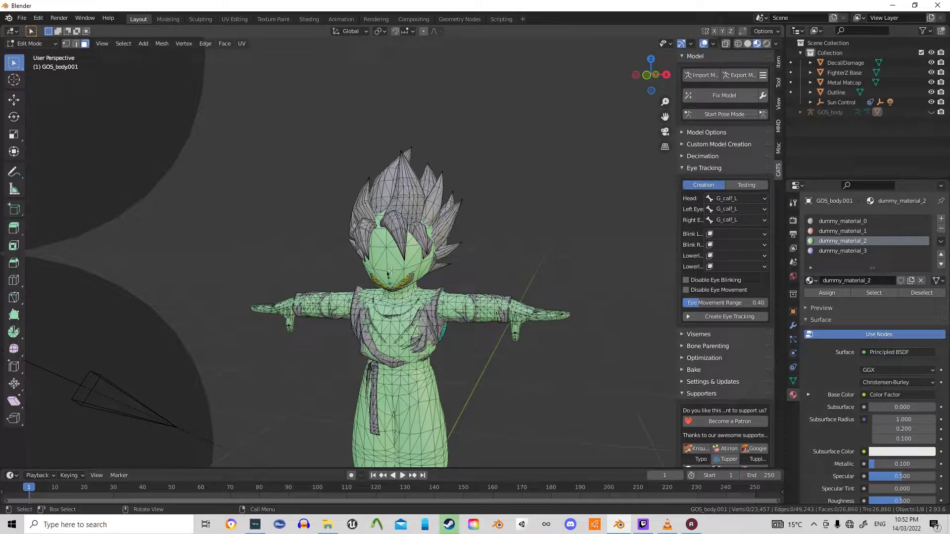
pyautogui.scroll(4, 392, 268)
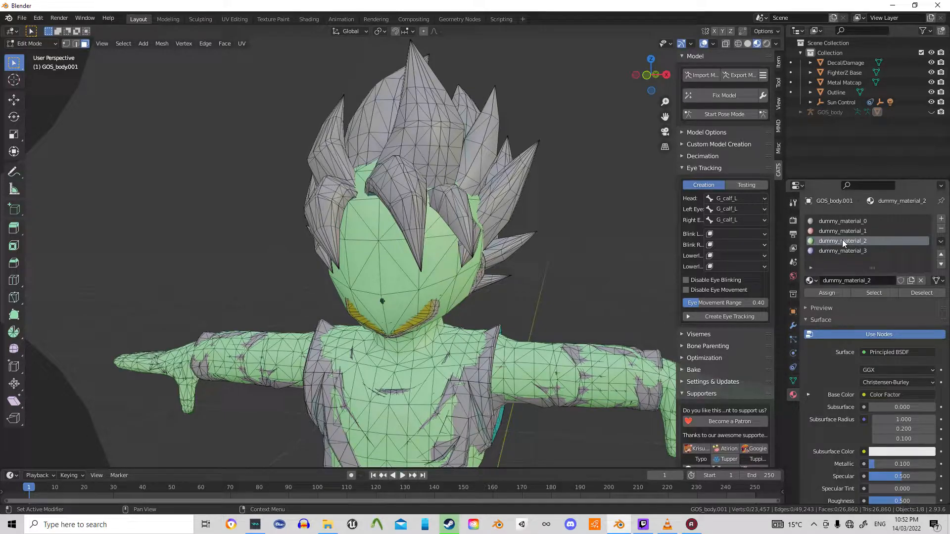
# Select all faces assigned to dummy_material_2 and try moving them away from the character
pyautogui.click(875, 292)
pyautogui.scroll(-5, 659, 294)
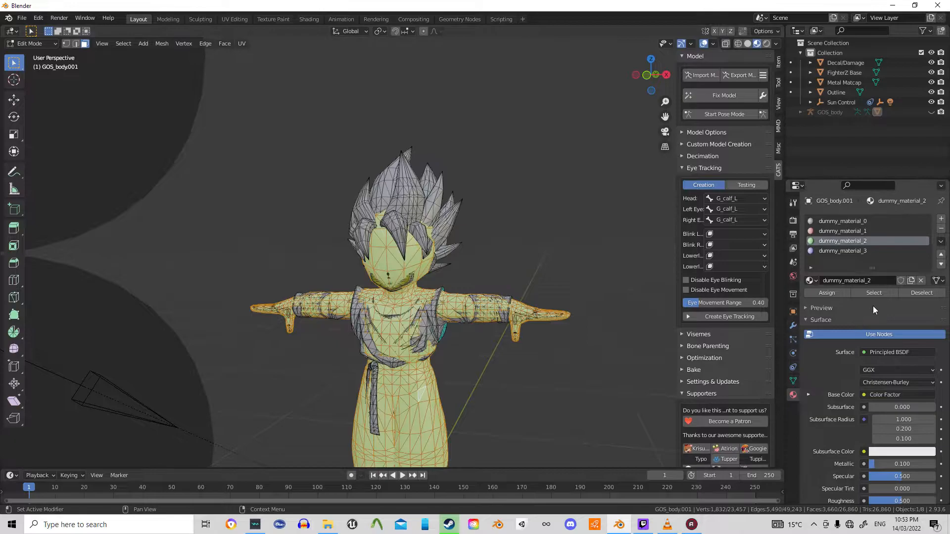
pyautogui.press('g')
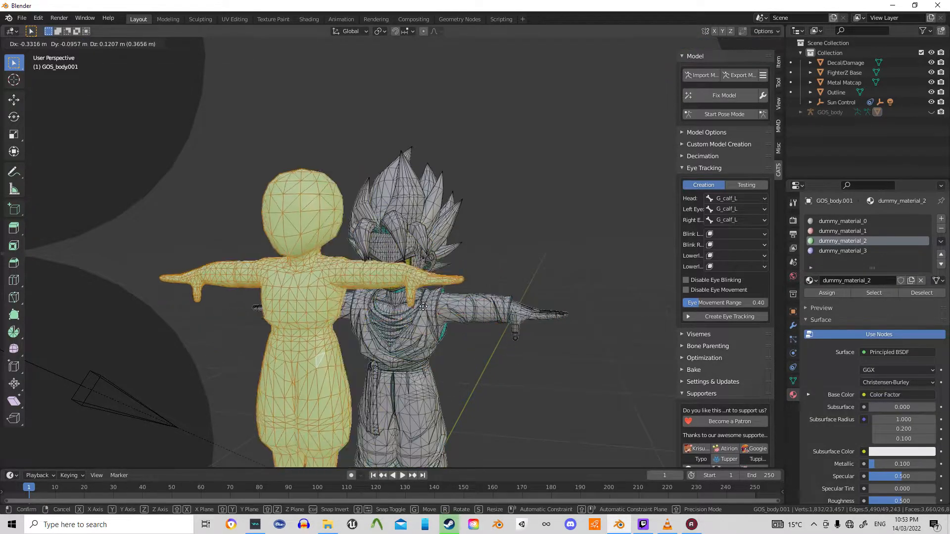
pyautogui.rightClick(400, 297)
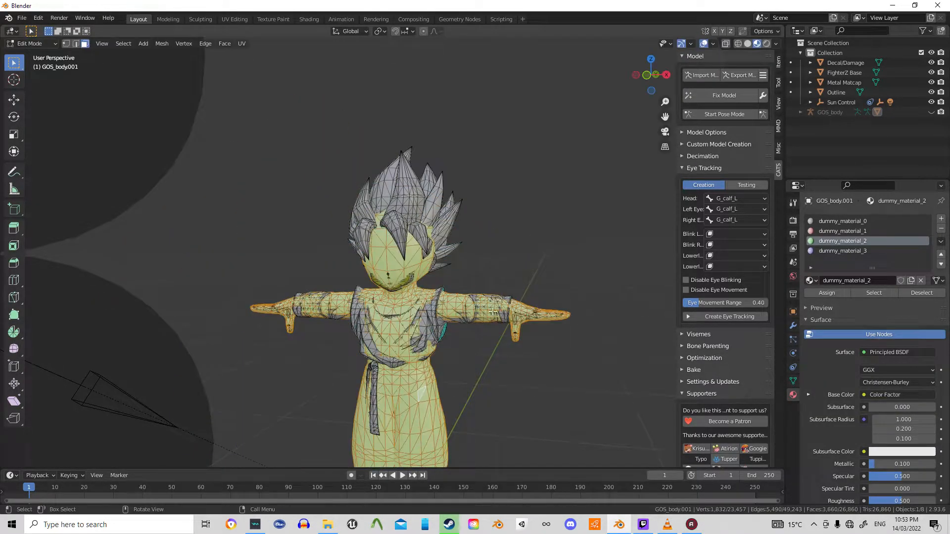
# Add the faces assigned to dummy_material_1, including the pink plane between the feet, to the green shell selection
pyautogui.keyDown('shift'); pyautogui.moveTo(618, 280); pyautogui.dragTo(617, 72, button='middle'); pyautogui.keyUp('shift')
pyautogui.scroll(6, 389, 187)
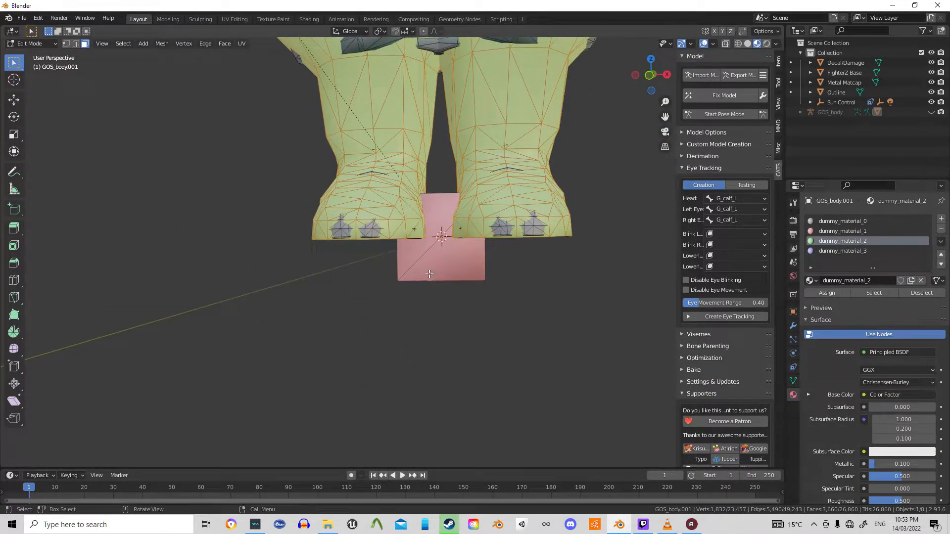
pyautogui.scroll(-3, 433, 267)
pyautogui.scroll(5, 433, 265)
pyautogui.scroll(-2, 435, 272)
pyautogui.click(860, 234)
pyautogui.click(868, 293)
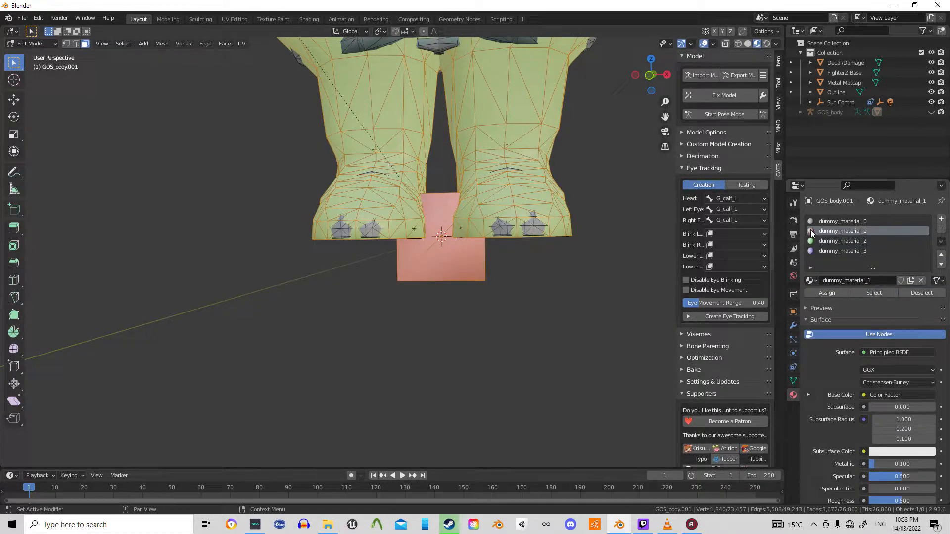
# Separate the selected dummy_material_1 and dummy_material_2 faces into their own object and return to Object Mode
pyautogui.scroll(-5, 497, 171)
pyautogui.keyDown('shift'); pyautogui.moveTo(497, 91); pyautogui.dragTo(460, 278, button='middle'); pyautogui.keyUp('shift')
pyautogui.keyDown('shift'); pyautogui.moveTo(456, 336); pyautogui.dragTo(468, 312, button='middle'); pyautogui.keyUp('shift')
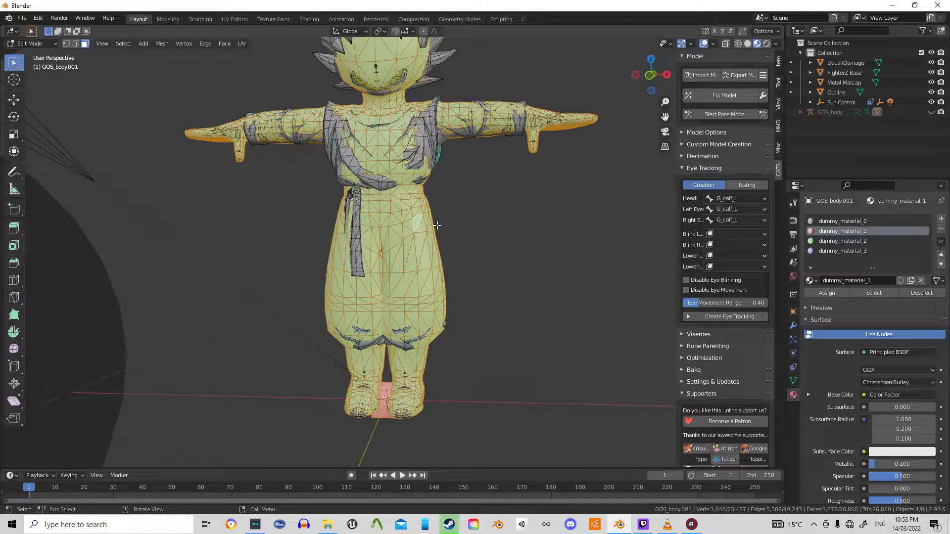
pyautogui.moveTo(327, 526)
pyautogui.scroll(-3, 478, 162)
pyautogui.moveTo(478, 162); pyautogui.dragTo(443, 206, button='middle')
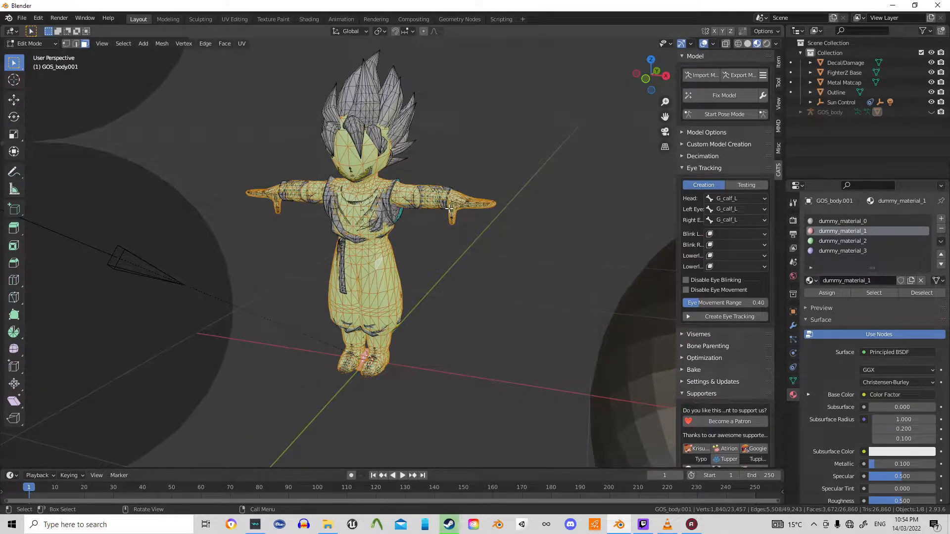
pyautogui.scroll(2, 443, 210)
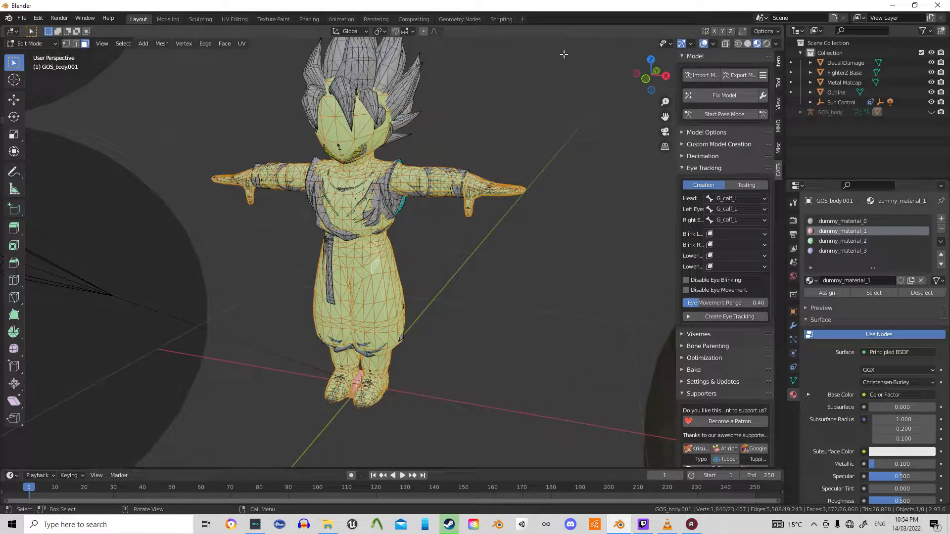
pyautogui.click(163, 44)
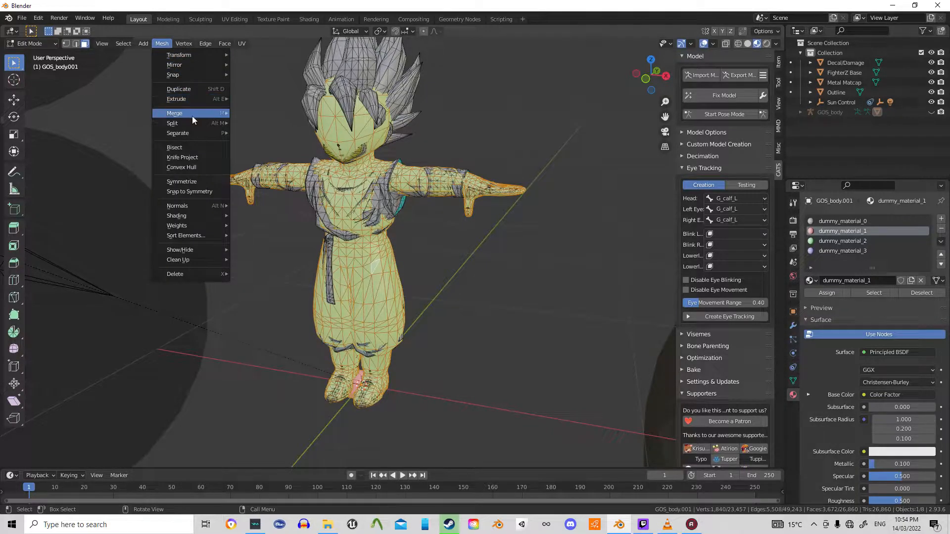
pyautogui.moveTo(198, 138)
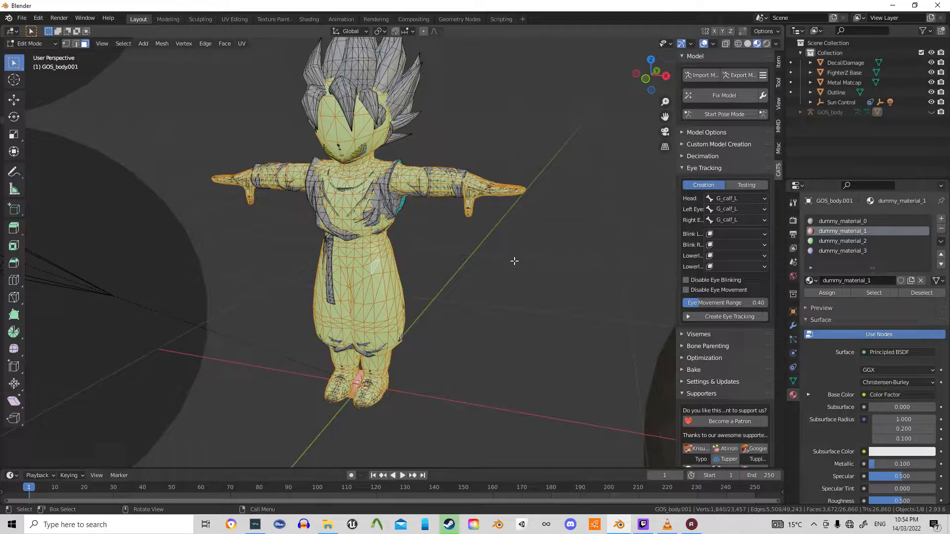
pyautogui.press('p')
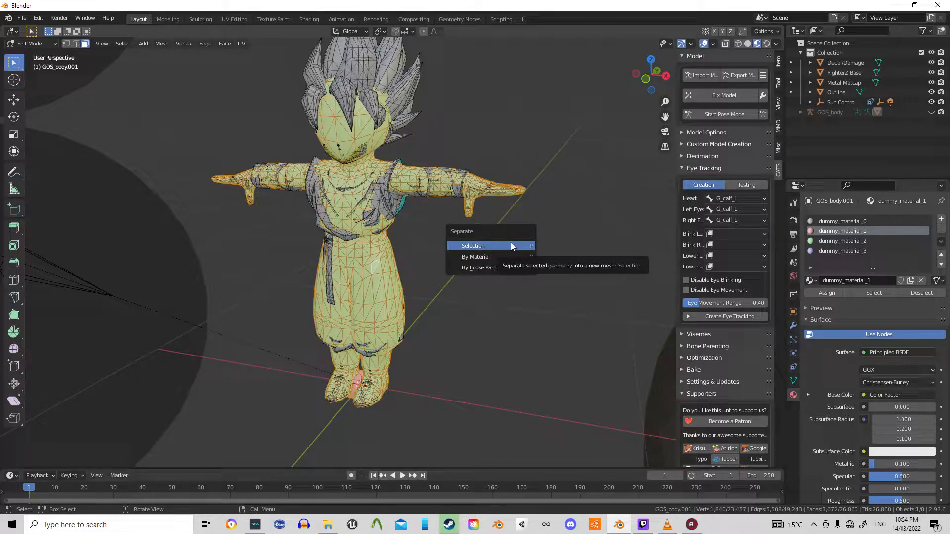
pyautogui.click(511, 243)
pyautogui.press('Tab')
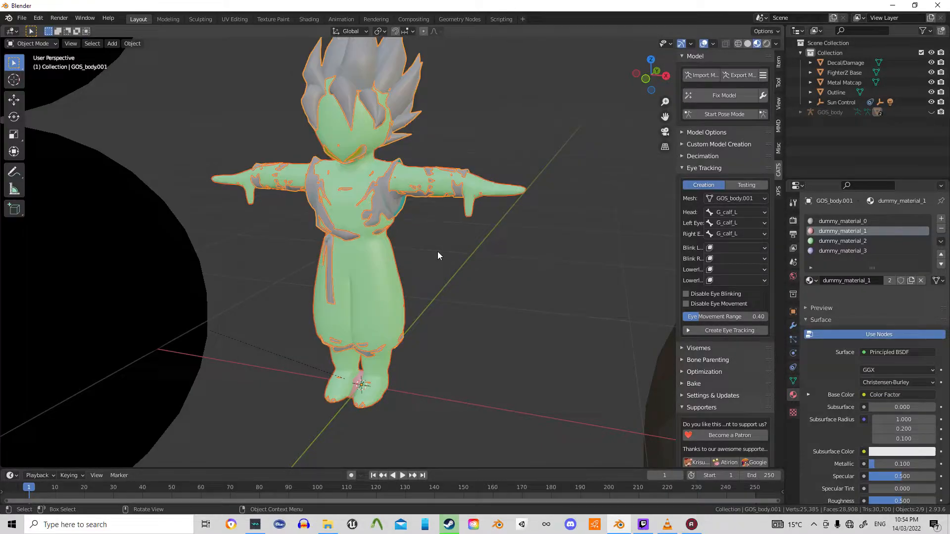
# Select the separated green shell, check it by trying to move it off the character, and delete it
pyautogui.click(383, 281)
pyautogui.press('g')
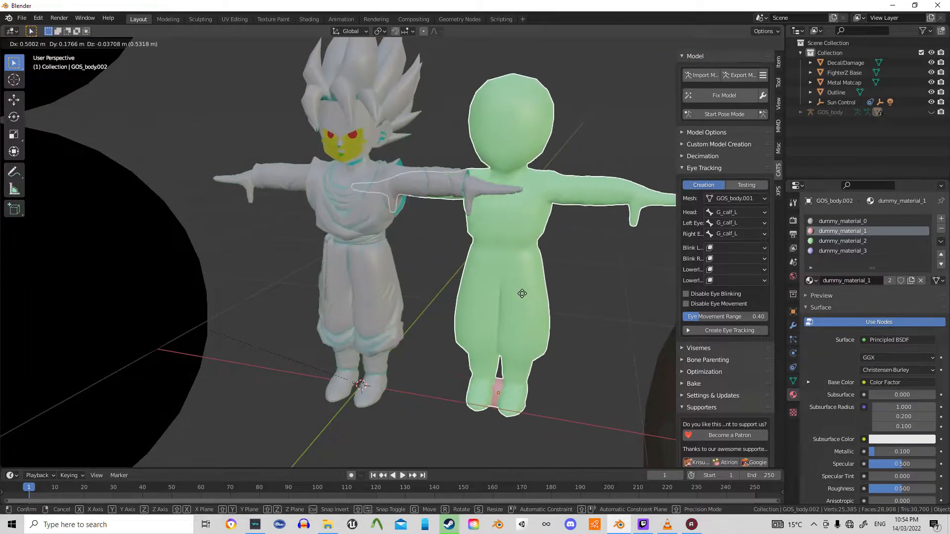
pyautogui.press('Escape')
pyautogui.moveTo(482, 287); pyautogui.dragTo(513, 246, button='middle')
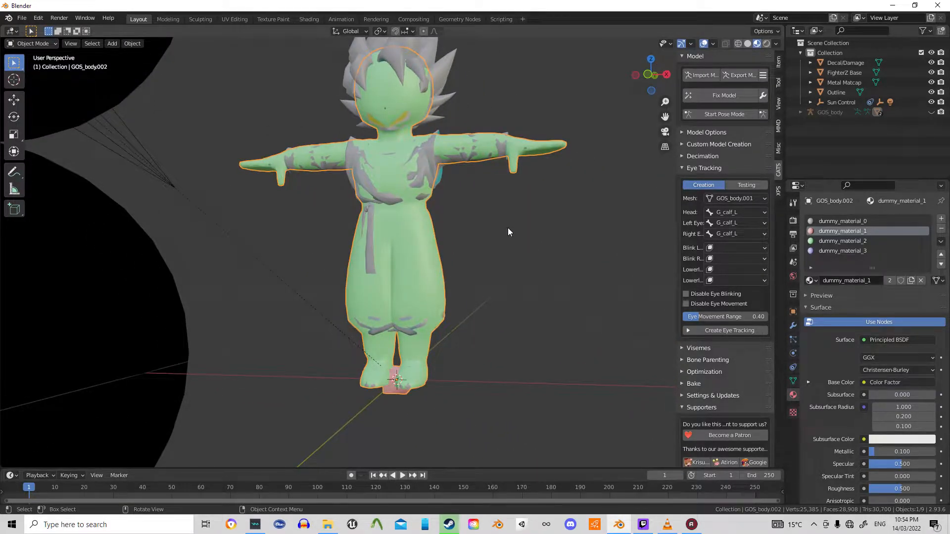
pyautogui.press('g')
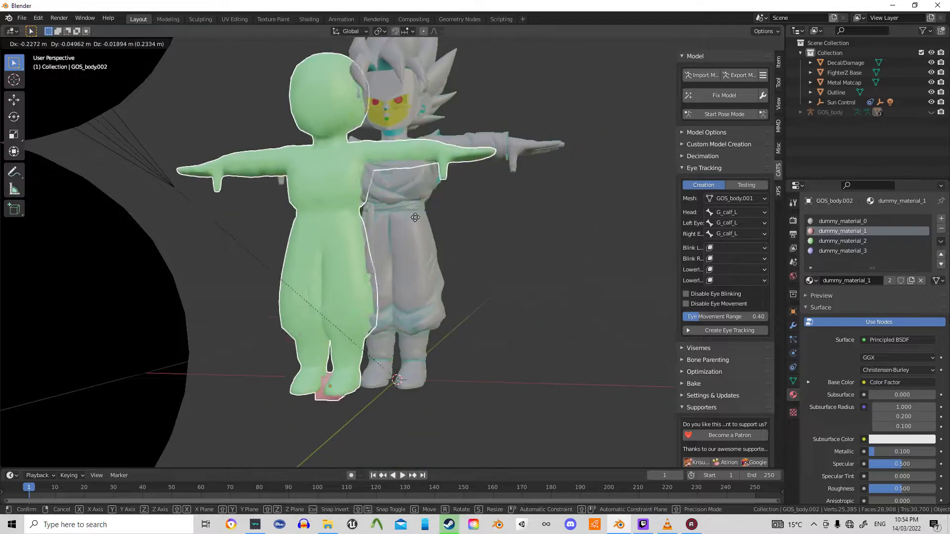
pyautogui.rightClick(454, 140)
pyautogui.press('Delete')
# Select the character mesh and its dummy_material_0 slot, and examine the character alongside the shader spheres
pyautogui.moveTo(450, 185); pyautogui.dragTo(467, 241, button='middle')
pyautogui.scroll(2, 467, 242)
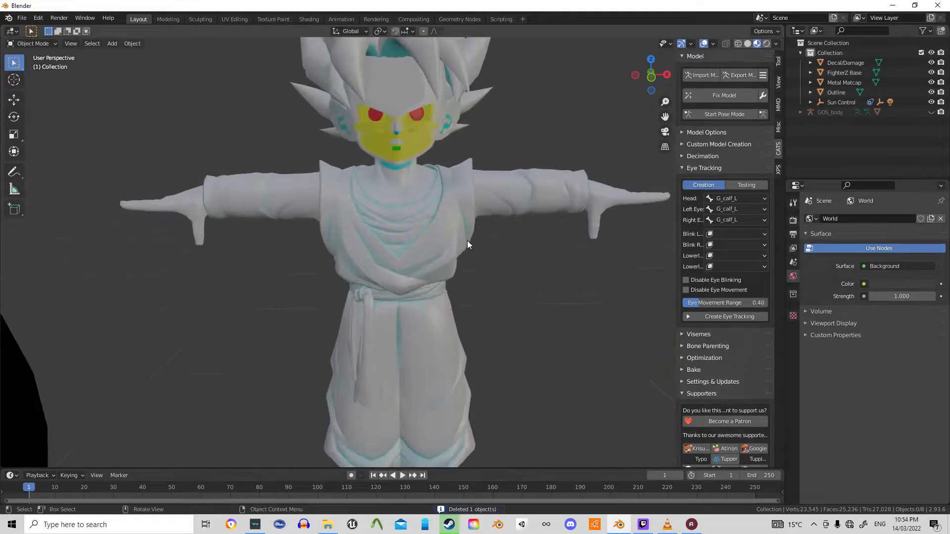
pyautogui.click(451, 211)
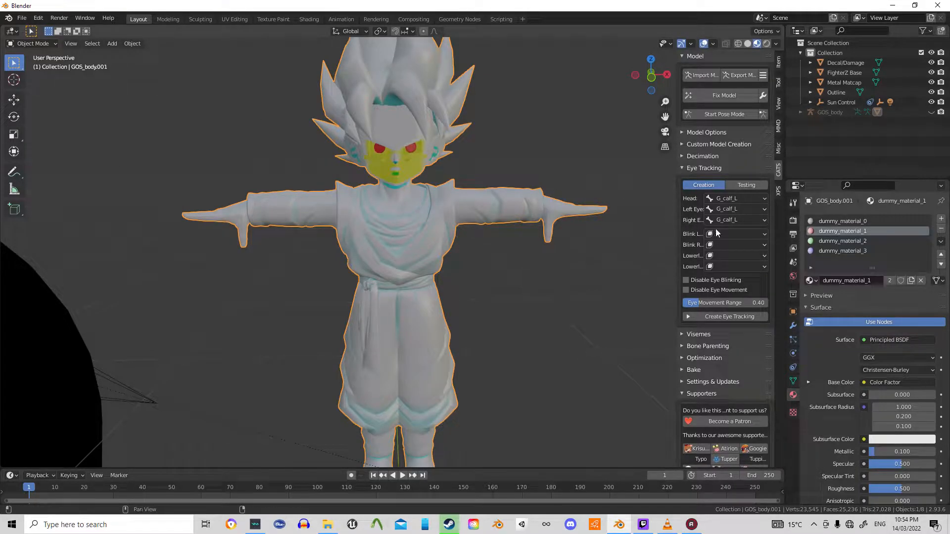
pyautogui.click(844, 222)
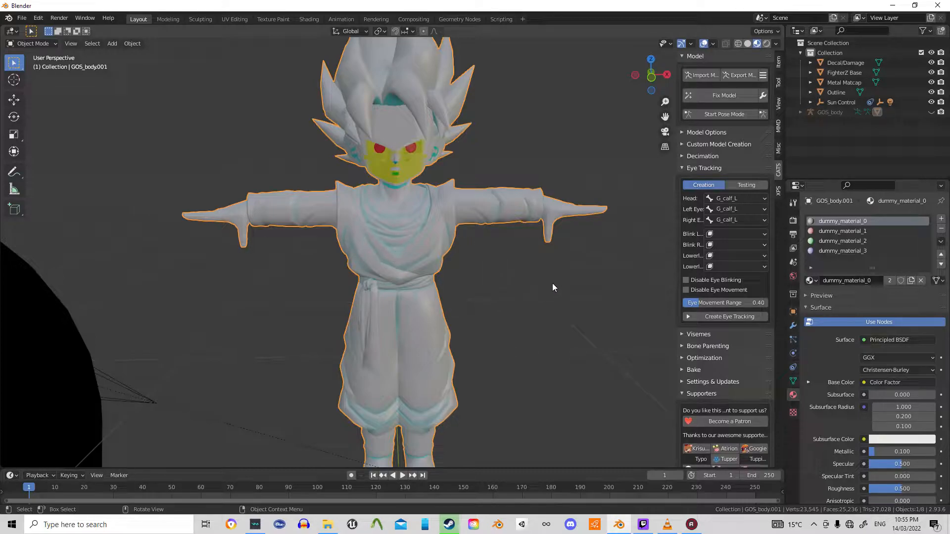
pyautogui.click(812, 280)
pyautogui.scroll(-9, 406, 150)
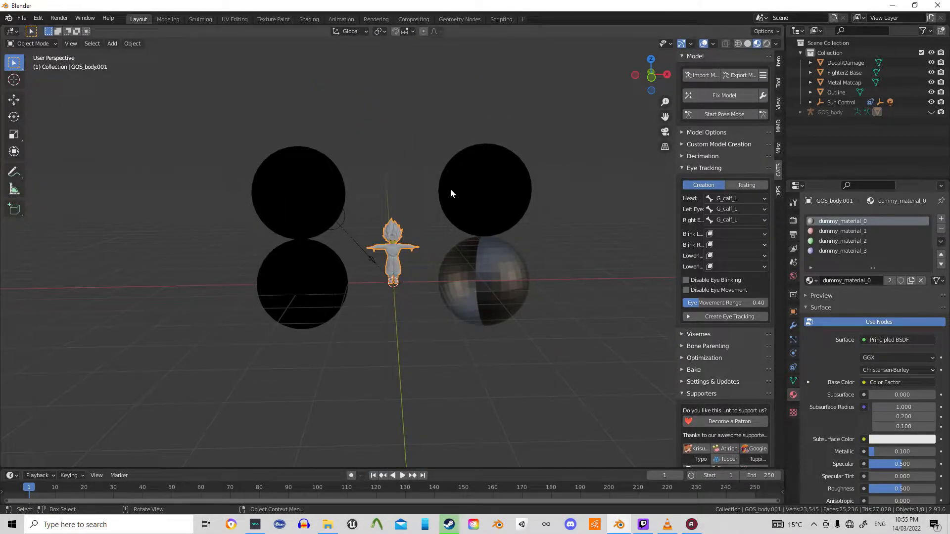
pyautogui.scroll(7, 420, 195)
pyautogui.scroll(-3, 188, 167)
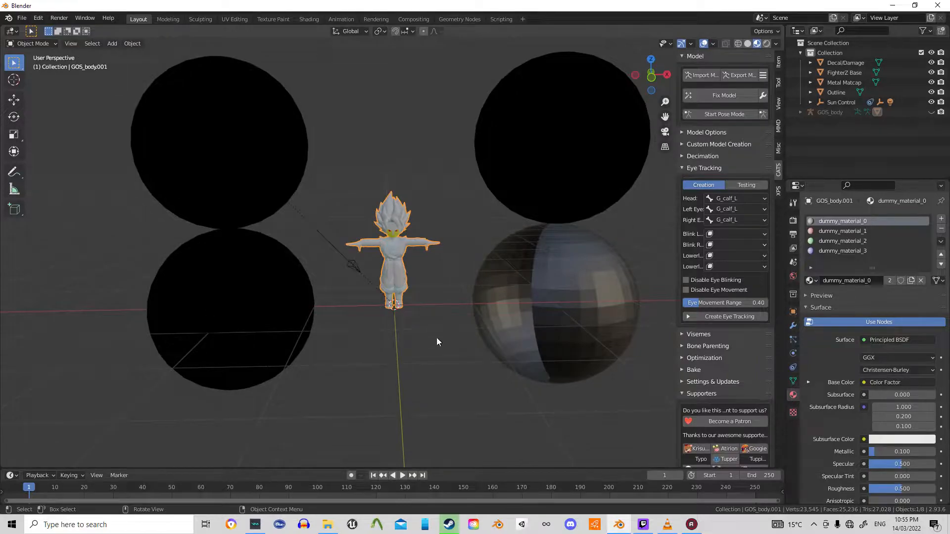
pyautogui.scroll(8, 453, 263)
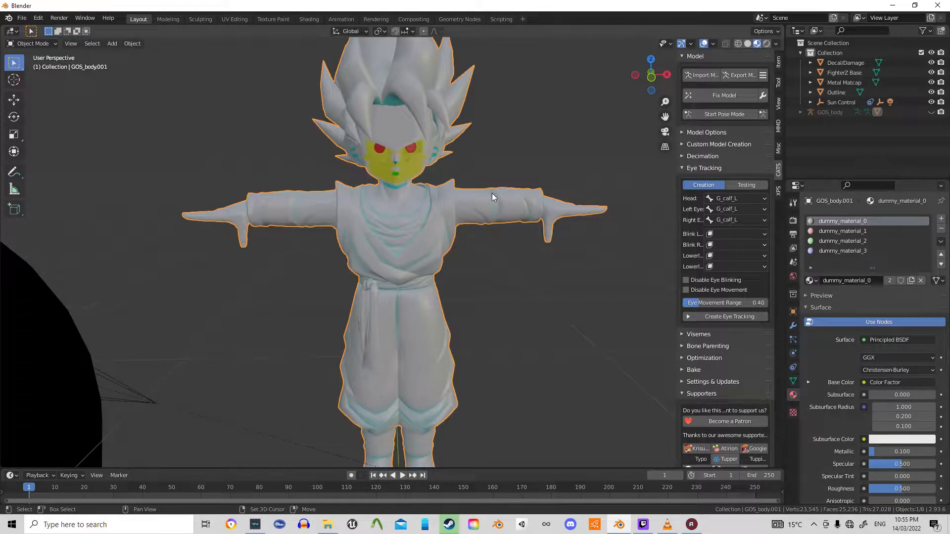
# Replace dummy_material_0 with the FighterZ Base material in the character mesh's first material slot
pyautogui.click(813, 280)
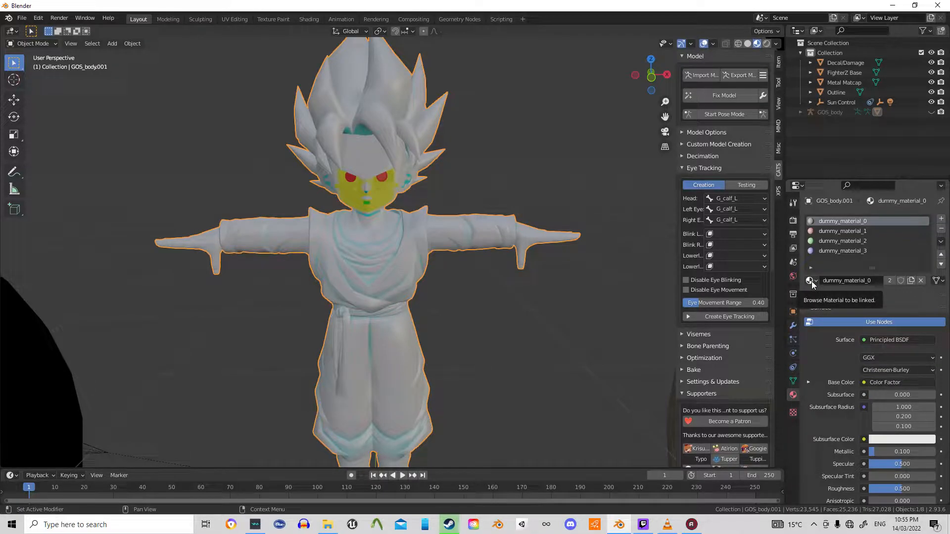
pyautogui.moveTo(361, 219); pyautogui.dragTo(425, 232, button='middle')
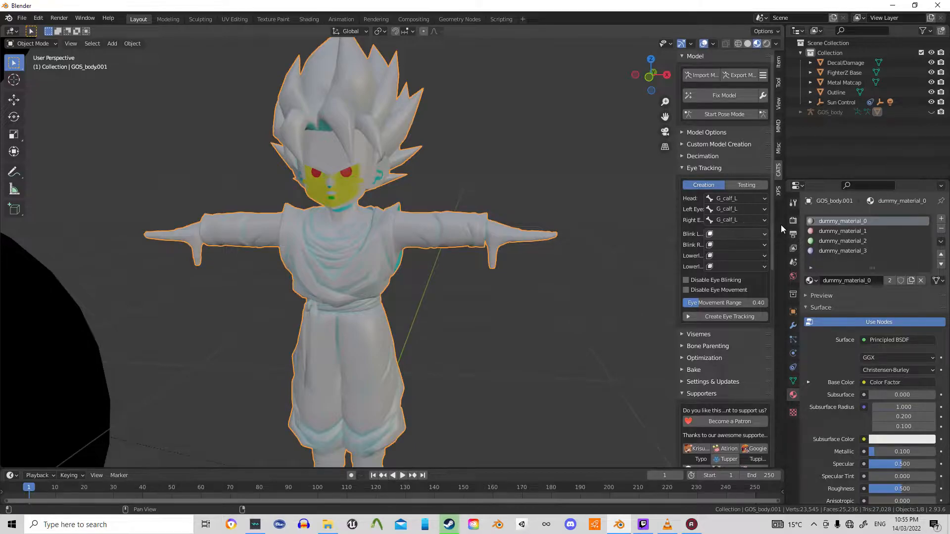
pyautogui.click(853, 251)
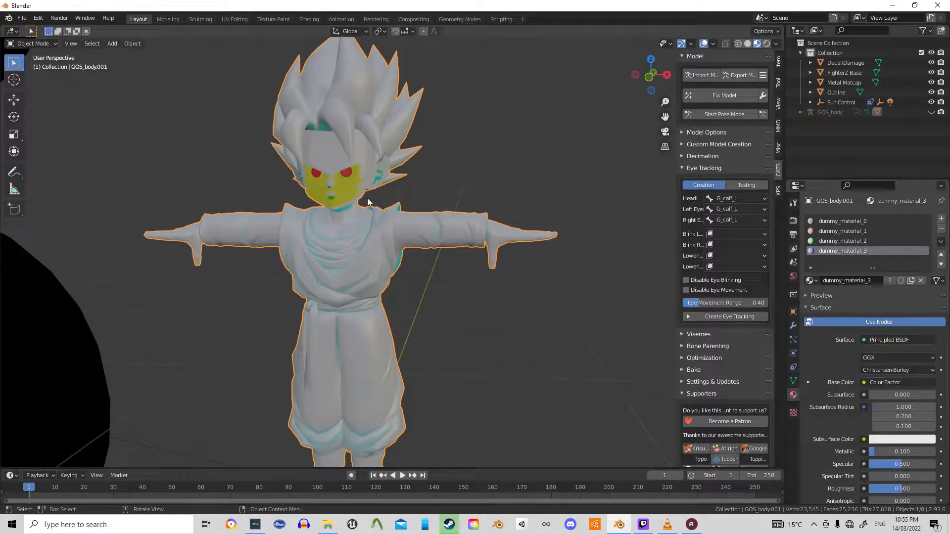
pyautogui.click(844, 222)
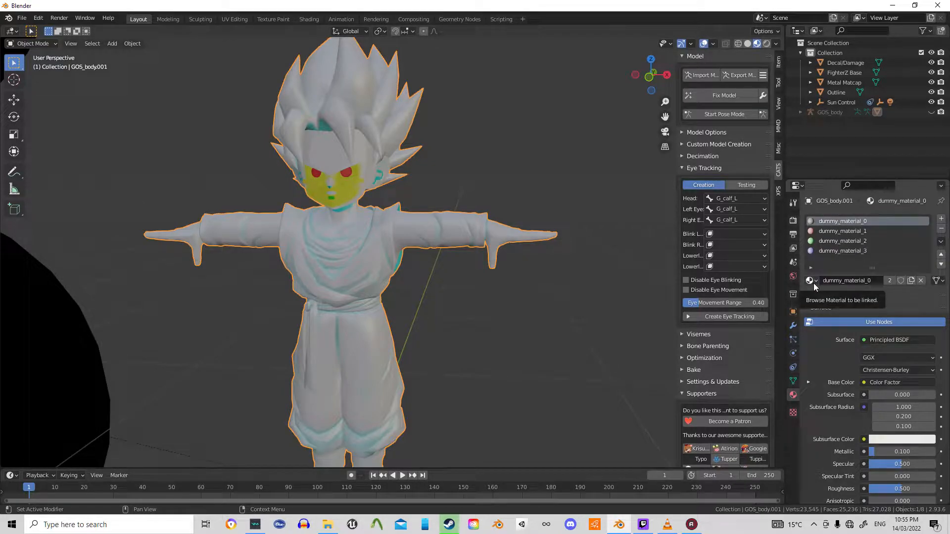
pyautogui.click(811, 281)
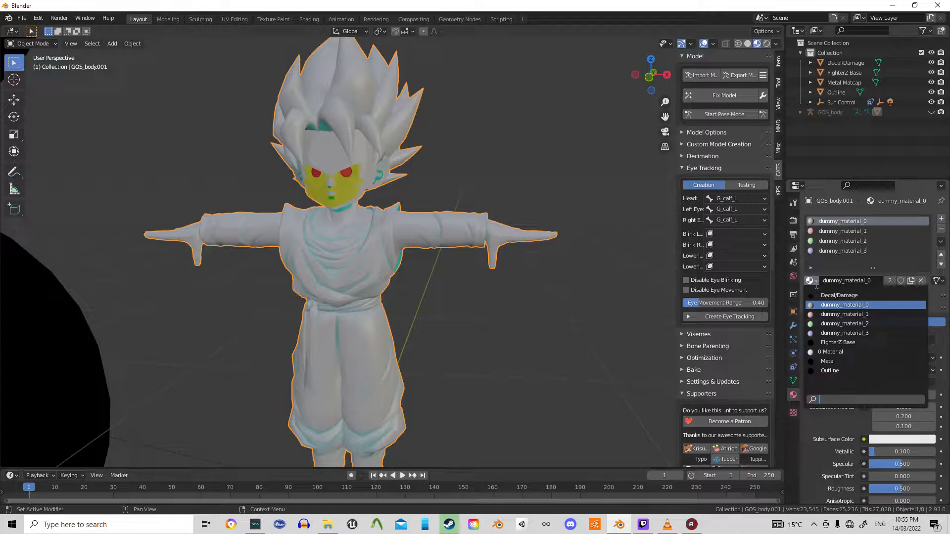
pyautogui.click(835, 342)
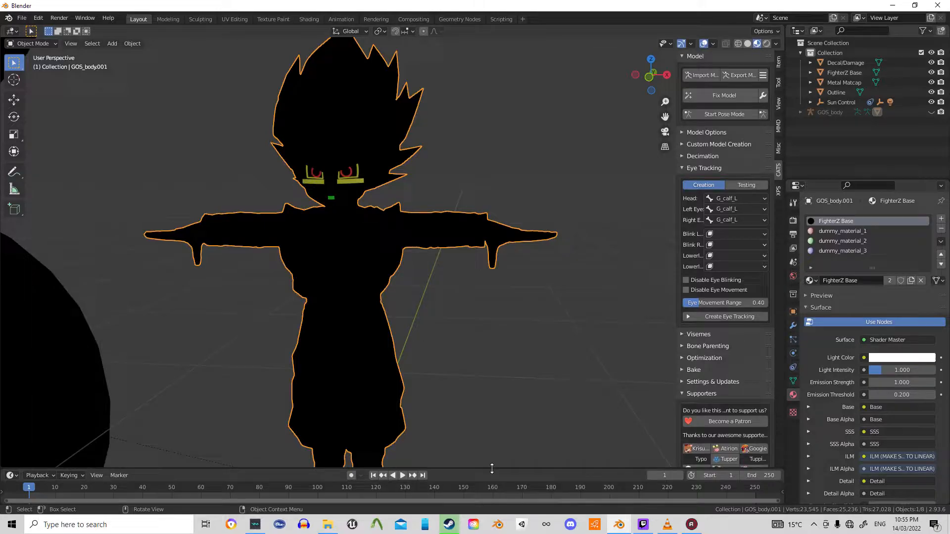
# Enlarge the timeline area upward to about a third of the window height, and reselect the character mesh
pyautogui.click(496, 384)
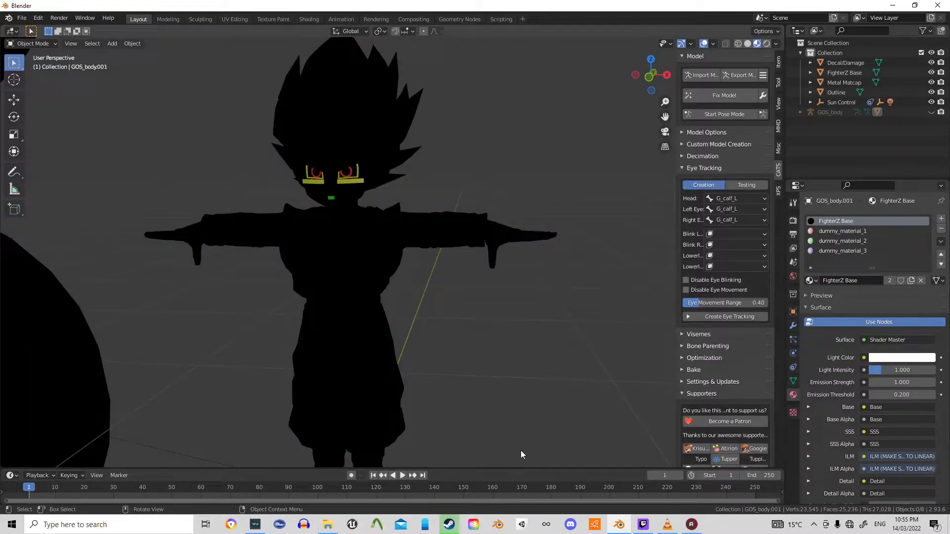
pyautogui.moveTo(510, 470); pyautogui.dragTo(516, 326)
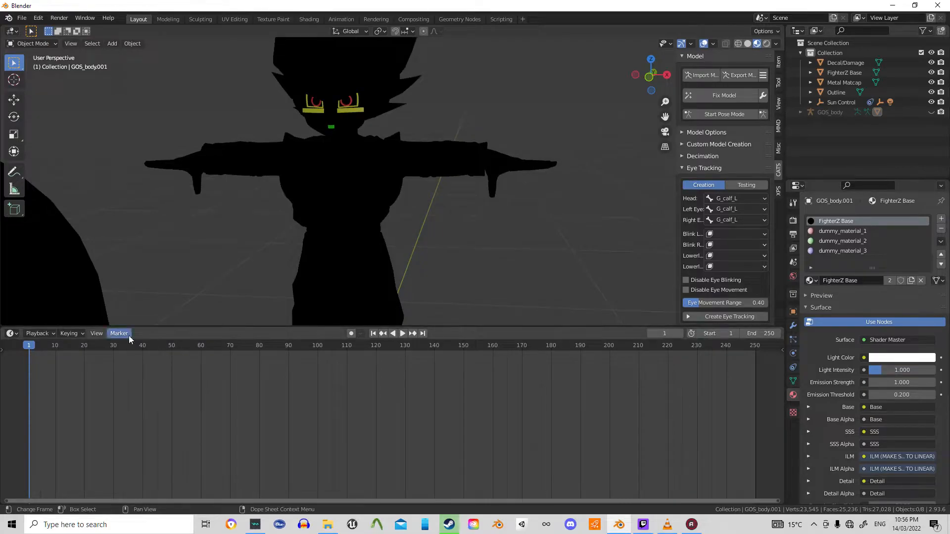
pyautogui.click(11, 333)
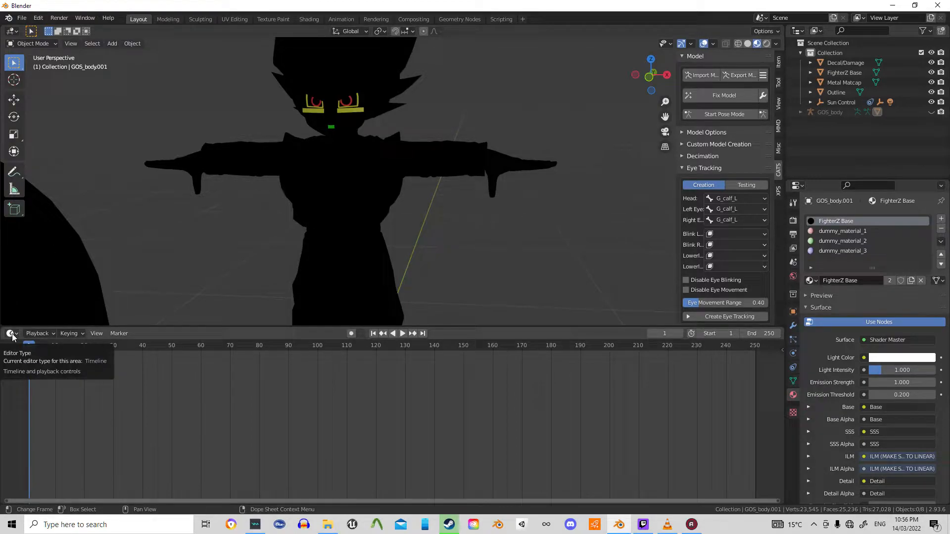
pyautogui.click(343, 188)
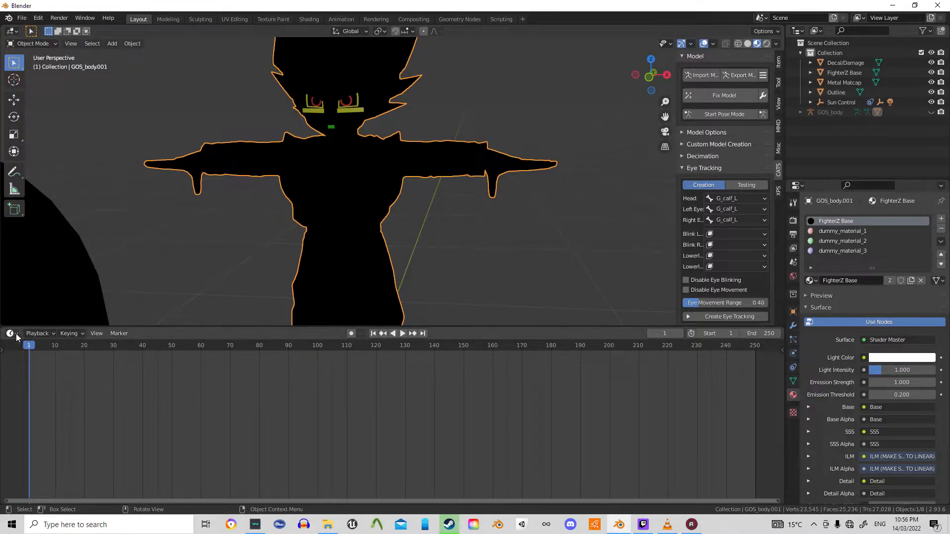
# Split the enlarged timeline area into two side-by-side editors, with the first about a third of the width
pyautogui.click(806, 32)
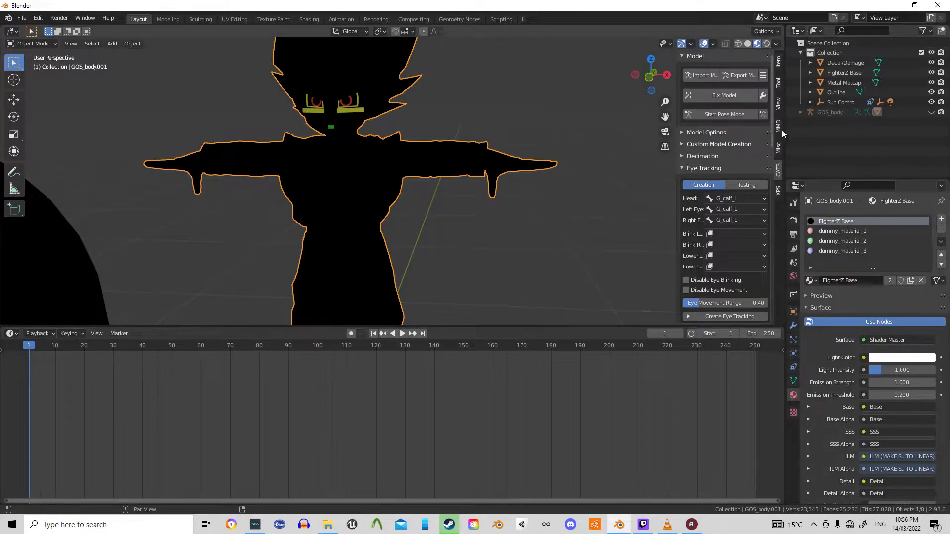
pyautogui.click(796, 186)
pyautogui.click(798, 188)
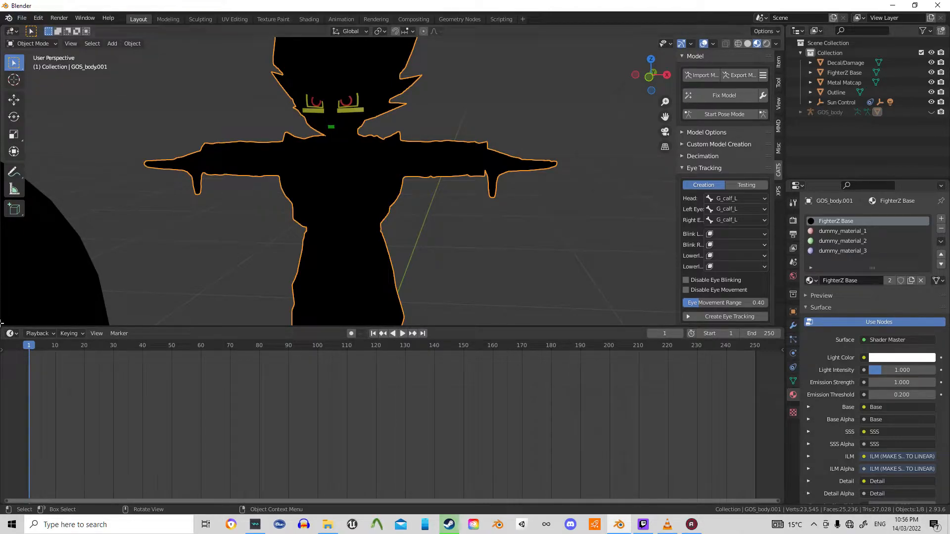
pyautogui.moveTo(4, 327); pyautogui.dragTo(250, 364)
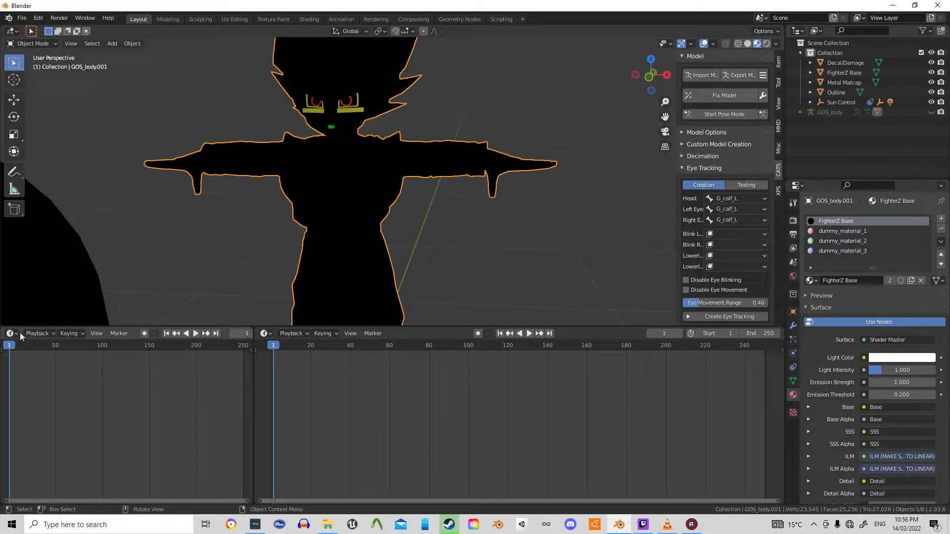
pyautogui.rightClick(20, 332)
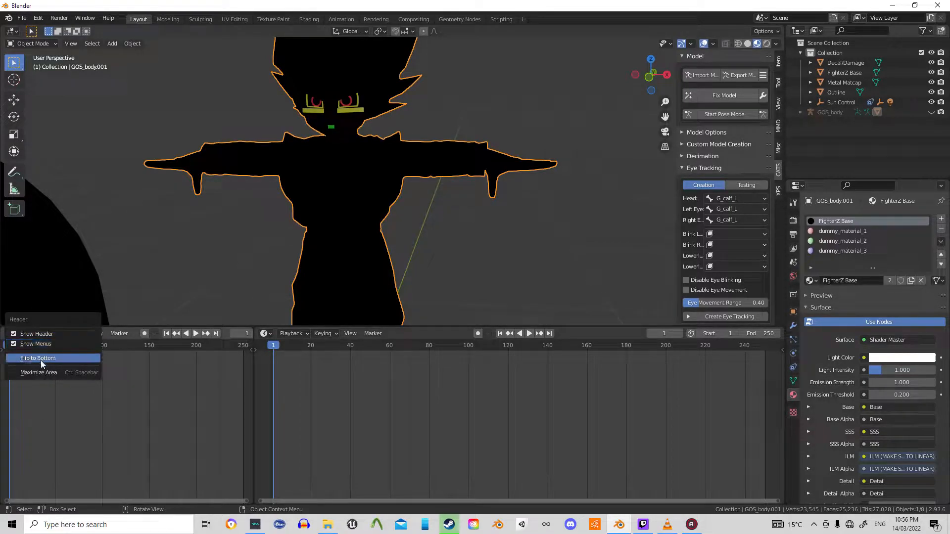
pyautogui.rightClick(222, 334)
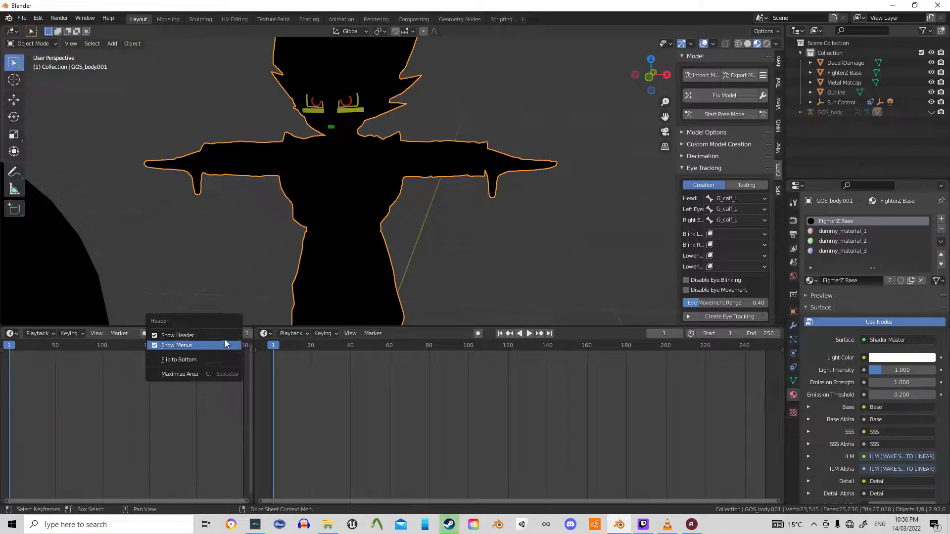
pyautogui.rightClick(23, 339)
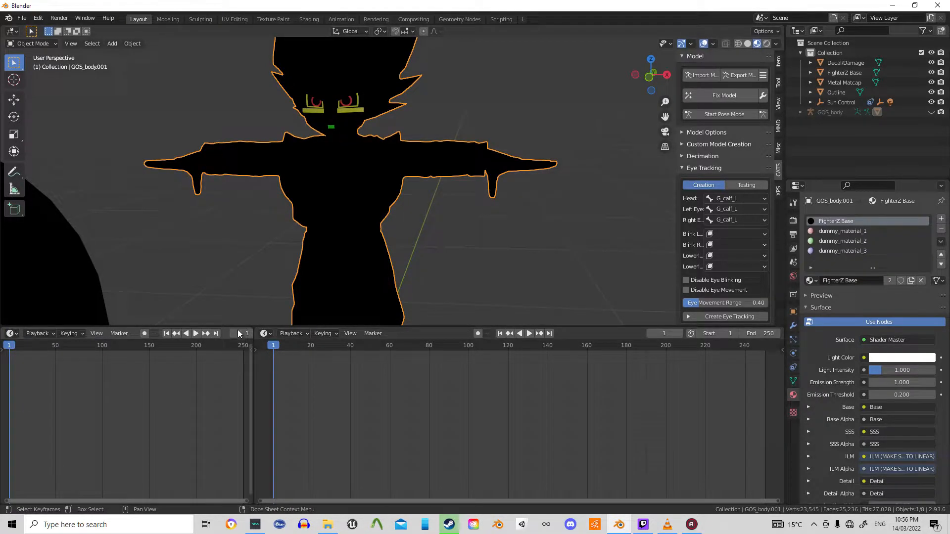
pyautogui.rightClick(135, 335)
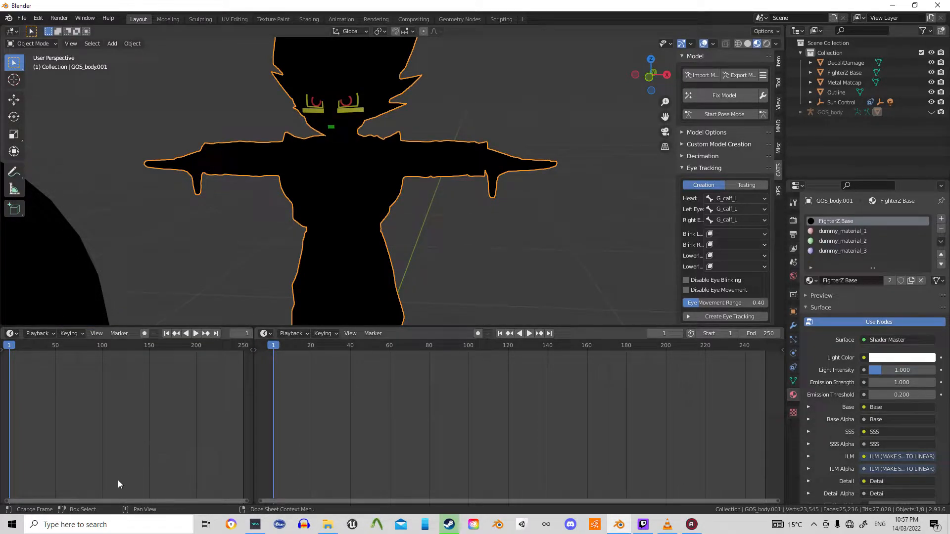
# Change the narrower of the two timeline areas into a Shader Editor
pyautogui.rightClick(30, 380)
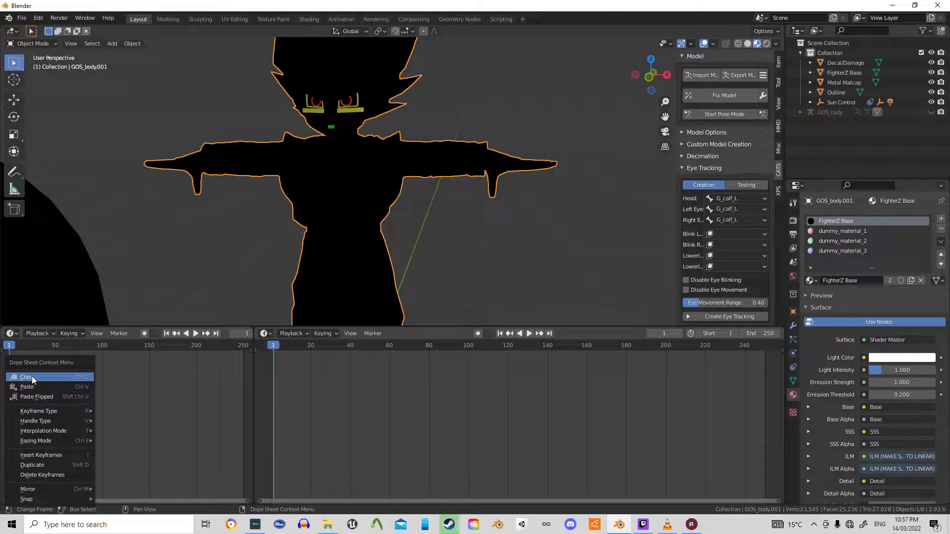
pyautogui.click(32, 377)
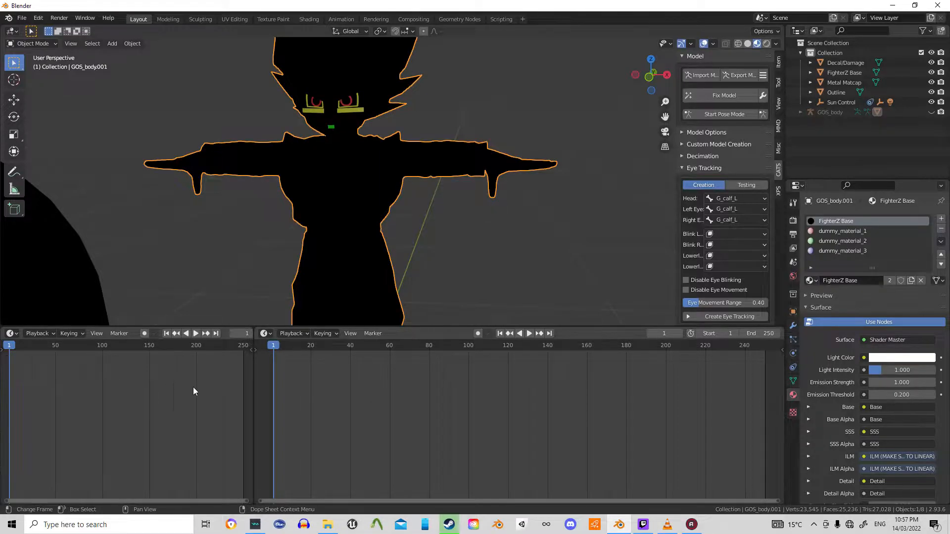
pyautogui.click(11, 333)
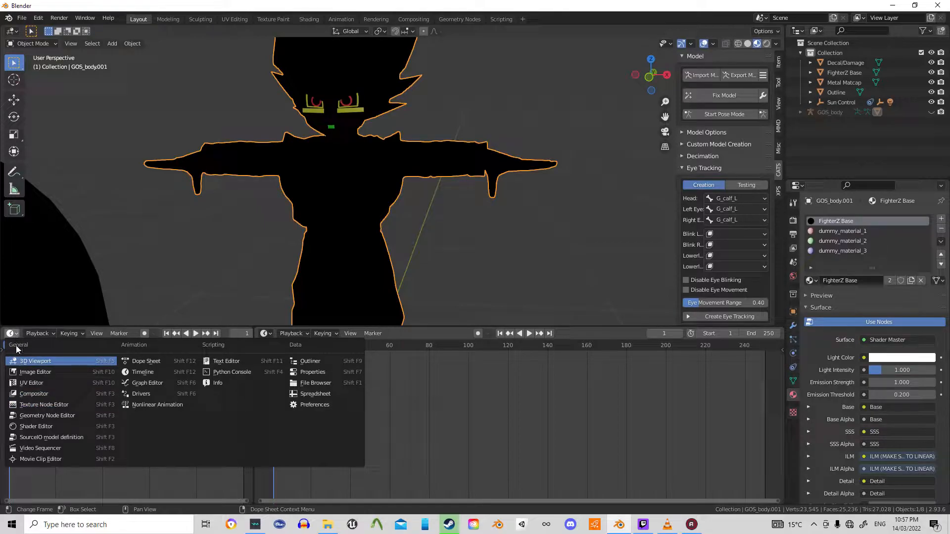
pyautogui.click(45, 423)
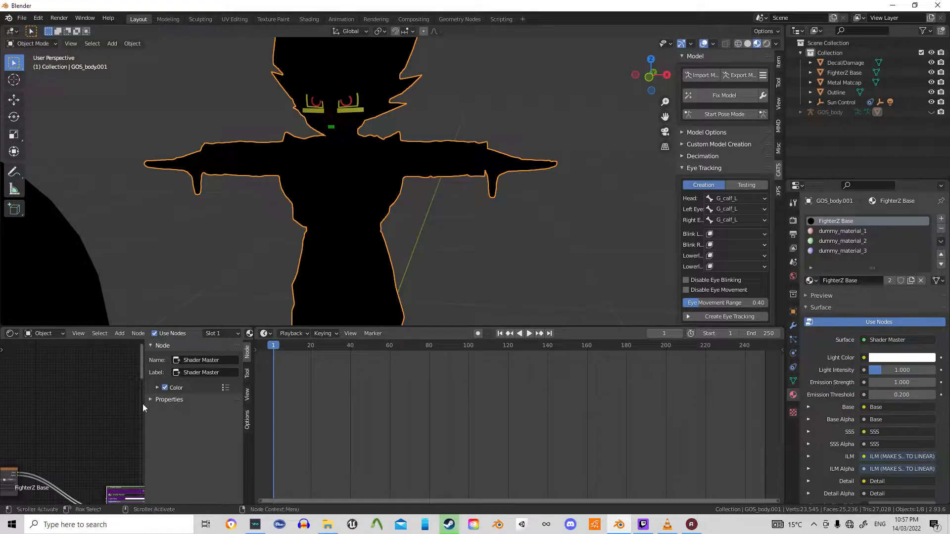
# Enlarge the Shader Editor to most of the viewport's width and over half the window height, framing the FighterZ Base nodes and the character
pyautogui.moveTo(145, 407); pyautogui.dragTo(180, 420)
pyautogui.moveTo(250, 437); pyautogui.dragTo(699, 435)
pyautogui.moveTo(513, 327); pyautogui.dragTo(498, 211)
pyautogui.moveTo(356, 399); pyautogui.dragTo(413, 315, button='middle')
pyautogui.moveTo(559, 159); pyautogui.dragTo(522, 105, button='middle')
pyautogui.rightClick(522, 104)
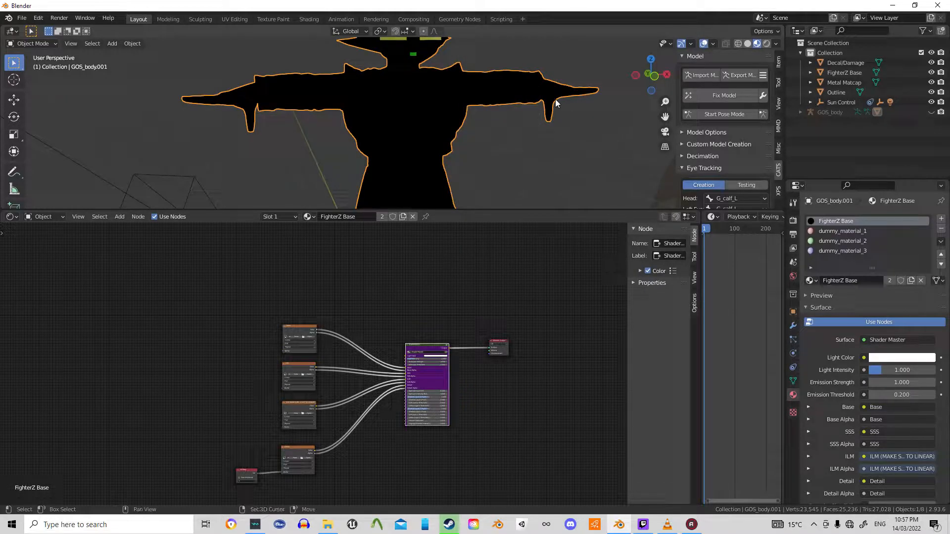
pyautogui.moveTo(572, 75); pyautogui.dragTo(546, 103, button='middle')
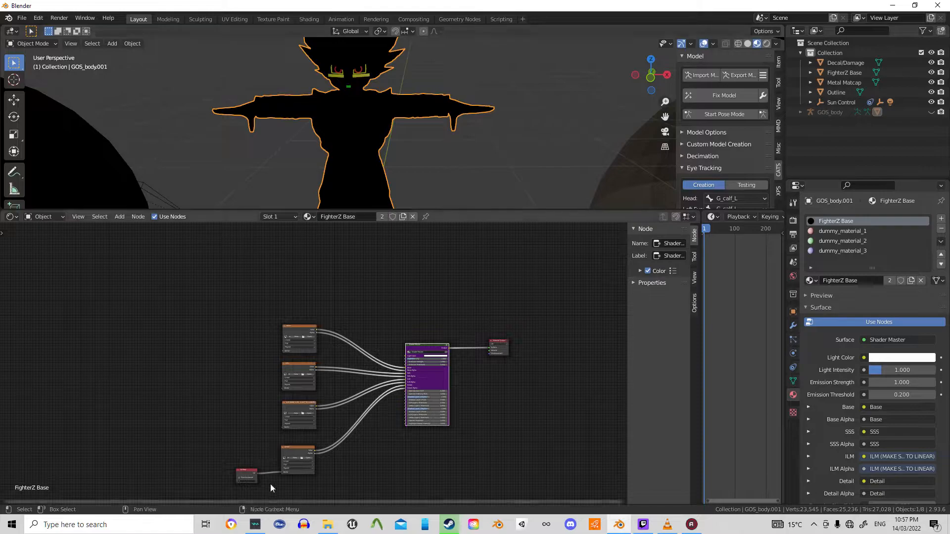
# Load GON_base.tga from the Costume01 Color01 material folder into the Base image texture node
pyautogui.moveTo(352, 463); pyautogui.dragTo(490, 268, button='middle')
pyautogui.scroll(-3, 487, 277)
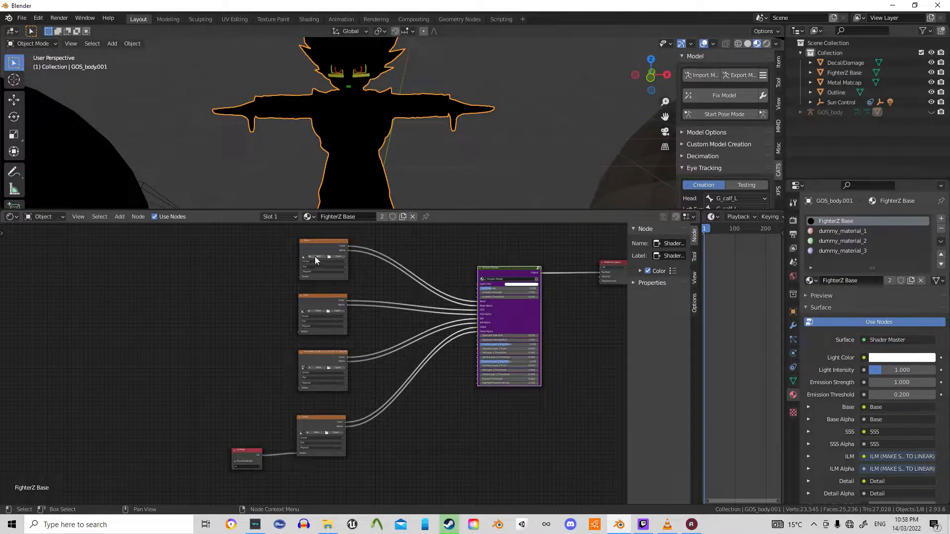
pyautogui.click(316, 243)
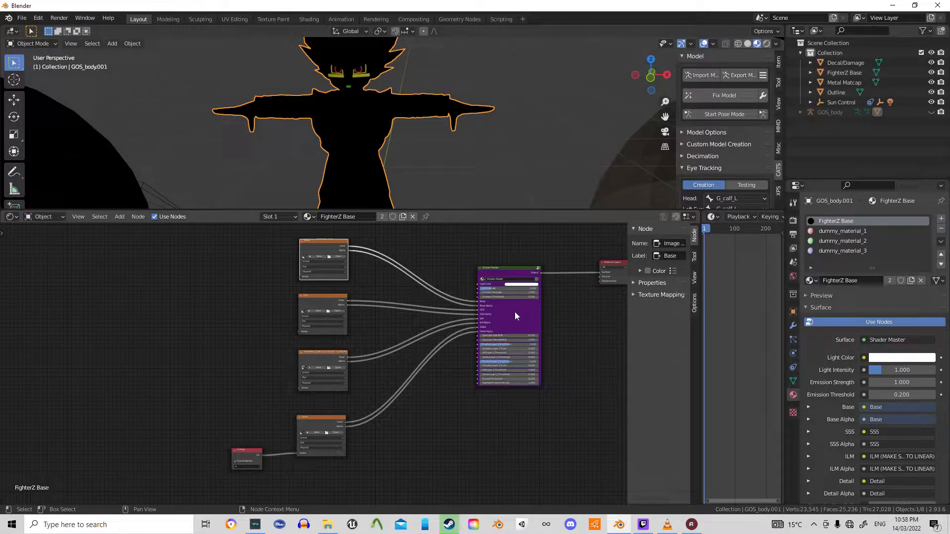
pyautogui.moveTo(619, 265); pyautogui.dragTo(548, 304, button='middle')
pyautogui.scroll(8, 355, 343)
pyautogui.scroll(-1, 343, 330)
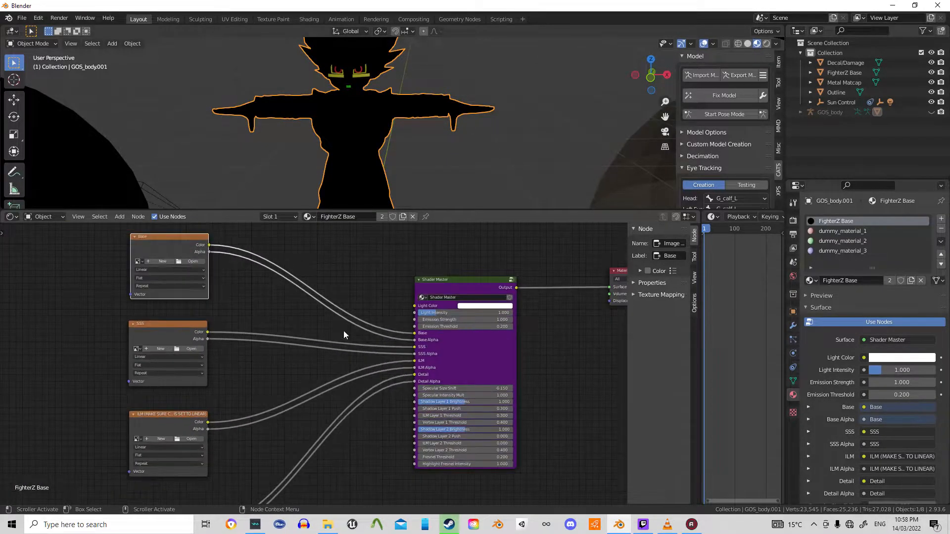
pyautogui.click(196, 262)
pyautogui.click(684, 500)
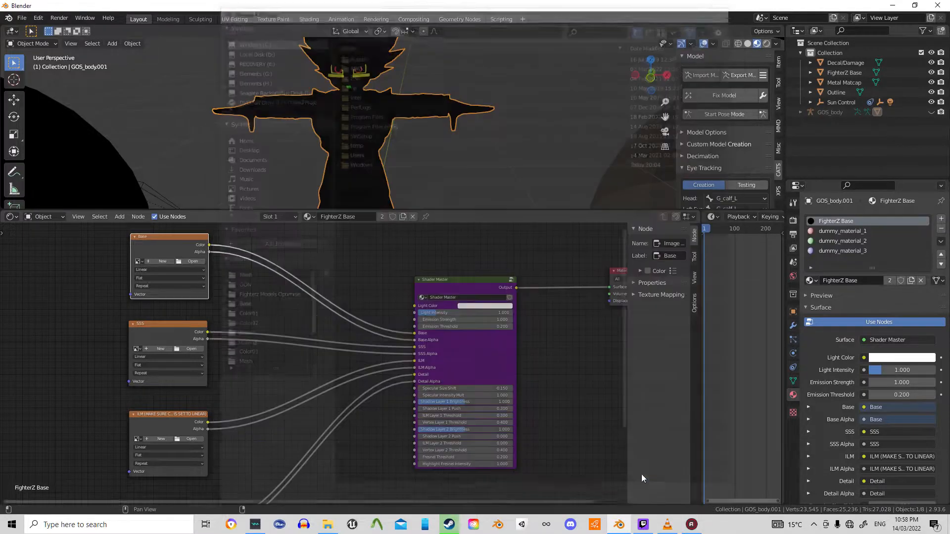
pyautogui.click(192, 262)
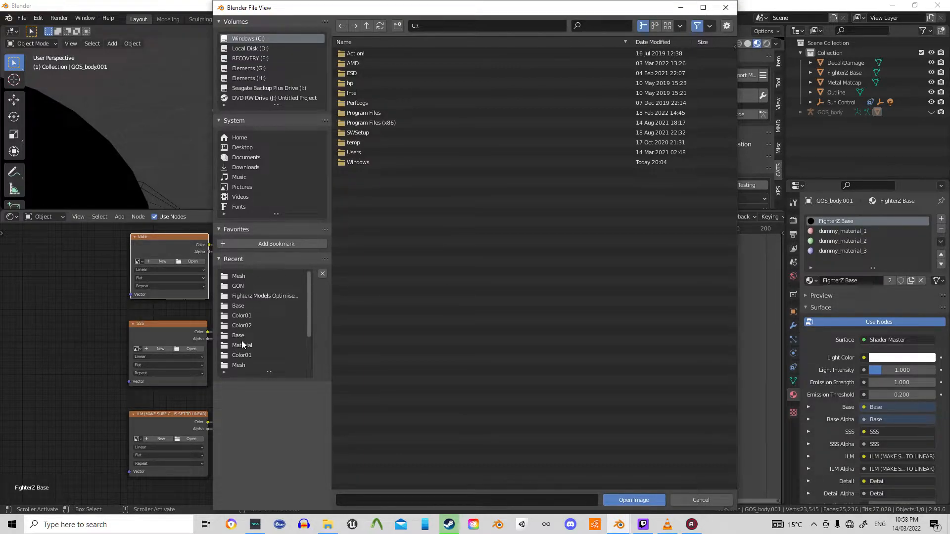
pyautogui.click(247, 315)
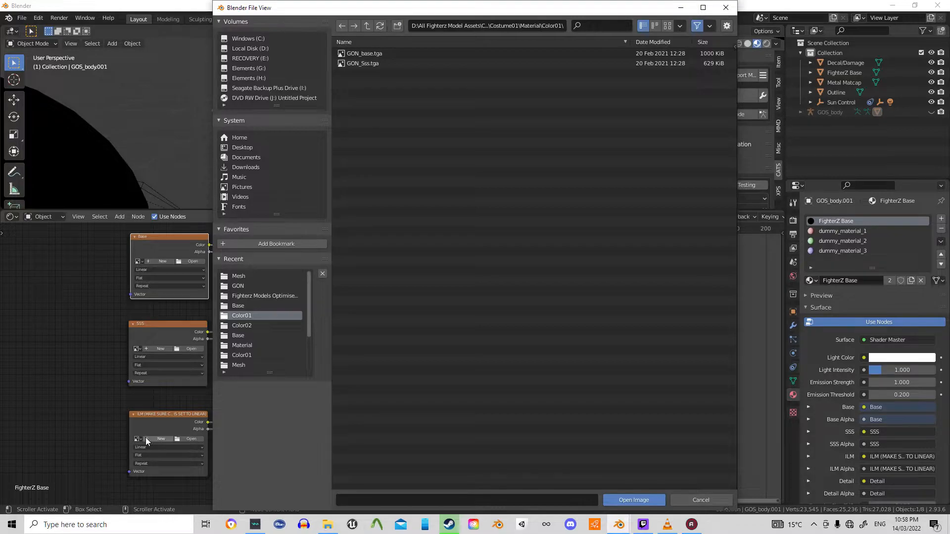
pyautogui.moveTo(161, 421)
pyautogui.mouseDown(button='middle')
pyautogui.moveTo(159, 299)
pyautogui.moveTo(168, 417)
pyautogui.mouseUp(button='middle')
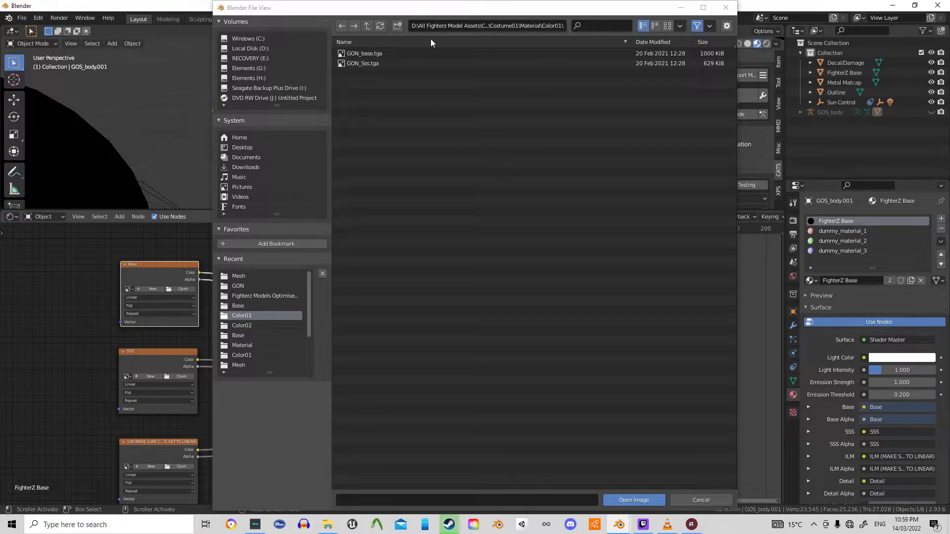
pyautogui.doubleClick(360, 52)
# Load GON_Sss.tga from the Color01 folder into the SSS image texture node
pyautogui.moveTo(295, 344); pyautogui.dragTo(418, 338, button='middle')
pyautogui.scroll(7, 307, 365)
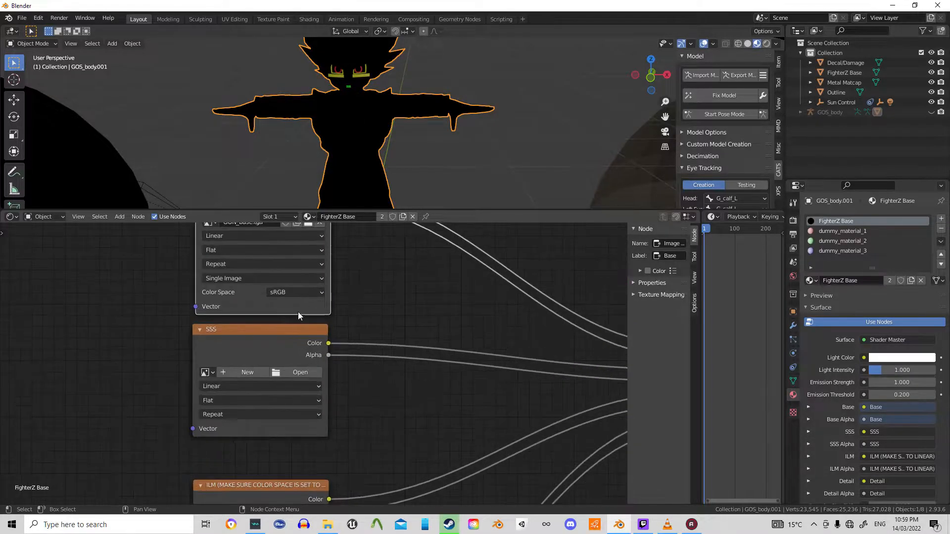
pyautogui.click(288, 374)
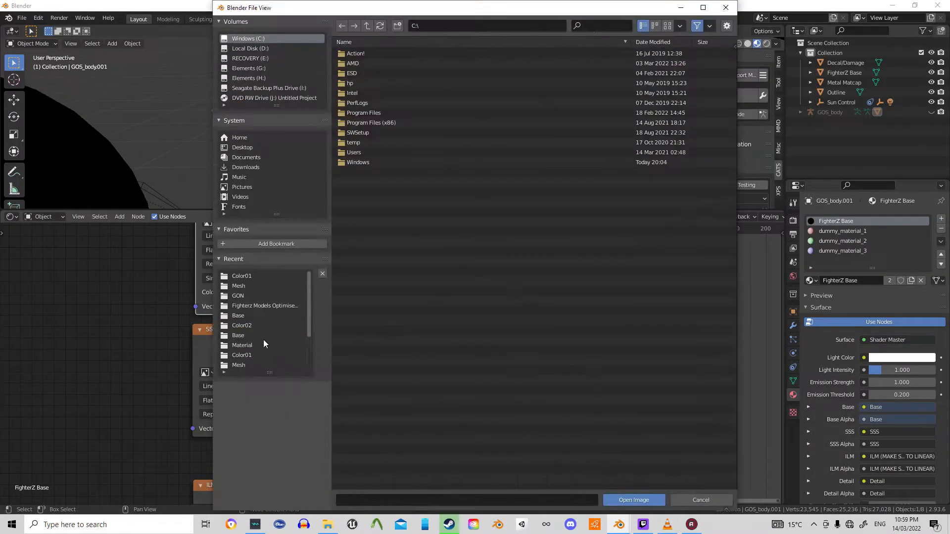
pyautogui.click(246, 278)
pyautogui.doubleClick(382, 66)
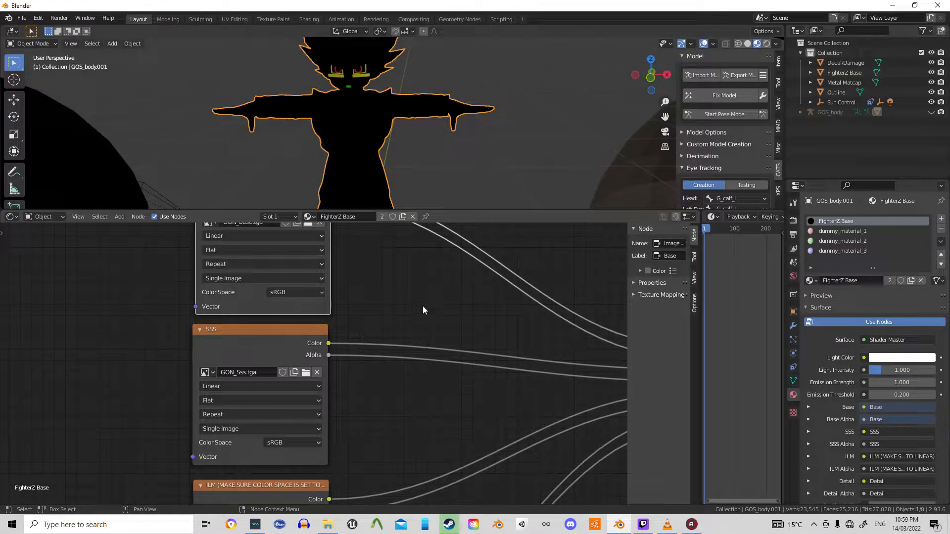
# Load GON_ilm.tga from the Costume01 material's Base folder into the ILM image texture node
pyautogui.moveTo(438, 290); pyautogui.dragTo(515, 386, button='middle')
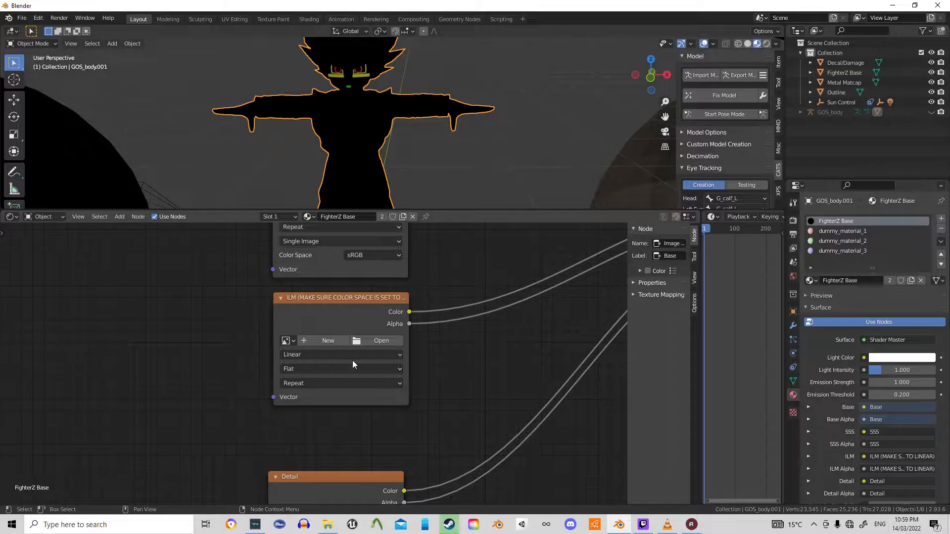
pyautogui.click(386, 342)
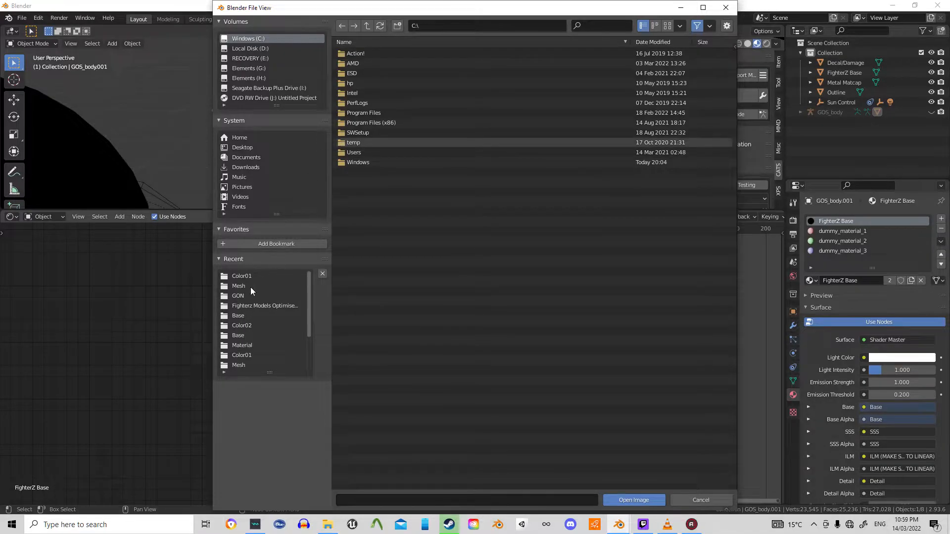
pyautogui.click(236, 325)
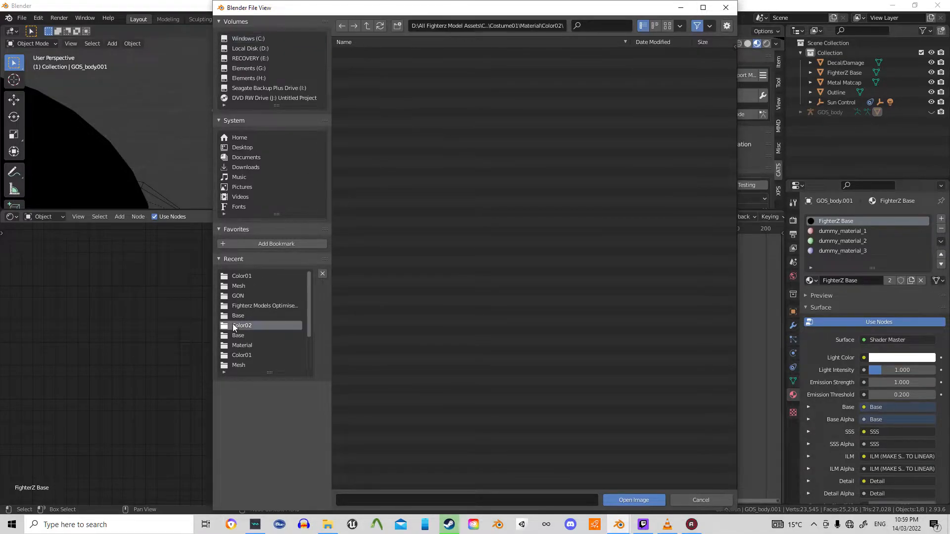
pyautogui.click(371, 27)
pyautogui.click(372, 28)
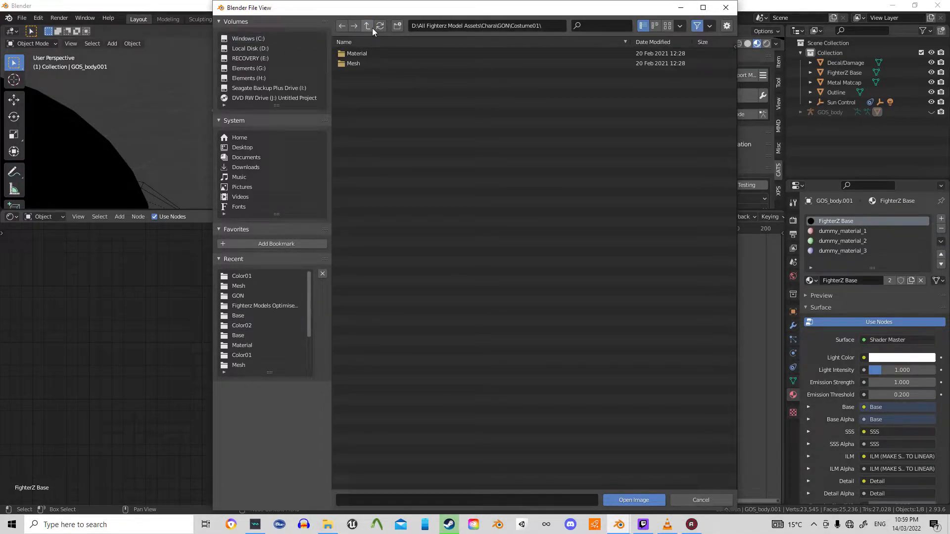
pyautogui.click(366, 55)
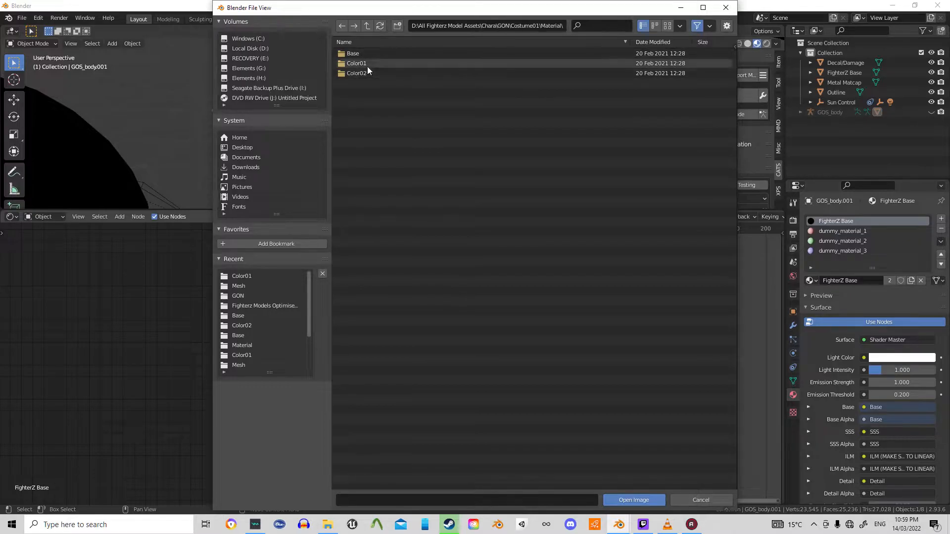
pyautogui.click(357, 52)
pyautogui.doubleClick(369, 72)
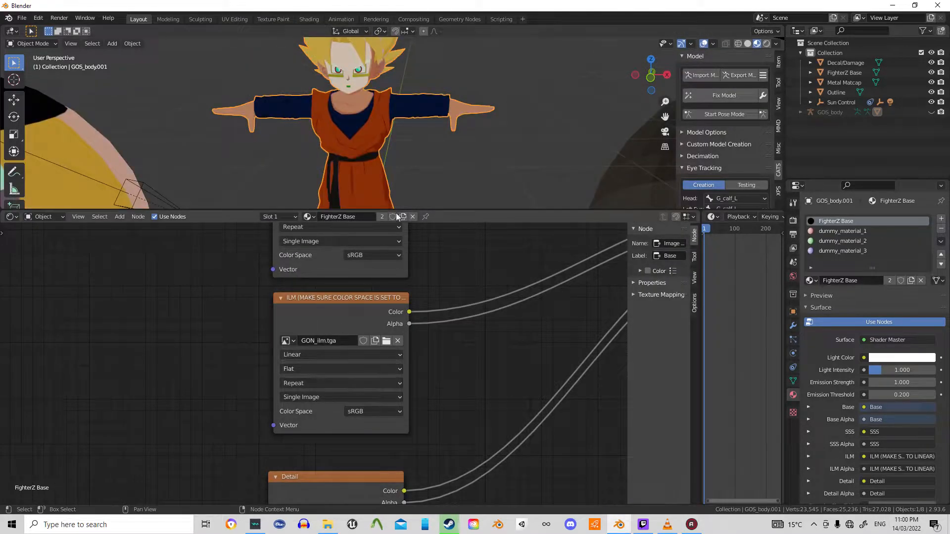
# Widen the ILM node so its full label is readable and set its color space to Linear
pyautogui.moveTo(428, 105); pyautogui.dragTo(405, 119, button='middle')
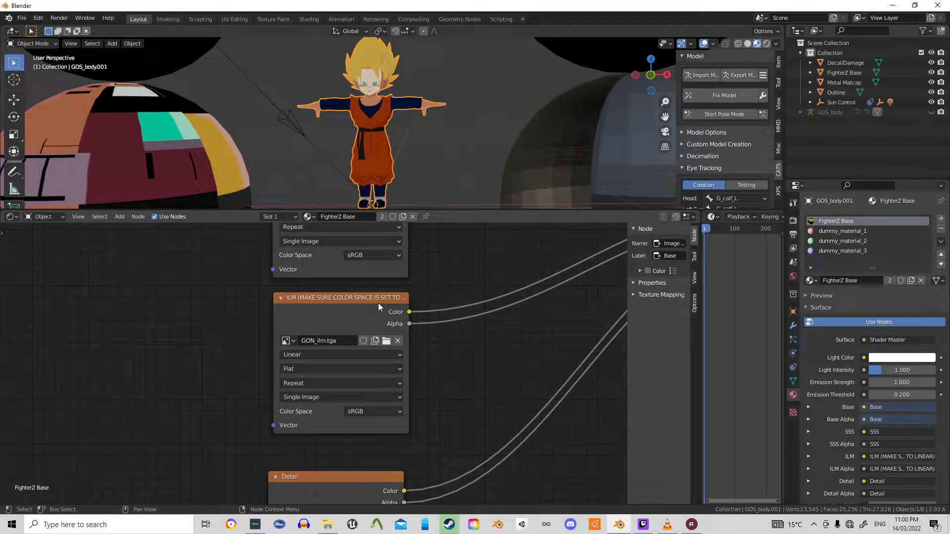
pyautogui.moveTo(409, 310); pyautogui.dragTo(448, 313)
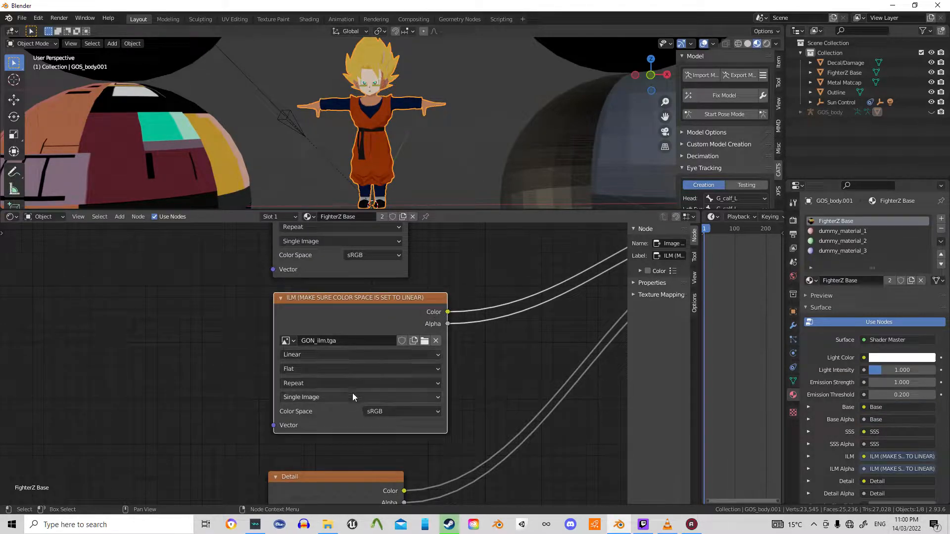
pyautogui.click(379, 411)
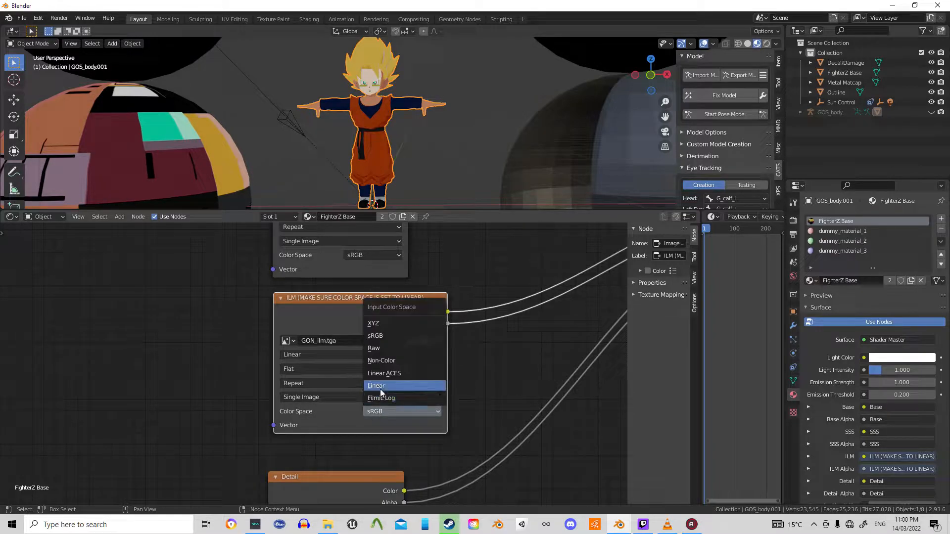
pyautogui.click(380, 389)
# Examine the shading on the character's body and head, and extend the 3D viewport downward to about half the window height
pyautogui.scroll(4, 420, 144)
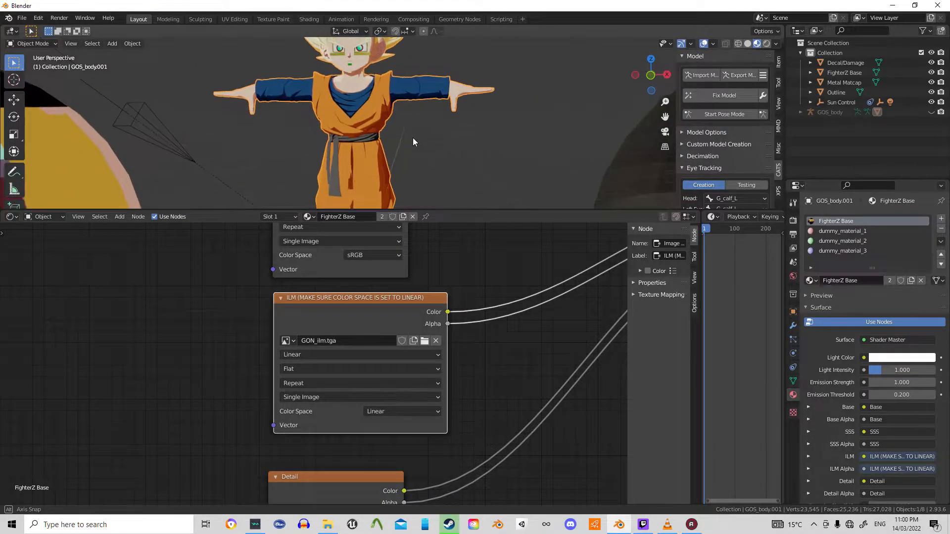
pyautogui.scroll(1, 422, 142)
pyautogui.keyDown('shift'); pyautogui.moveTo(448, 92); pyautogui.dragTo(445, 144, button='middle'); pyautogui.keyUp('shift')
pyautogui.moveTo(361, 459); pyautogui.dragTo(355, 365, button='middle')
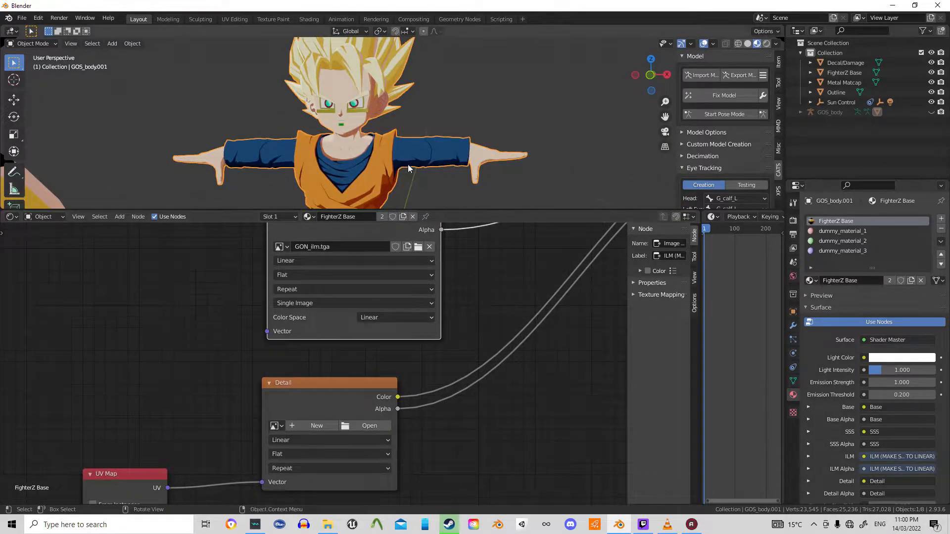
pyautogui.keyDown('shift'); pyautogui.moveTo(400, 96); pyautogui.dragTo(420, 193, button='middle'); pyautogui.keyUp('shift')
pyautogui.scroll(2, 420, 191)
pyautogui.scroll(-3, 415, 141)
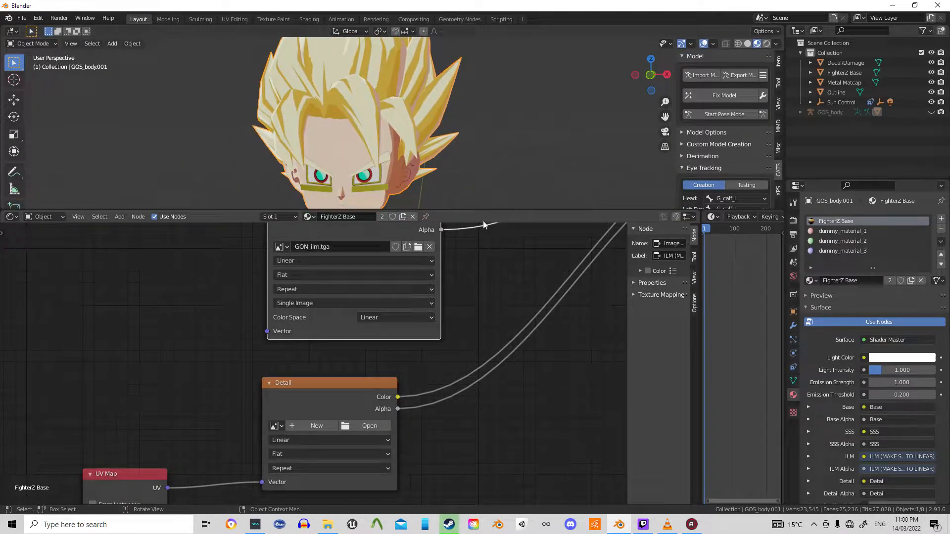
pyautogui.moveTo(510, 211); pyautogui.dragTo(509, 262)
pyautogui.scroll(-5, 466, 220)
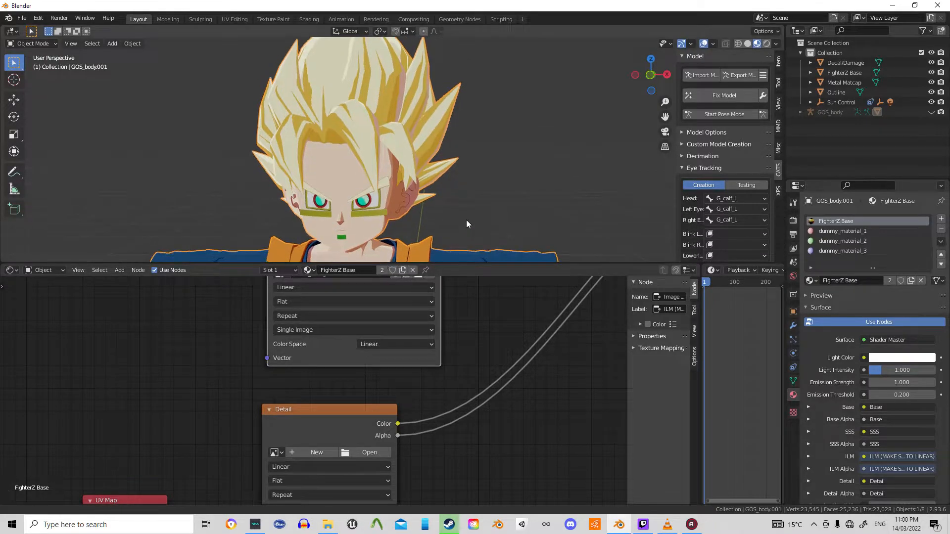
pyautogui.scroll(8, 406, 206)
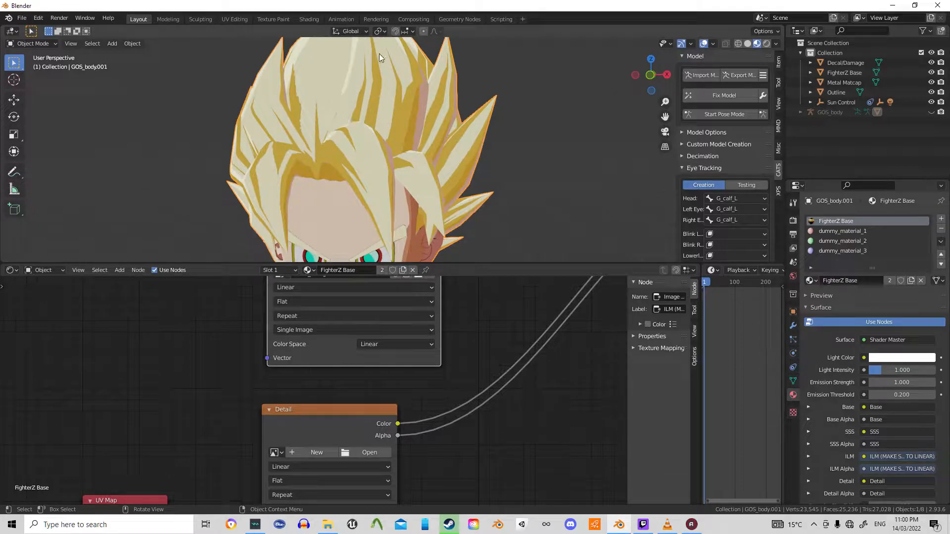
# Load GON_detail.tga from the Base folder into the Detail image texture node
pyautogui.click(363, 452)
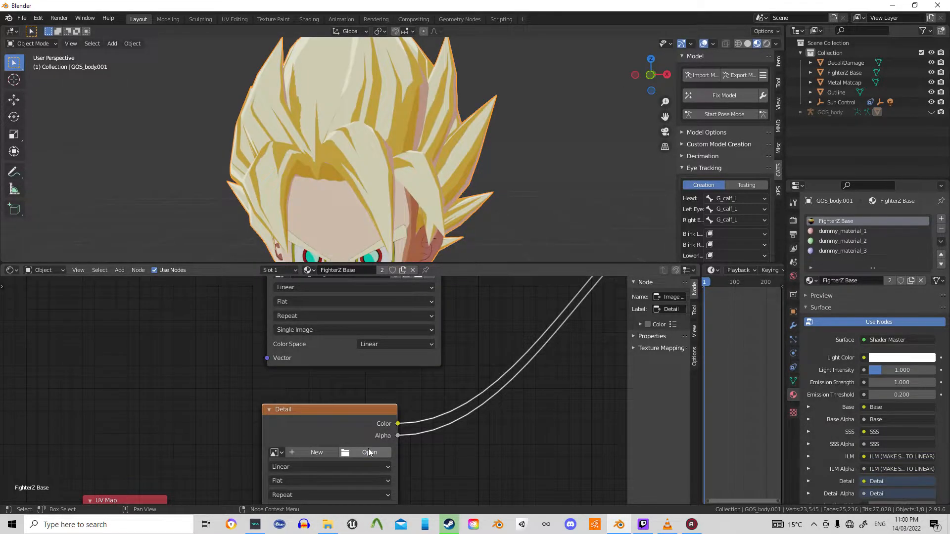
pyautogui.click(368, 452)
pyautogui.click(238, 277)
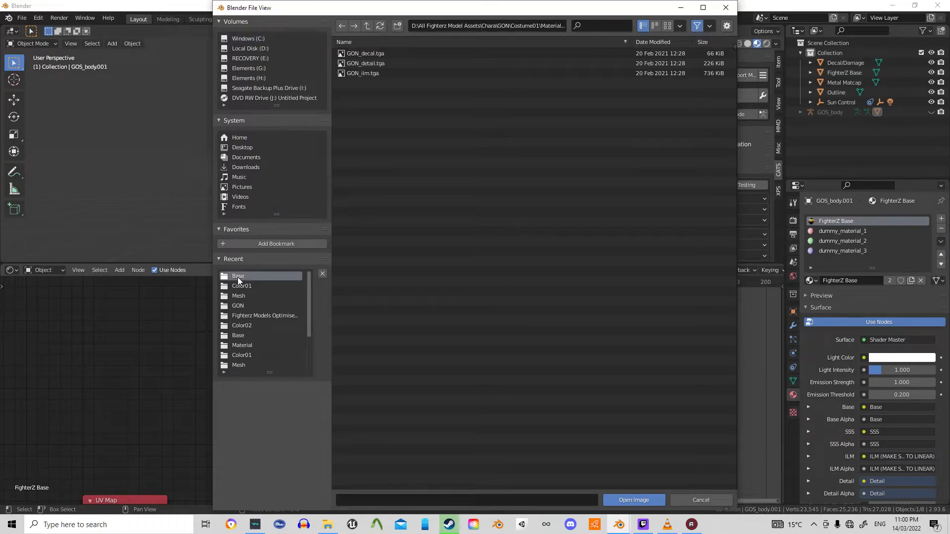
pyautogui.click(373, 64)
pyautogui.doubleClick(374, 67)
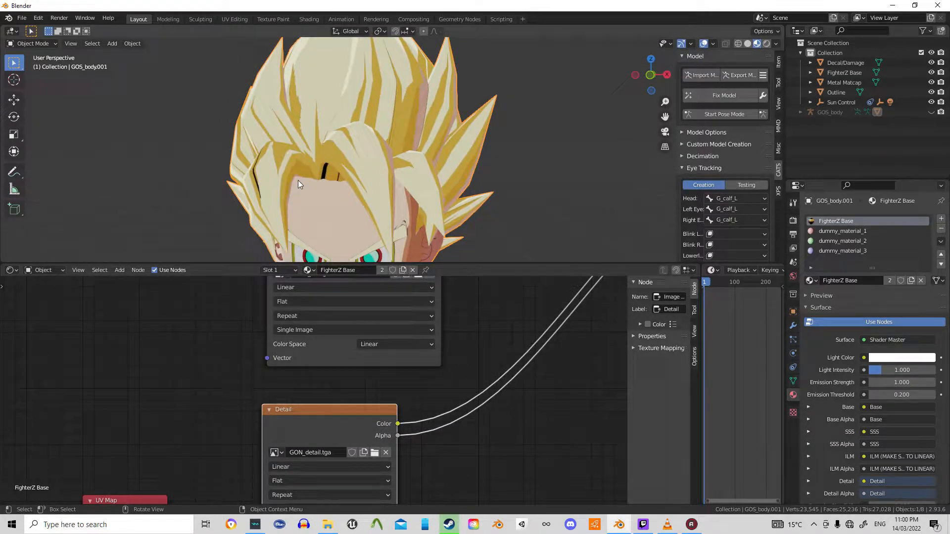
# Assign UVMap.001 to the UV Map node feeding the Detail texture and check the result on the character's head
pyautogui.moveTo(199, 452); pyautogui.dragTo(231, 373, button='middle')
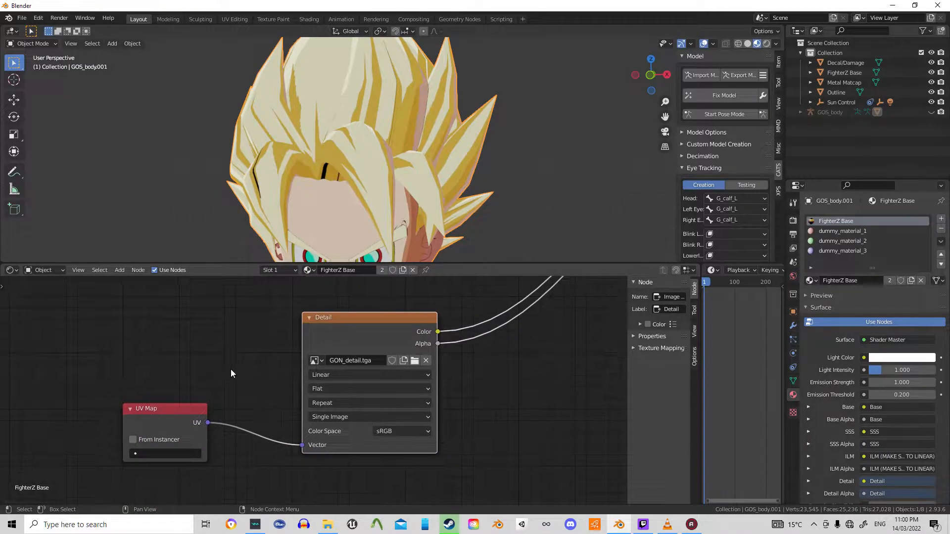
pyautogui.click(150, 453)
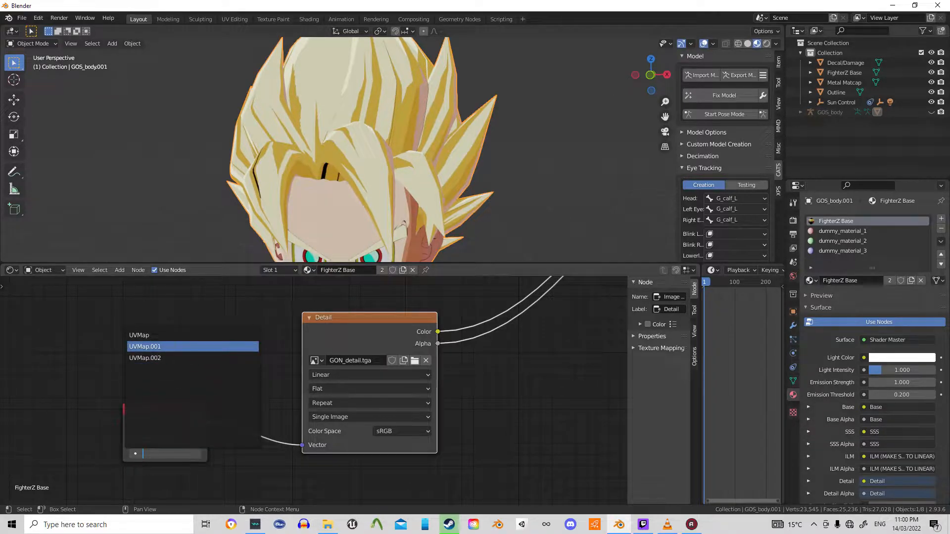
pyautogui.click(173, 346)
pyautogui.moveTo(356, 184); pyautogui.dragTo(384, 174, button='middle')
pyautogui.scroll(-5, 384, 174)
pyautogui.keyDown('shift'); pyautogui.moveTo(403, 204); pyautogui.dragTo(405, 168, button='middle'); pyautogui.keyUp('shift')
pyautogui.scroll(3, 352, 207)
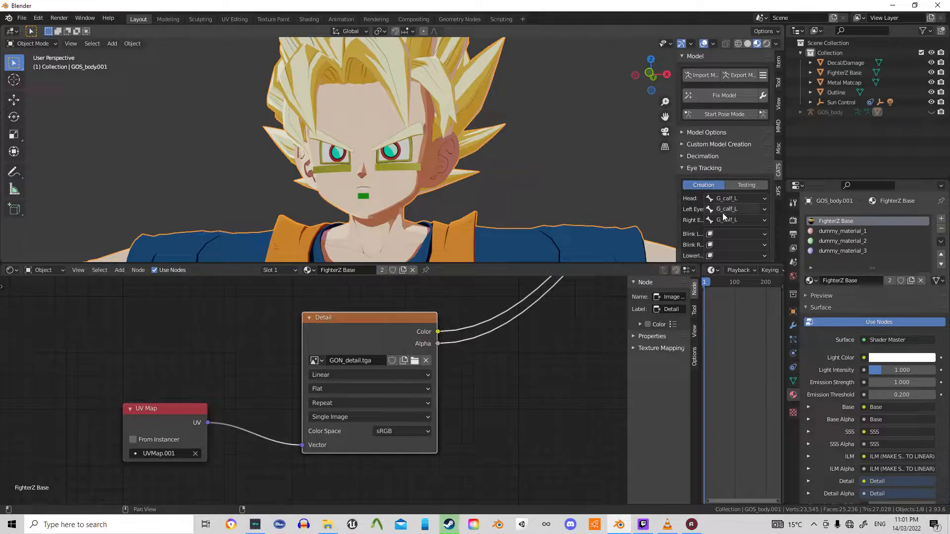
# Replace dummy_material_3 in the body mesh's fourth material slot with the Decal/Damage material and check the face
pyautogui.click(836, 251)
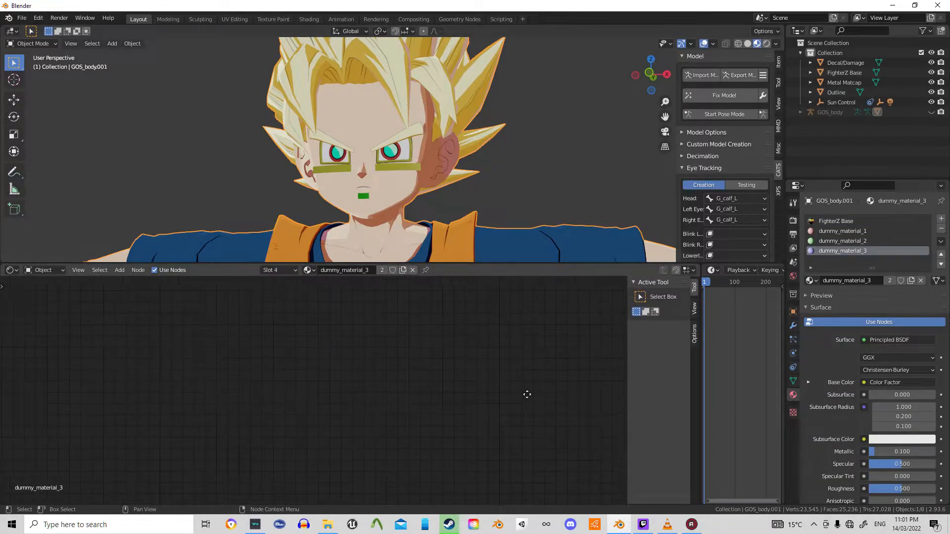
pyautogui.moveTo(479, 369); pyautogui.dragTo(468, 501, button='middle')
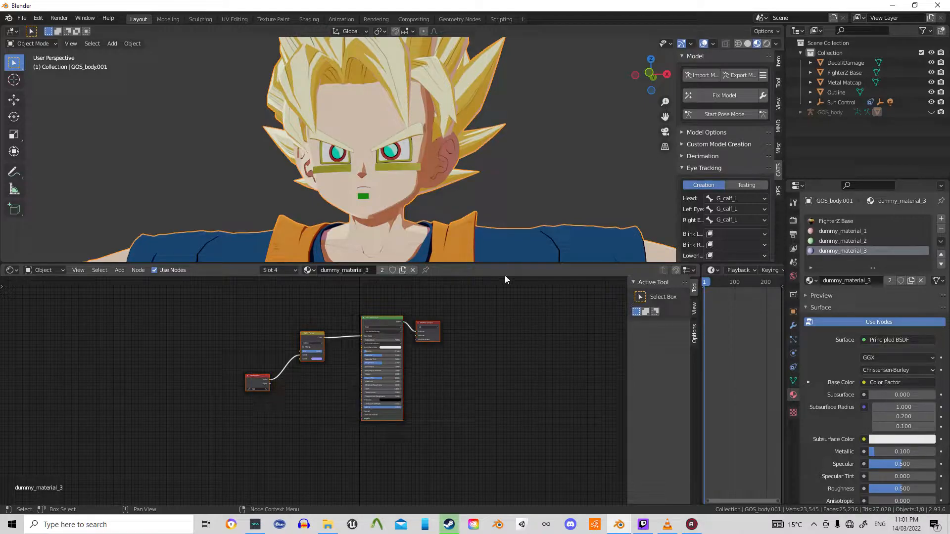
pyautogui.click(812, 281)
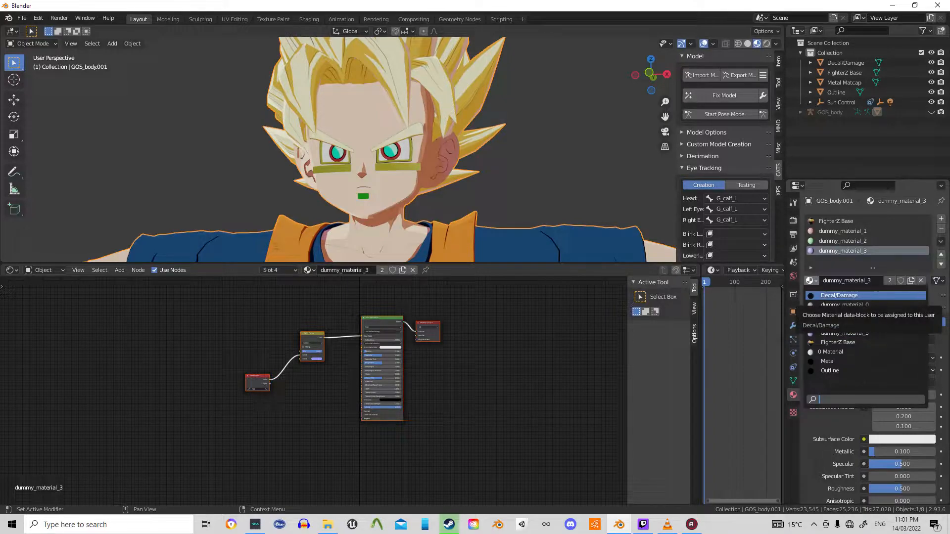
pyautogui.click(841, 295)
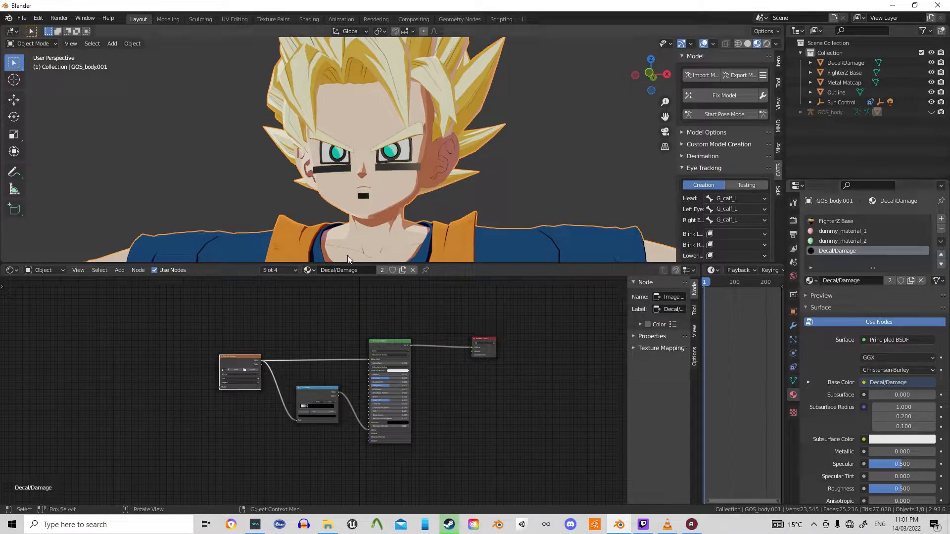
pyautogui.scroll(4, 377, 153)
pyautogui.moveTo(378, 153)
pyautogui.mouseDown(button='middle')
pyautogui.moveTo(392, 157)
pyautogui.moveTo(372, 144)
pyautogui.mouseUp(button='middle')
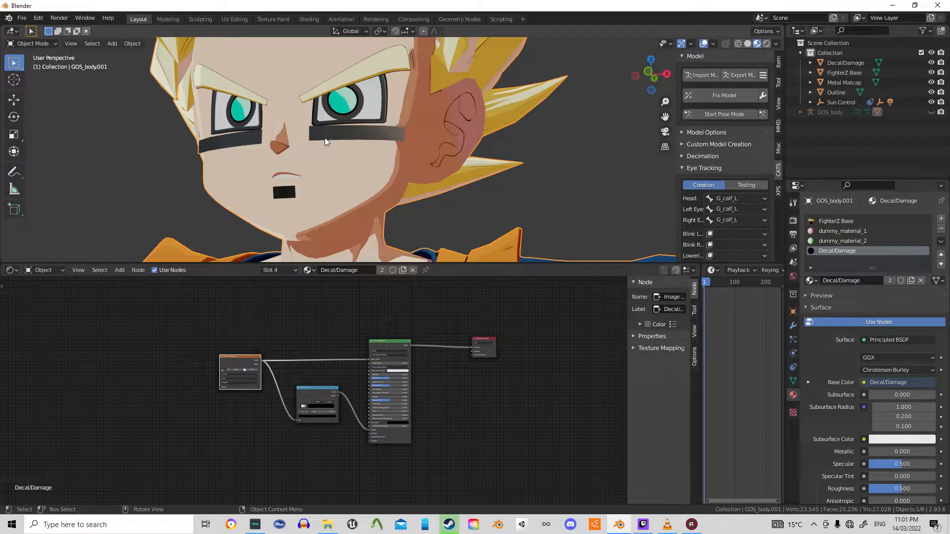
# Load GON_decal.tga from the Base folder into the Decal/Damage image texture node and inspect the face decals
pyautogui.scroll(5, 224, 353)
pyautogui.scroll(4, 143, 303)
pyautogui.moveTo(122, 301); pyautogui.dragTo(210, 347, button='middle')
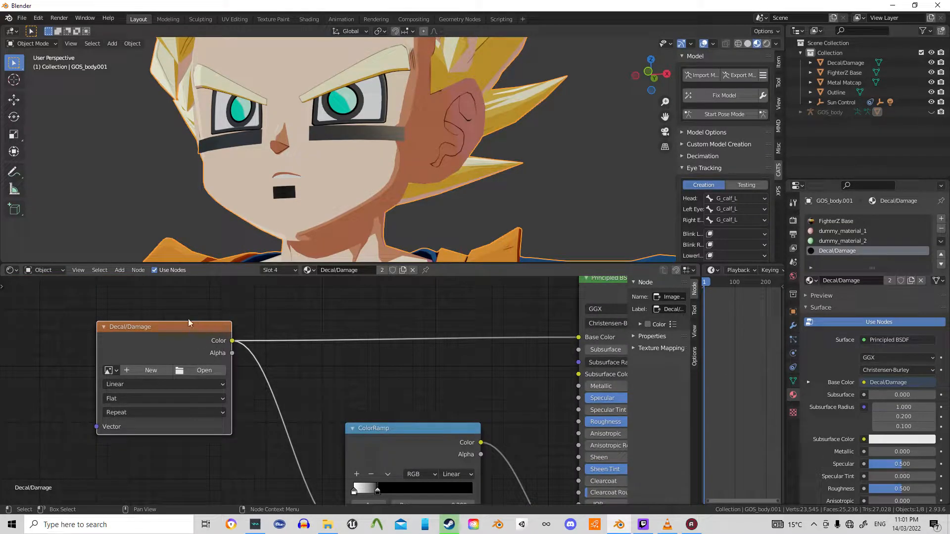
pyautogui.click(201, 369)
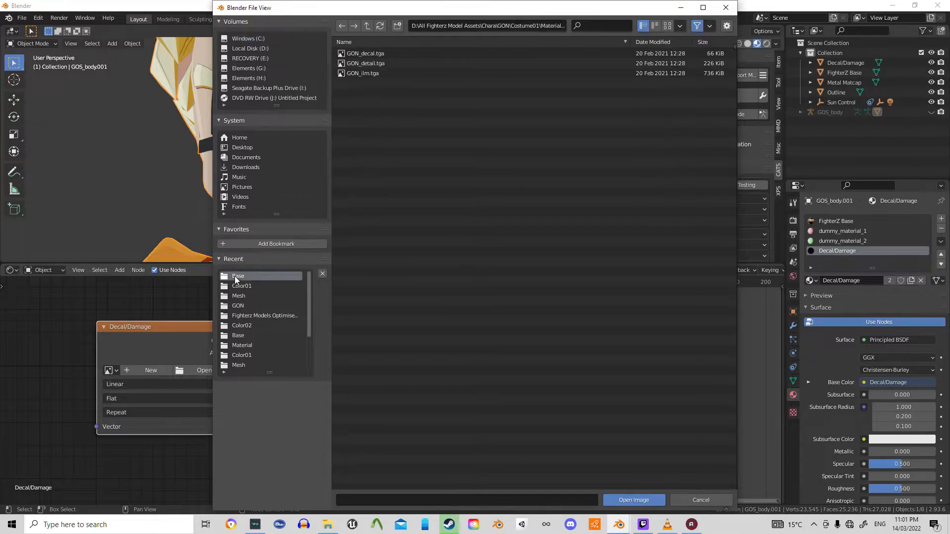
pyautogui.doubleClick(363, 53)
pyautogui.scroll(-5, 316, 148)
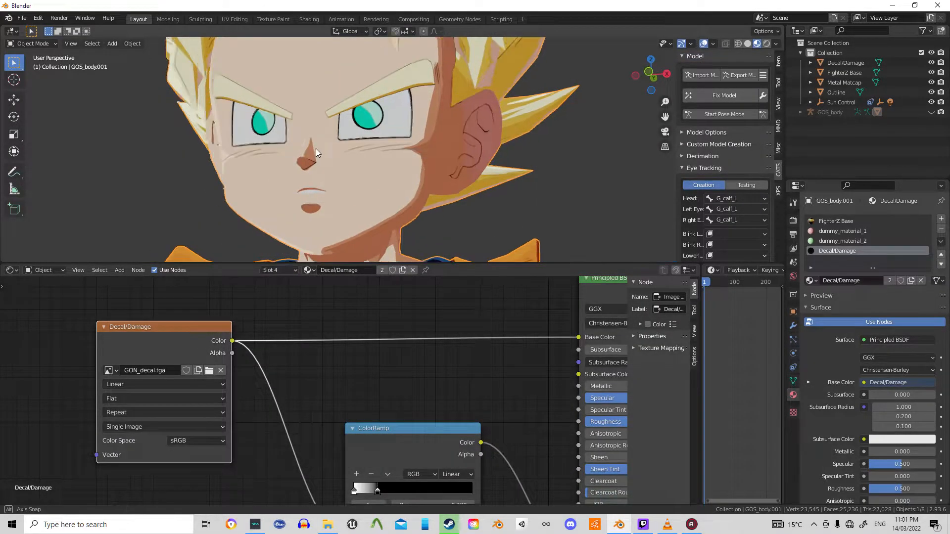
pyautogui.moveTo(325, 153); pyautogui.dragTo(310, 147, button='middle')
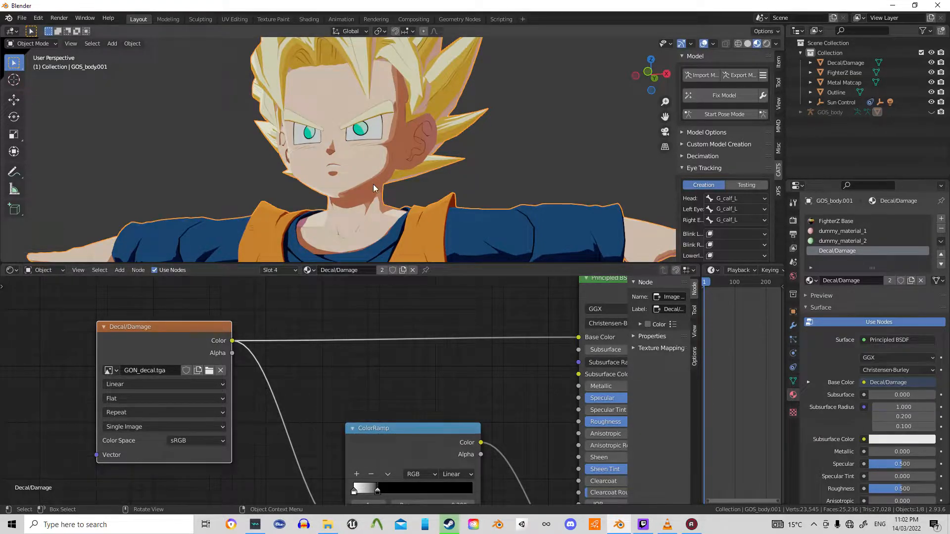
# Extend the 3D viewport down over most of the node editor and unhide the GOS_body armature
pyautogui.moveTo(502, 264); pyautogui.dragTo(576, 480)
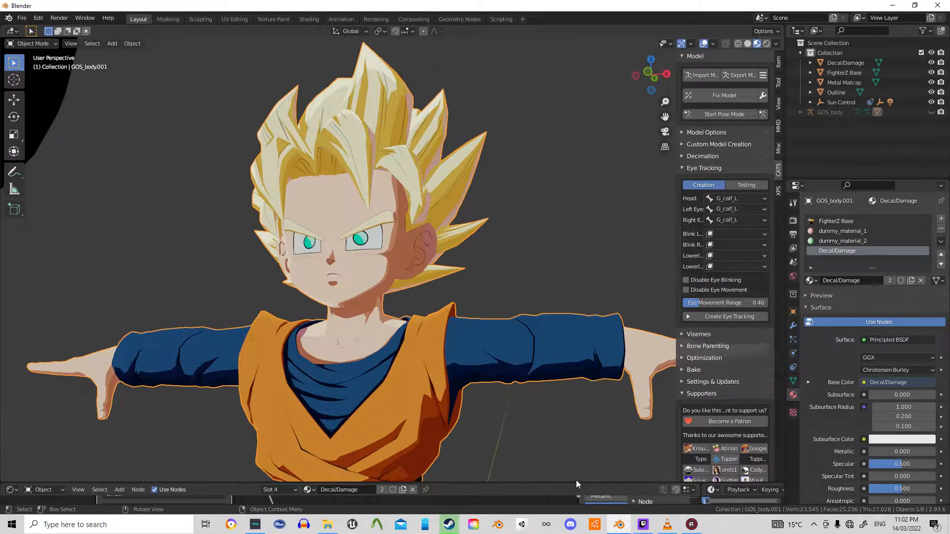
pyautogui.click(931, 113)
pyautogui.moveTo(480, 191); pyautogui.dragTo(470, 198, button='middle')
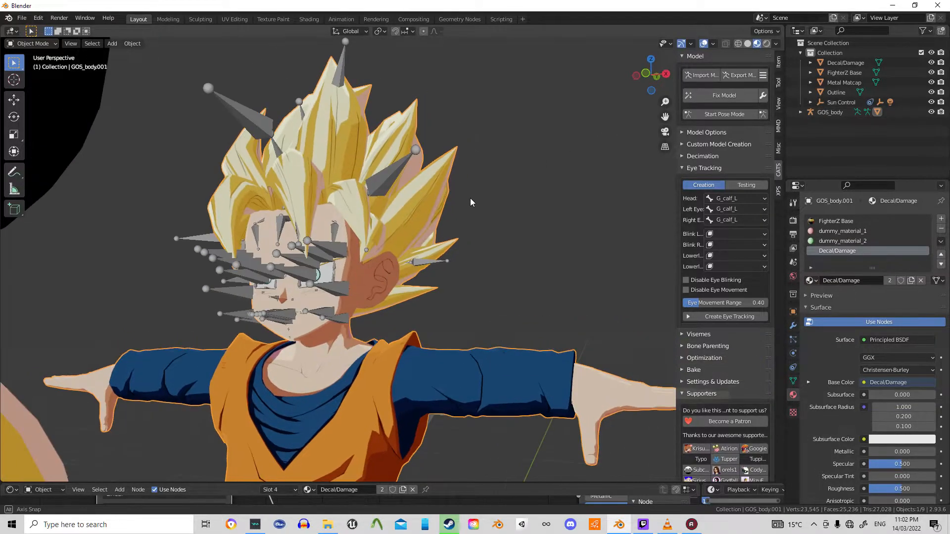
pyautogui.scroll(-5, 470, 198)
pyautogui.moveTo(501, 233); pyautogui.dragTo(555, 199, button='middle')
pyautogui.scroll(4, 528, 163)
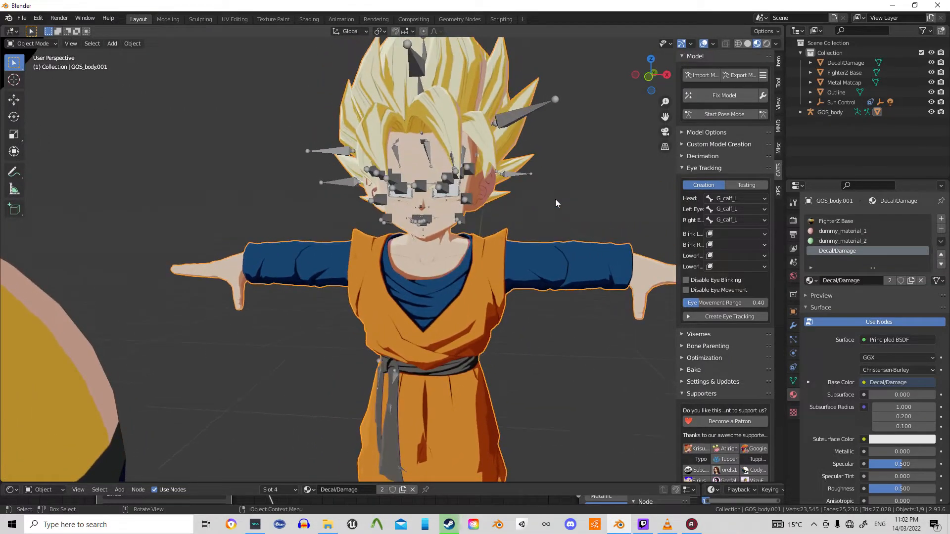
# Select the GOS_body armature and enable In Front in its viewport display settings
pyautogui.click(817, 112)
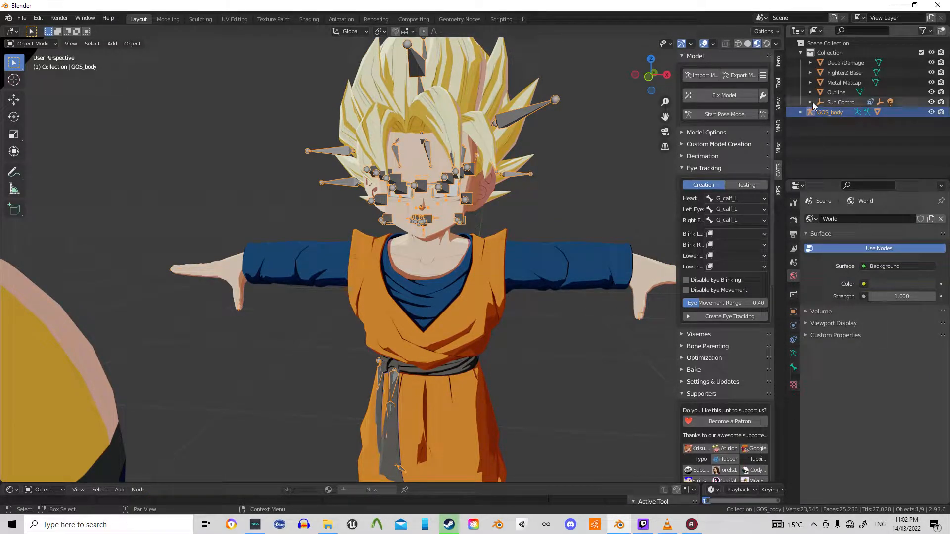
pyautogui.click(793, 312)
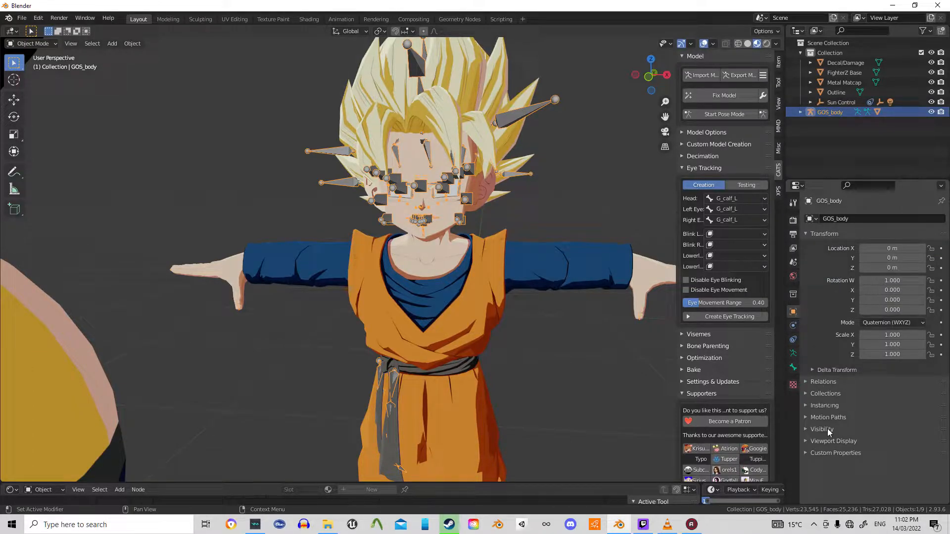
pyautogui.click(818, 440)
pyautogui.scroll(-1, 810, 441)
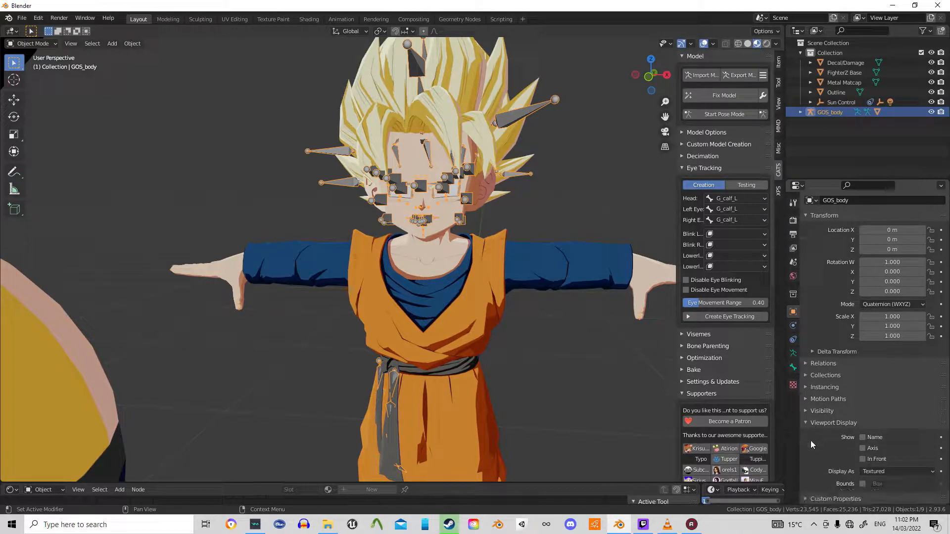
pyautogui.click(861, 460)
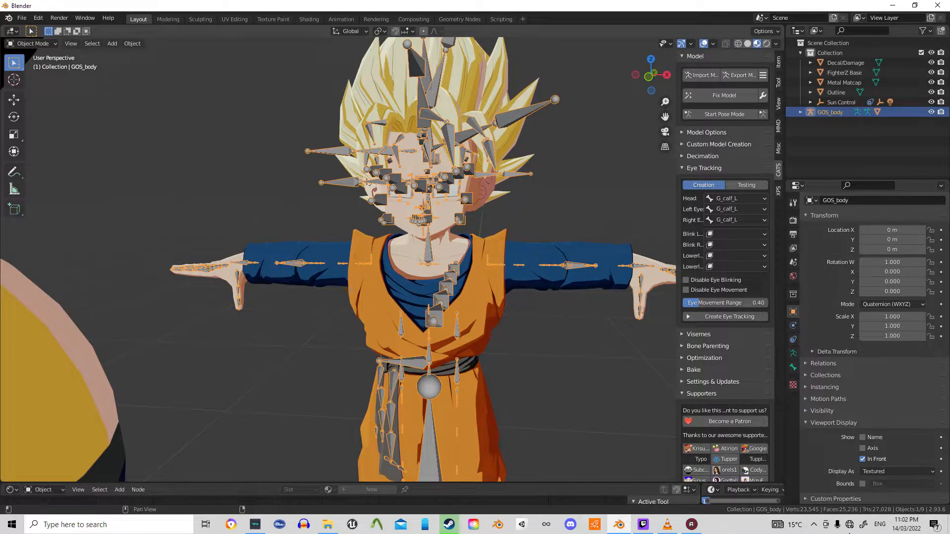
# Set the GOS_body armature to display as Wire and check the bones over the character
pyautogui.click(876, 471)
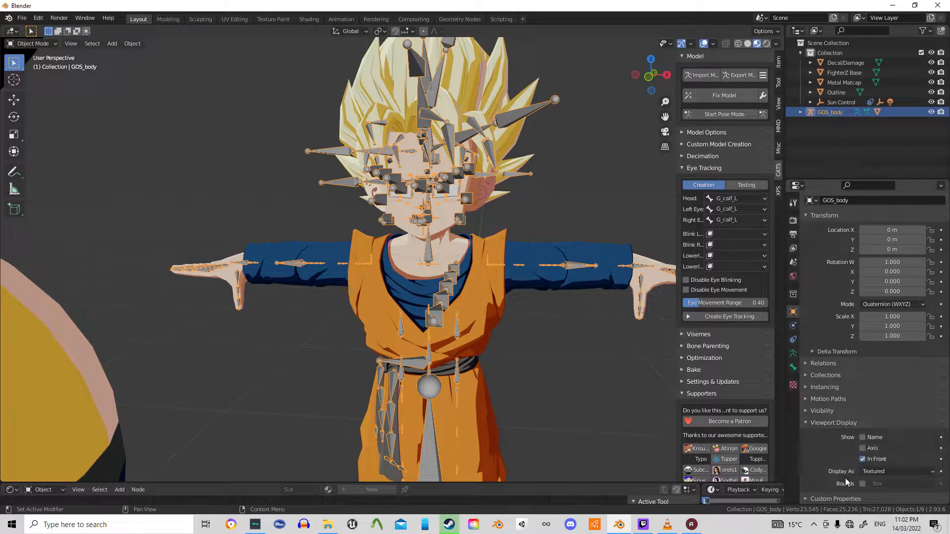
pyautogui.click(871, 471)
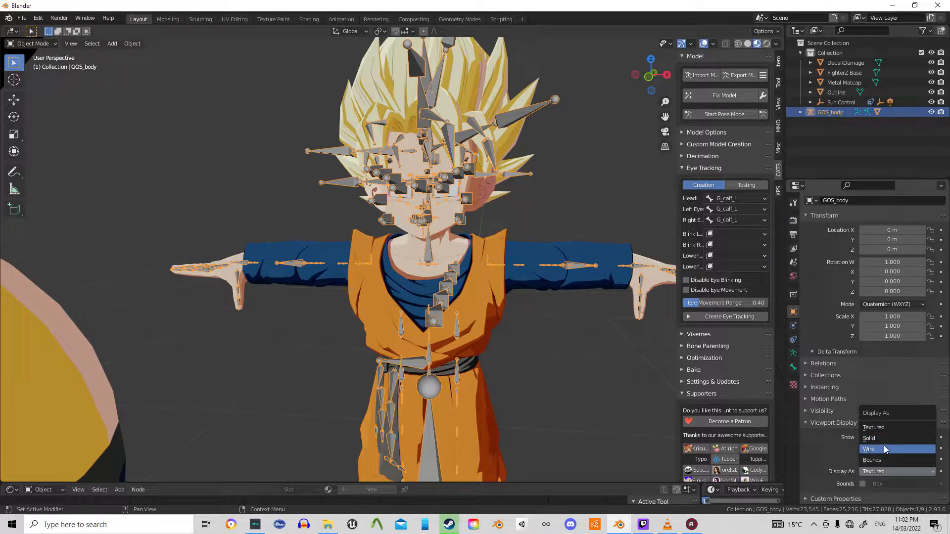
pyautogui.click(885, 448)
pyautogui.moveTo(639, 344); pyautogui.dragTo(599, 326, button='middle')
pyautogui.moveTo(486, 347); pyautogui.dragTo(514, 367, button='middle')
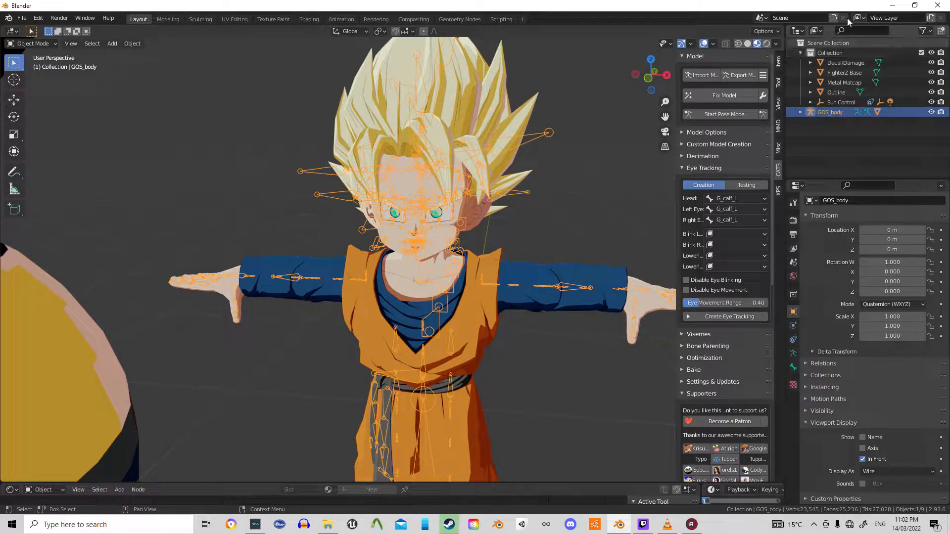
# Expand the GOS_body armature's bone hierarchy through G_root to show the child bones of G_pelvis
pyautogui.click(802, 33)
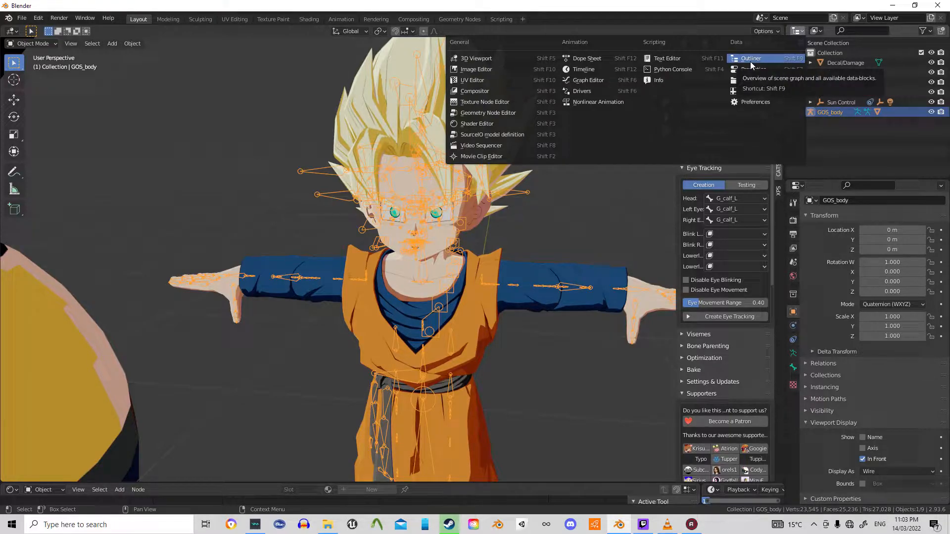
pyautogui.click(802, 34)
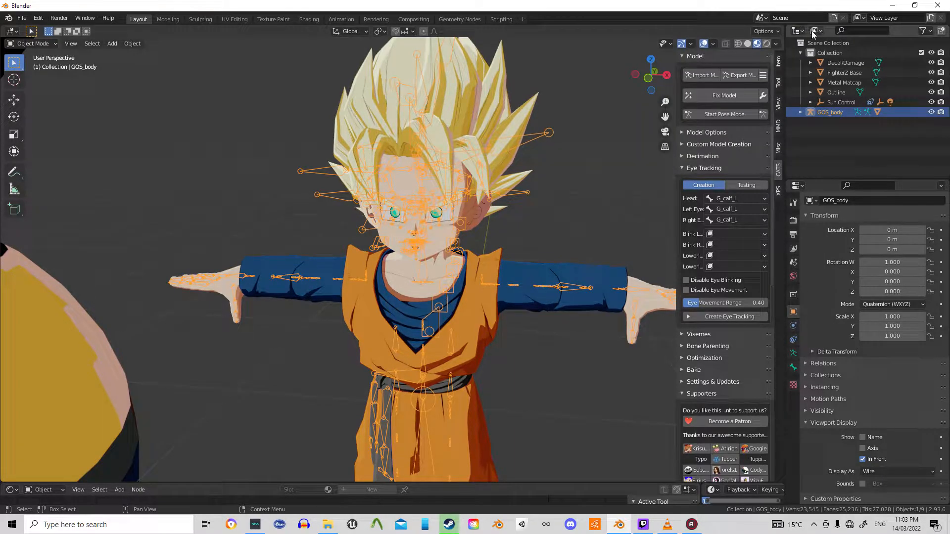
pyautogui.click(800, 113)
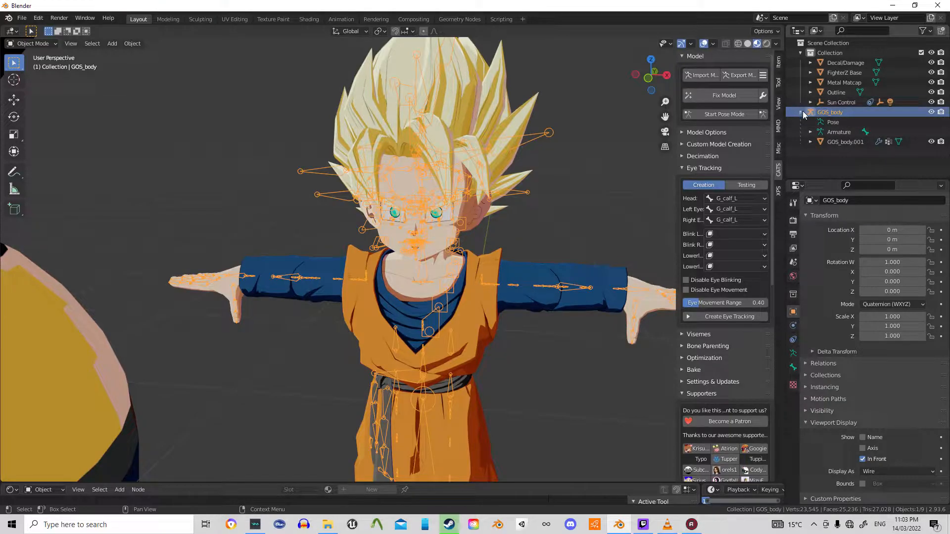
pyautogui.click(810, 132)
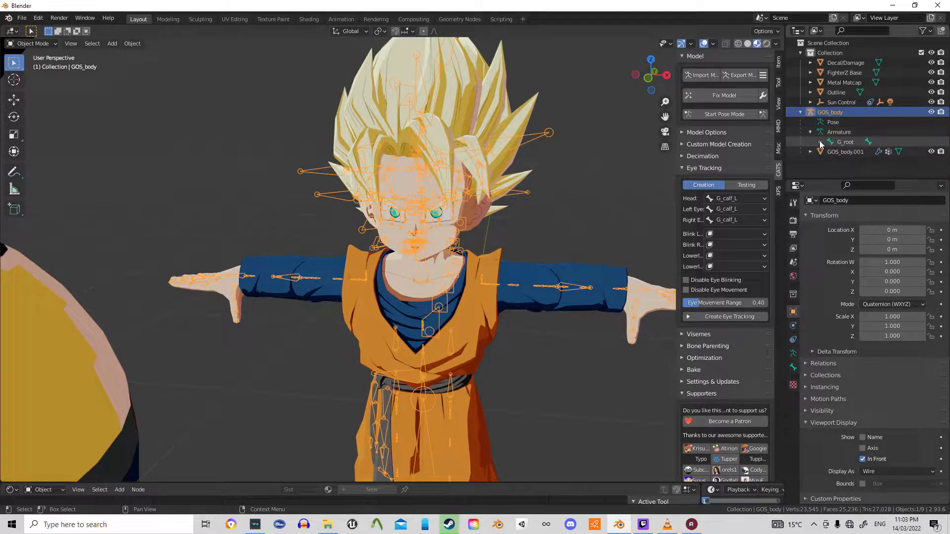
pyautogui.click(820, 142)
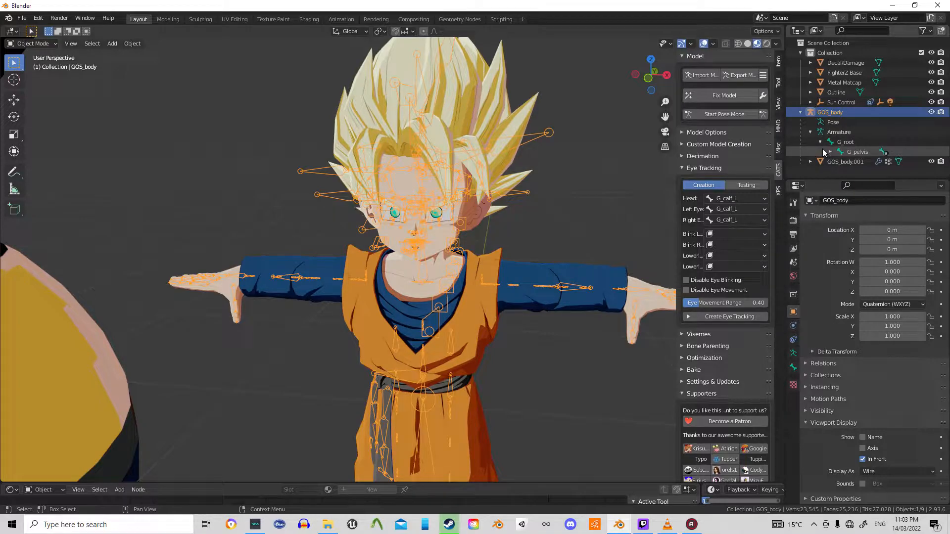
pyautogui.click(829, 152)
pyautogui.scroll(-3, 829, 154)
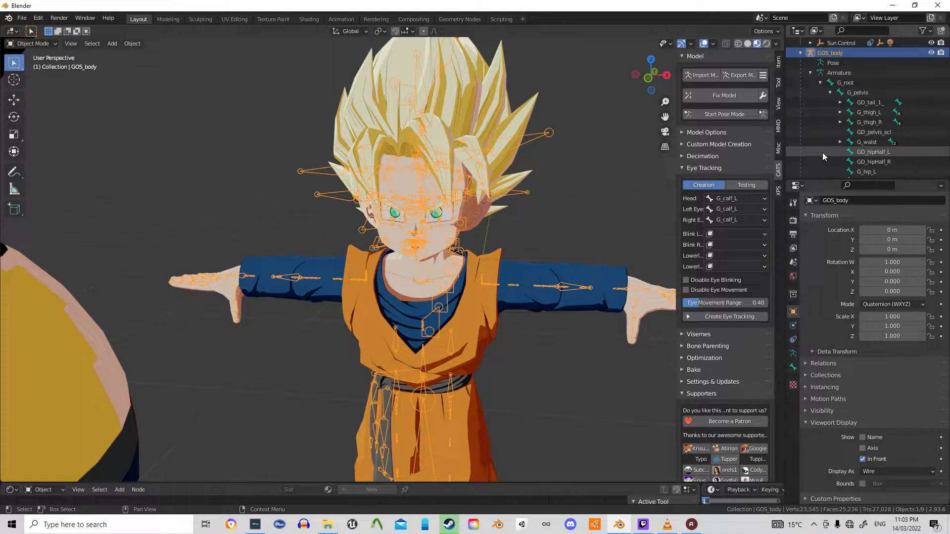
# Bring the whole character into view, expand the G_thigh_L bone and rename it Left Leg
pyautogui.moveTo(402, 298); pyautogui.dragTo(382, 286, button='middle')
pyautogui.moveTo(451, 221); pyautogui.dragTo(477, 236, button='middle')
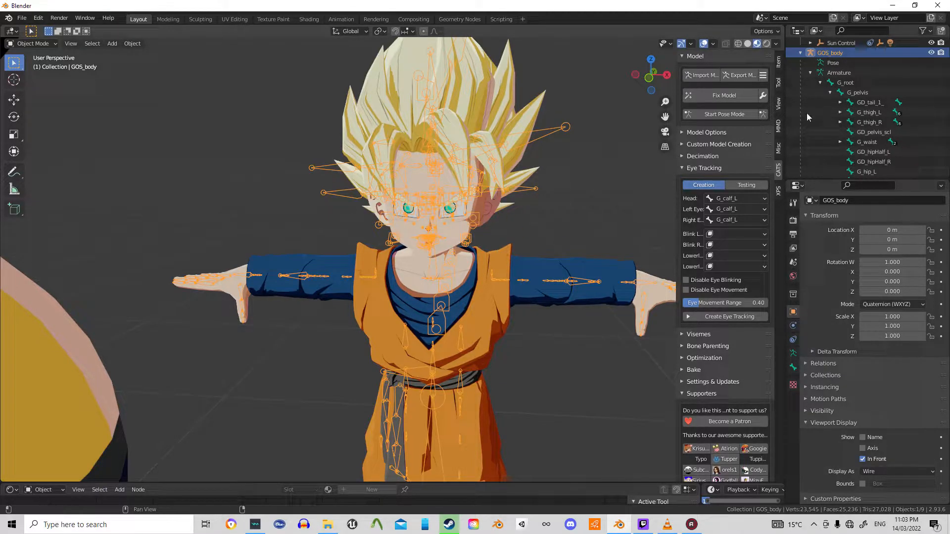
pyautogui.moveTo(584, 168); pyautogui.dragTo(514, 179, button='middle')
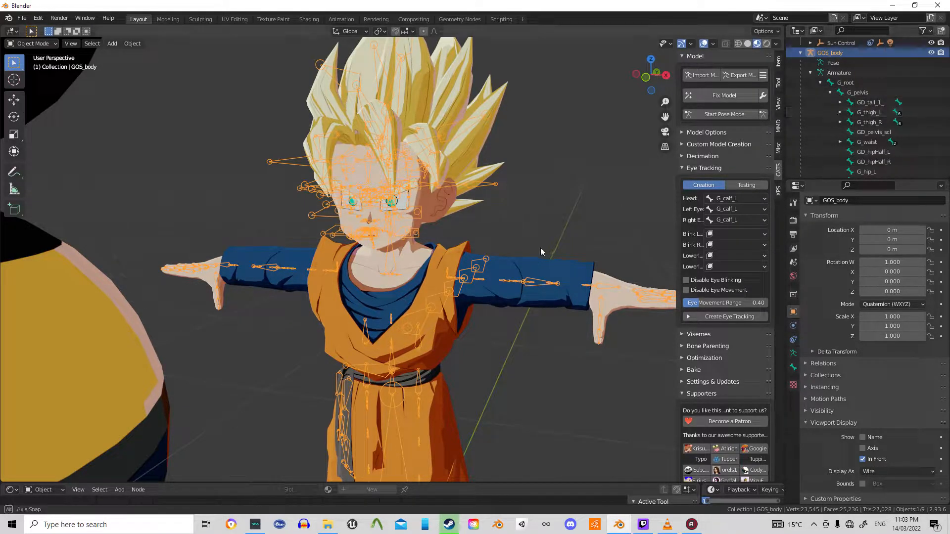
pyautogui.moveTo(540, 248); pyautogui.dragTo(536, 274, button='middle')
pyautogui.scroll(-3, 519, 252)
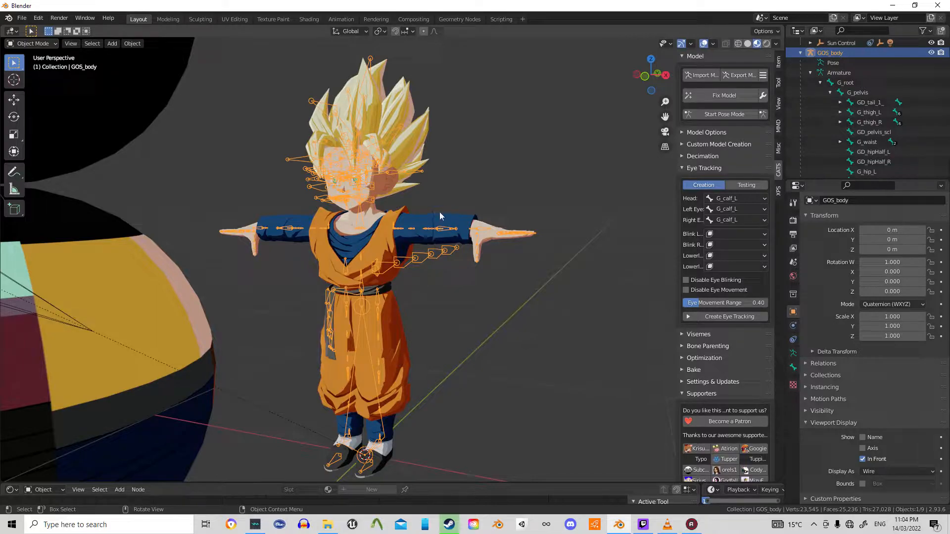
pyautogui.click(840, 113)
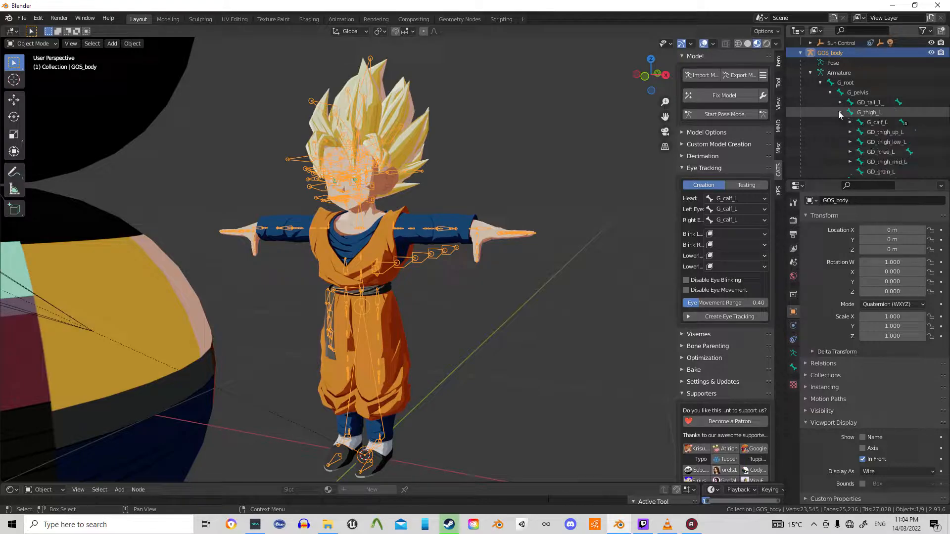
pyautogui.doubleClick(867, 112)
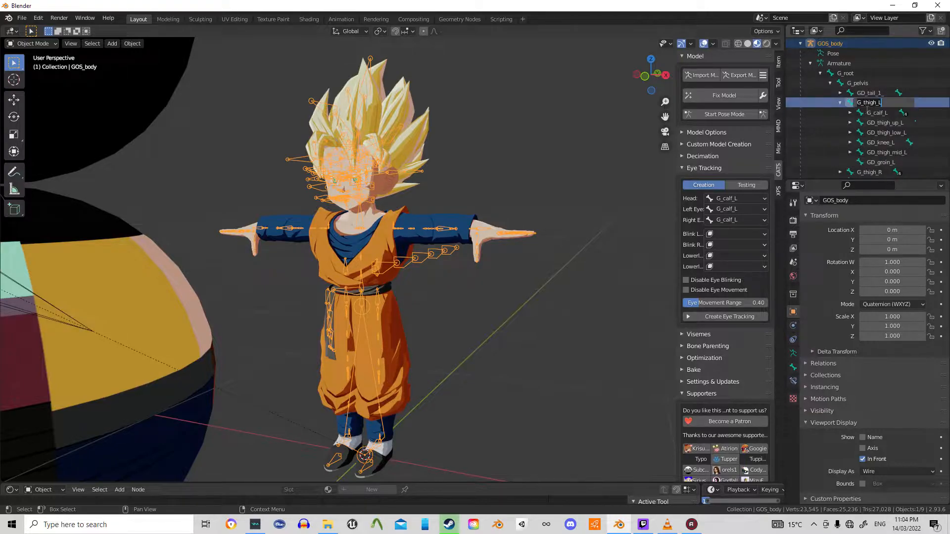
pyautogui.write('Left')
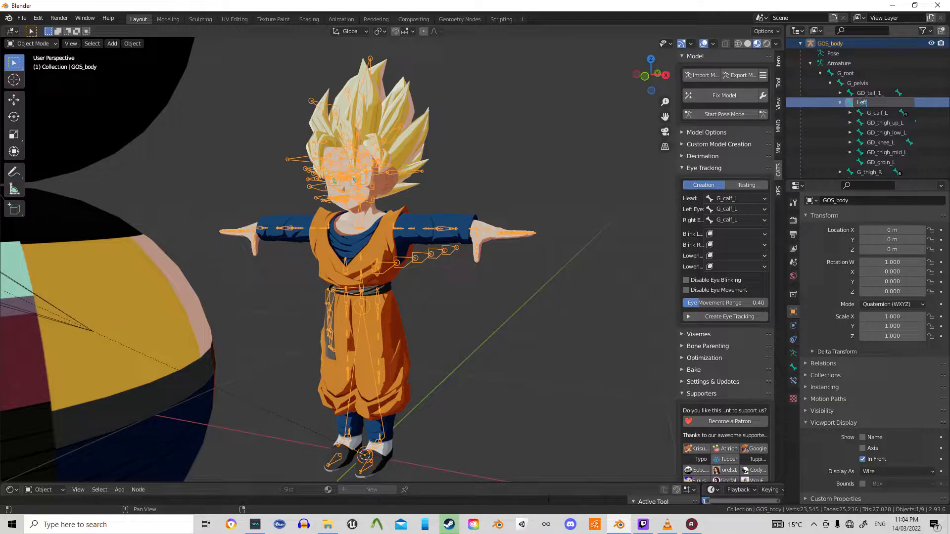
pyautogui.write(' Leg')
pyautogui.press('Return')
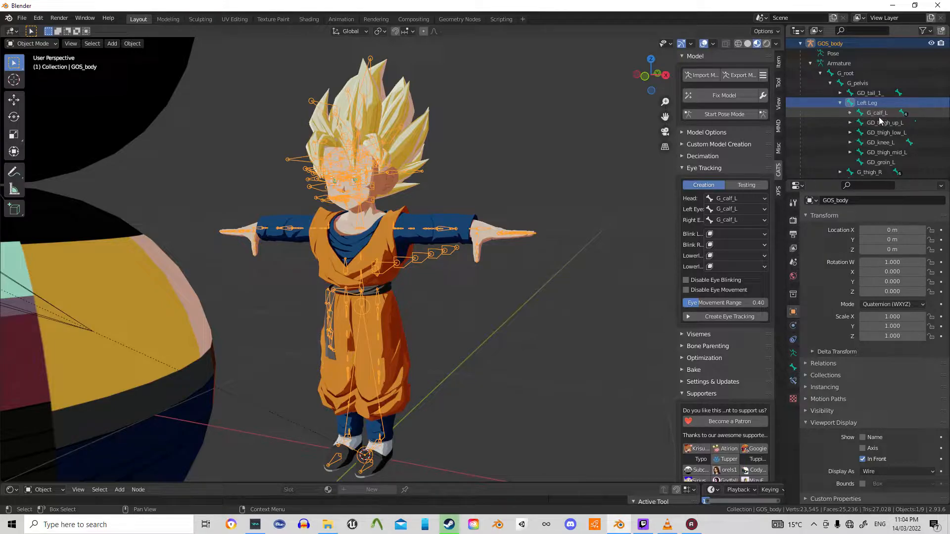
# Expand the G_calf_L bone under Left Leg and rename it Left Knee
pyautogui.click(850, 113)
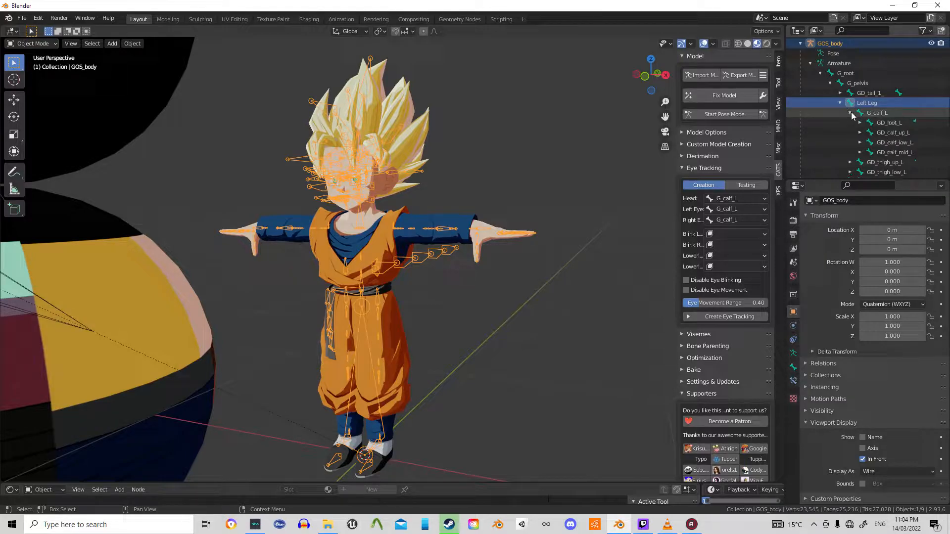
pyautogui.click(877, 116)
pyautogui.doubleClick(877, 116)
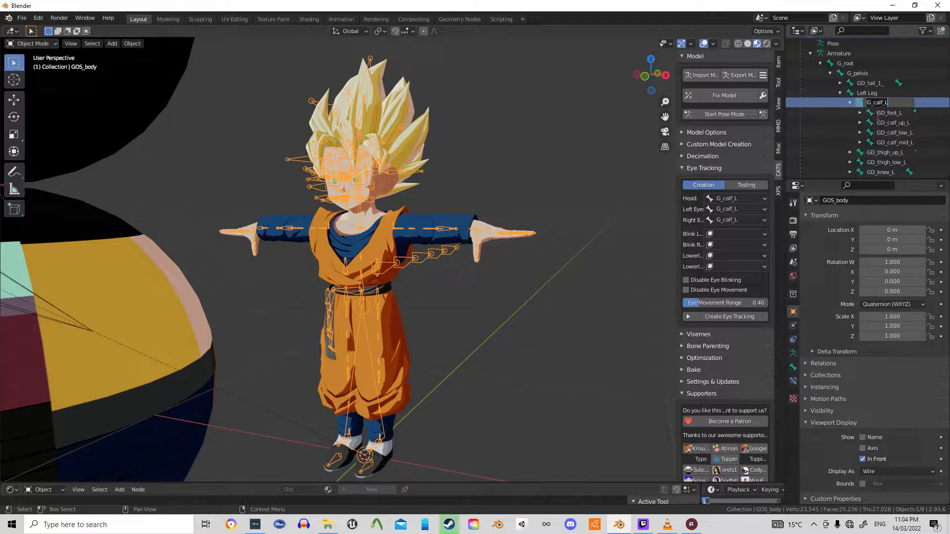
pyautogui.click(877, 117)
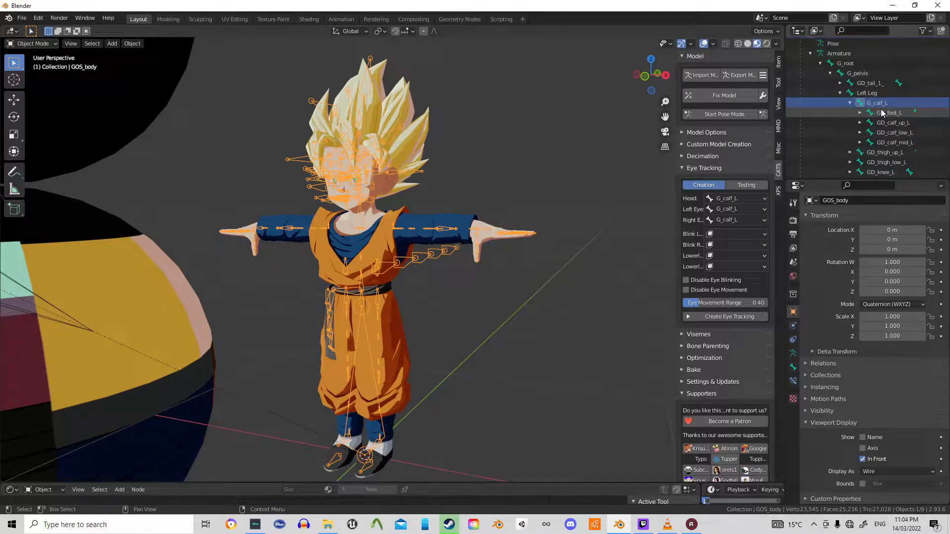
pyautogui.doubleClick(877, 103)
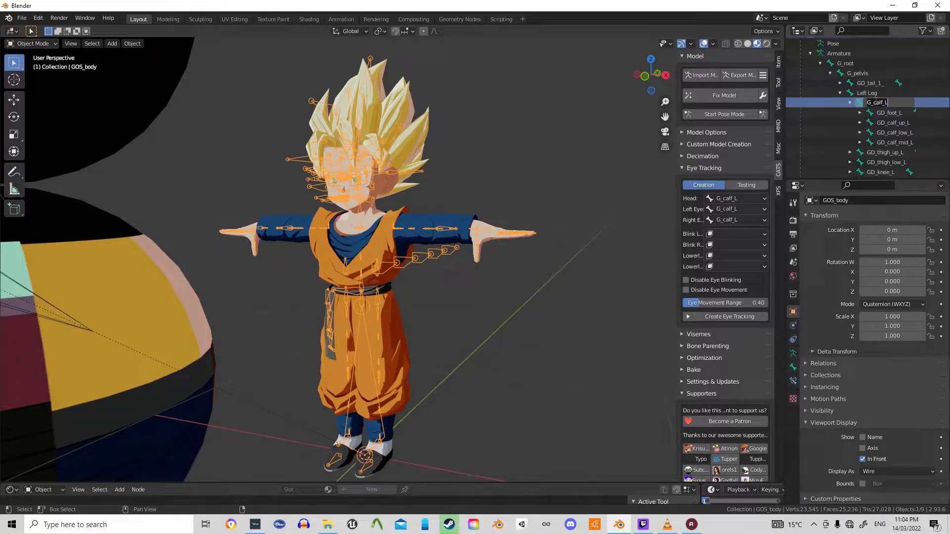
pyautogui.write('Left Knee')
pyautogui.press('Return')
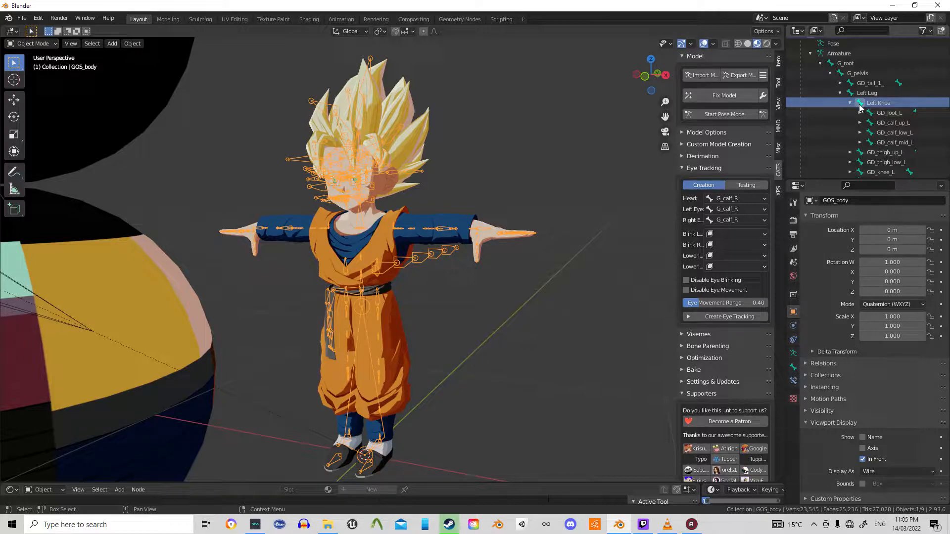
# Rename the GD_foot_L bone under Left Knee to Left Ankle and collapse the Left Leg hierarchy
pyautogui.scroll(-1, 887, 115)
pyautogui.doubleClick(891, 106)
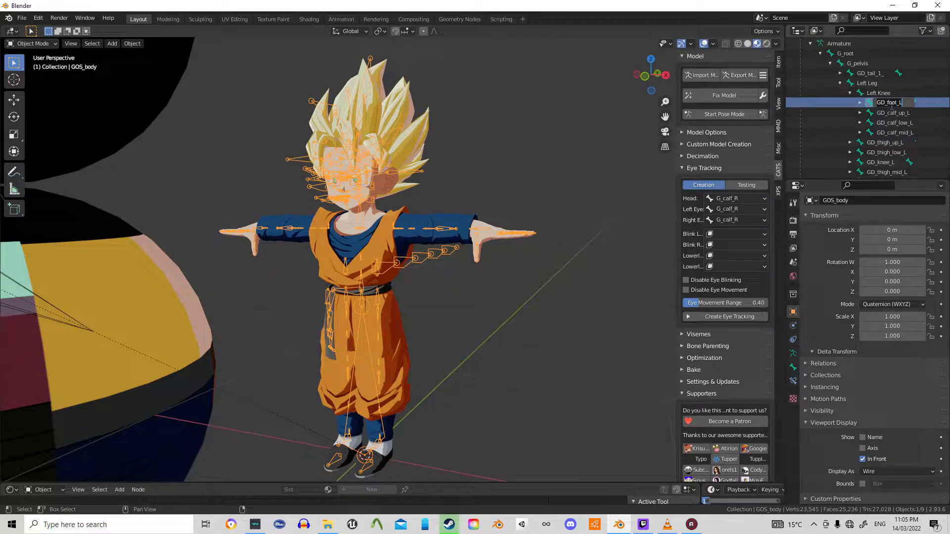
pyautogui.write('Left Ankle')
pyautogui.press('Return')
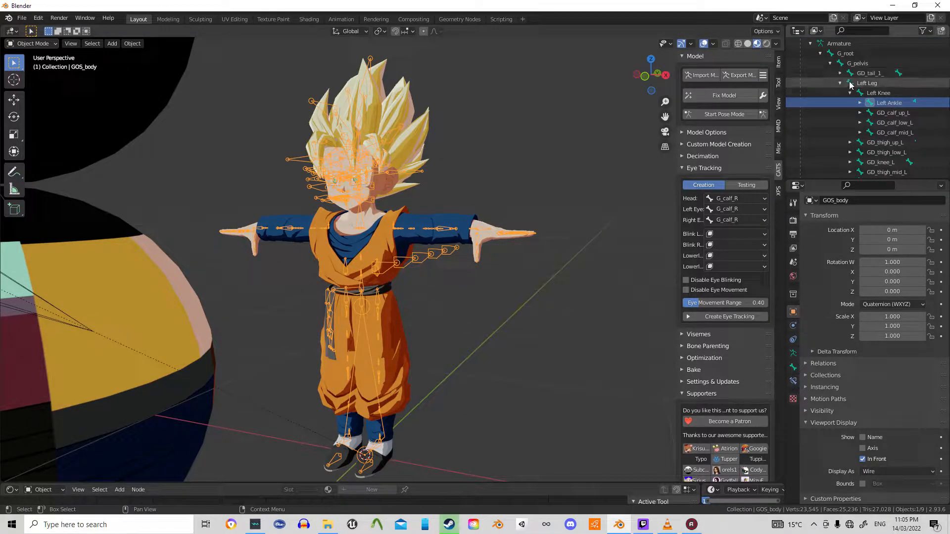
pyautogui.click(839, 83)
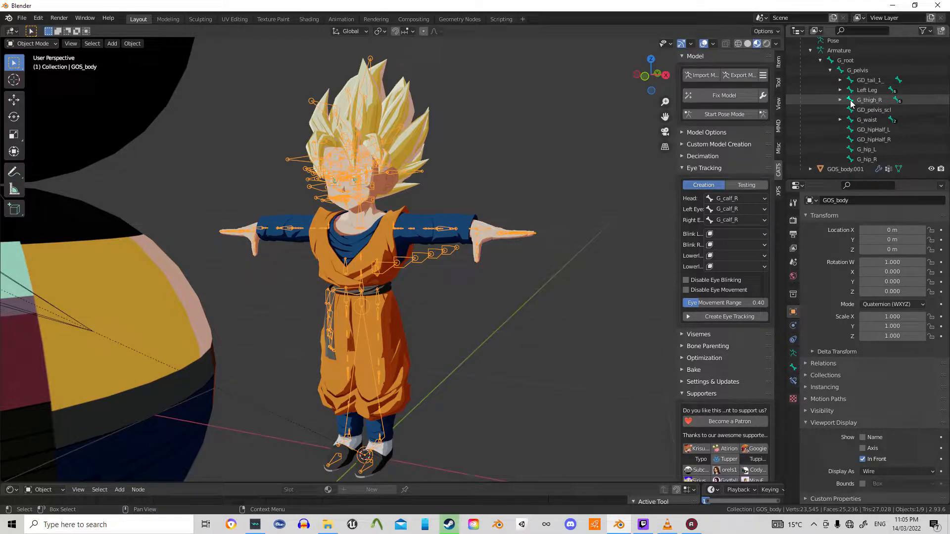
# Expand the G_thigh_R bone and its G_calf_R child, and rename G_thigh_R as Right Leg
pyautogui.click(851, 101)
pyautogui.click(839, 100)
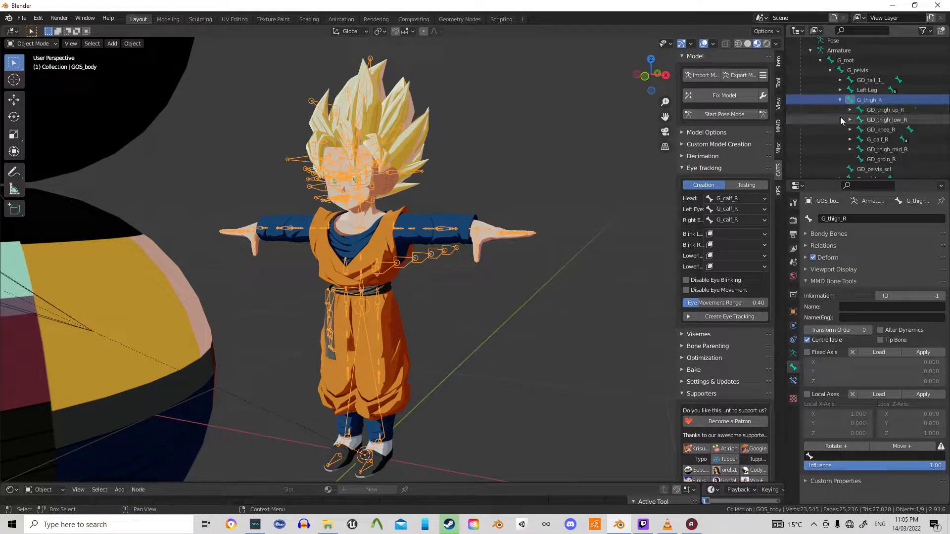
pyautogui.click(850, 139)
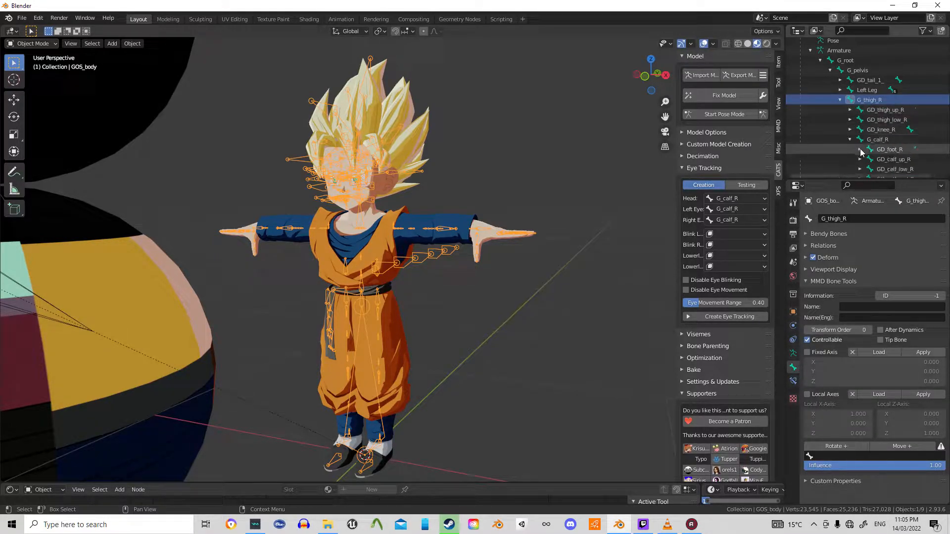
pyautogui.doubleClick(878, 101)
pyautogui.write('Right L')
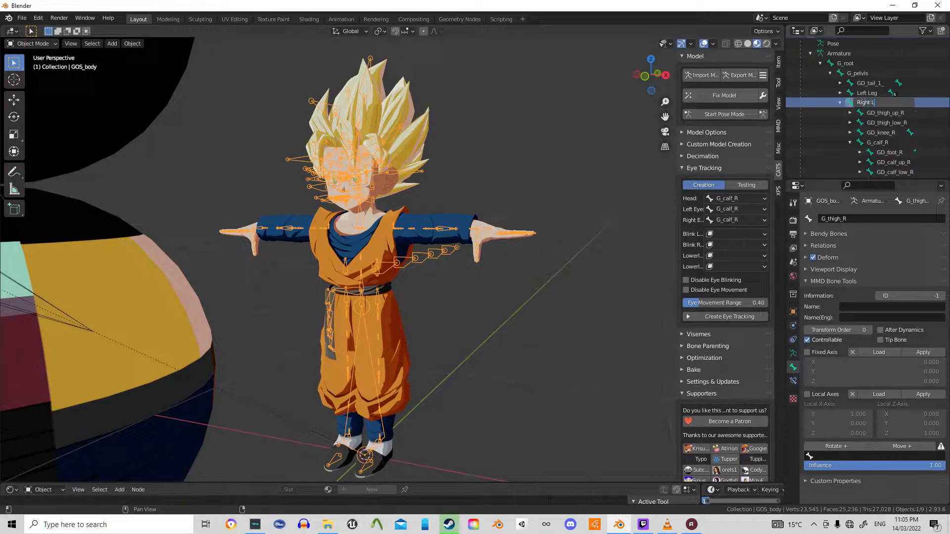
pyautogui.write('eg')
pyautogui.press('Return')
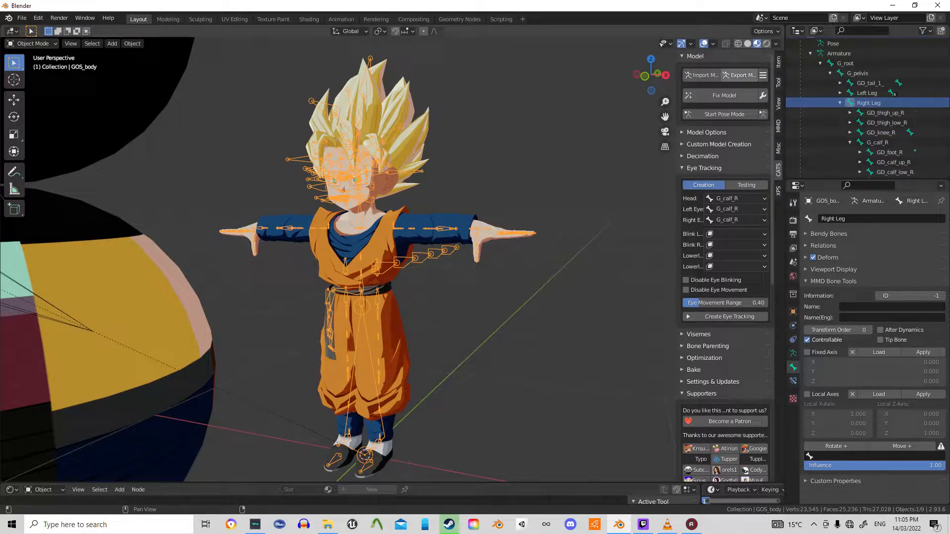
# Rename G_calf_R as Right Knee and GD_foot_R as Right Ankle, and collapse the Right Leg hierarchy
pyautogui.doubleClick(867, 143)
pyautogui.write('Right Knee')
pyautogui.press('Return')
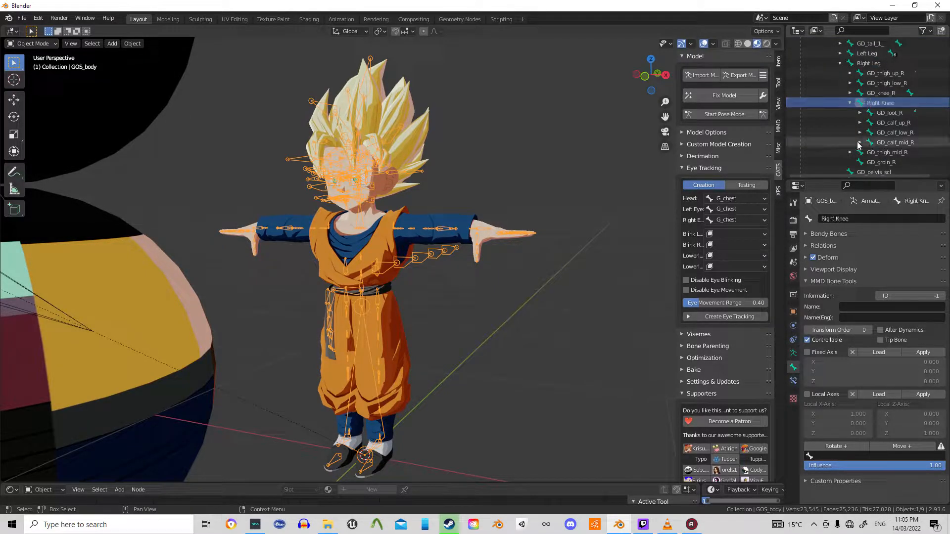
pyautogui.doubleClick(885, 112)
pyautogui.write('Right Ankle')
pyautogui.press('Return')
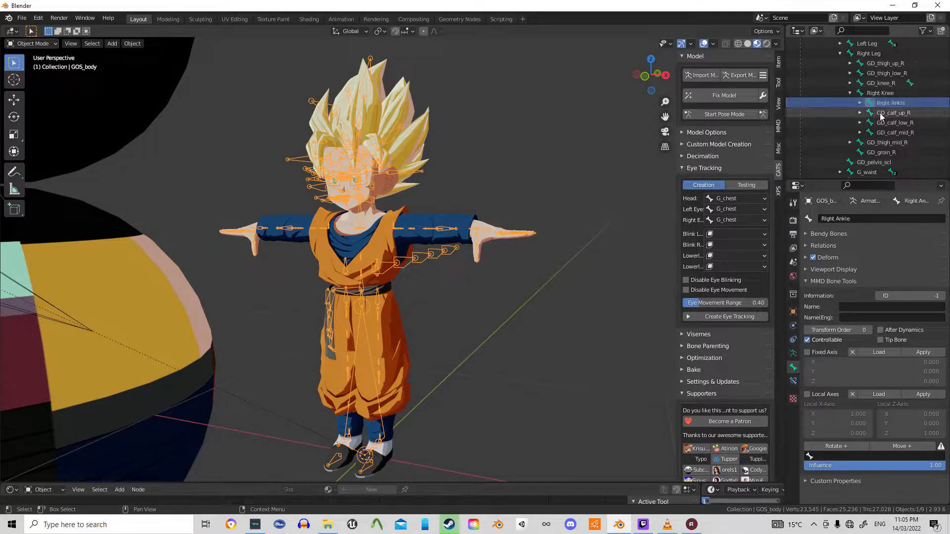
pyautogui.click(840, 53)
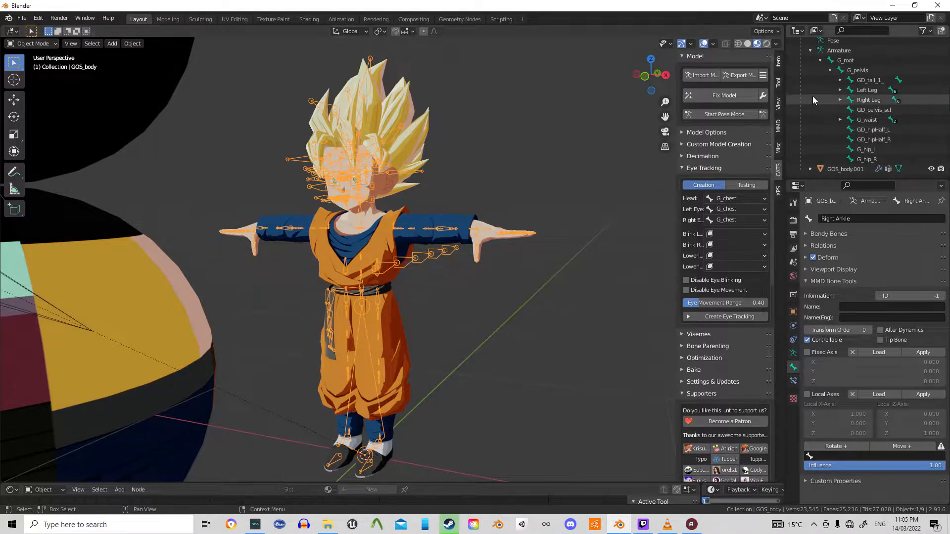
# Expand the G_waist bone down through G_stomach and G_chest to show the neck and clavicle bones
pyautogui.click(840, 120)
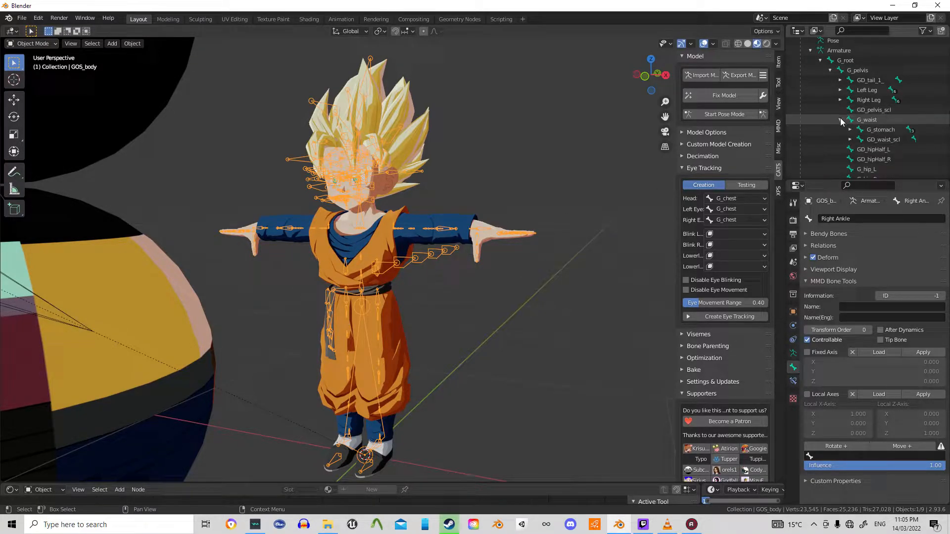
pyautogui.click(850, 130)
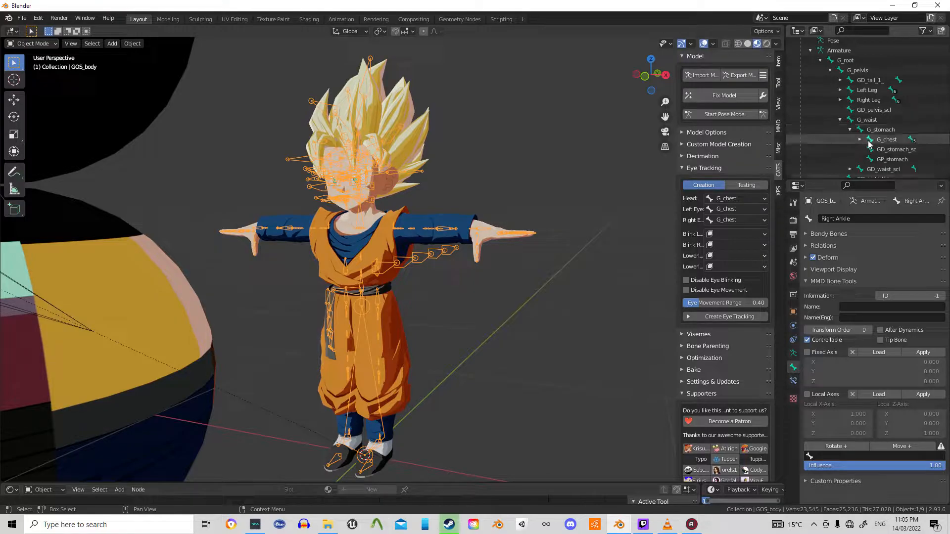
pyautogui.click(860, 139)
pyautogui.moveTo(859, 175); pyautogui.dragTo(893, 190)
pyautogui.scroll(-3, 877, 105)
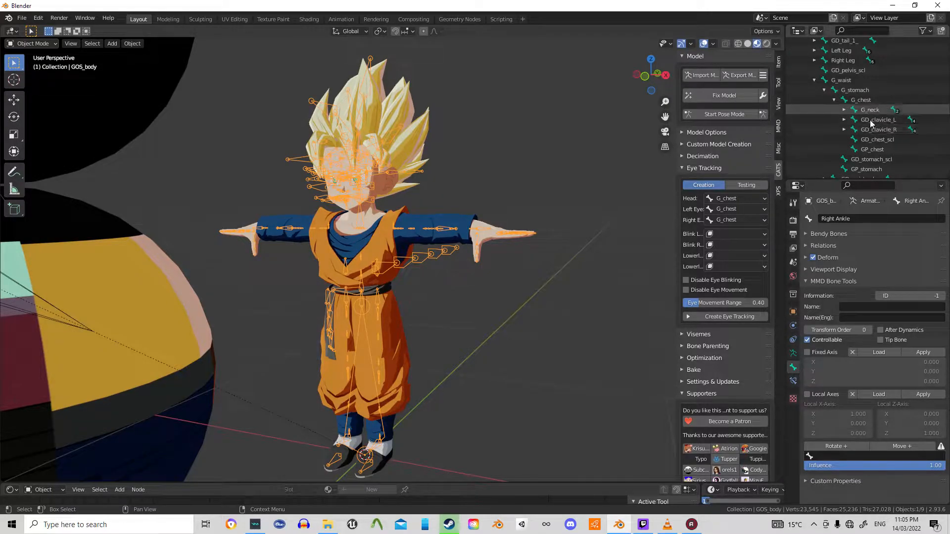
# Expand the GD_clavicle_L bone through G_uparm_L and G_lowarm_L to show the left hand bone
pyautogui.click(869, 121)
pyautogui.click(867, 129)
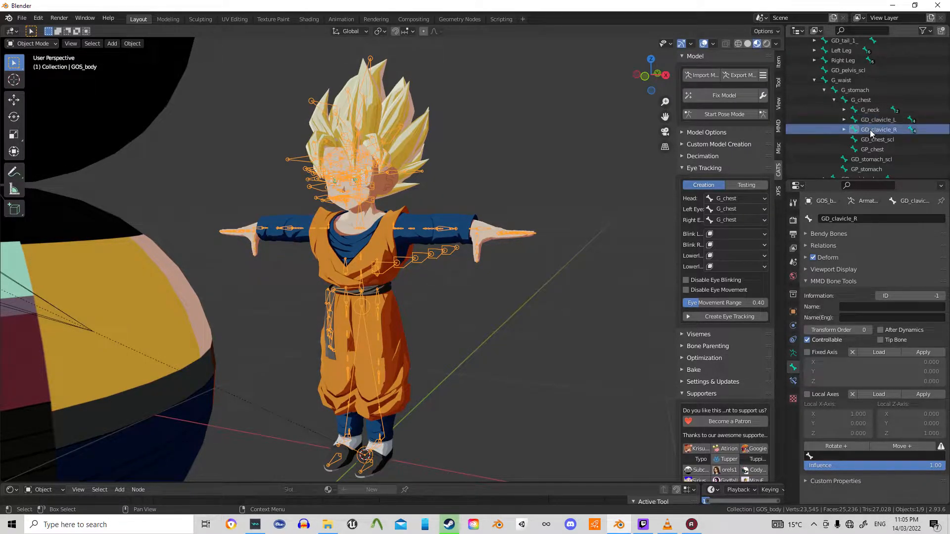
pyautogui.click(844, 120)
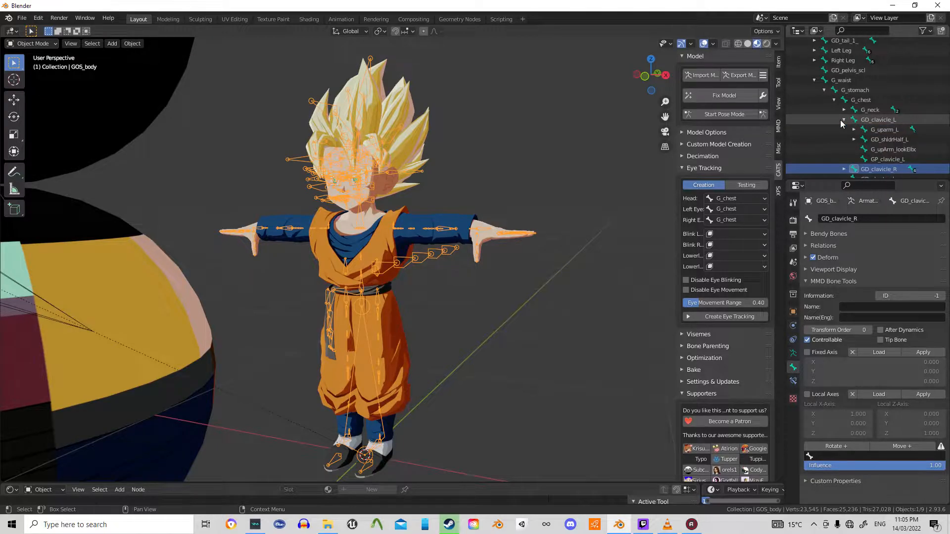
pyautogui.click(870, 121)
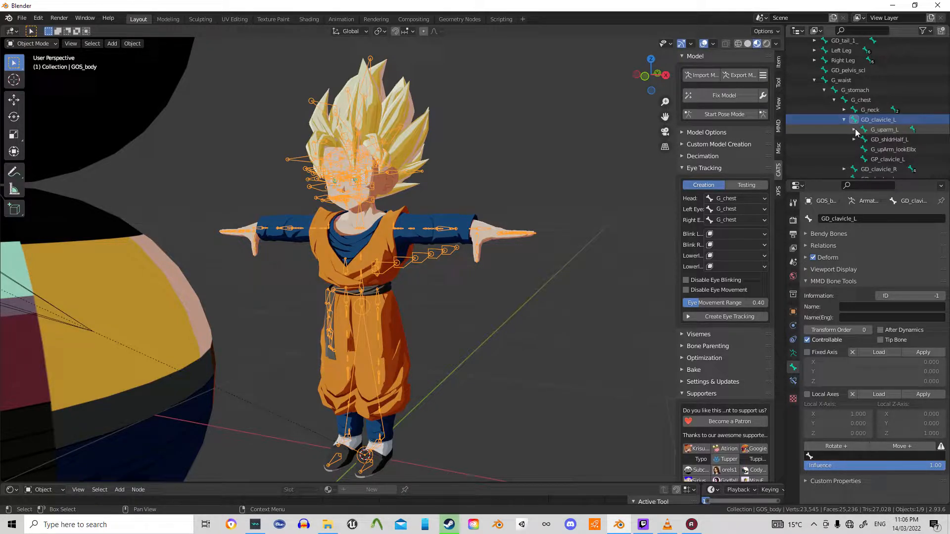
pyautogui.click(855, 129)
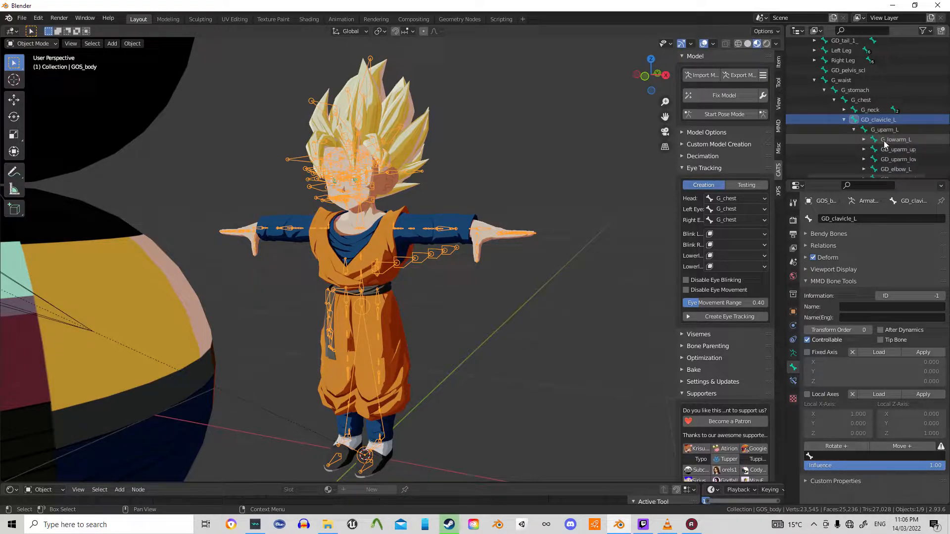
pyautogui.click(864, 140)
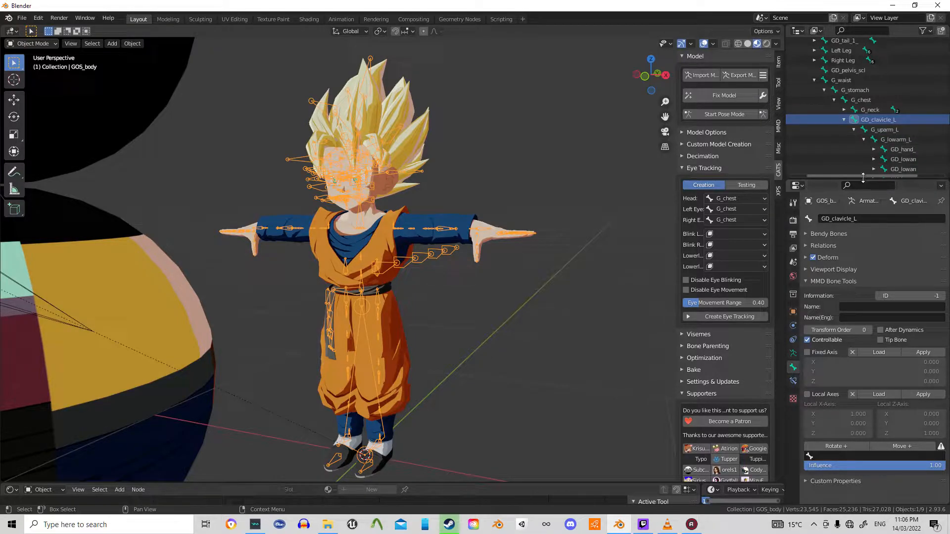
# Select G_uparm_L, G_lowarm_L and GD_hand_L in turn to examine the left arm's bone chain
pyautogui.moveTo(853, 175); pyautogui.dragTo(879, 183)
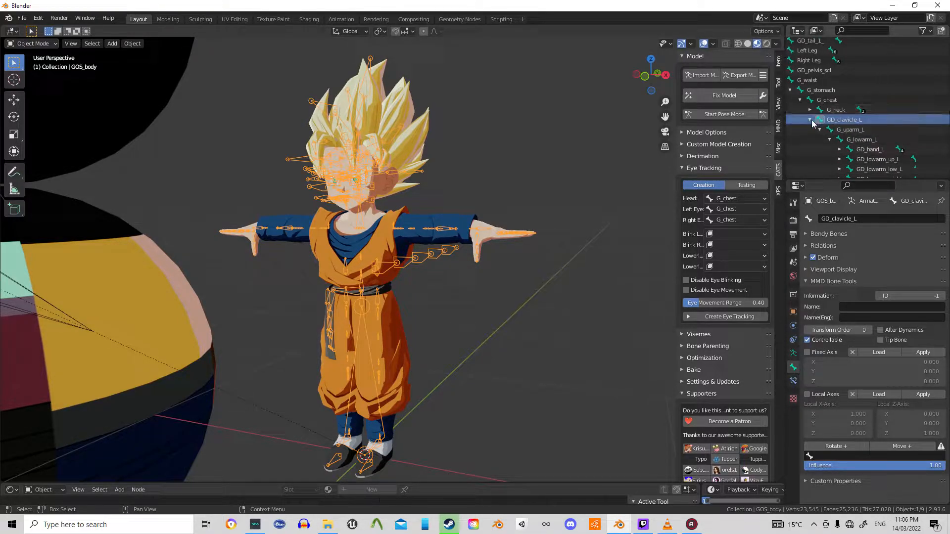
pyautogui.click(846, 129)
pyautogui.click(863, 139)
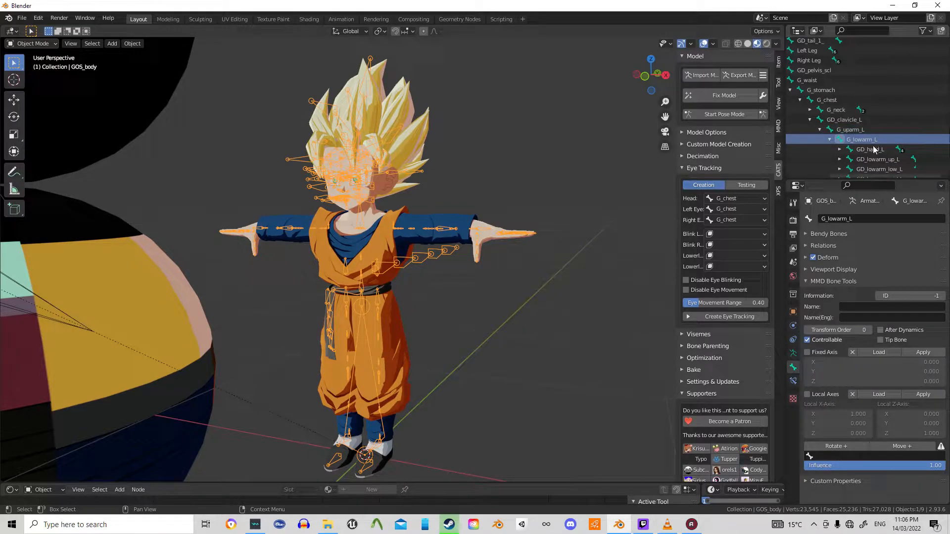
pyautogui.click(872, 150)
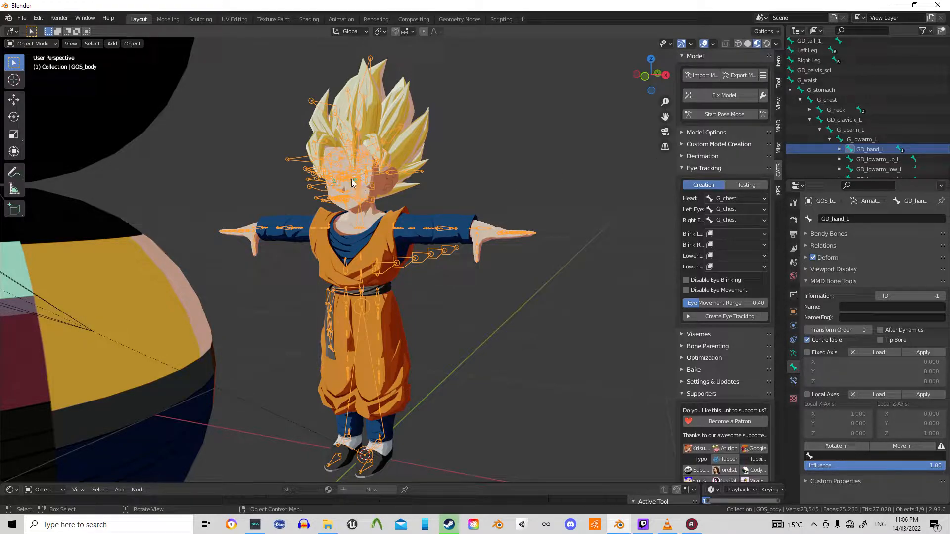
# Switch the GOS_body armature to Pose Mode and select the GD_clavicle_L bone at the base of the neck
pyautogui.click(38, 45)
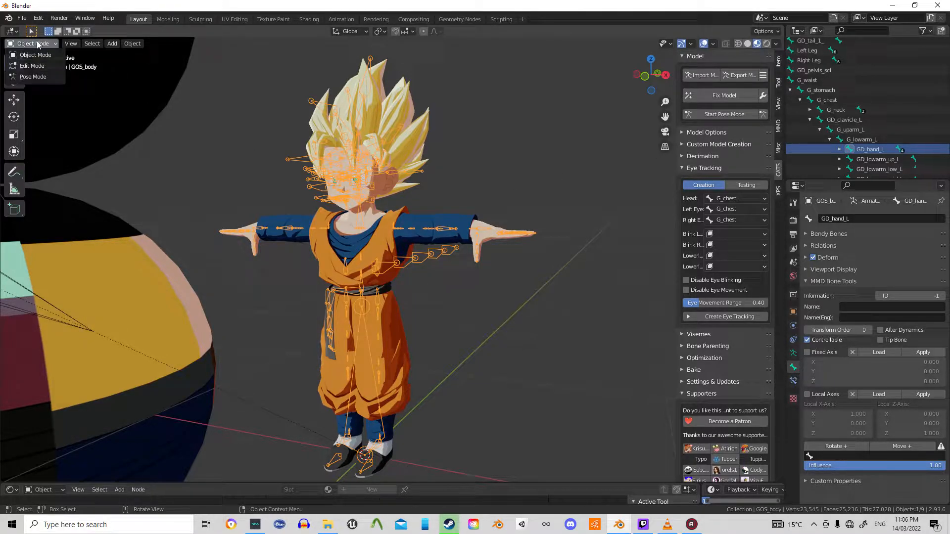
pyautogui.click(48, 76)
pyautogui.scroll(5, 527, 267)
pyautogui.scroll(2, 512, 261)
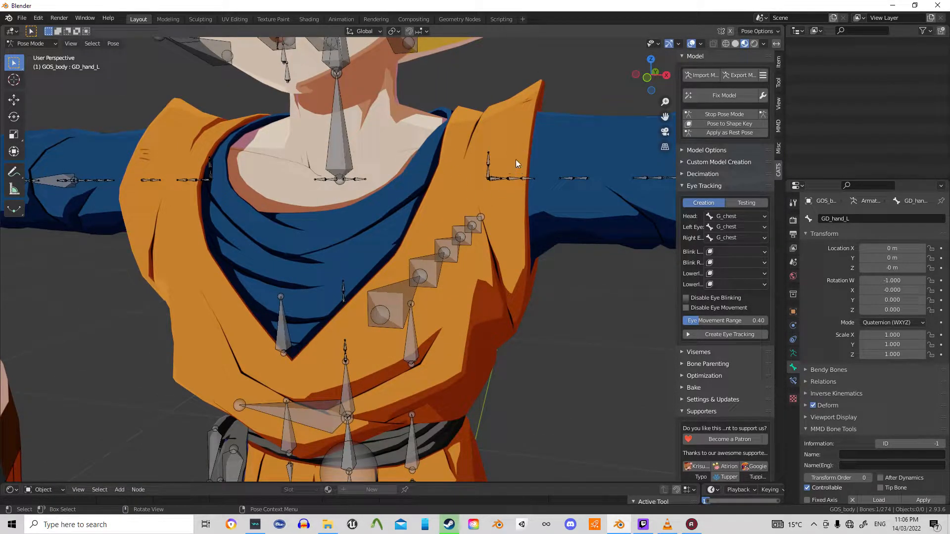
pyautogui.scroll(-5, 387, 167)
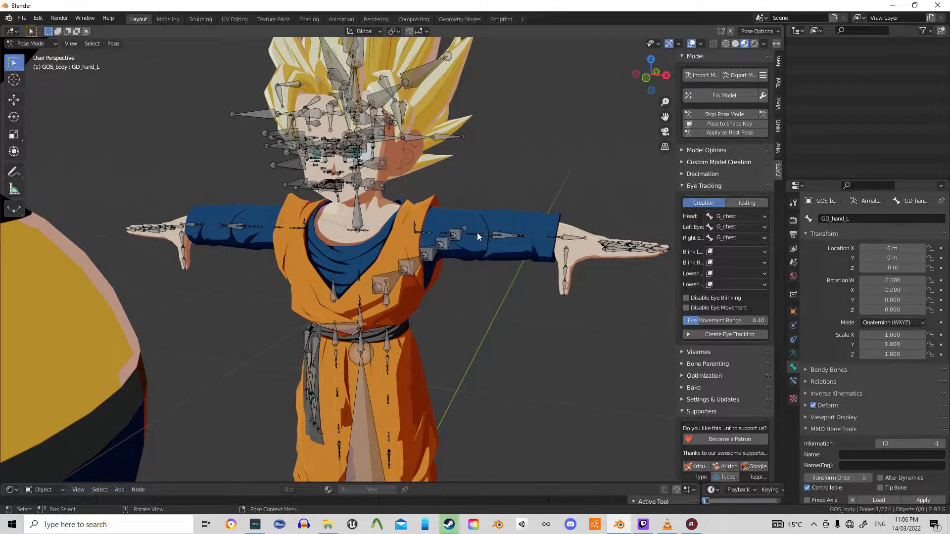
pyautogui.scroll(5, 477, 232)
pyautogui.scroll(-4, 452, 229)
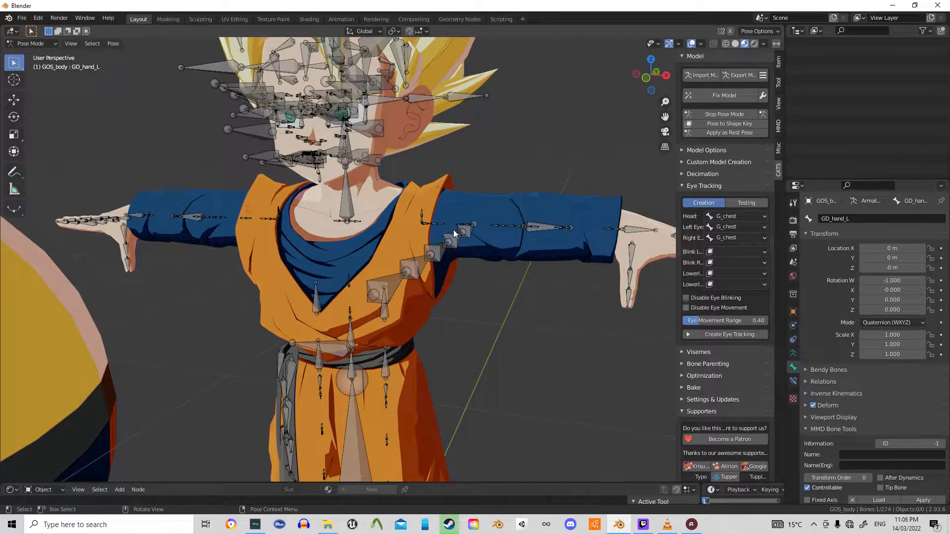
pyautogui.scroll(5, 453, 230)
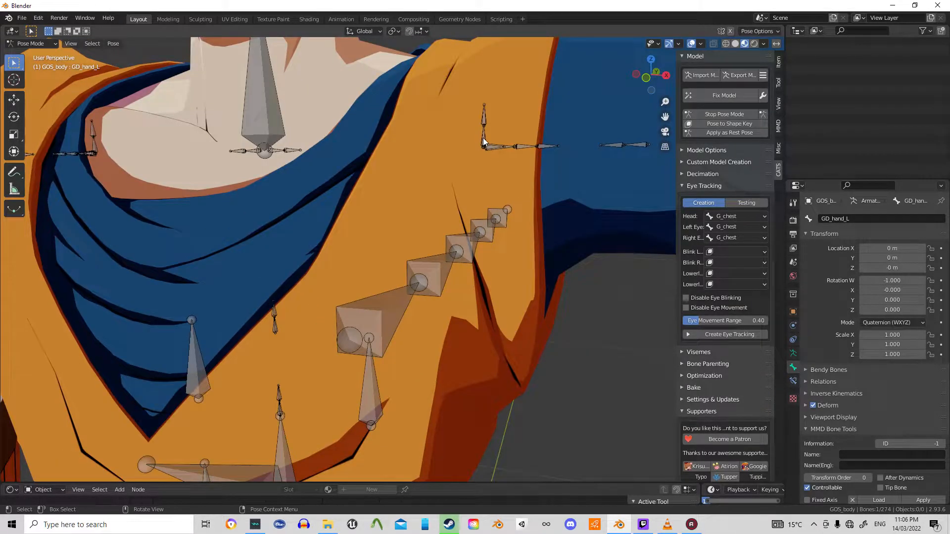
pyautogui.click(484, 143)
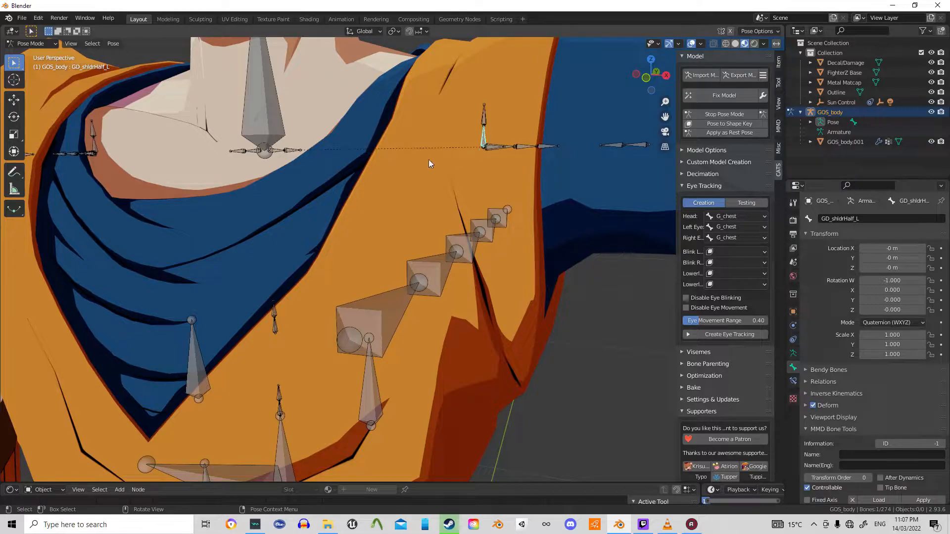
pyautogui.click(276, 152)
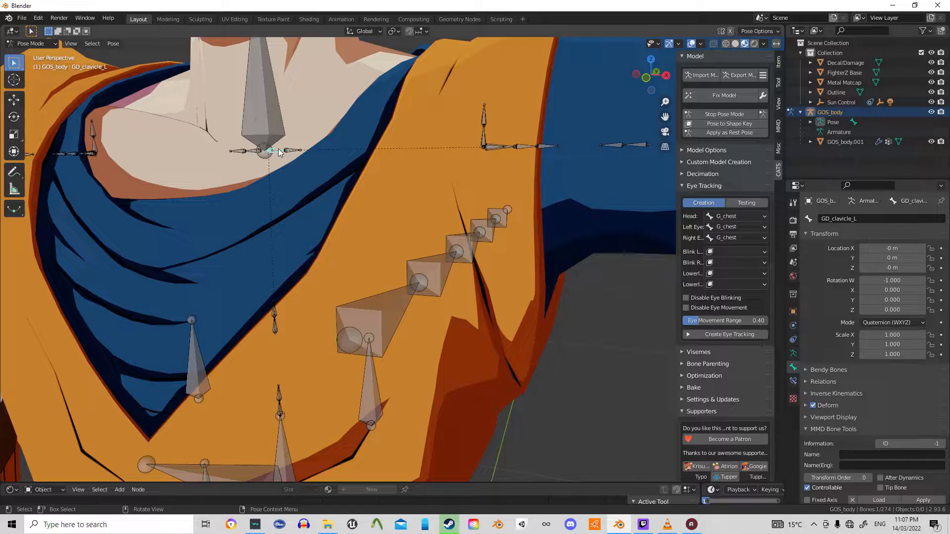
pyautogui.scroll(-5, 327, 154)
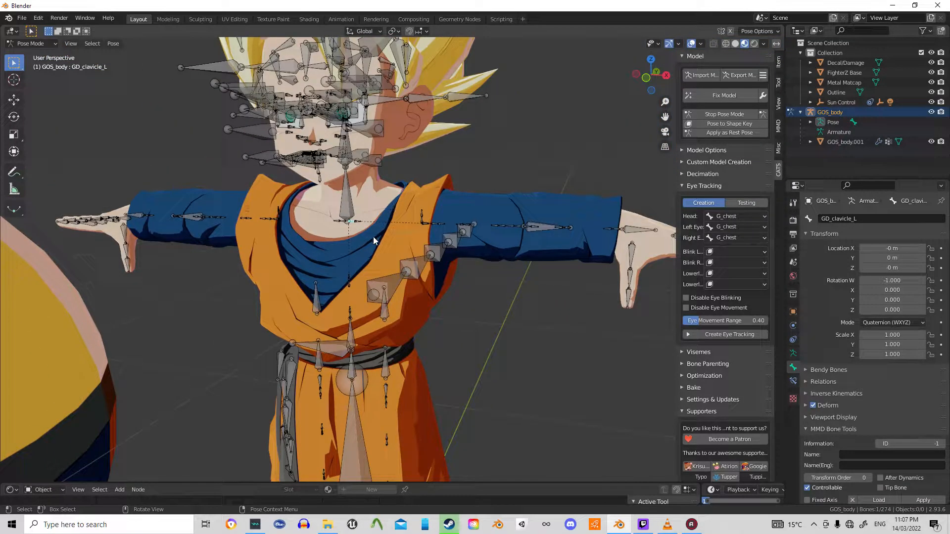
# Test the GD_clavicle_L bone's influence on the left arm with the Move tool and cancel the movement
pyautogui.click(14, 99)
pyautogui.moveTo(386, 222); pyautogui.dragTo(426, 286)
pyautogui.rightClick(398, 289)
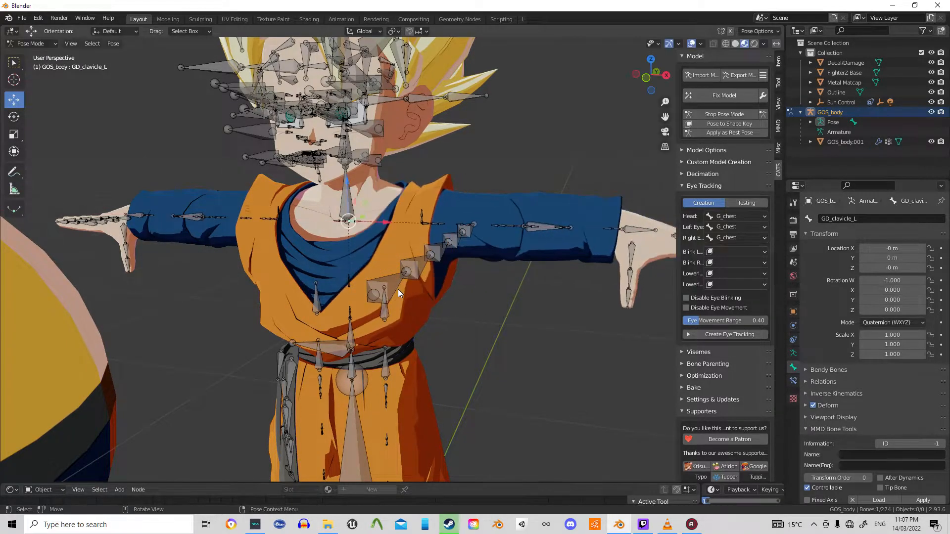
# Test the GD_clavicle_L bone's movement along the X axis once more, cancel it and leave Pose Mode
pyautogui.moveTo(388, 222); pyautogui.dragTo(454, 240)
pyautogui.rightClick(454, 241)
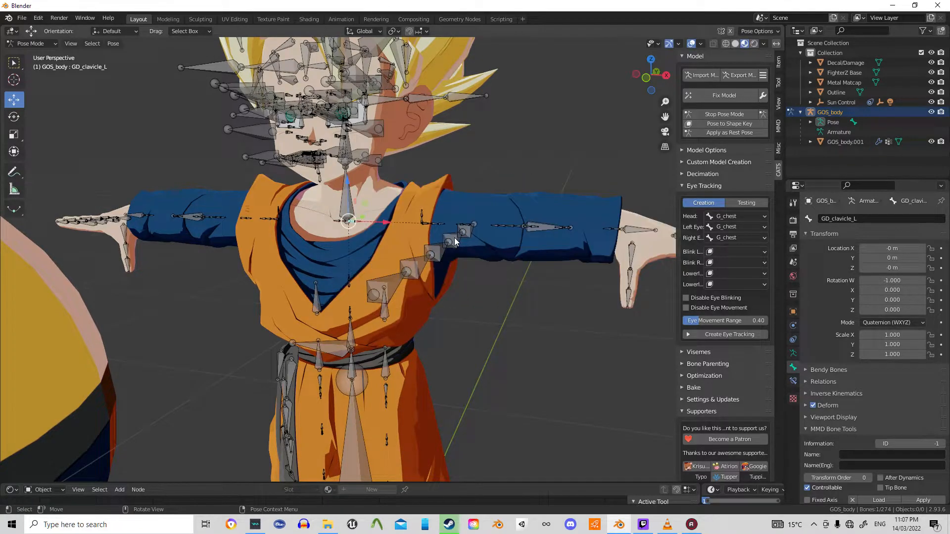
pyautogui.click(721, 116)
pyautogui.press('Tab')
pyautogui.press('Tab')
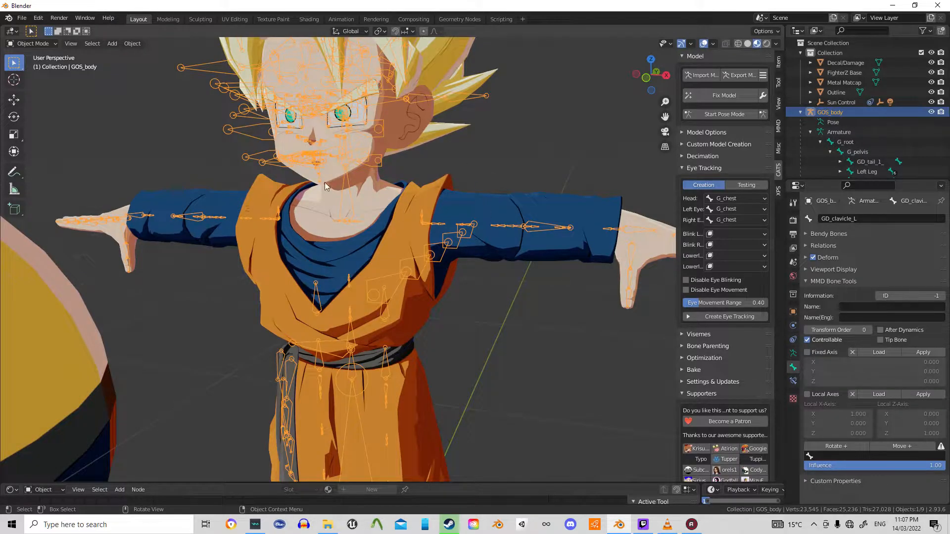
# Rename the GD_clavicle_L bone as Left Shoulder in the armature's bone hierarchy
pyautogui.scroll(-4, 885, 164)
pyautogui.scroll(-5, 848, 161)
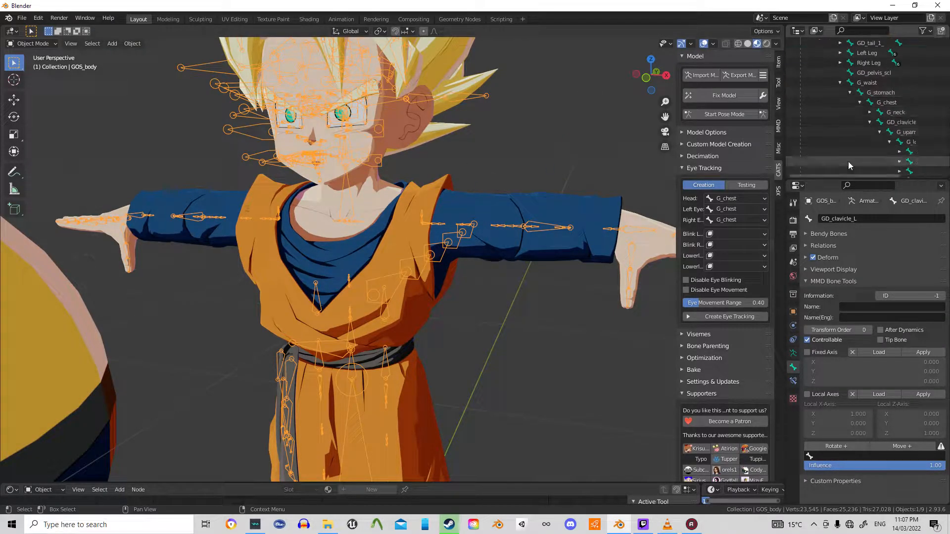
pyautogui.moveTo(858, 178); pyautogui.dragTo(894, 198)
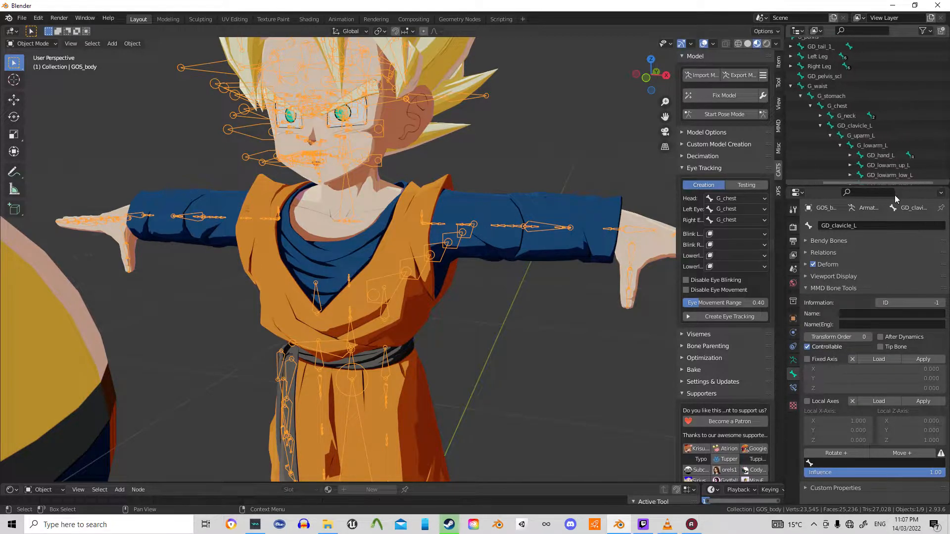
pyautogui.doubleClick(851, 125)
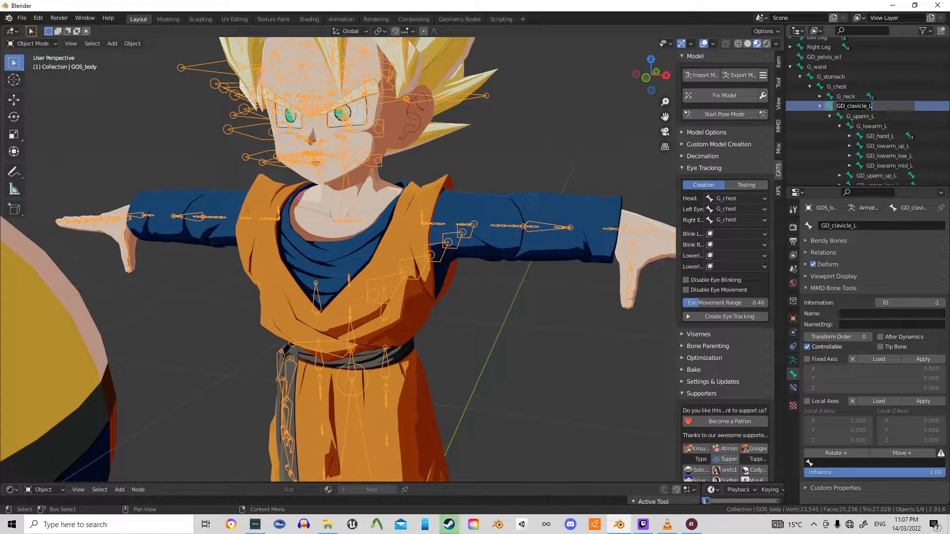
pyautogui.write('Left Shoulder')
pyautogui.press('Return')
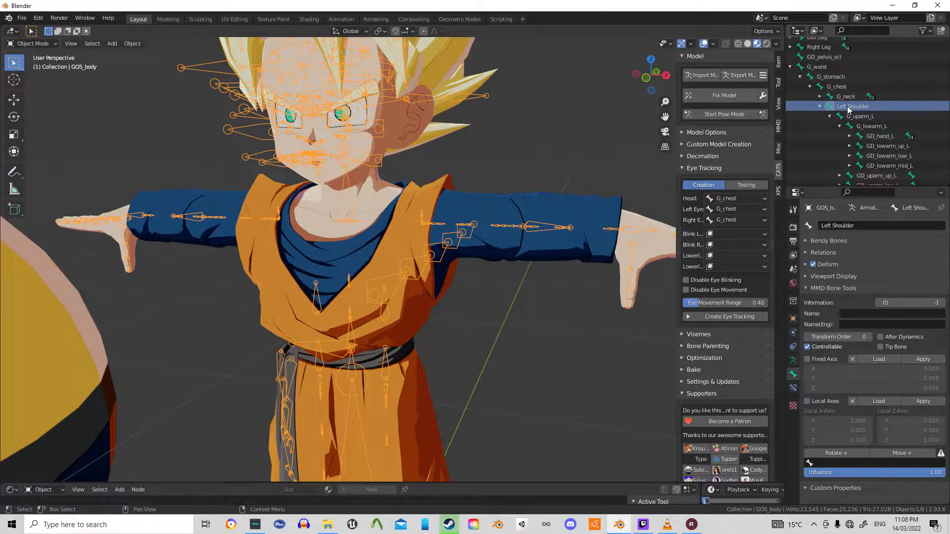
# Rename the G_uparm_L bone as Left Arm and its child G_lowarm_L as Left Elbow
pyautogui.doubleClick(868, 116)
pyautogui.write('Left Arm')
pyautogui.press('Return')
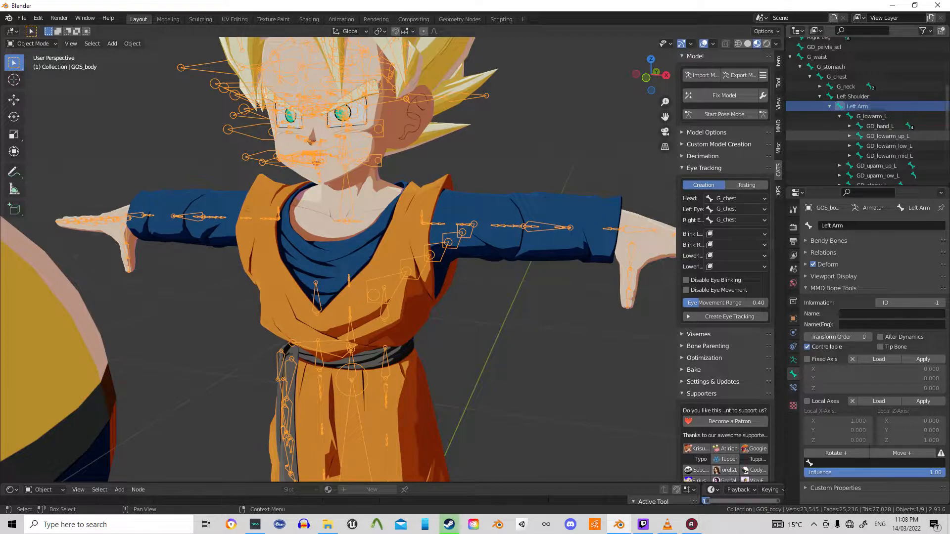
pyautogui.doubleClick(923, 116)
pyautogui.write('Left Elbow')
pyautogui.press('Return')
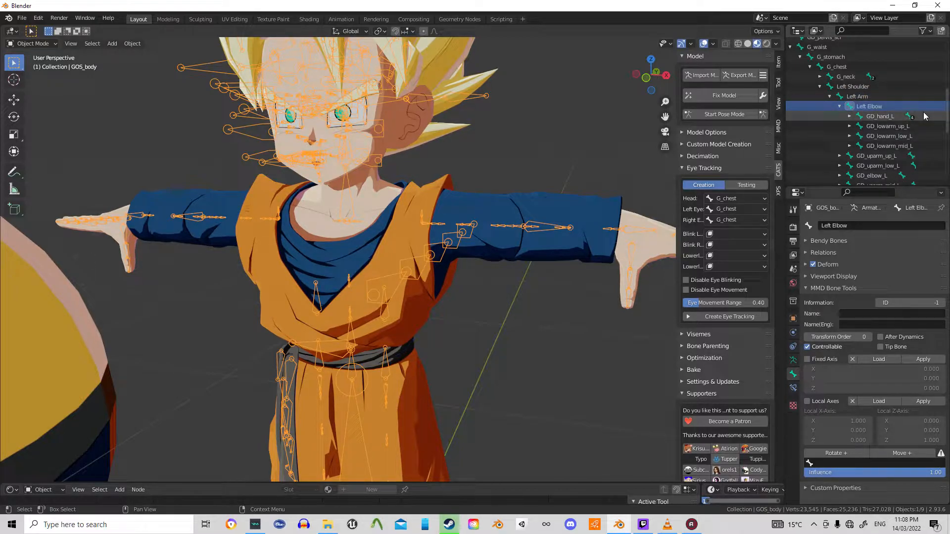
# Rename the GD_hand_L bone as Left Wrist and collapse the Left Shoulder bone's hierarchy
pyautogui.doubleClick(923, 116)
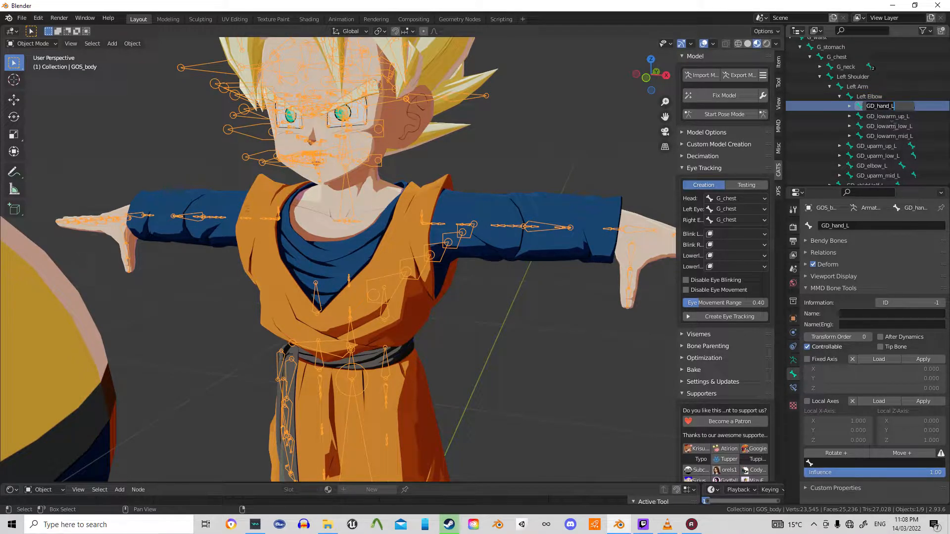
pyautogui.write('Left Wrist')
pyautogui.press('Return')
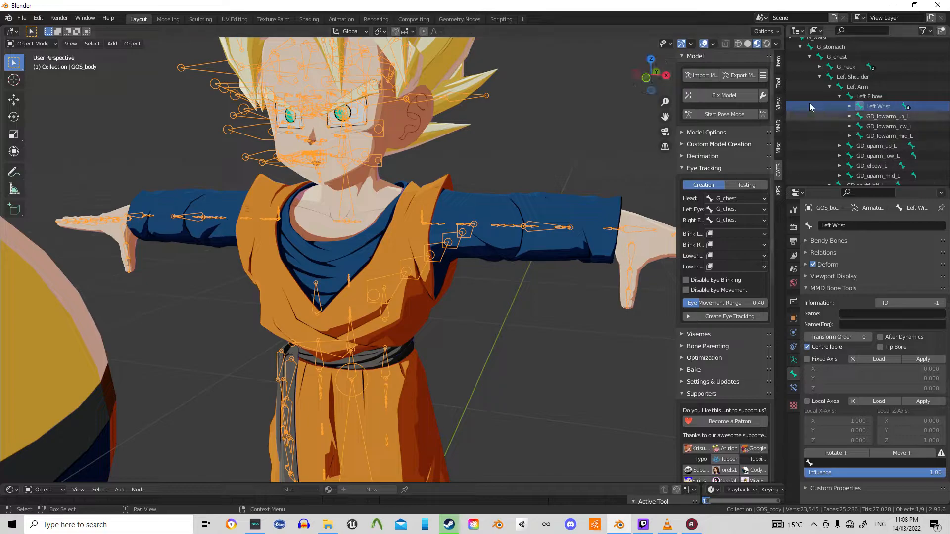
pyautogui.click(820, 77)
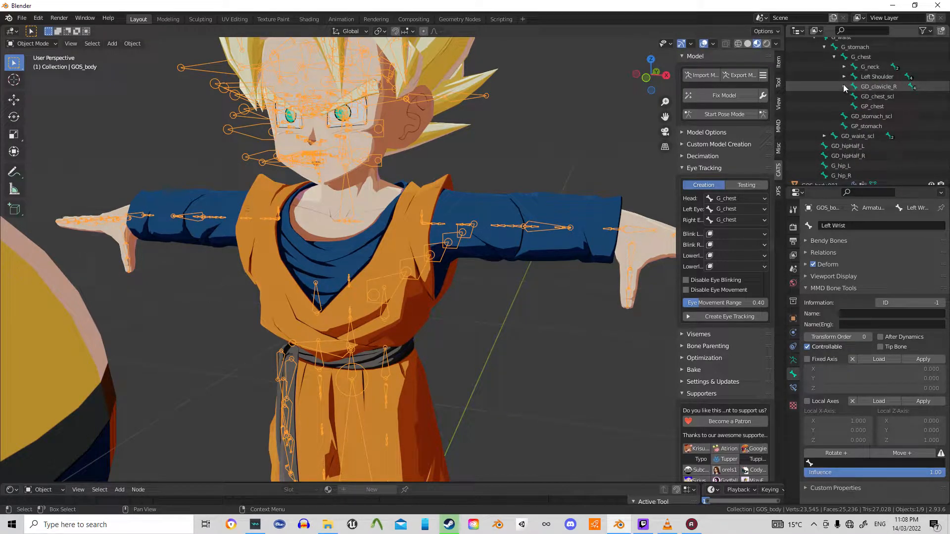
# Expand the GD_clavicle_R bone's hierarchy and rename the bone as Right Shoulder
pyautogui.click(853, 96)
pyautogui.scroll(1, 871, 99)
pyautogui.doubleClick(878, 106)
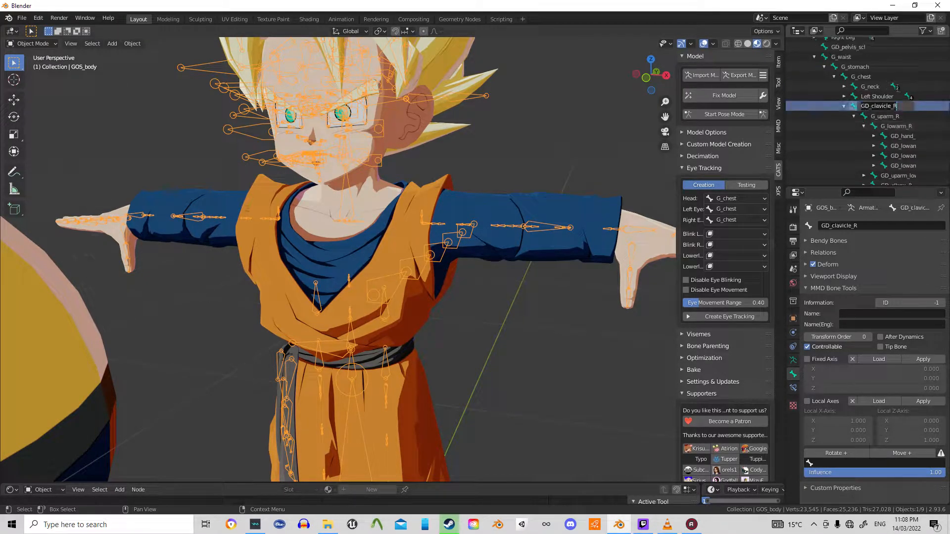
pyautogui.write('Right Shoulder')
pyautogui.press('Return')
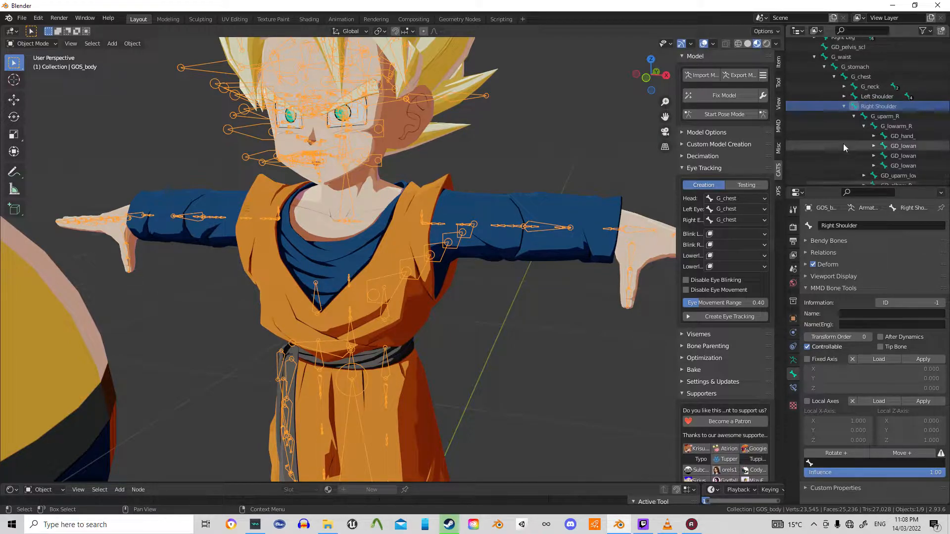
# Rename the G_uparm_R bone under Right Shoulder as Right Arm
pyautogui.click(886, 116)
pyautogui.scroll(-1, 886, 116)
pyautogui.doubleClick(885, 106)
pyautogui.write('Ri')
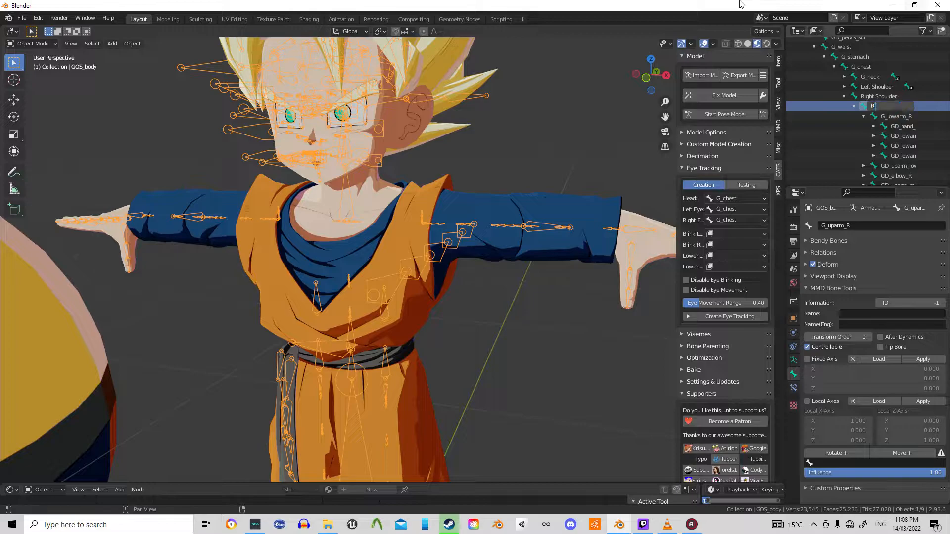
pyautogui.write('ght Arm')
pyautogui.press('Return')
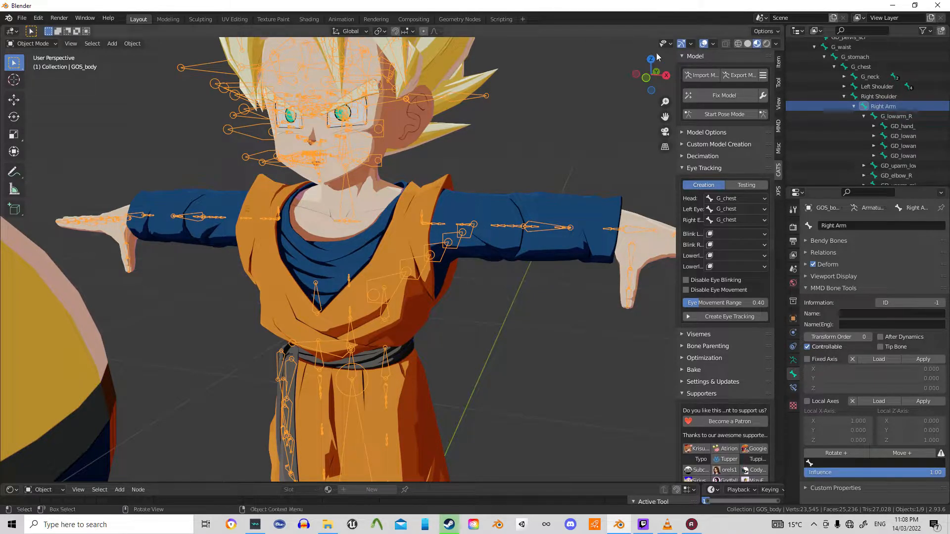
# Rename the G_lowarm_R bone under Right Arm as Right Elbow
pyautogui.click(895, 116)
pyautogui.scroll(-1, 895, 116)
pyautogui.doubleClick(890, 105)
pyautogui.write('R')
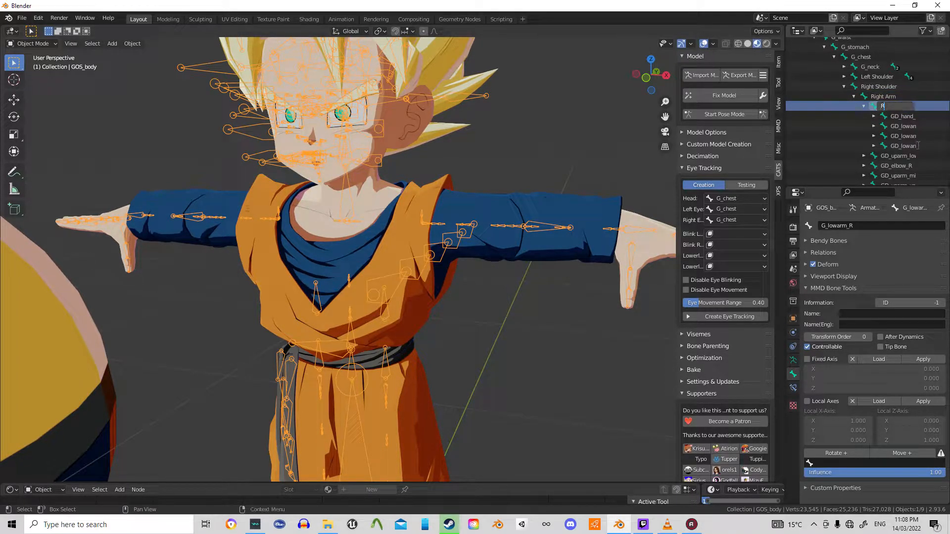
pyautogui.write('ight Elbow')
pyautogui.press('Return')
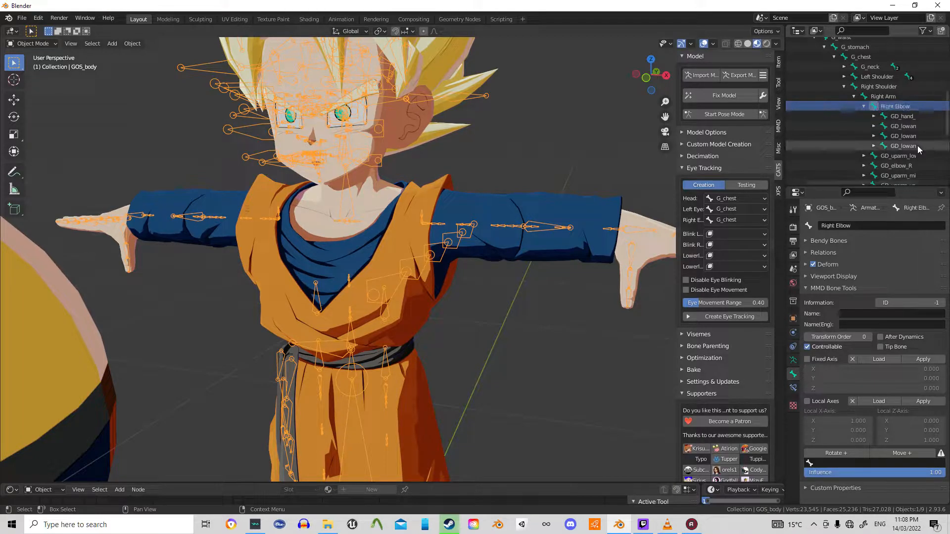
# Rename the right hand bone under Right Elbow as Right Wrist and collapse the Right Shoulder bone's hierarchy
pyautogui.click(907, 116)
pyautogui.scroll(-1, 906, 114)
pyautogui.doubleClick(897, 106)
pyautogui.write('Right')
pyautogui.write(' Wrist')
pyautogui.press('Return')
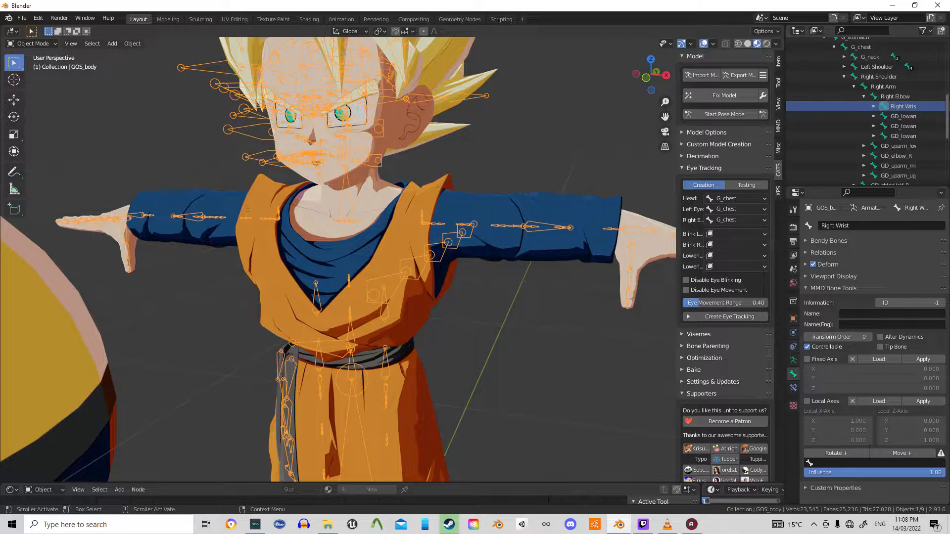
pyautogui.click(843, 78)
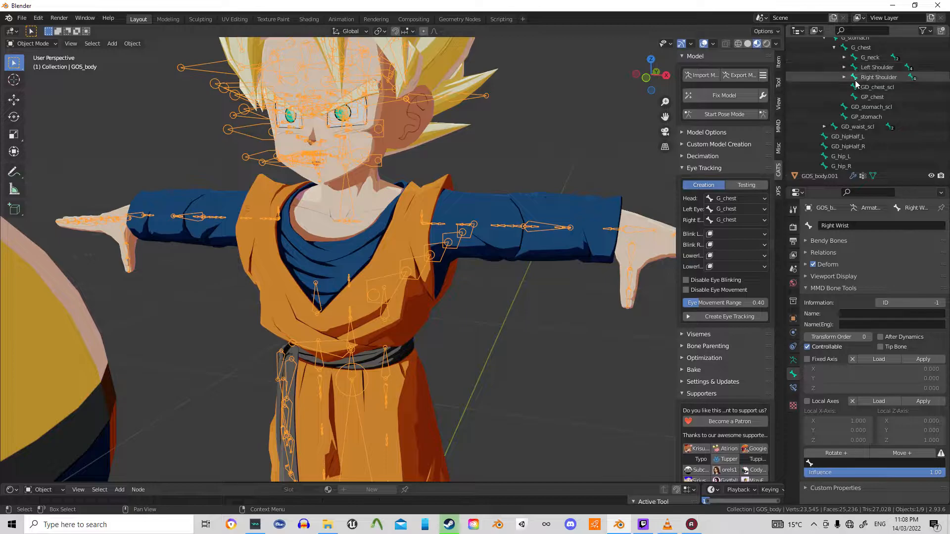
pyautogui.click(844, 78)
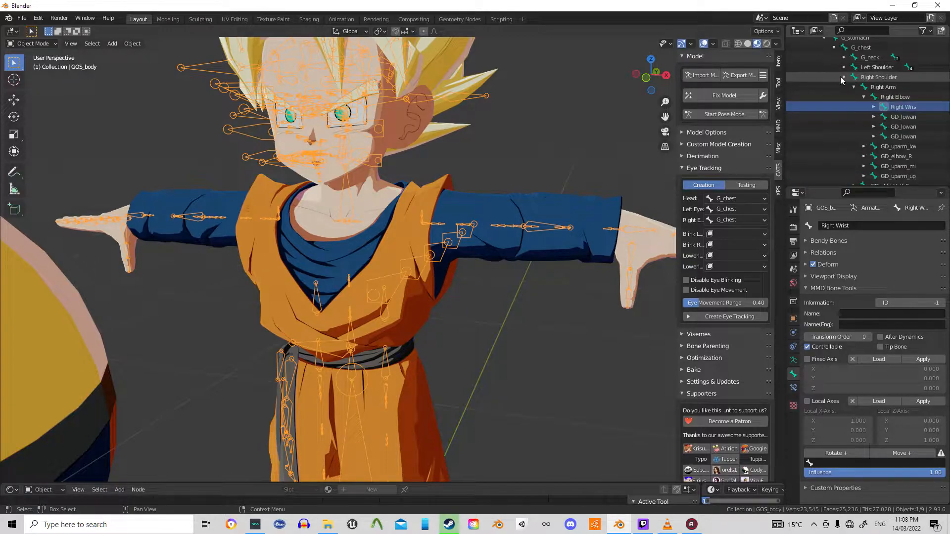
pyautogui.click(843, 78)
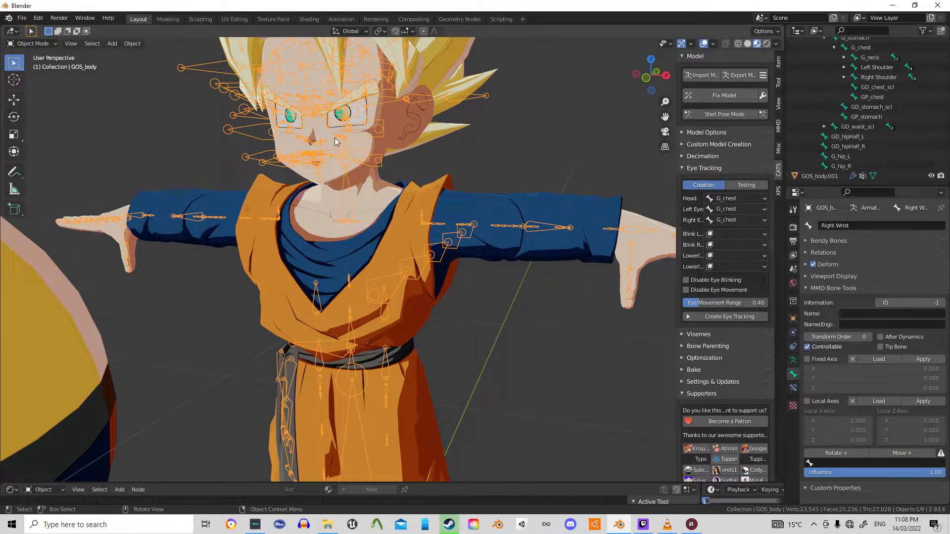
# Disable Join Meshes and Combine Same Materials in the Fix Model settings
pyautogui.click(764, 96)
pyautogui.click(765, 96)
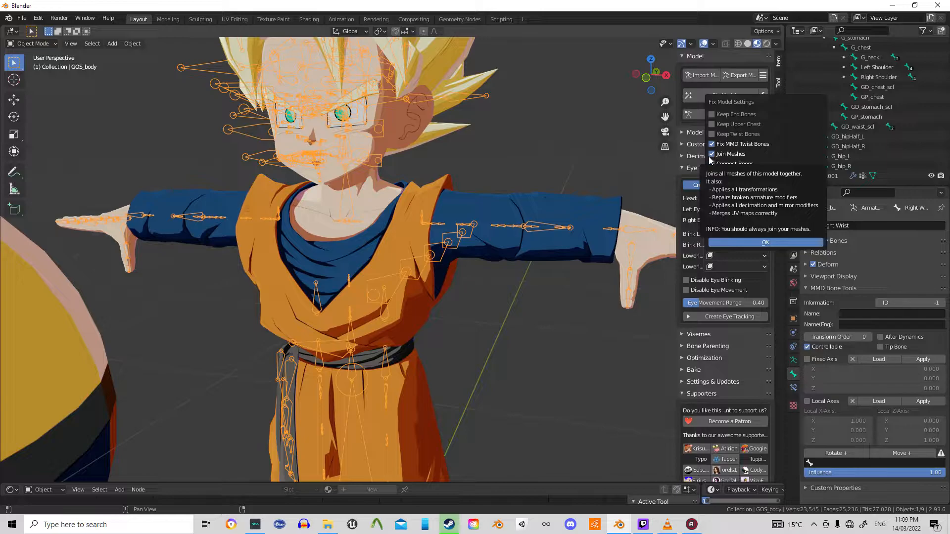
pyautogui.click(712, 154)
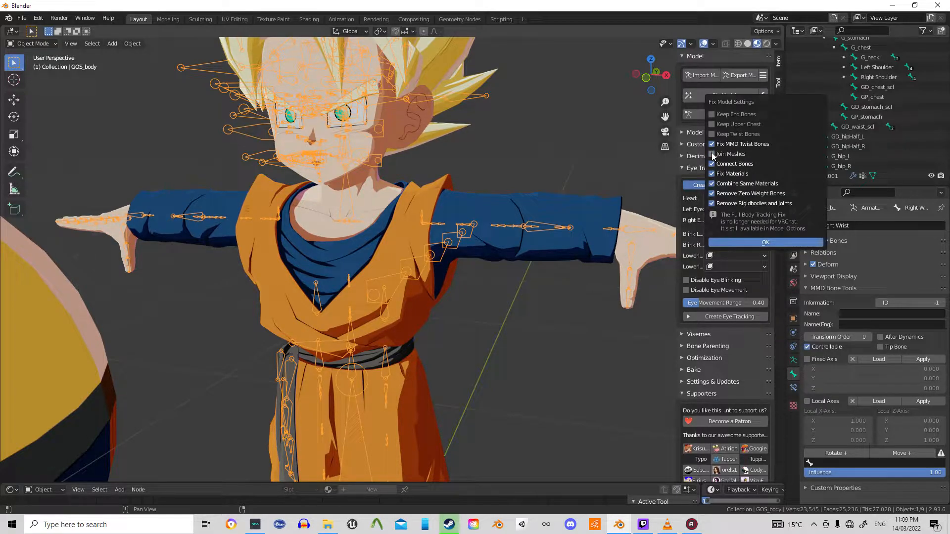
pyautogui.click(712, 184)
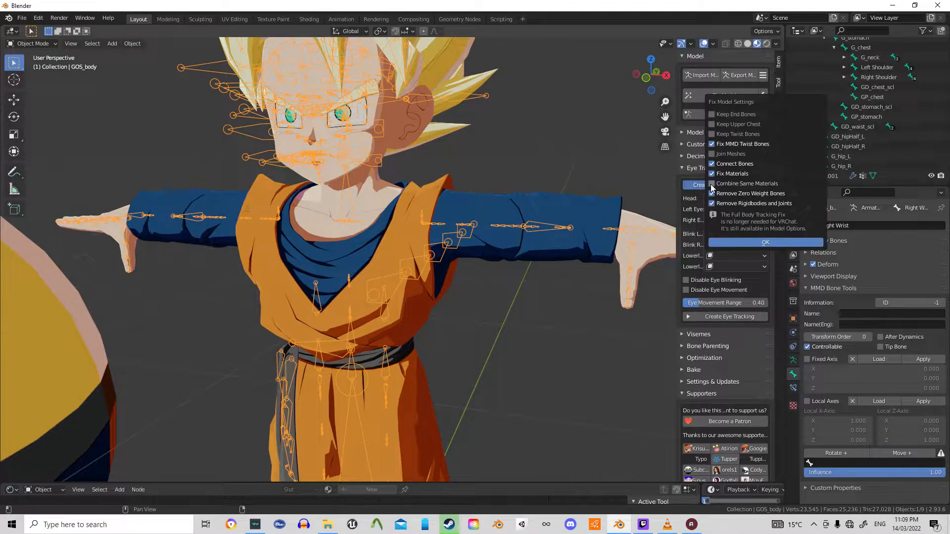
pyautogui.click(761, 243)
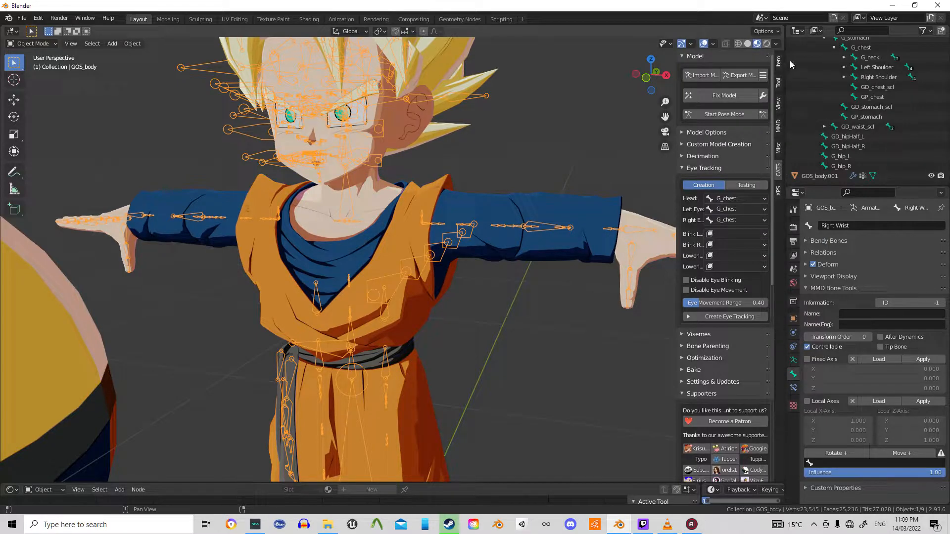
# Recheck the Fix Model settings, run Fix Model on the character, and dismiss the Malwarebytes update notification
pyautogui.click(763, 96)
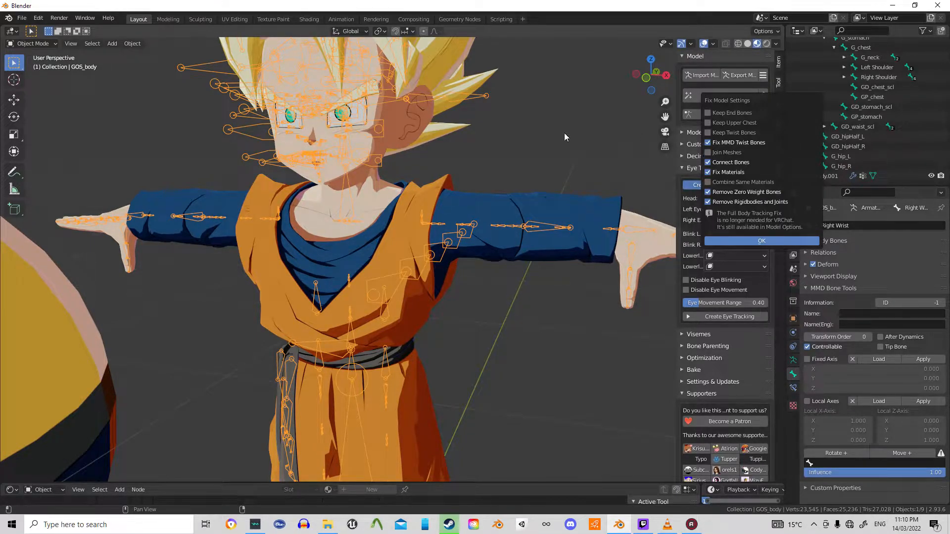
pyautogui.click(713, 241)
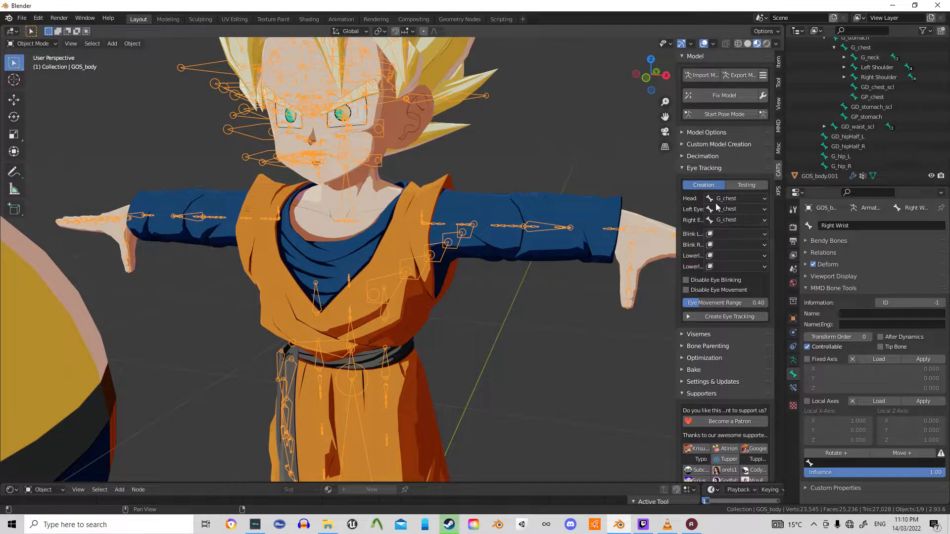
pyautogui.click(710, 94)
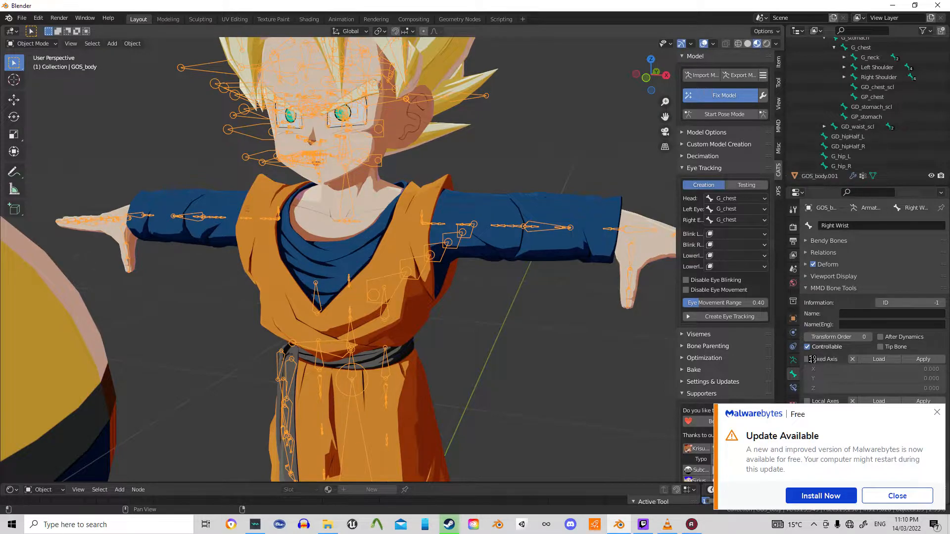
pyautogui.click(936, 412)
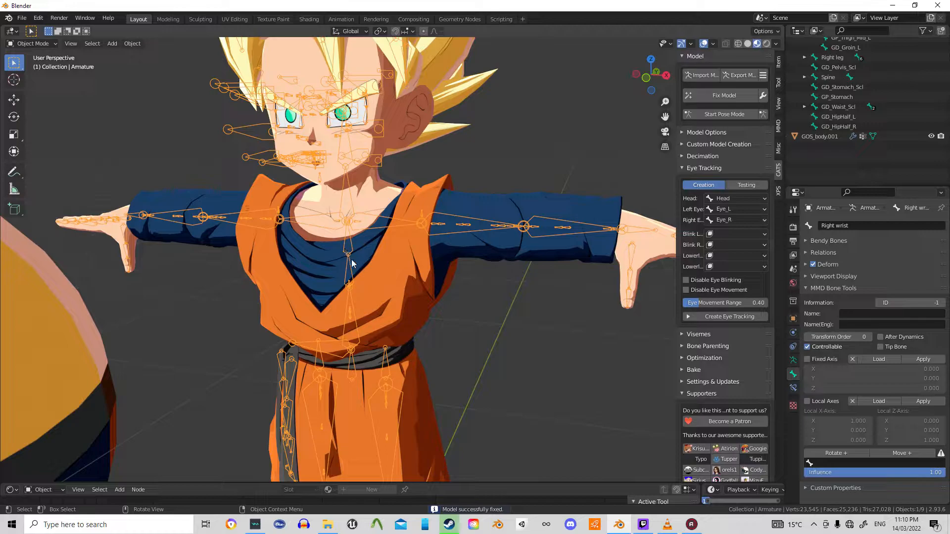
# Test-move the GP_ShldrHalf_L bone in pose mode to check its influence on the mesh, and cancel the move
pyautogui.moveTo(489, 189)
pyautogui.mouseDown(button='middle')
pyautogui.moveTo(529, 201)
pyautogui.moveTo(476, 182)
pyautogui.mouseUp(button='middle')
pyautogui.scroll(3, 475, 197)
pyautogui.scroll(2, 493, 219)
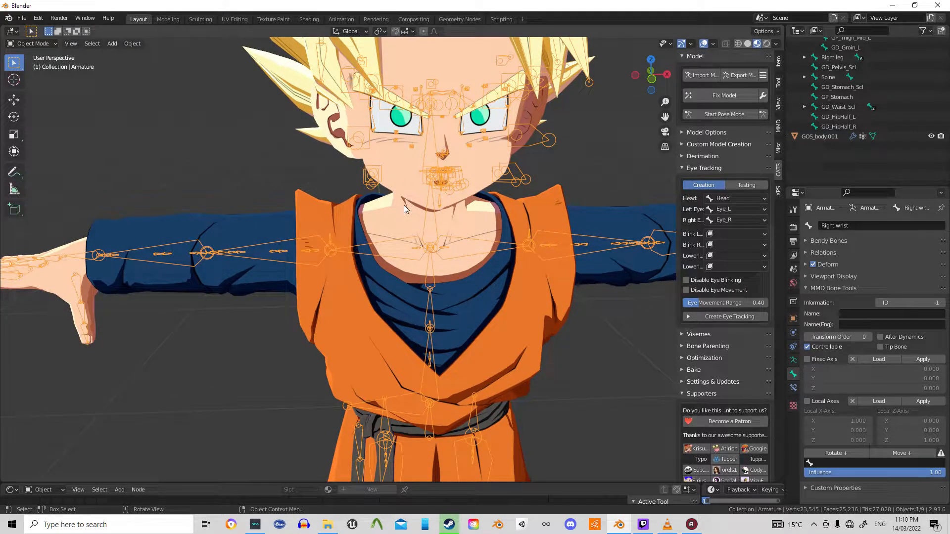
pyautogui.moveTo(403, 177); pyautogui.dragTo(359, 173, button='middle')
pyautogui.scroll(-3, 360, 174)
pyautogui.moveTo(375, 242); pyautogui.dragTo(404, 260, button='middle')
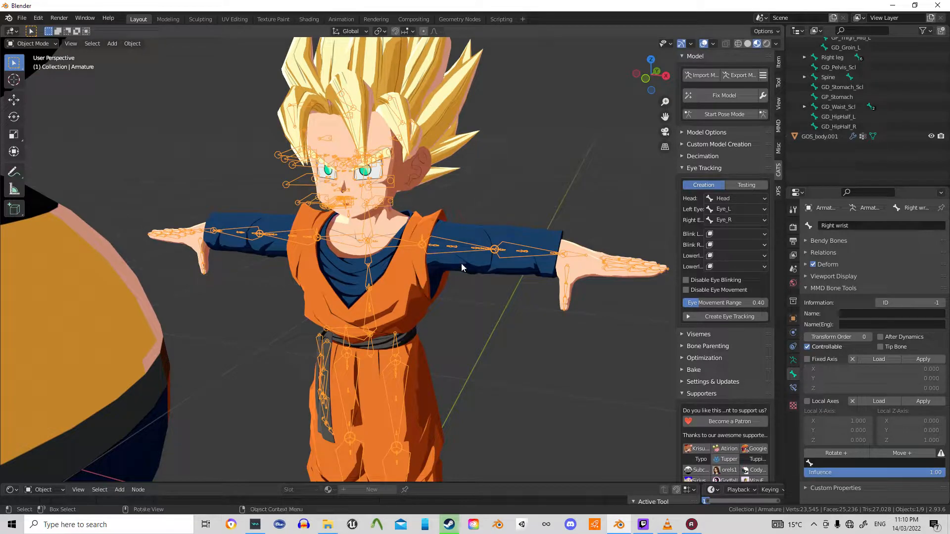
pyautogui.press('Tab')
pyautogui.scroll(5, 445, 245)
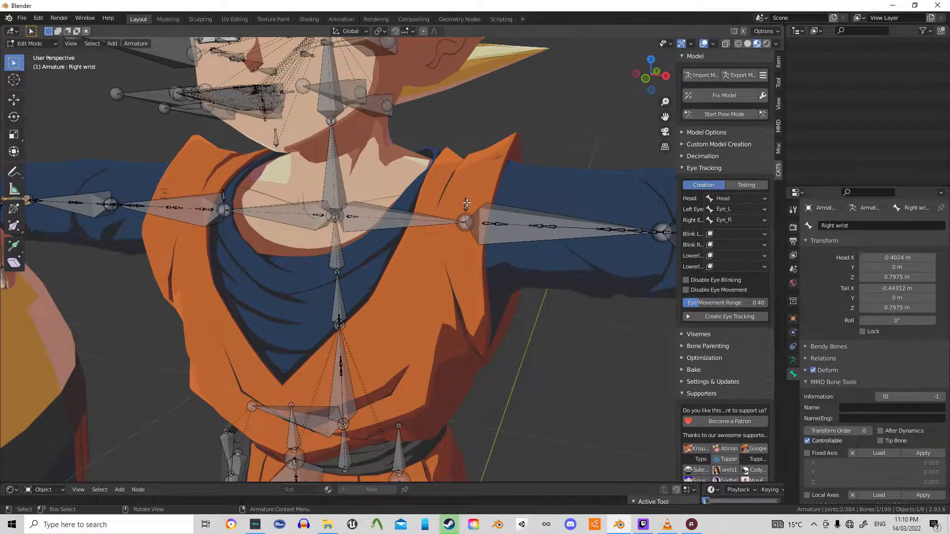
pyautogui.click(467, 203)
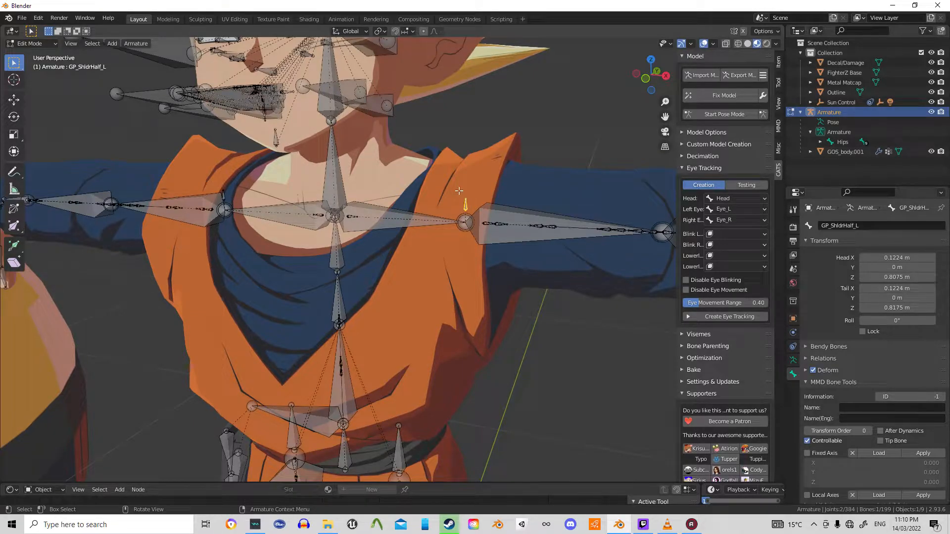
pyautogui.click(749, 116)
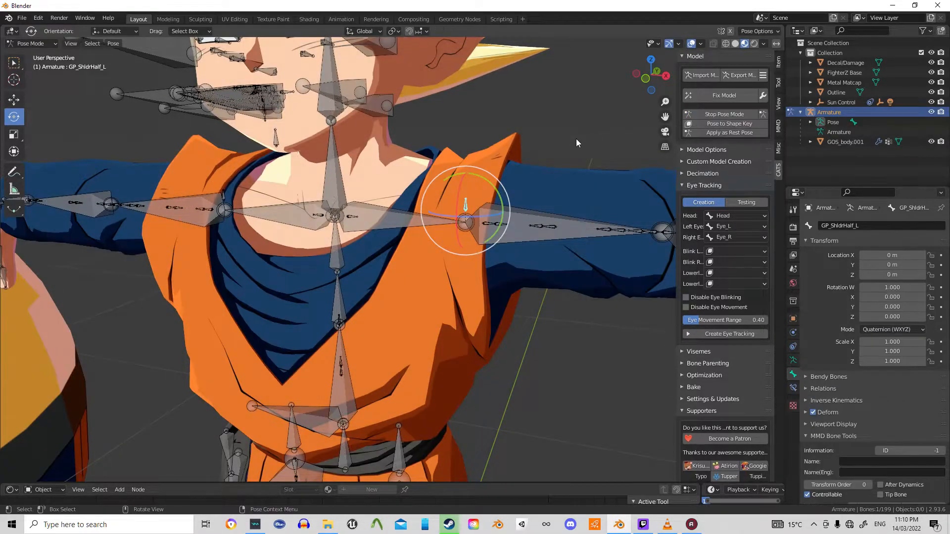
pyautogui.press('g')
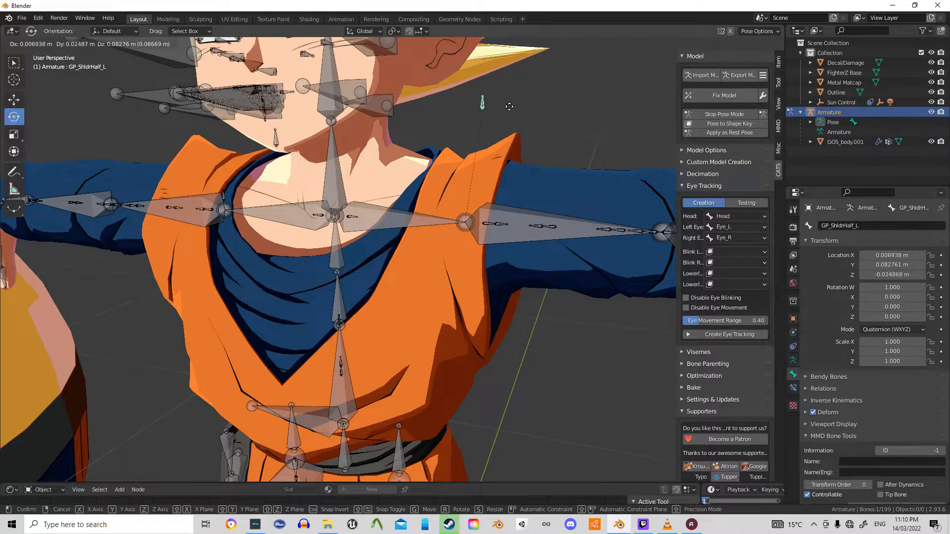
pyautogui.rightClick(525, 63)
# Test-move the small helper bone at the start of the left upper arm and cancel each move
pyautogui.hotkey('alt', 'a')
pyautogui.press('c')
pyautogui.click(482, 227)
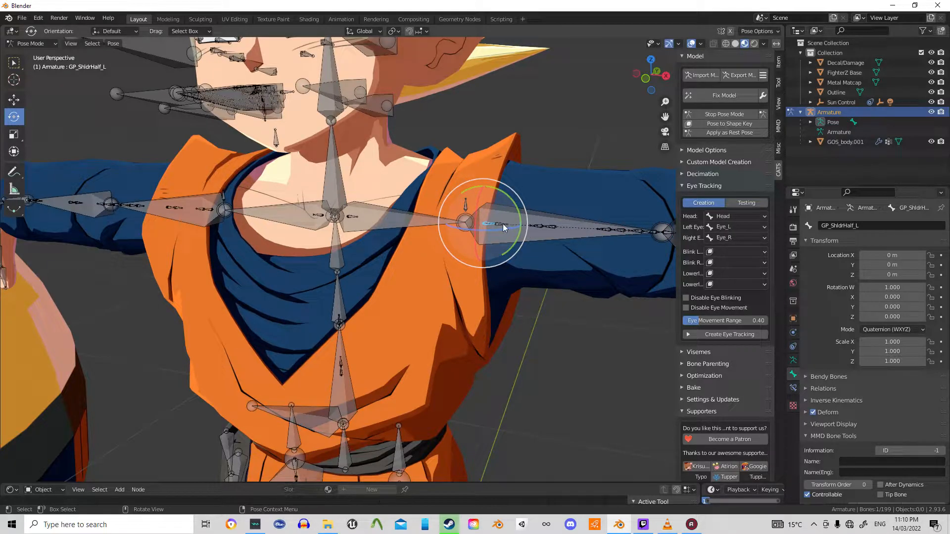
pyautogui.rightClick(502, 224)
pyautogui.press('g')
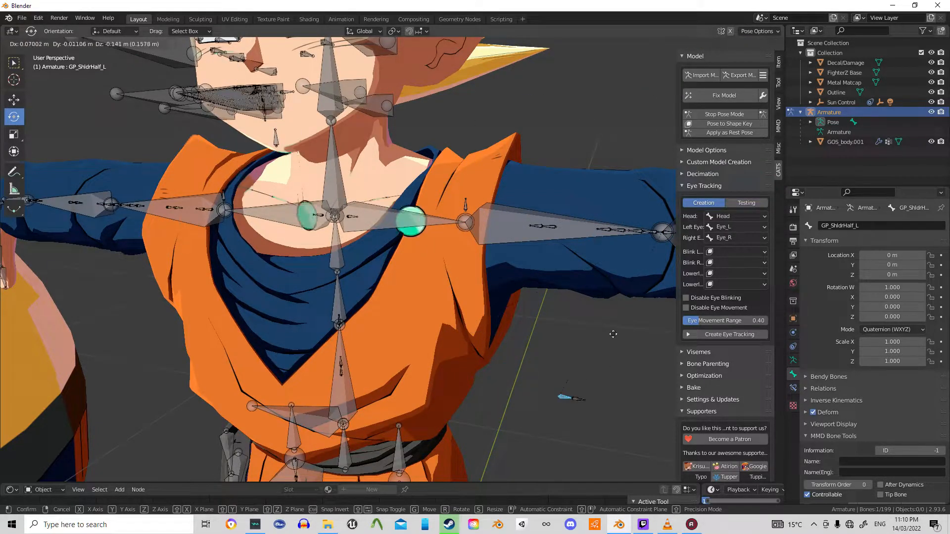
pyautogui.rightClick(525, 224)
pyautogui.scroll(-3, 524, 222)
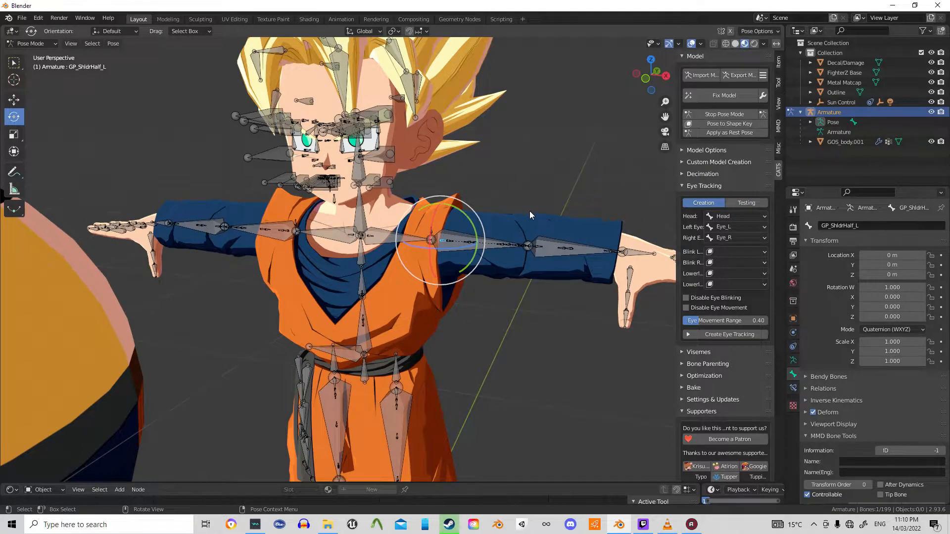
pyautogui.press('g')
pyautogui.rightClick(569, 212)
# Move the Hips bone about -0.50 m along the global X axis to test the mesh deformation
pyautogui.click(810, 122)
pyautogui.click(842, 132)
pyautogui.press('g')
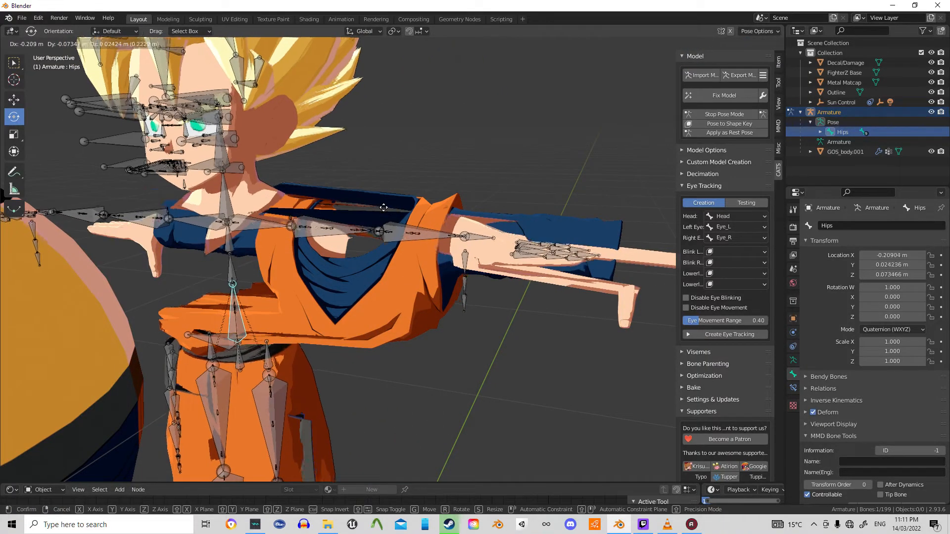
pyautogui.press('x')
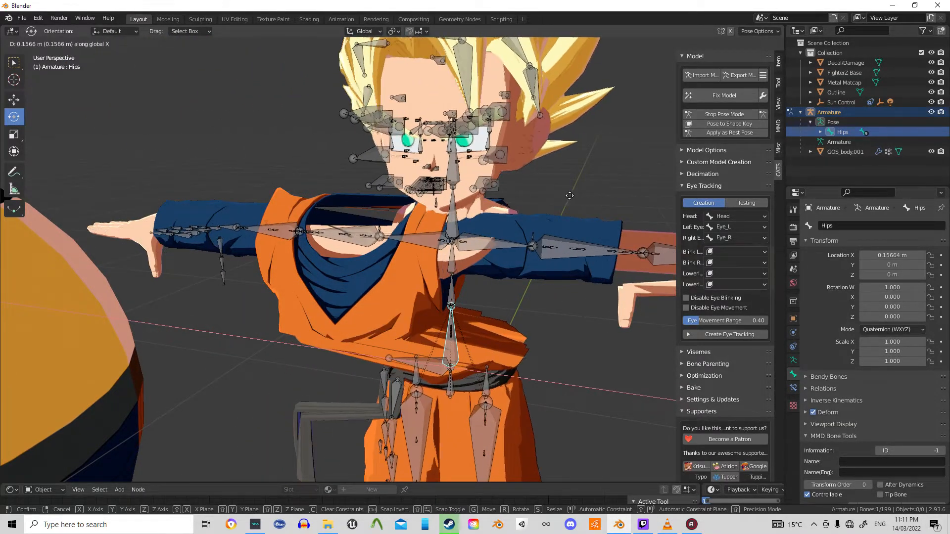
pyautogui.click(283, 192)
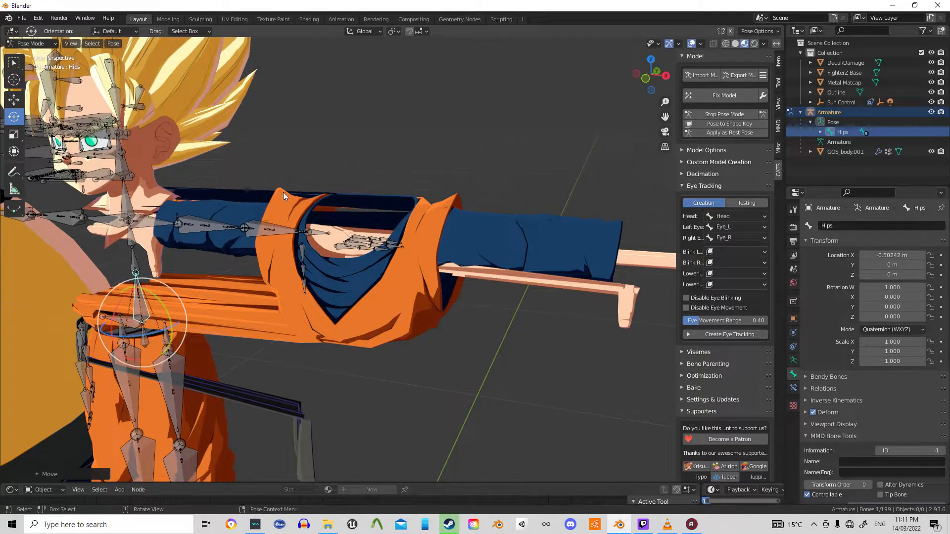
# Deselect the bones, return to Object Mode, and check the GOS_body.001 mesh briefly in Edit Mode
pyautogui.hotkey('alt', 'a')
pyautogui.click(33, 43)
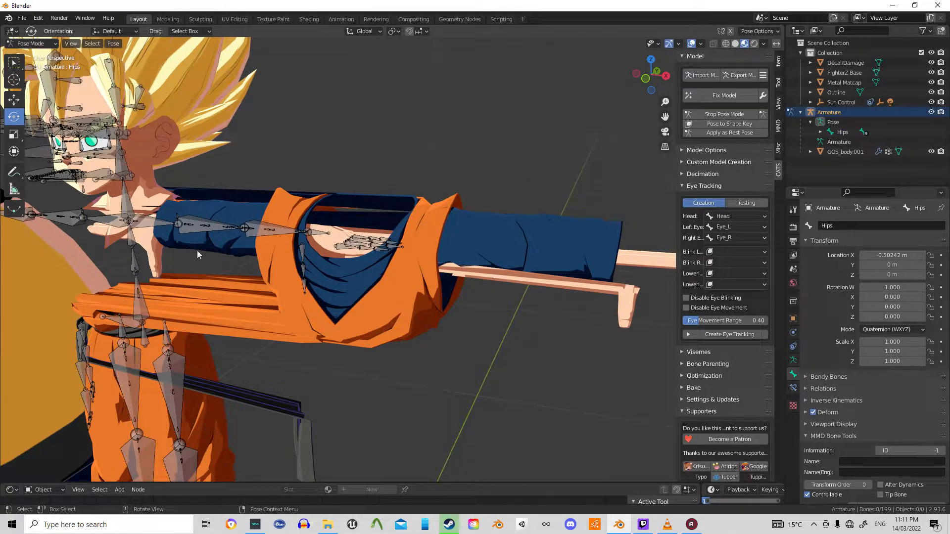
pyautogui.click(32, 45)
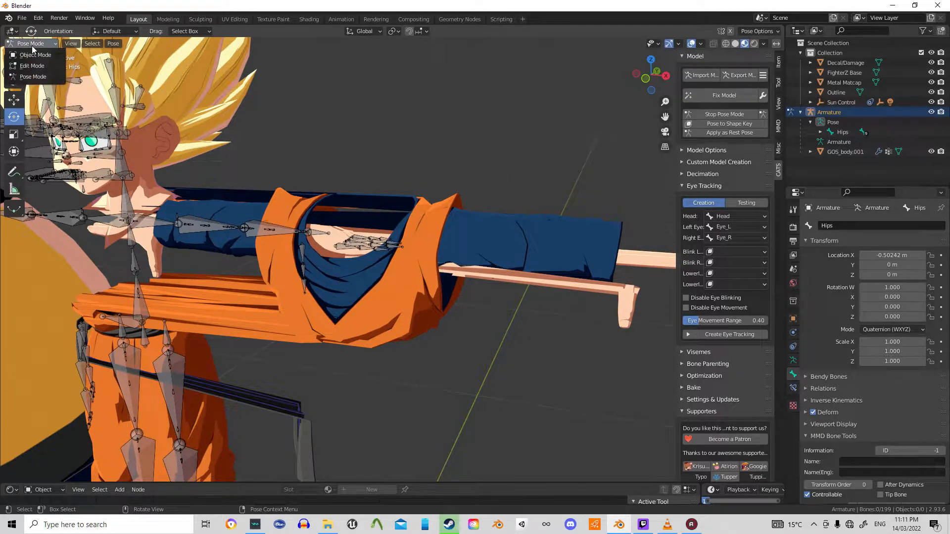
pyautogui.click(37, 55)
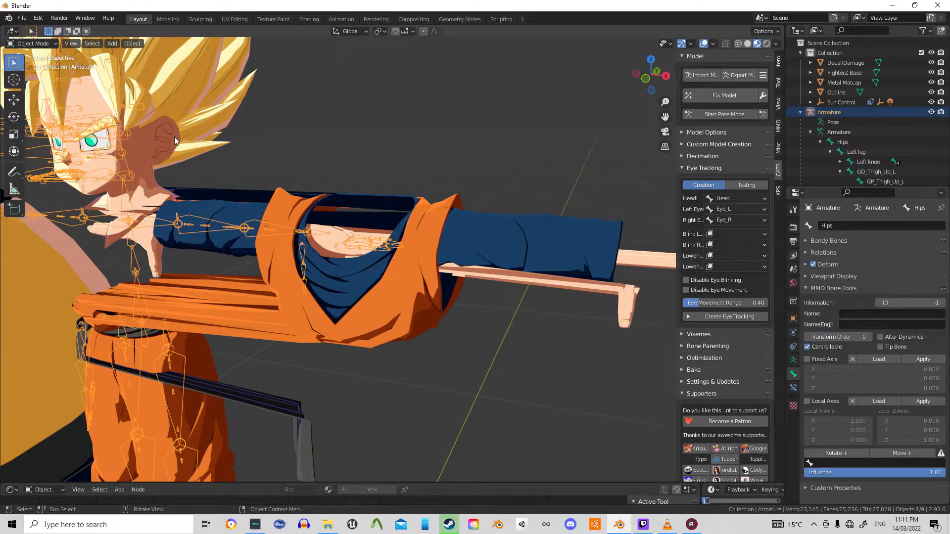
pyautogui.click(451, 220)
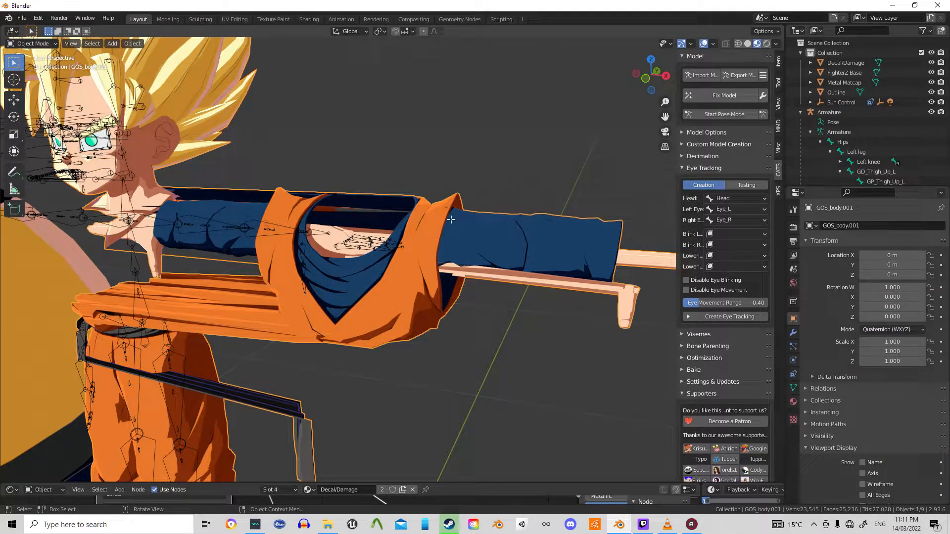
pyautogui.press('Tab')
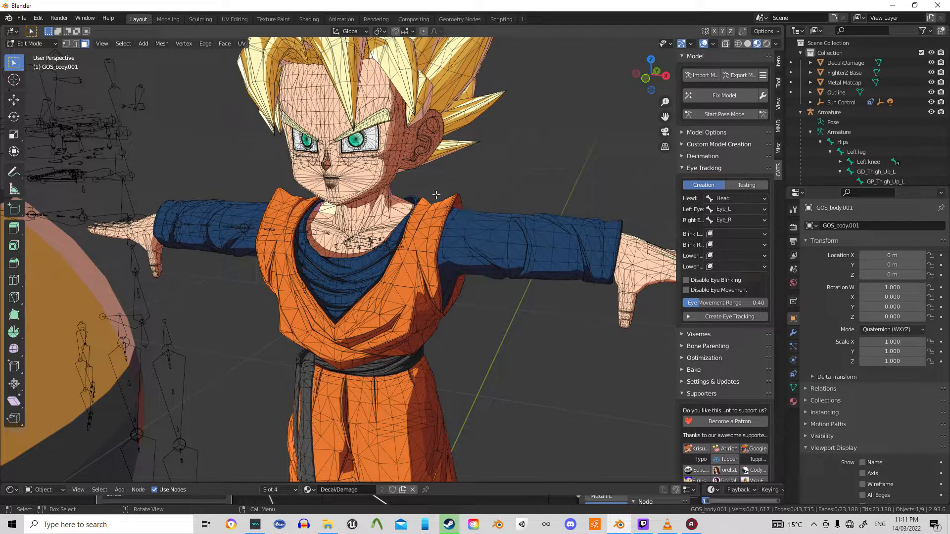
pyautogui.press('Tab')
pyautogui.moveTo(437, 194); pyautogui.dragTo(204, 263, button='middle')
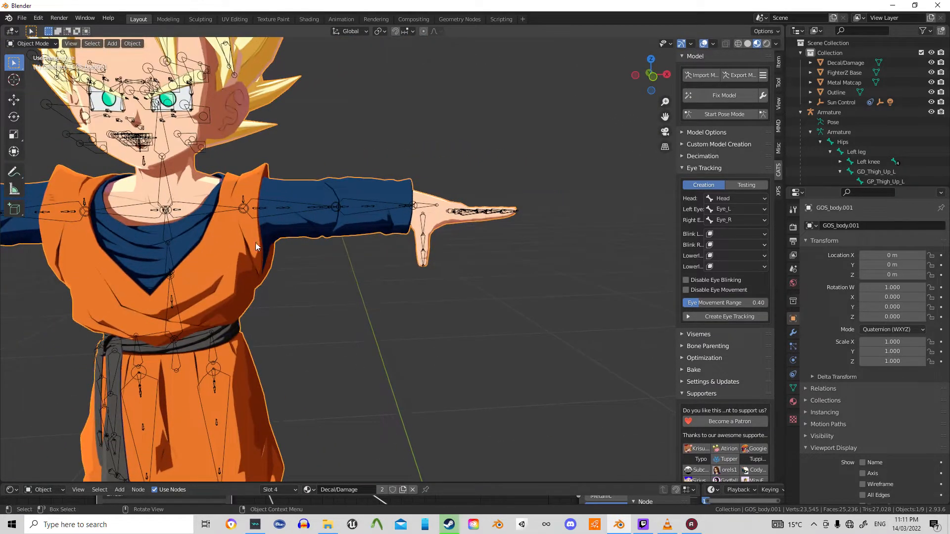
pyautogui.moveTo(256, 242); pyautogui.dragTo(271, 231, button='middle')
pyautogui.click(721, 118)
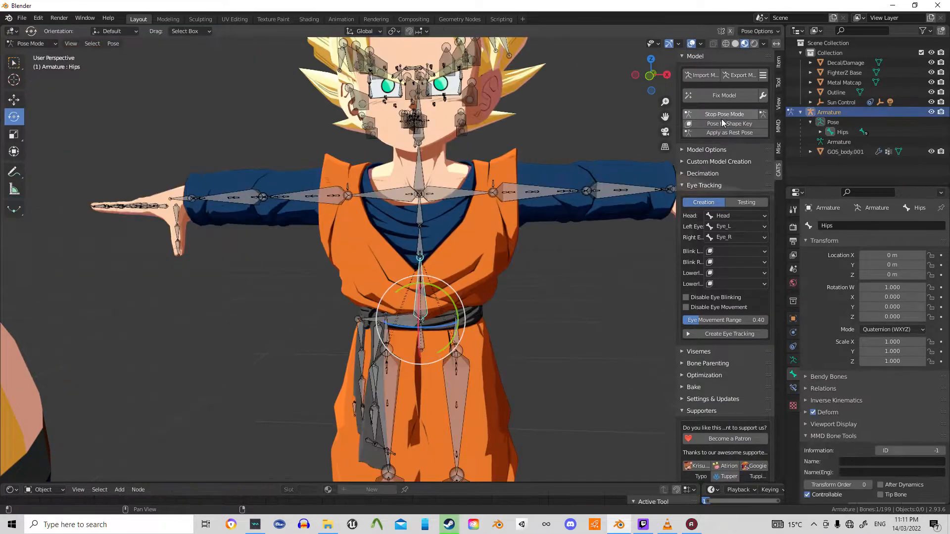
pyautogui.hotkey('alt', 'a')
pyautogui.press('c')
pyautogui.press('Escape')
pyautogui.moveTo(408, 282); pyautogui.dragTo(448, 227, button='middle')
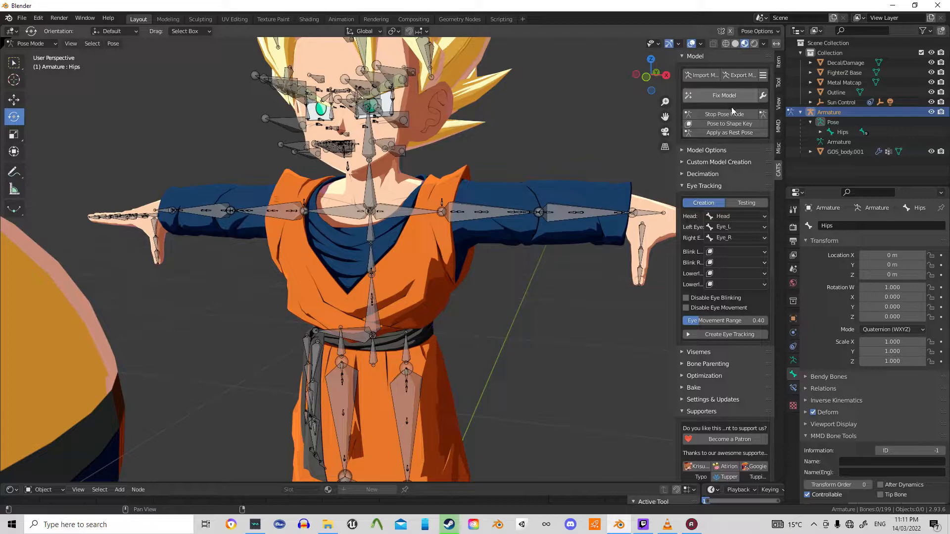
pyautogui.click(731, 114)
# Select the GOS_body.001 mesh and browse its vertex groups up to the shoulder and wrist groups
pyautogui.click(509, 186)
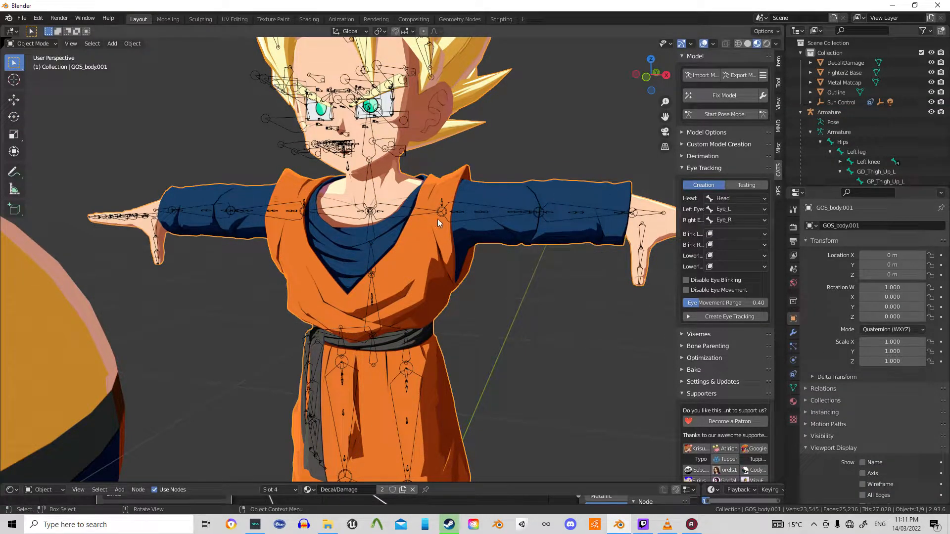
pyautogui.click(792, 390)
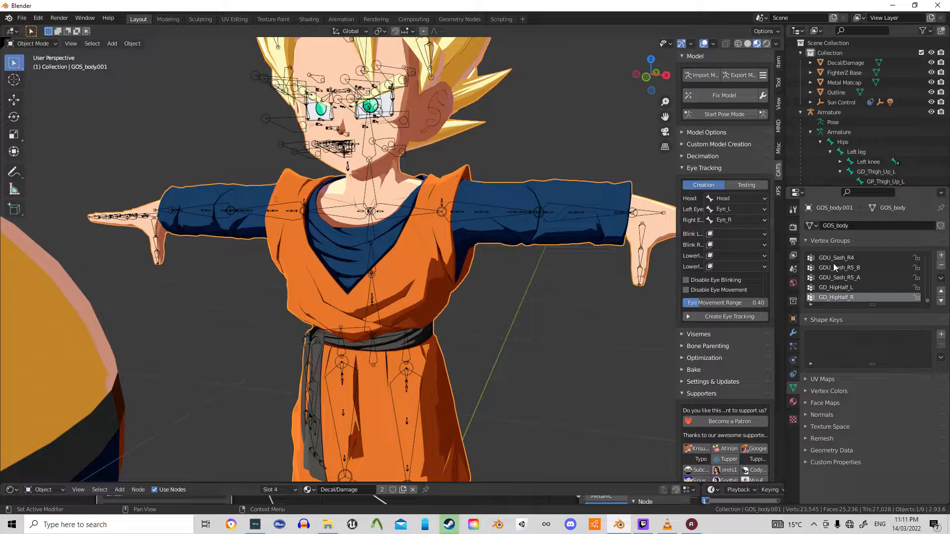
pyautogui.scroll(4, 831, 273)
pyautogui.scroll(8, 816, 265)
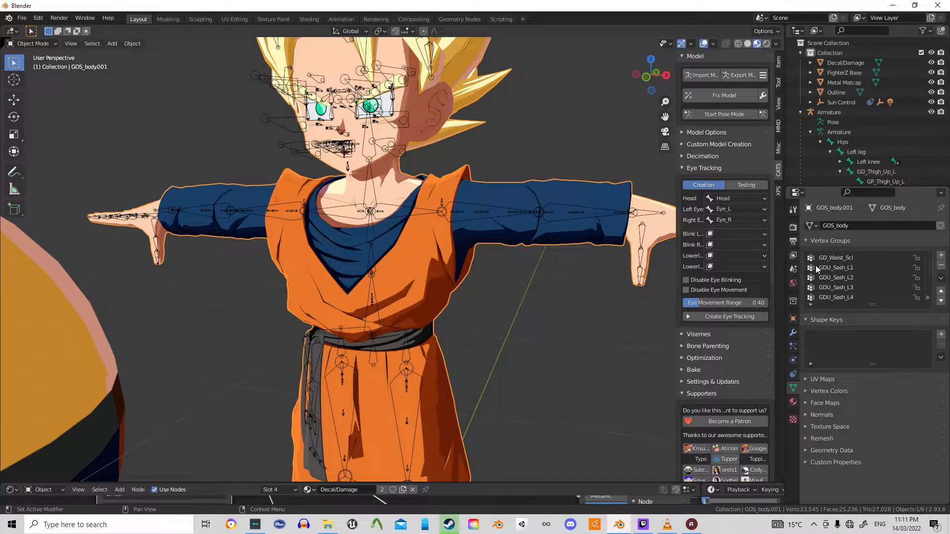
pyautogui.scroll(5, 835, 270)
pyautogui.scroll(5, 832, 273)
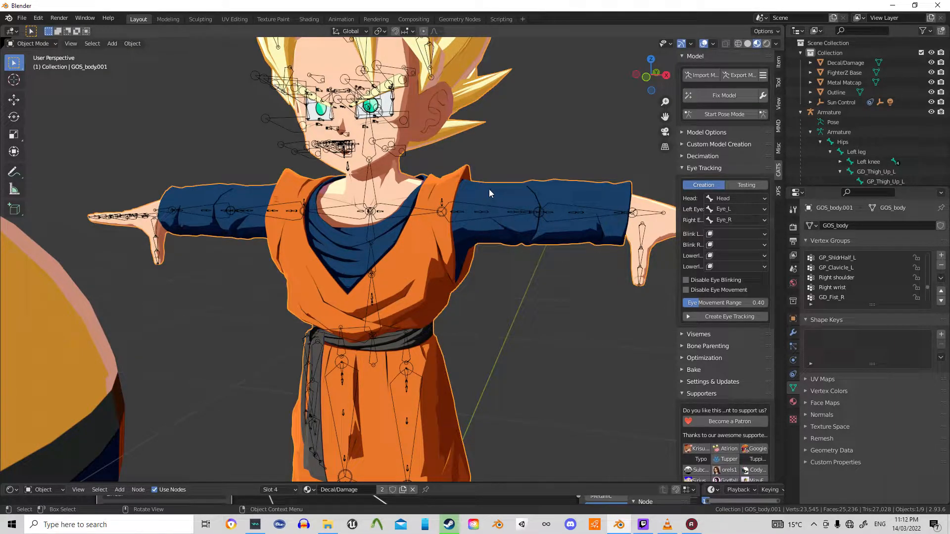
# In Edit Mode, select the vertices assigned to the body mesh's Right wrist vertex group
pyautogui.press('Tab')
pyautogui.scroll(5, 540, 198)
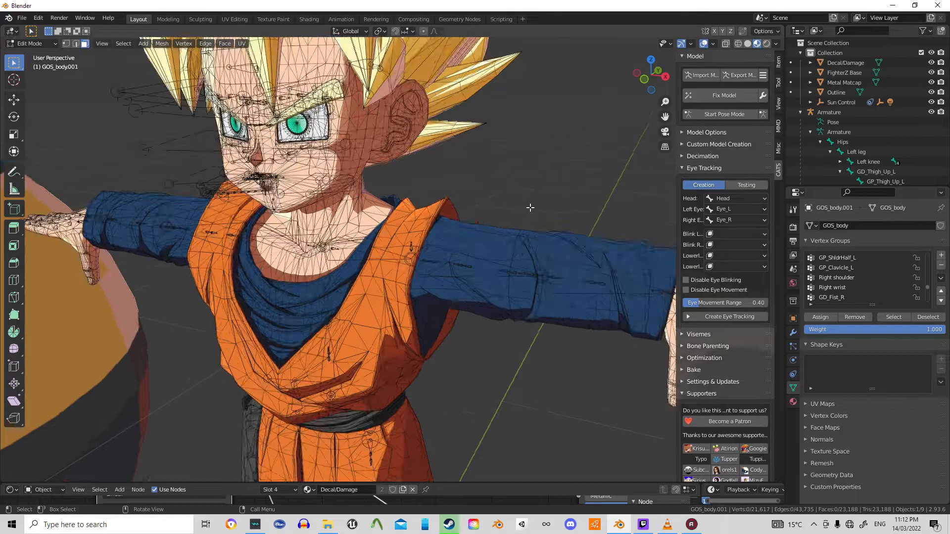
pyautogui.scroll(-2, 549, 225)
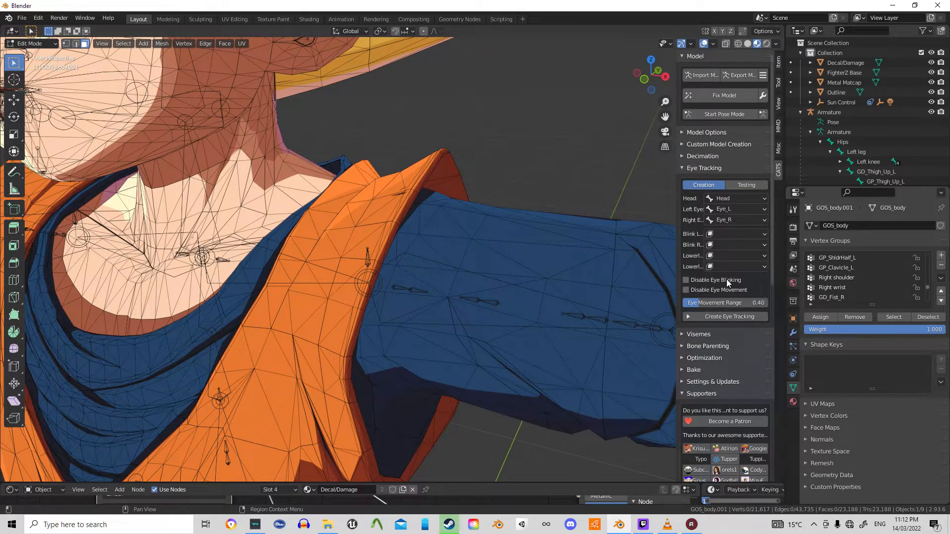
pyautogui.scroll(-6, 642, 261)
pyautogui.moveTo(641, 262); pyautogui.dragTo(783, 296, button='middle')
pyautogui.click(836, 287)
pyautogui.scroll(6, 381, 287)
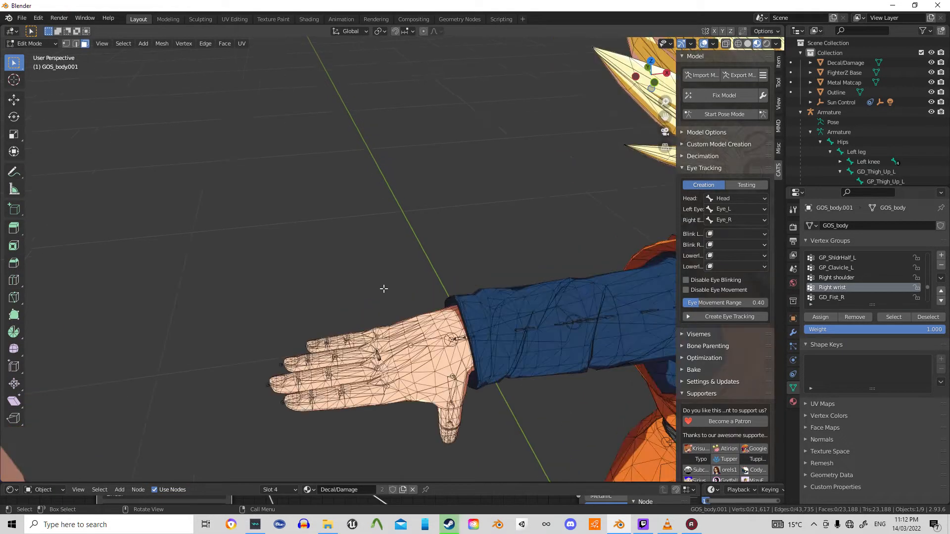
pyautogui.moveTo(504, 329); pyautogui.dragTo(573, 303, button='middle')
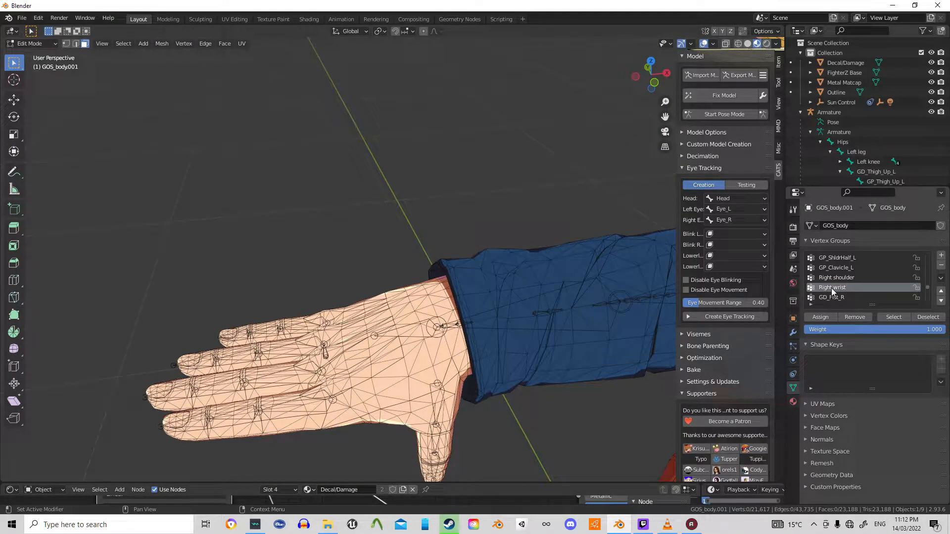
pyautogui.click(893, 317)
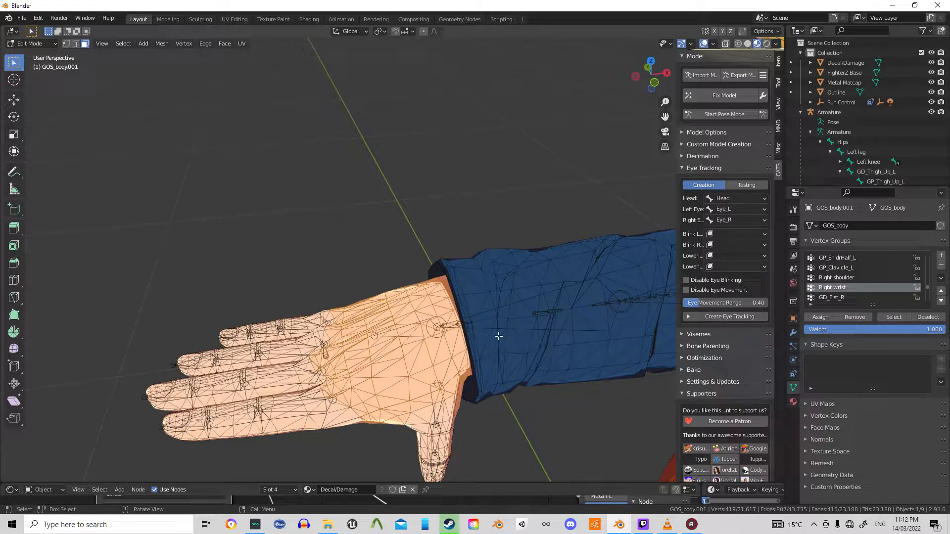
# Inspect the selected hand faces in Solid shading and return the viewport to Material Preview
pyautogui.press('z')
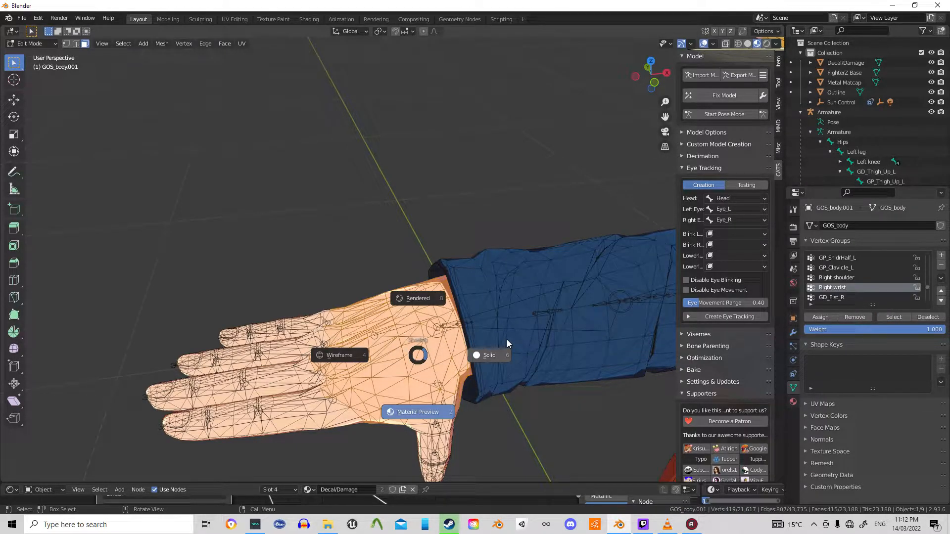
pyautogui.click(507, 341)
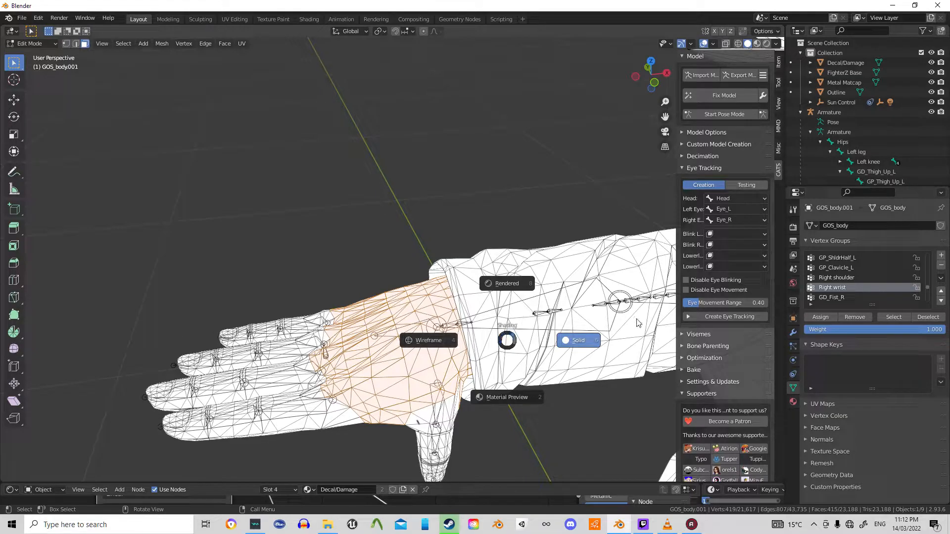
pyautogui.click(599, 359)
pyautogui.moveTo(423, 377)
pyautogui.mouseDown(button='middle')
pyautogui.moveTo(417, 327)
pyautogui.moveTo(443, 291)
pyautogui.moveTo(393, 334)
pyautogui.mouseUp(button='middle')
pyautogui.press('z')
pyautogui.click(370, 359)
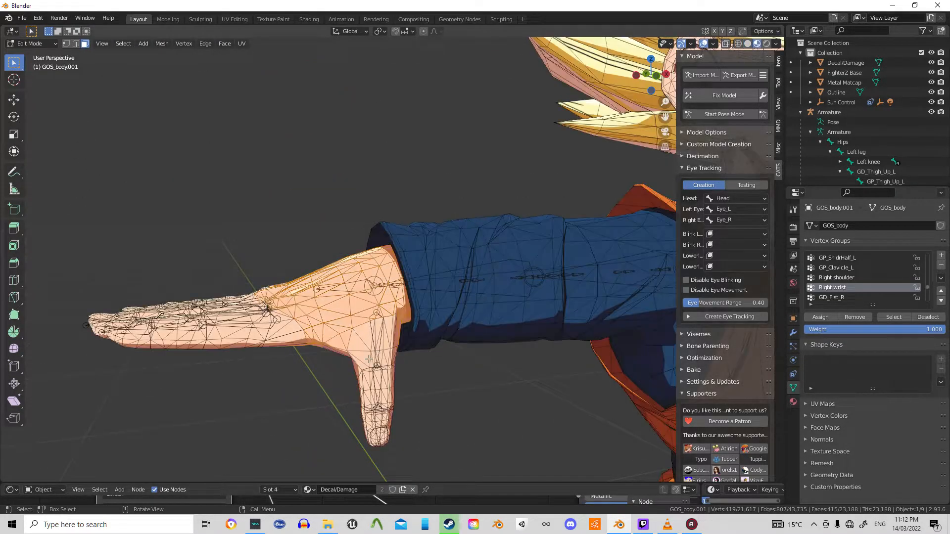
# Start CATS pose mode for the armature to test its bones
pyautogui.moveTo(435, 298); pyautogui.dragTo(413, 305, button='middle')
pyautogui.scroll(-6, 405, 310)
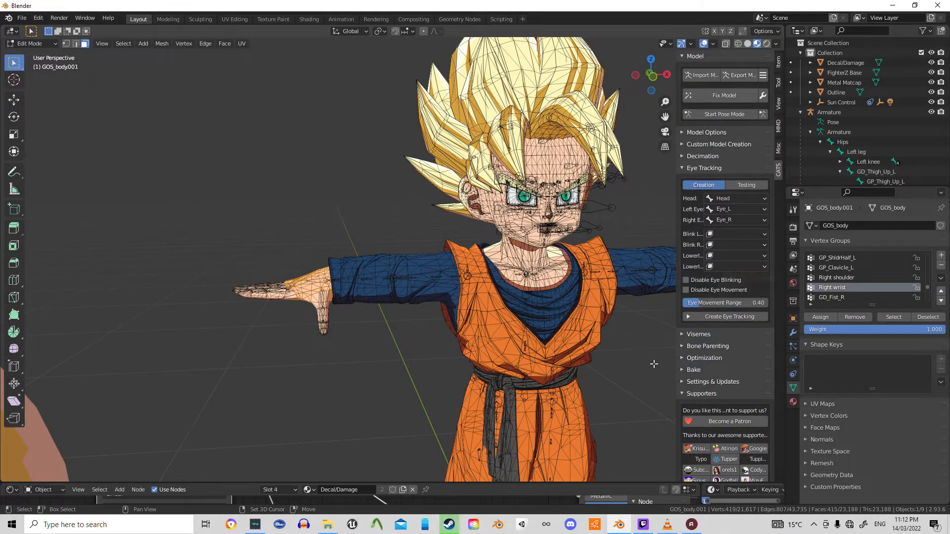
pyautogui.moveTo(653, 364); pyautogui.dragTo(568, 310, button='middle')
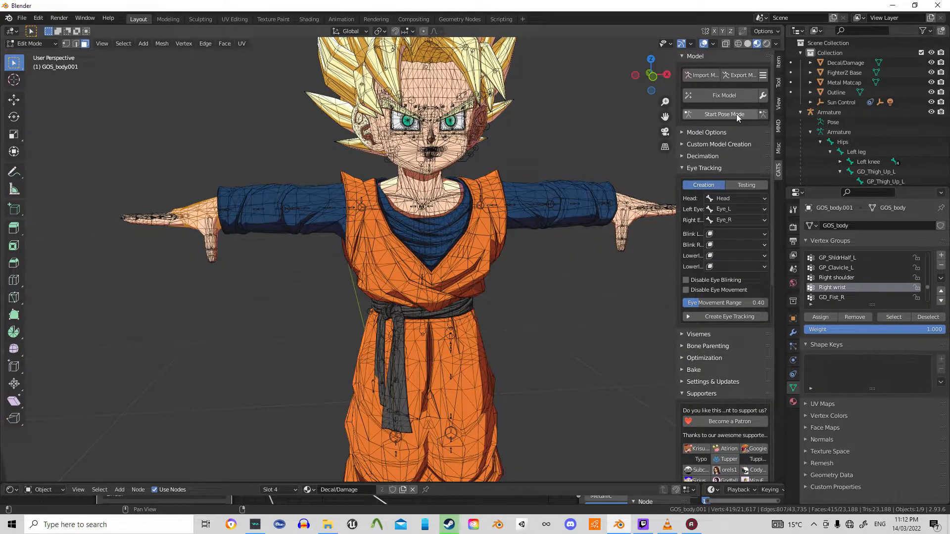
pyautogui.click(737, 116)
pyautogui.middleClick(421, 287)
pyautogui.rightClick(427, 287)
# Select the small upright bone at the character's left shoulder and try moving it, then cancel the move
pyautogui.moveTo(577, 280); pyautogui.dragTo(557, 280, button='middle')
pyautogui.scroll(4, 557, 279)
pyautogui.keyDown('shift'); pyautogui.moveTo(468, 144); pyautogui.dragTo(460, 167, button='middle'); pyautogui.keyUp('shift')
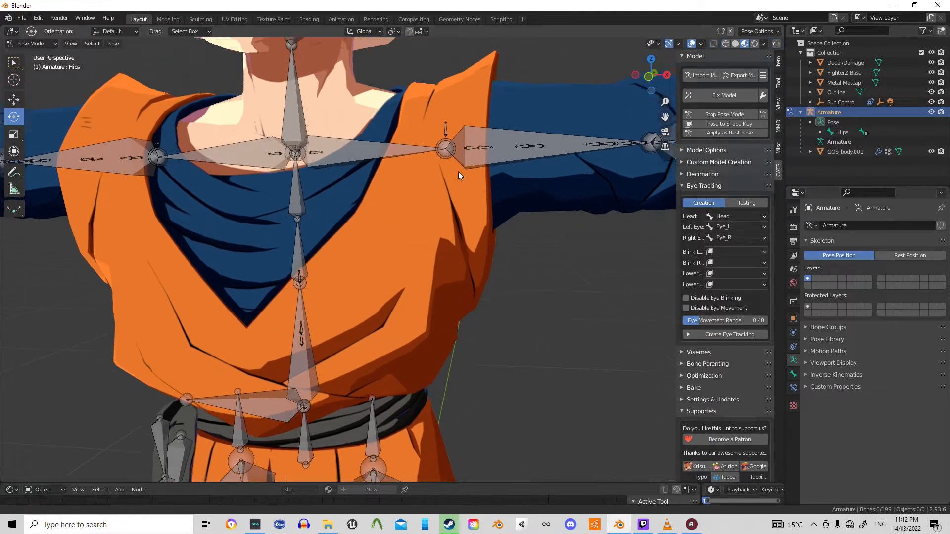
pyautogui.scroll(3, 434, 220)
pyautogui.click(394, 253)
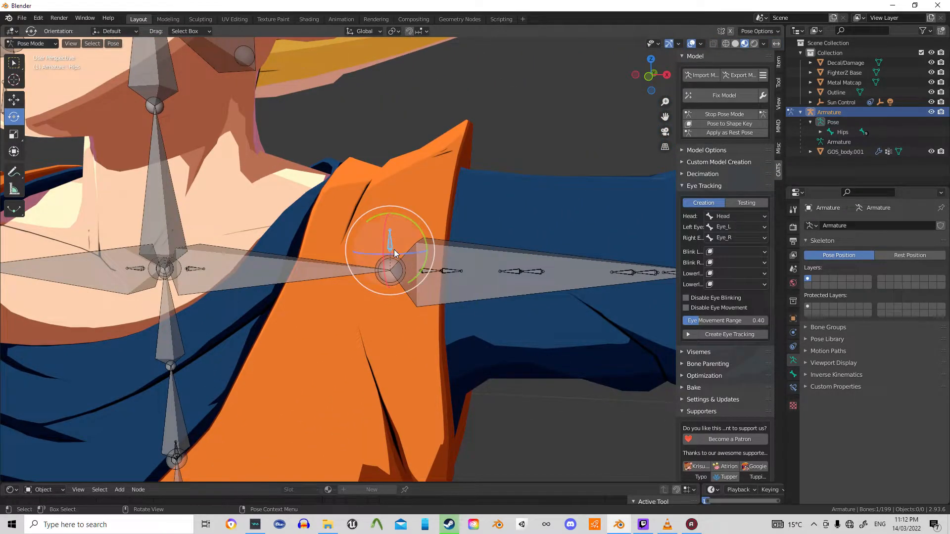
pyautogui.scroll(-5, 414, 237)
pyautogui.press('g')
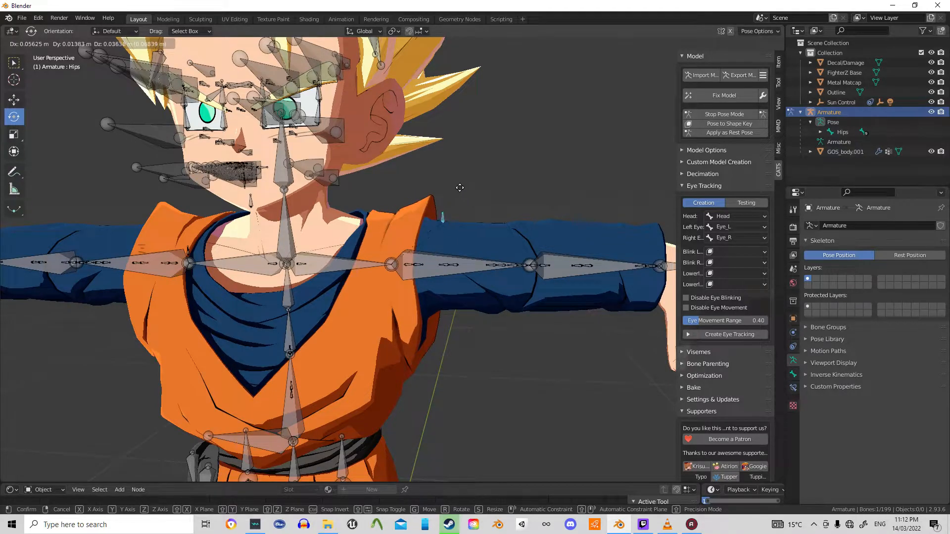
pyautogui.rightClick(438, 217)
# Stop CATS pose mode and switch the armature to Edit Mode
pyautogui.scroll(-6, 410, 187)
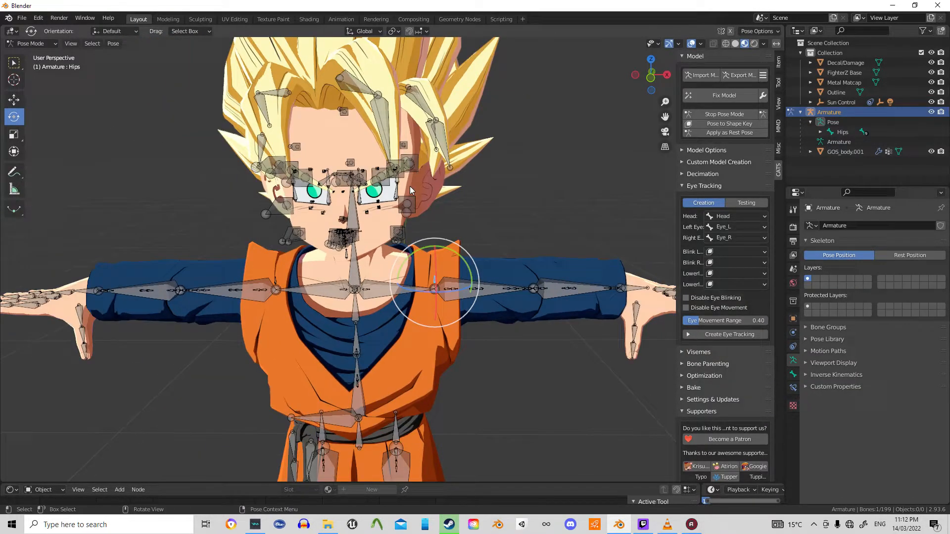
pyautogui.scroll(2, 505, 164)
pyautogui.moveTo(504, 159); pyautogui.dragTo(452, 240, button='middle')
pyautogui.scroll(2, 449, 156)
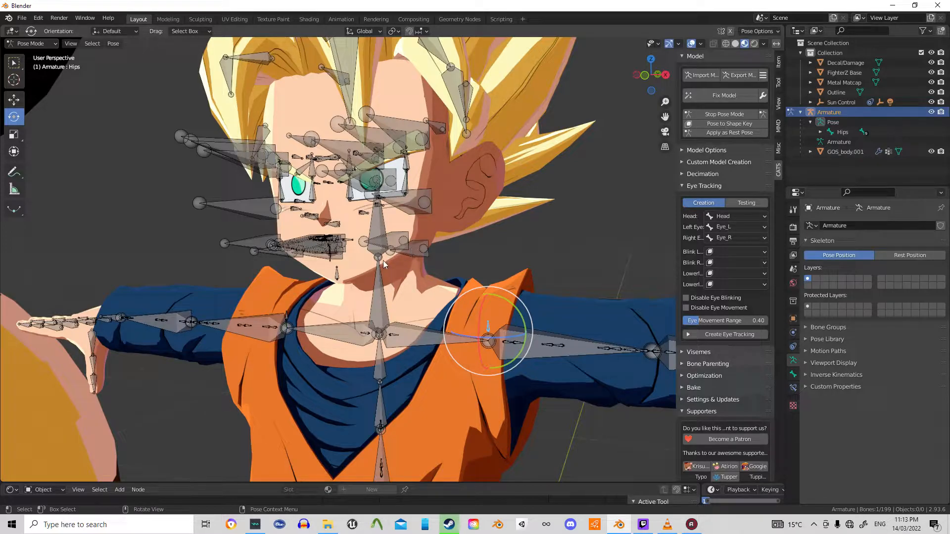
pyautogui.scroll(-4, 383, 260)
pyautogui.moveTo(383, 260); pyautogui.dragTo(367, 279, button='middle')
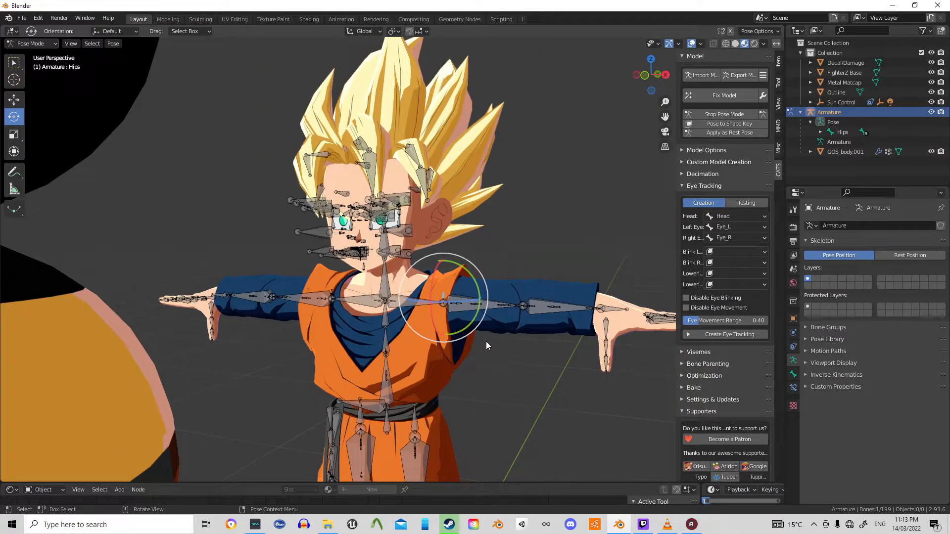
pyautogui.moveTo(486, 340)
pyautogui.keyDown('shift'); pyautogui.mouseDown(button='middle')
pyautogui.moveTo(459, 316)
pyautogui.moveTo(485, 250)
pyautogui.moveTo(473, 279)
pyautogui.moveTo(495, 322)
pyautogui.moveTo(485, 333)
pyautogui.mouseUp(button='middle'); pyautogui.keyUp('shift')
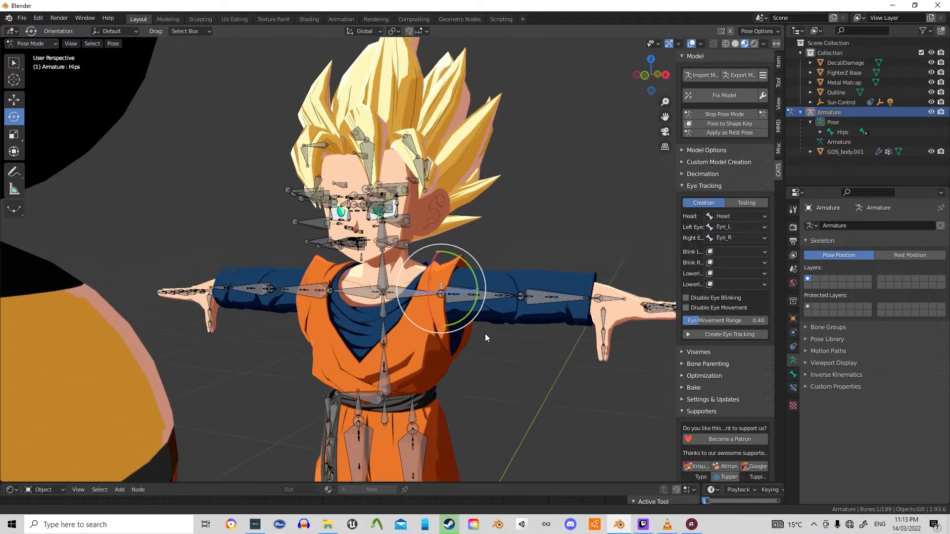
pyautogui.click(729, 115)
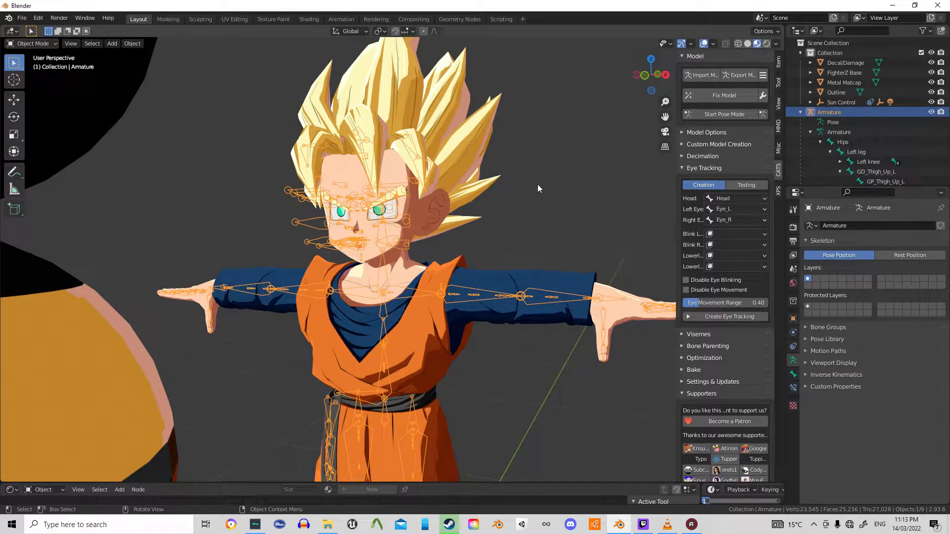
pyautogui.press('Tab')
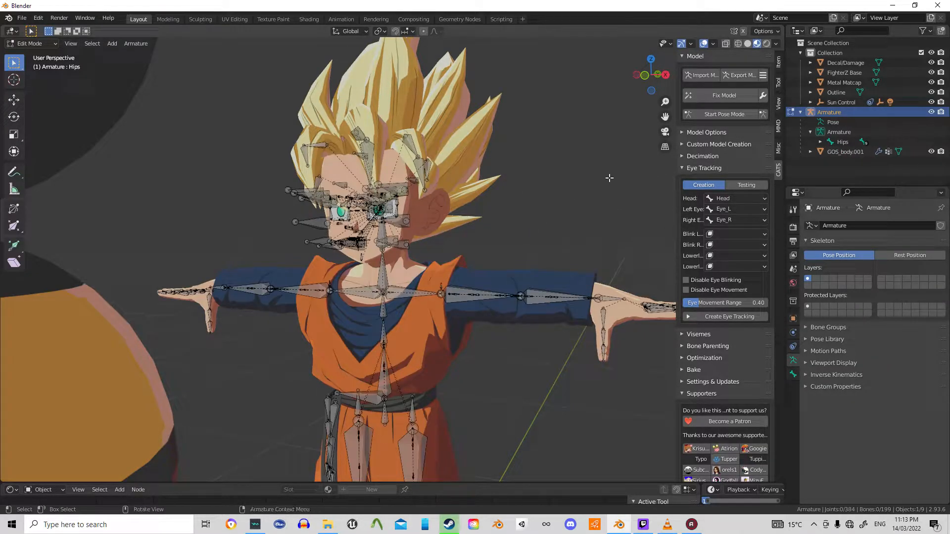
# Expand the armature's Hips bone in the scene hierarchy and examine its child bones
pyautogui.click(821, 142)
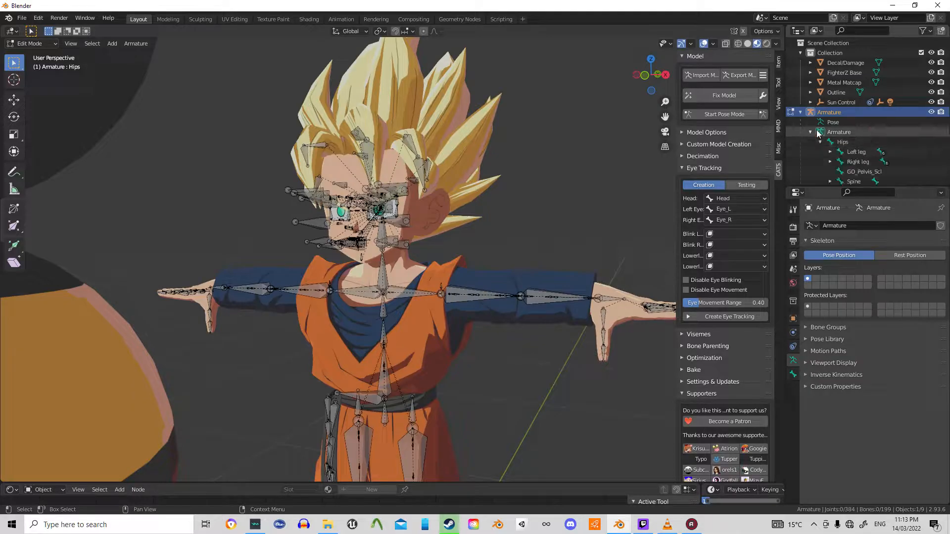
pyautogui.scroll(-3, 827, 99)
pyautogui.moveTo(492, 223)
pyautogui.mouseDown(button='middle')
pyautogui.moveTo(517, 218)
pyautogui.moveTo(524, 187)
pyautogui.moveTo(485, 199)
pyautogui.moveTo(489, 219)
pyautogui.mouseUp(button='middle')
pyautogui.scroll(3, 485, 199)
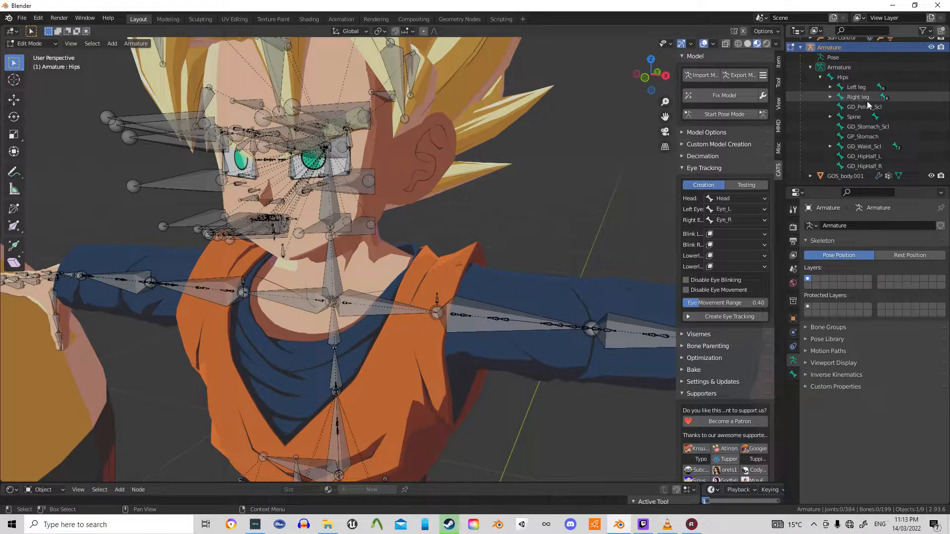
# Review the CATS Fix Model settings, including Remove Zero Weight Bones, and accept them
pyautogui.click(763, 96)
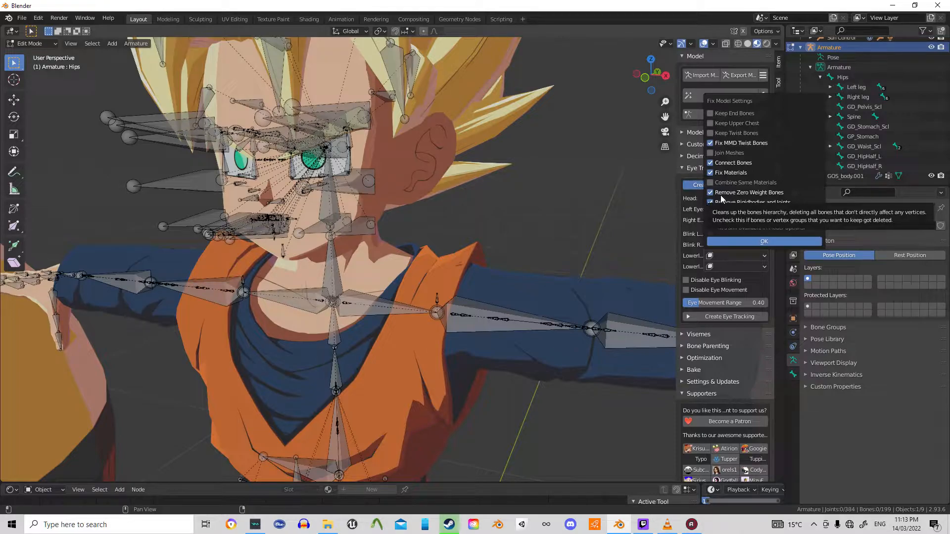
pyautogui.click(712, 241)
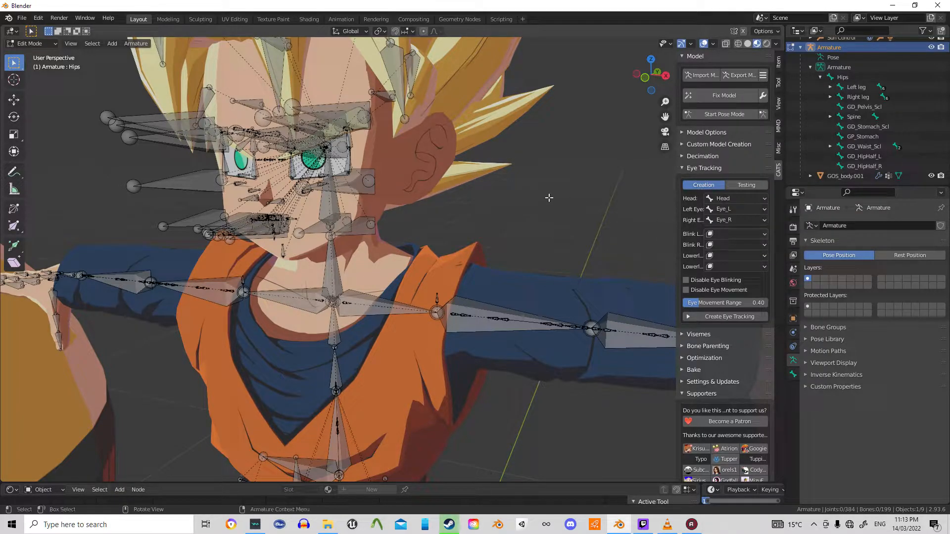
pyautogui.scroll(-3, 554, 208)
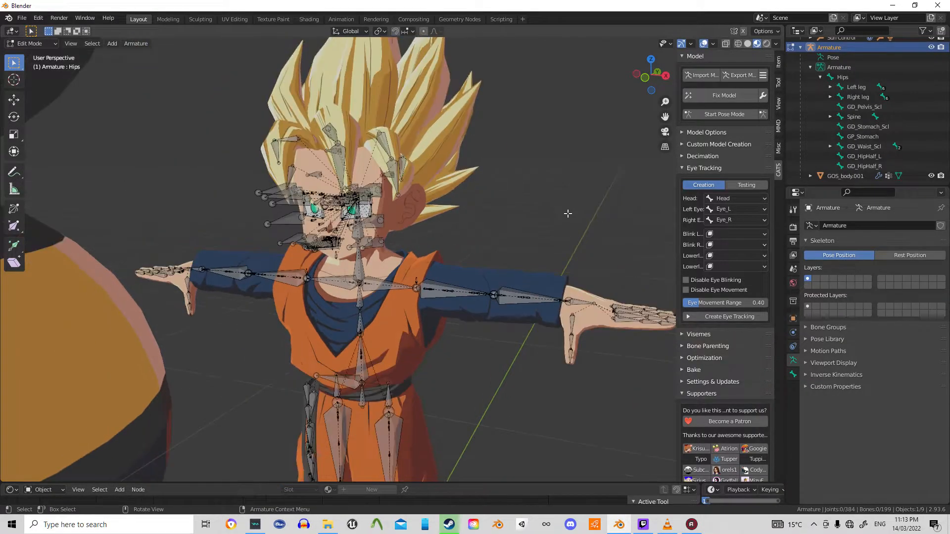
pyautogui.scroll(-2, 544, 230)
pyautogui.scroll(5, 544, 230)
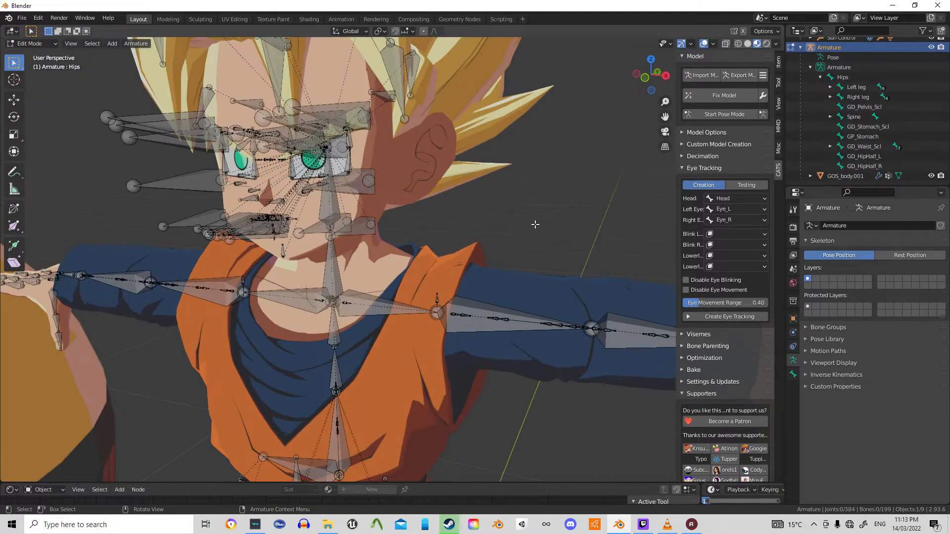
pyautogui.scroll(-4, 523, 217)
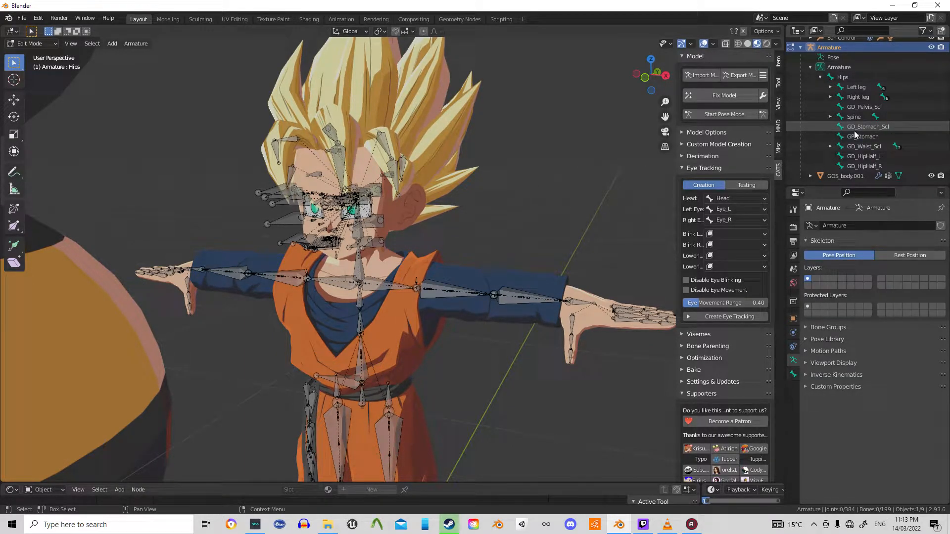
# Merge the weights of GD_Stomach_Scl, GP_Stomach, GD_HipHalf_L and GD_HipHalf_R into their parent bones
pyautogui.keyDown('shift'); pyautogui.moveTo(452, 398); pyautogui.dragTo(519, 289, button='middle'); pyautogui.keyUp('shift')
pyautogui.scroll(3, 519, 290)
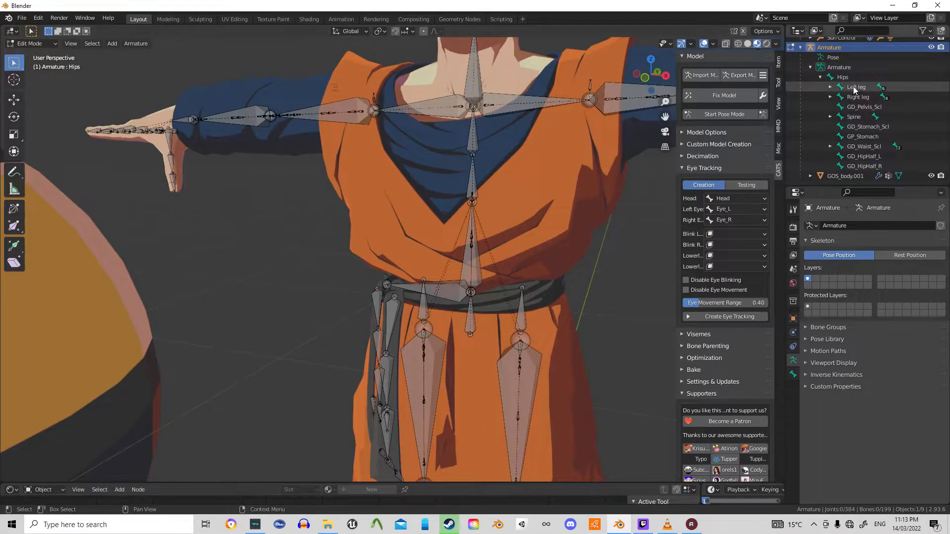
pyautogui.click(877, 126)
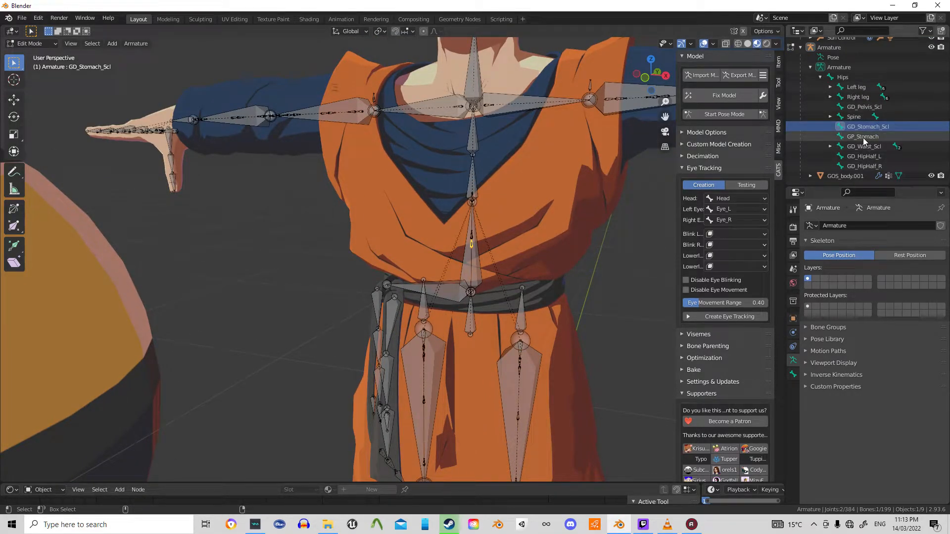
pyautogui.keyDown('ctrl'); pyautogui.click(862, 136); pyautogui.keyUp('ctrl')
pyautogui.keyDown('ctrl'); pyautogui.click(866, 157); pyautogui.keyUp('ctrl')
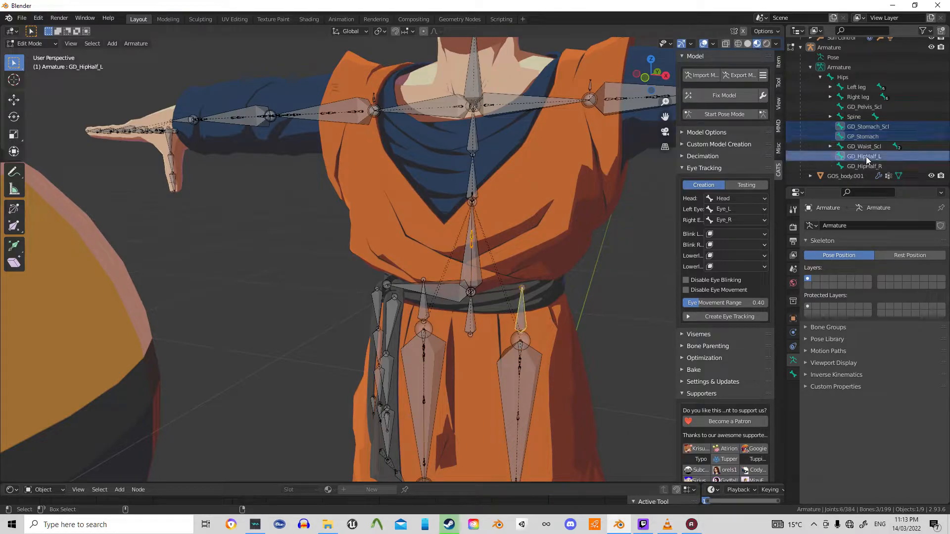
pyautogui.keyDown('ctrl'); pyautogui.click(865, 167); pyautogui.keyUp('ctrl')
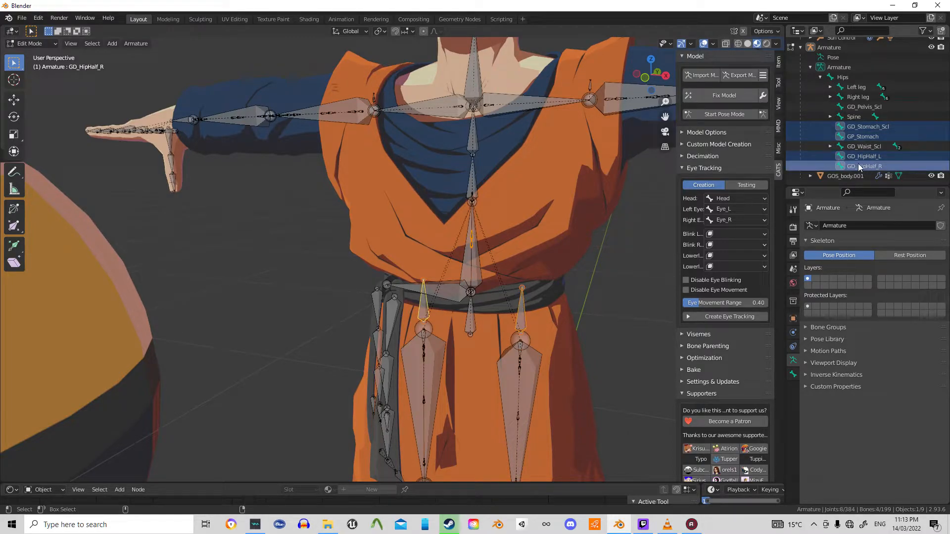
pyautogui.keyDown('shift'); pyautogui.moveTo(580, 154); pyautogui.dragTo(553, 194, button='middle'); pyautogui.keyUp('shift')
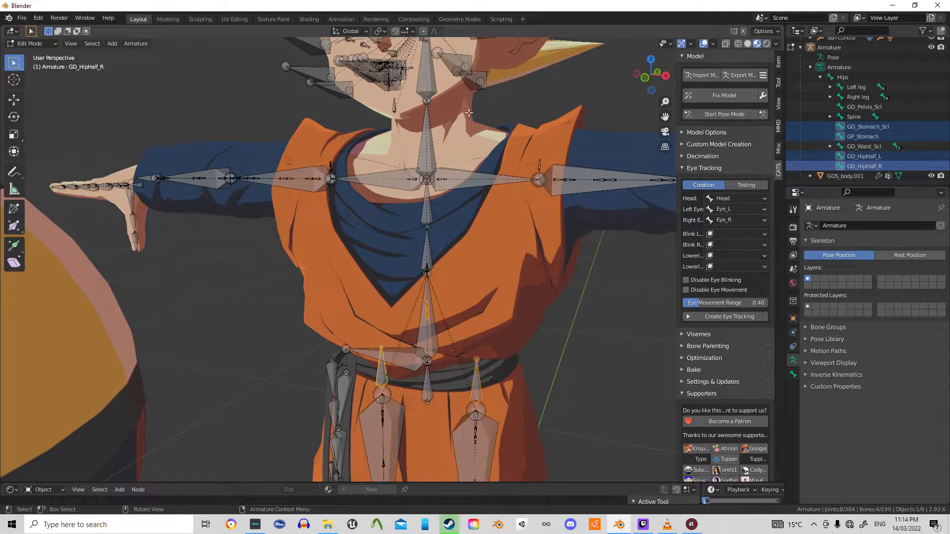
pyautogui.click(682, 133)
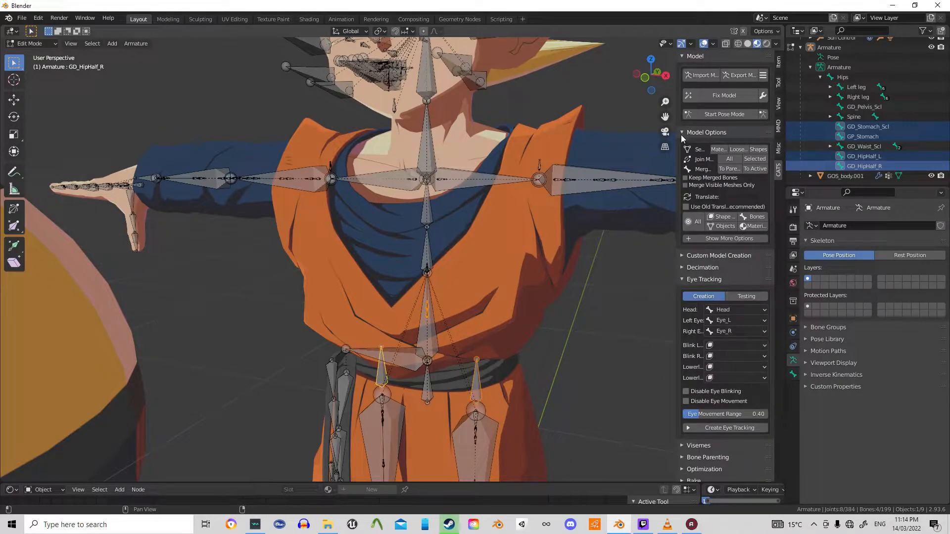
pyautogui.moveTo(676, 156); pyautogui.dragTo(612, 154)
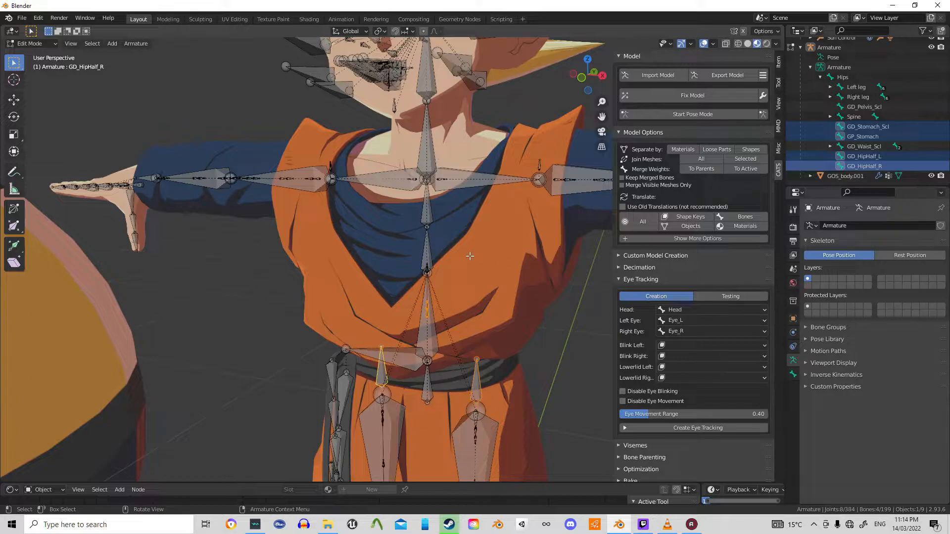
pyautogui.click(694, 170)
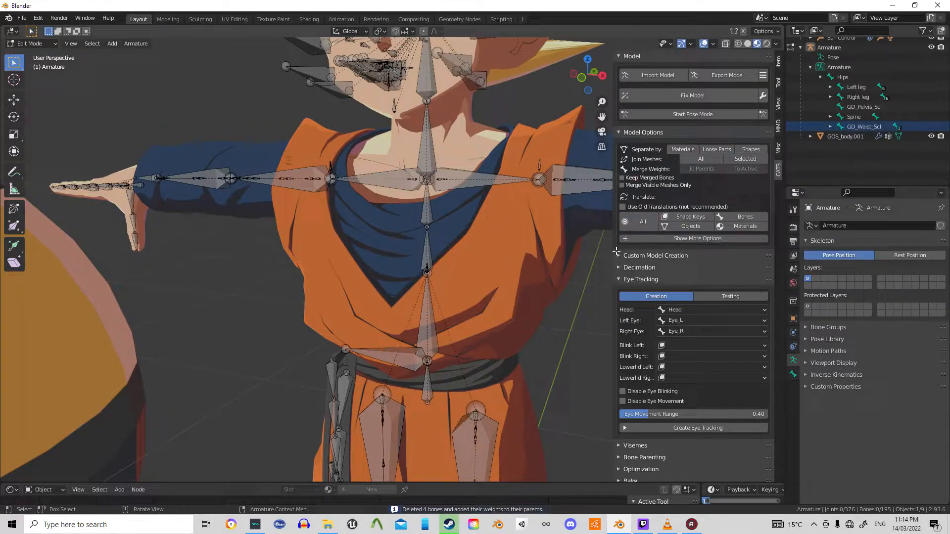
# Merge the weights of GP_Thigh_Up_L, found below GD_Thigh_Up_L in the left leg, into its parent bone
pyautogui.scroll(3, 831, 119)
pyautogui.click(830, 127)
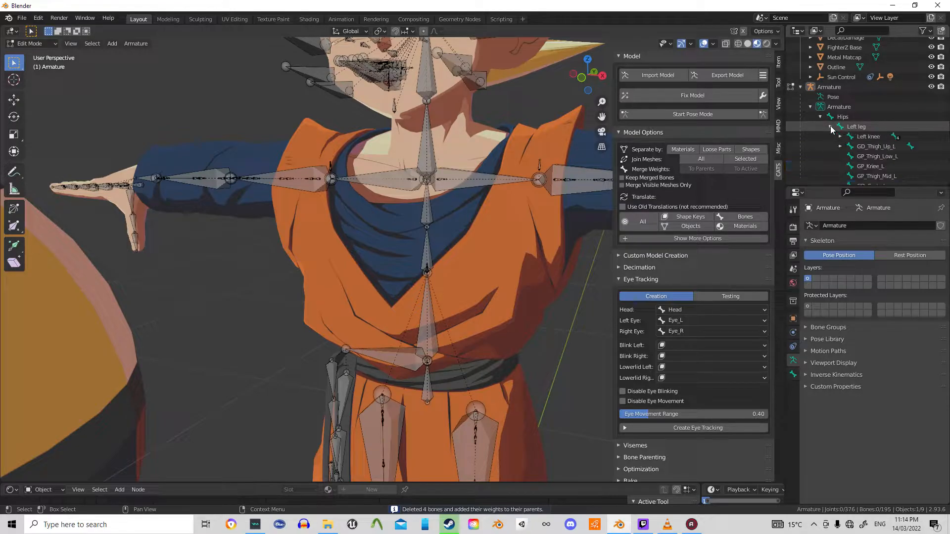
pyautogui.click(840, 146)
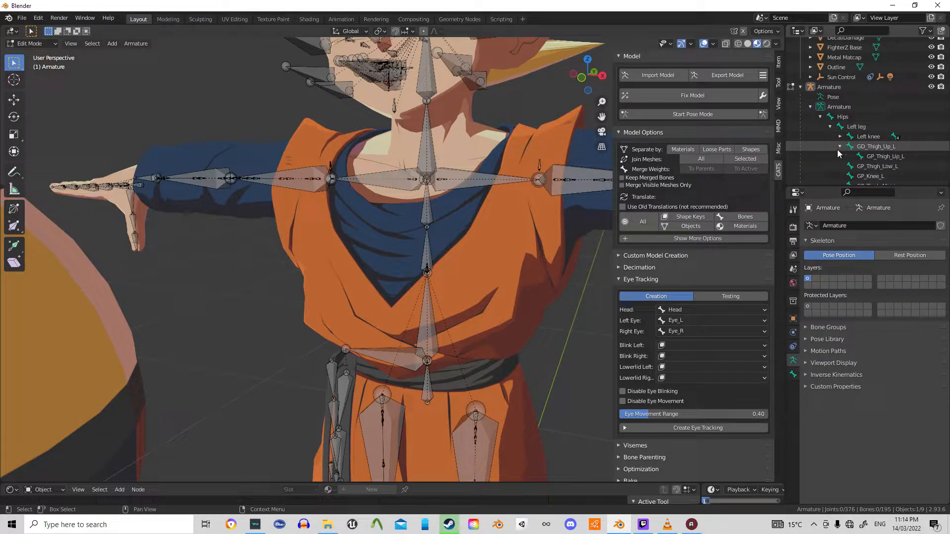
pyautogui.scroll(-5, 836, 148)
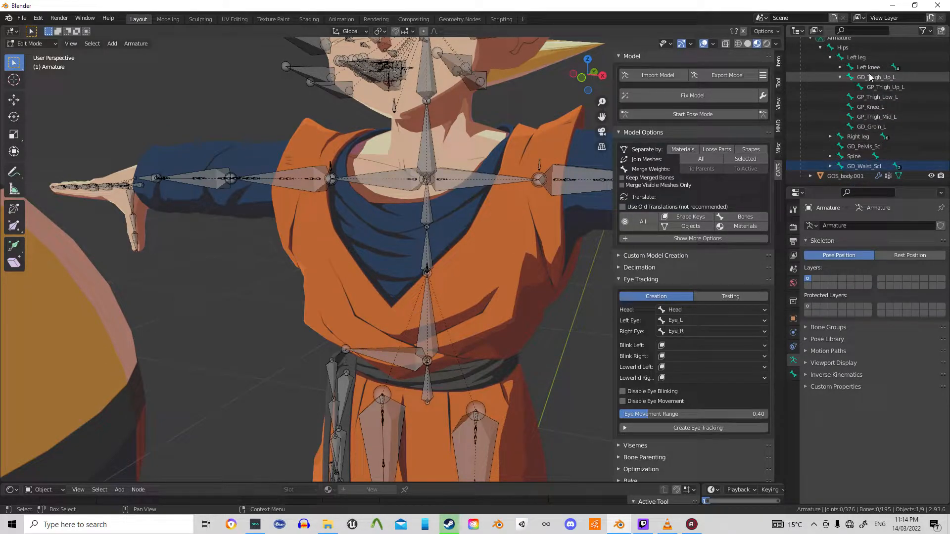
pyautogui.click(876, 87)
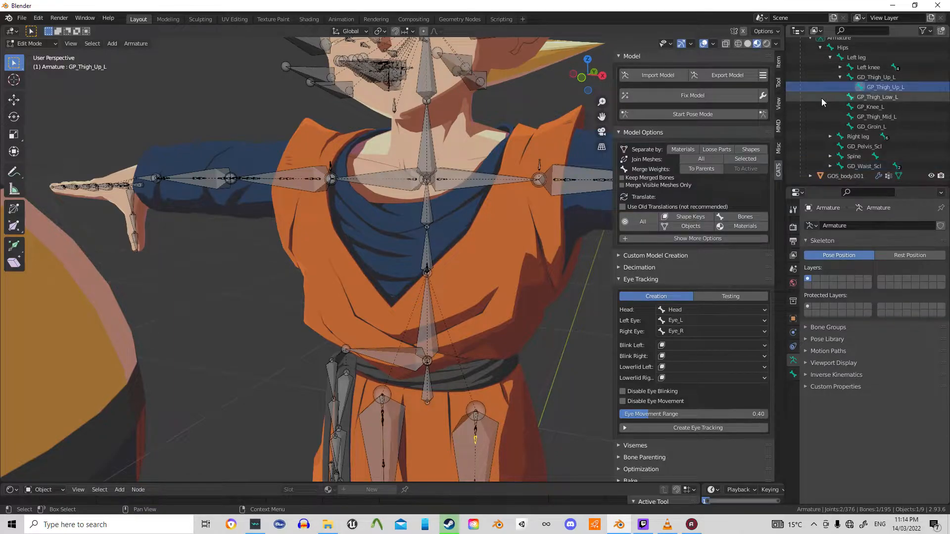
pyautogui.click(707, 168)
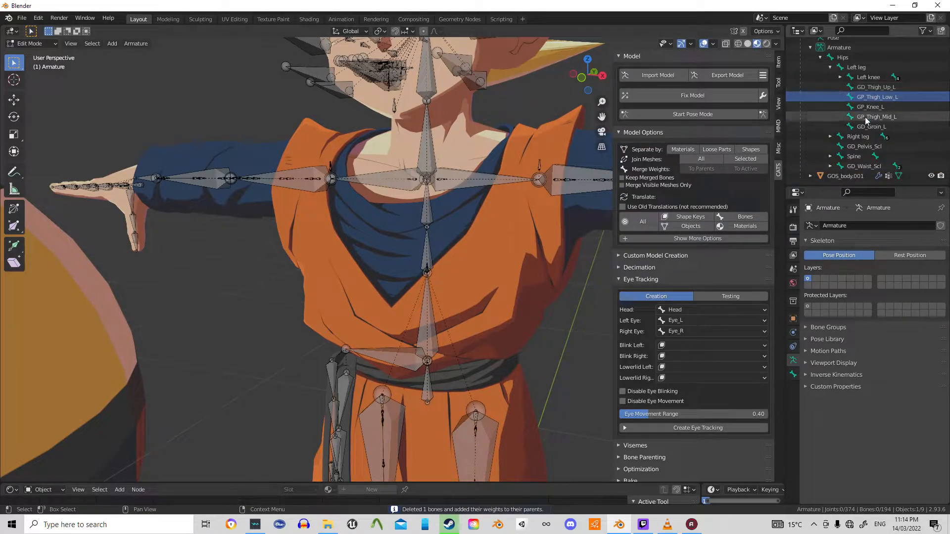
# Merge the weights of GD_Thigh_Up_L, GP_Thigh_Low_L, GP_Knee_L, GP_Thigh_Mid_L and GD_Groin_L into their parent bone
pyautogui.click(874, 87)
pyautogui.keyDown('shift'); pyautogui.click(872, 127); pyautogui.keyUp('shift')
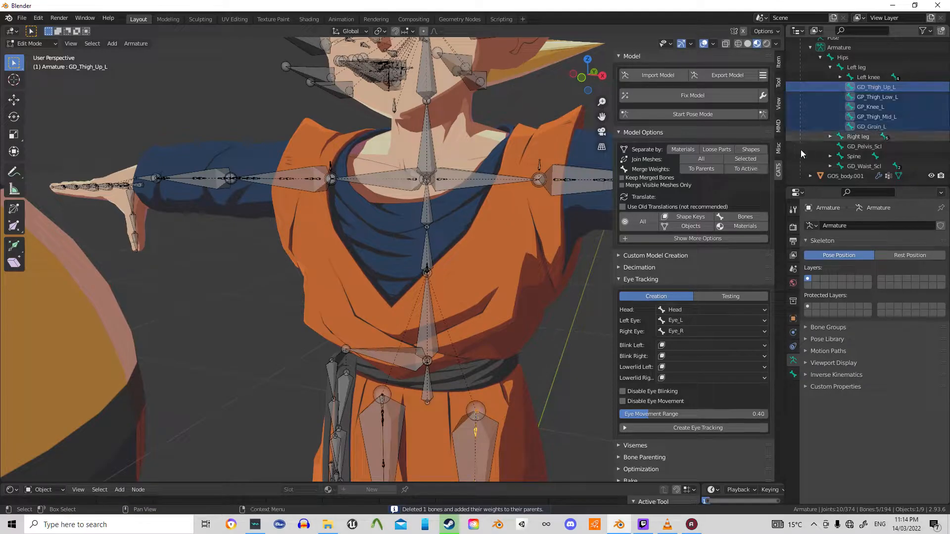
pyautogui.click(713, 166)
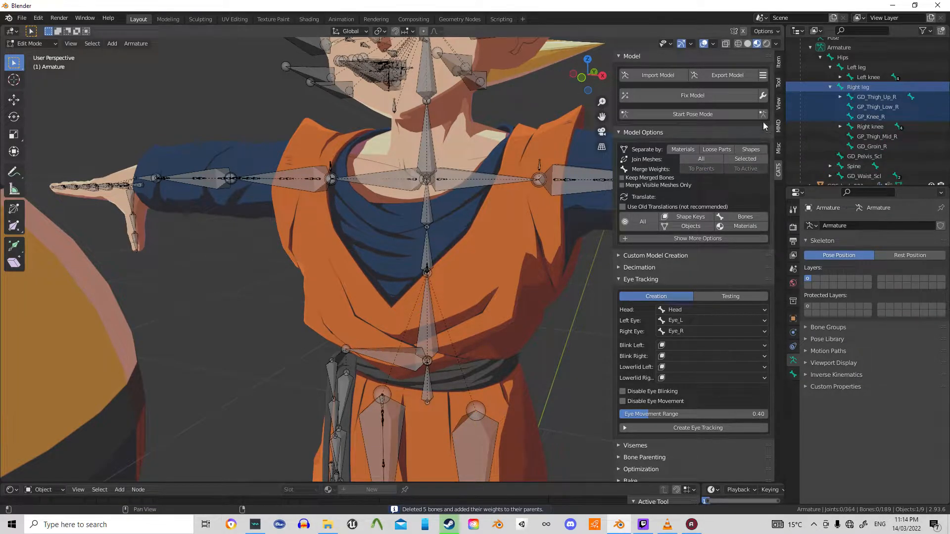
# Merge the weights of GP_Calf_Up_L, GP_Calf_Low_L and GP_Calf_Mid_L under the left knee into their parent bone
pyautogui.click(840, 77)
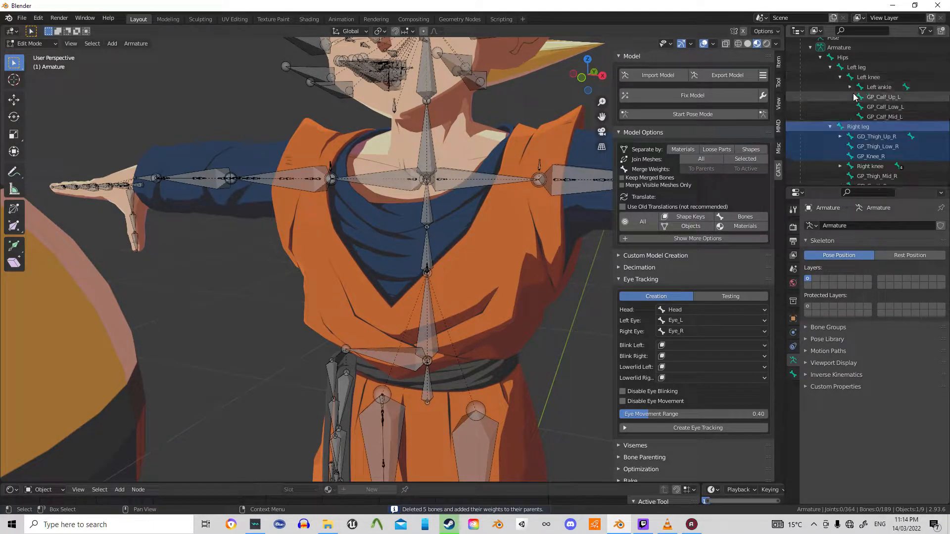
pyautogui.click(878, 97)
pyautogui.keyDown('shift'); pyautogui.click(882, 112); pyautogui.keyUp('shift')
pyautogui.keyDown('shift'); pyautogui.moveTo(359, 379); pyautogui.dragTo(379, 214, button='middle'); pyautogui.keyUp('shift')
pyautogui.scroll(-3, 489, 245)
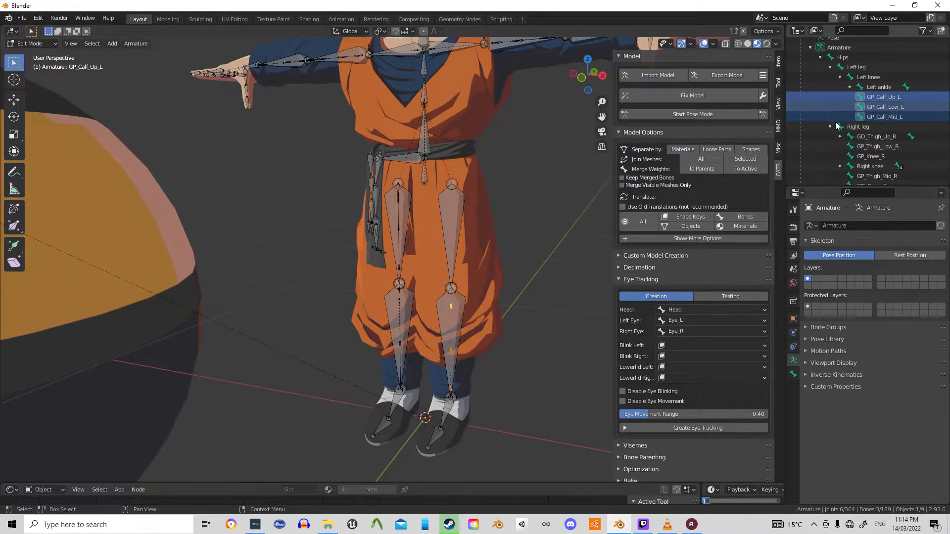
pyautogui.click(721, 170)
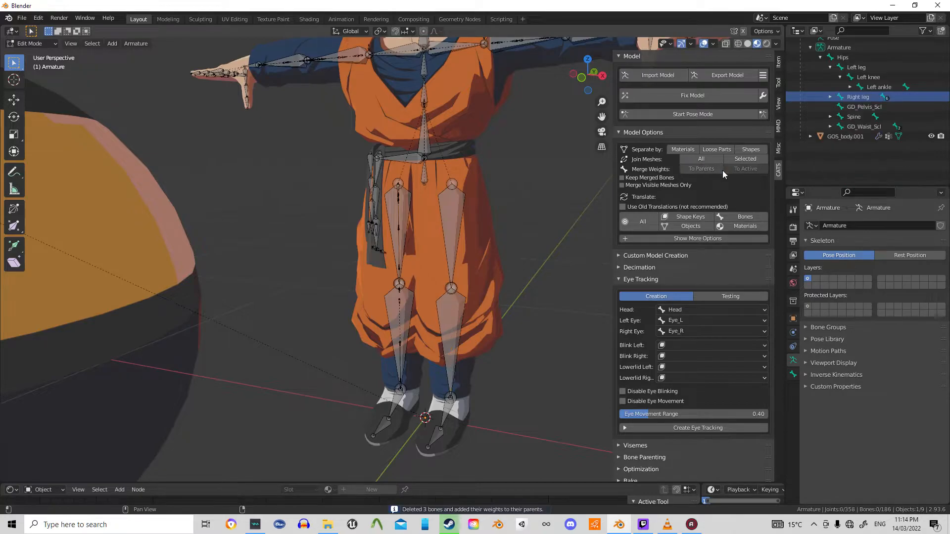
# Merge the weights of the GD_Pelvis_Scl bone under Hips into its parent
pyautogui.scroll(2, 823, 110)
pyautogui.keyDown('shift'); pyautogui.moveTo(441, 143); pyautogui.dragTo(411, 221, button='middle'); pyautogui.keyUp('shift')
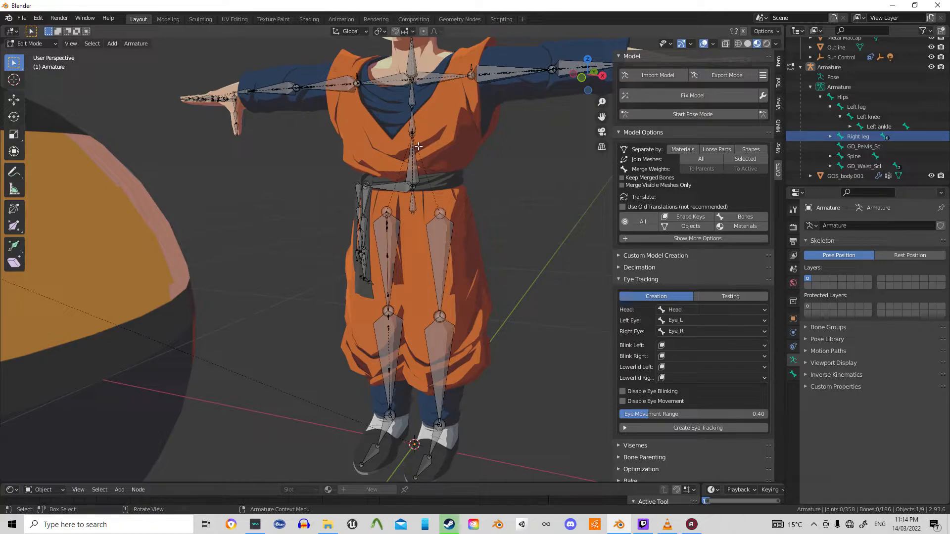
pyautogui.keyDown('shift'); pyautogui.moveTo(440, 165); pyautogui.dragTo(442, 241, button='middle'); pyautogui.keyUp('shift')
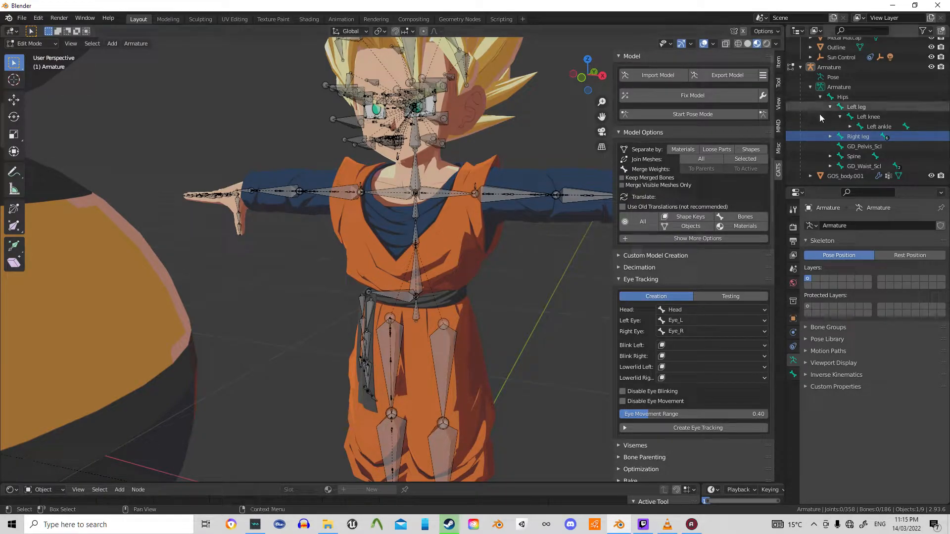
pyautogui.click(863, 148)
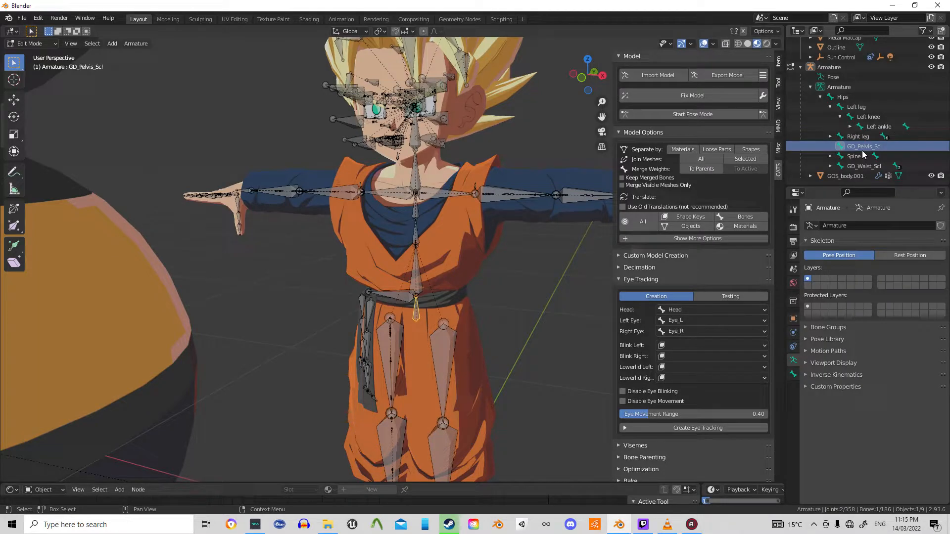
pyautogui.click(700, 169)
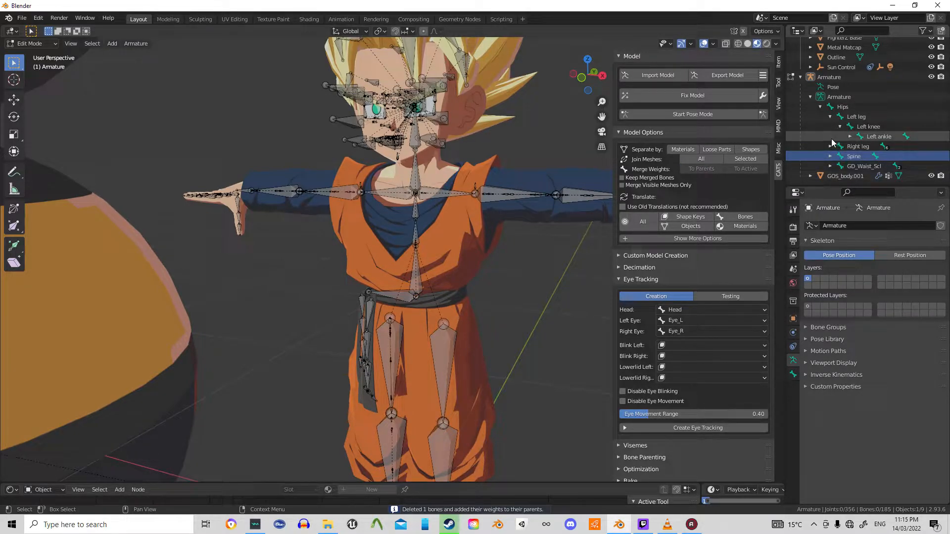
# Merge GP_Thigh_Low_R, GP_Knee_R, GP_Thigh_Mid_R, GD_Groin_R and GP_Thigh_Up_R weights into their parents, followed by GD_Thigh_Up_R
pyautogui.click(831, 146)
pyautogui.scroll(-2, 834, 141)
pyautogui.click(871, 125)
pyautogui.keyDown('ctrl'); pyautogui.click(876, 135); pyautogui.keyUp('ctrl')
pyautogui.keyDown('ctrl'); pyautogui.click(869, 155); pyautogui.keyUp('ctrl')
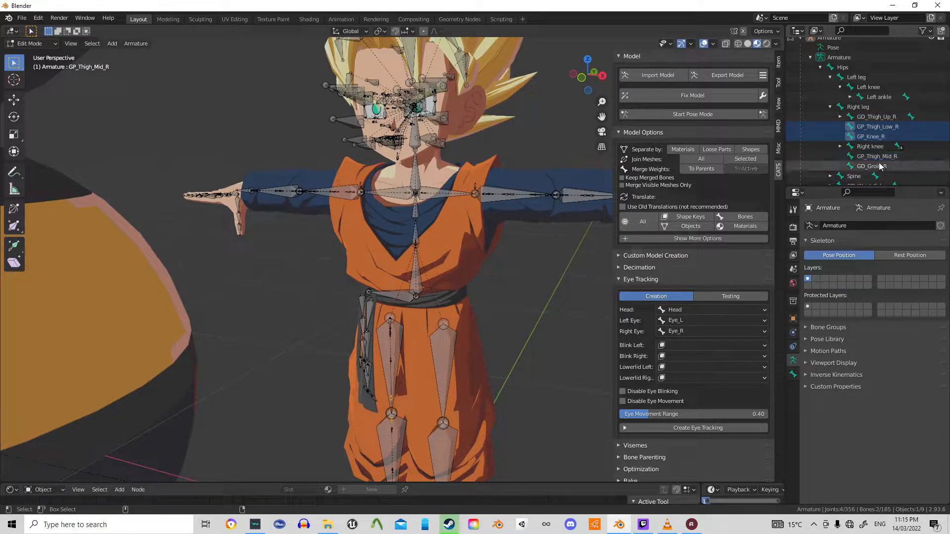
pyautogui.keyDown('ctrl'); pyautogui.click(874, 167); pyautogui.keyUp('ctrl')
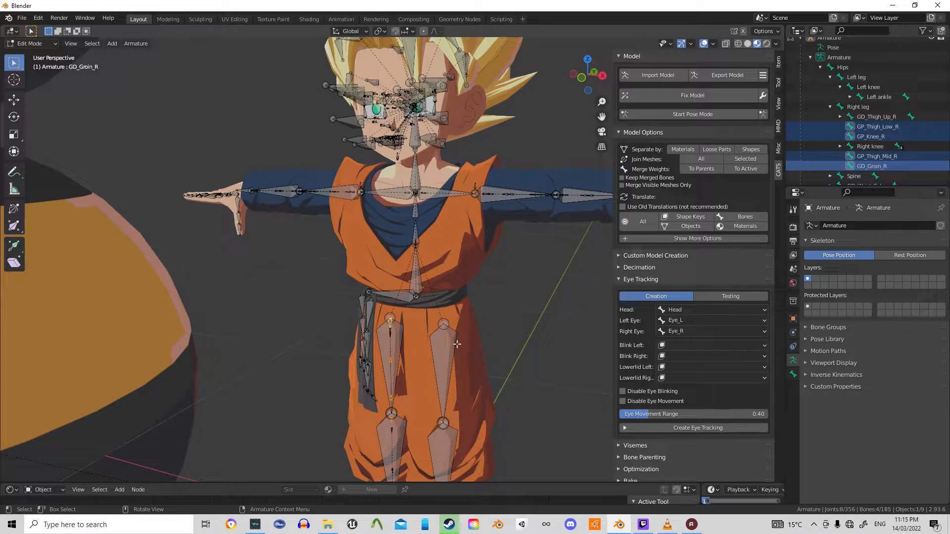
pyautogui.click(840, 117)
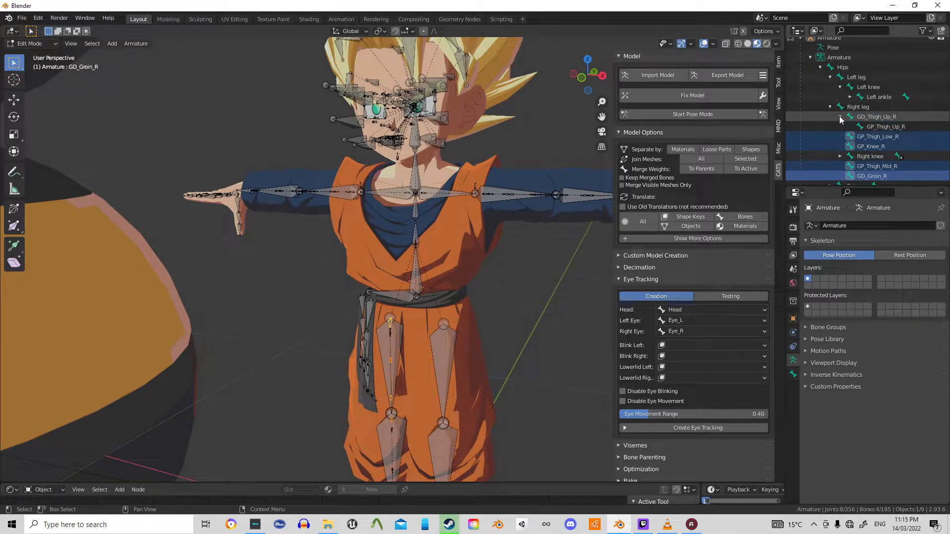
pyautogui.keyDown('ctrl'); pyautogui.click(883, 126); pyautogui.keyUp('ctrl')
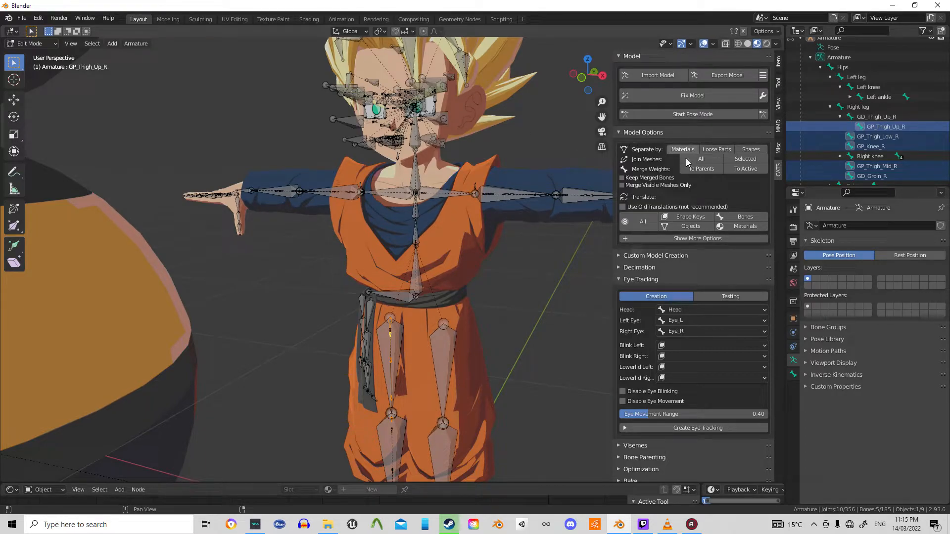
pyautogui.click(702, 170)
pyautogui.click(863, 136)
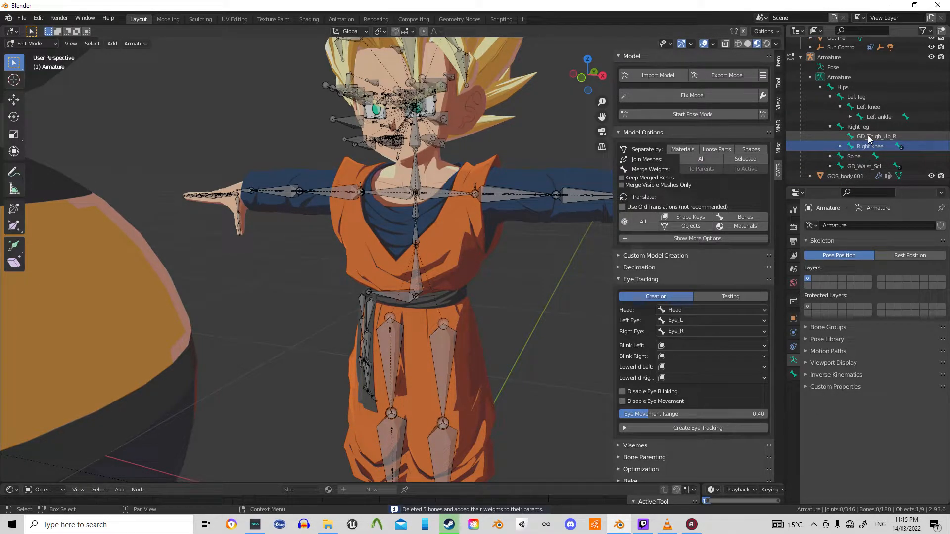
pyautogui.click(714, 172)
# Bring up the status bar's display options to check the Scene Statistics setting, leaving it as it is
pyautogui.keyDown('shift'); pyautogui.moveTo(511, 274); pyautogui.dragTo(547, 173, button='middle'); pyautogui.keyUp('shift')
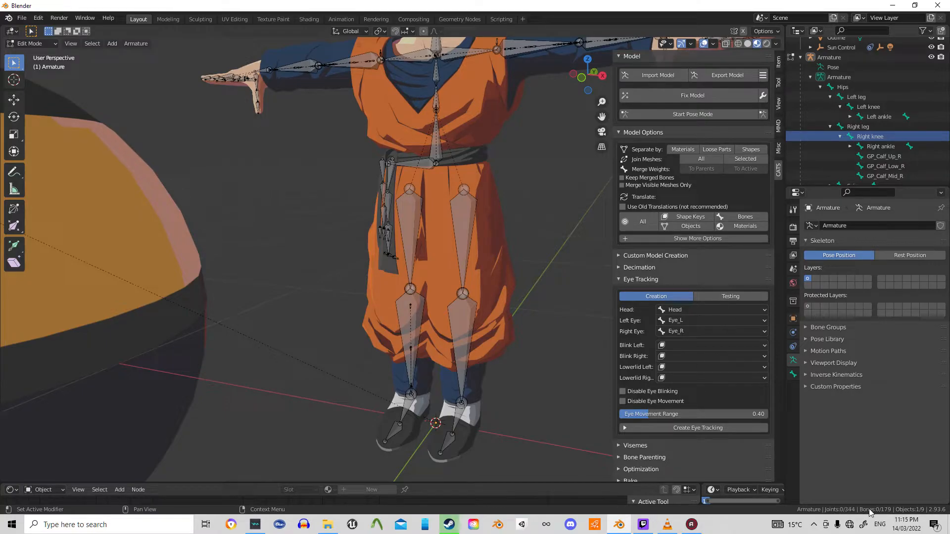
pyautogui.rightClick(881, 515)
pyautogui.rightClick(881, 512)
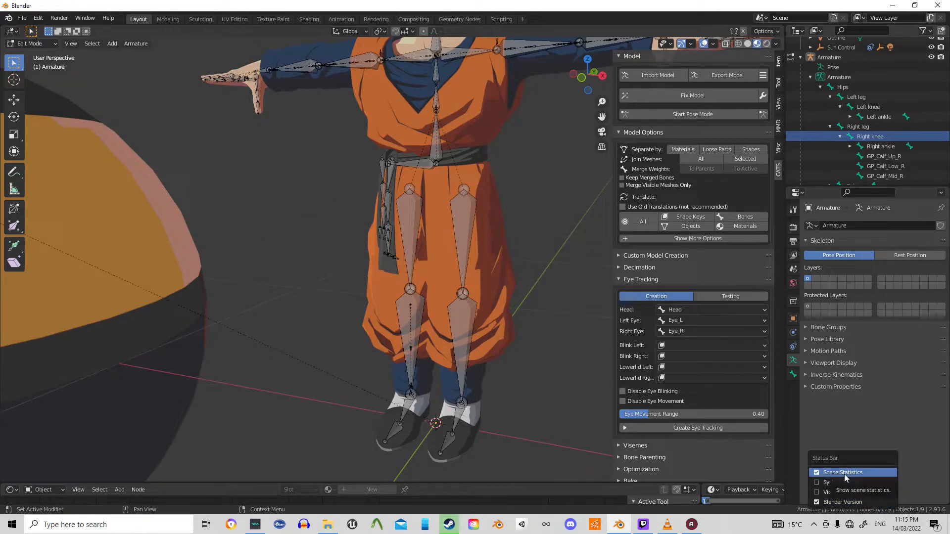
pyautogui.scroll(-1, 494, 141)
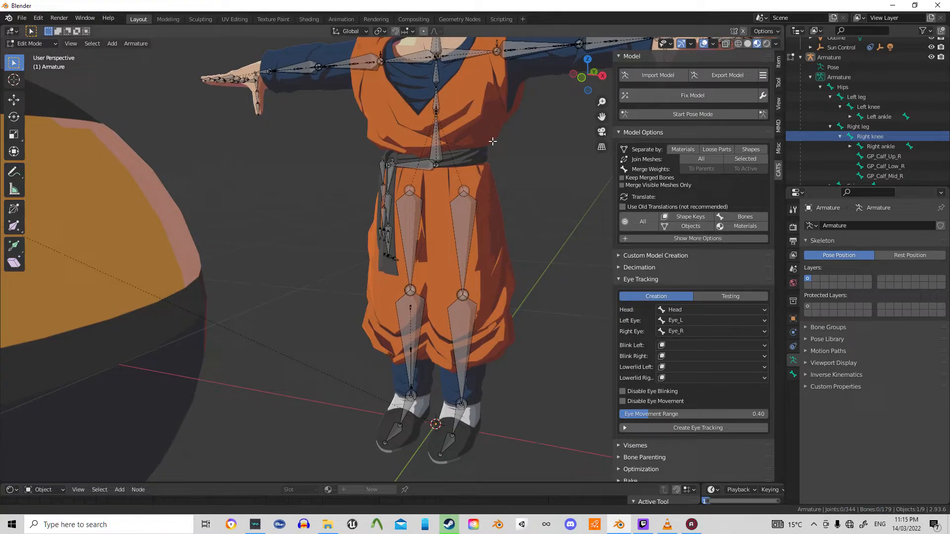
# Merge the weights of GP_Calf_Up_R, GP_Calf_Low_R and GP_Calf_Mid_R under the right knee into their parent bone
pyautogui.keyDown('shift'); pyautogui.moveTo(506, 105); pyautogui.dragTo(451, 233, button='middle'); pyautogui.keyUp('shift')
pyautogui.click(873, 155)
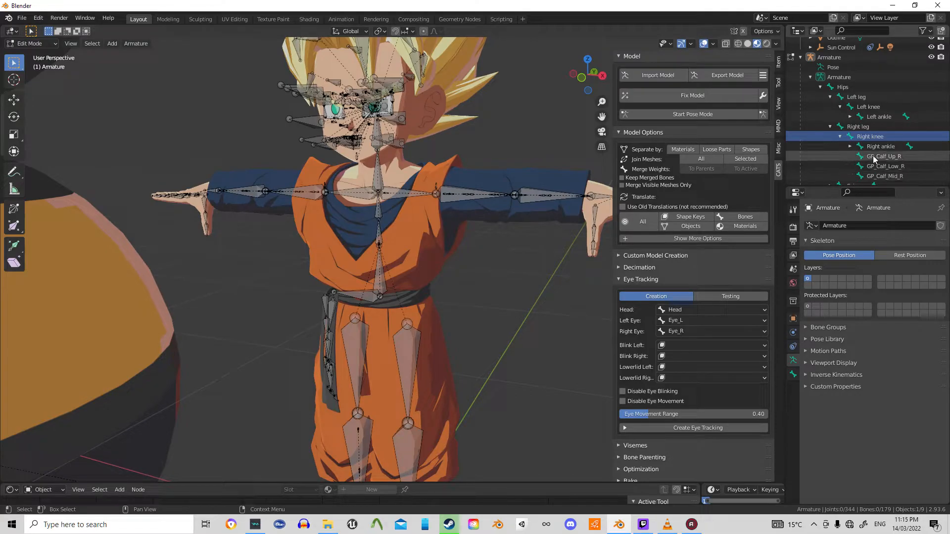
pyautogui.keyDown('shift'); pyautogui.click(891, 177); pyautogui.keyUp('shift')
pyautogui.click(708, 168)
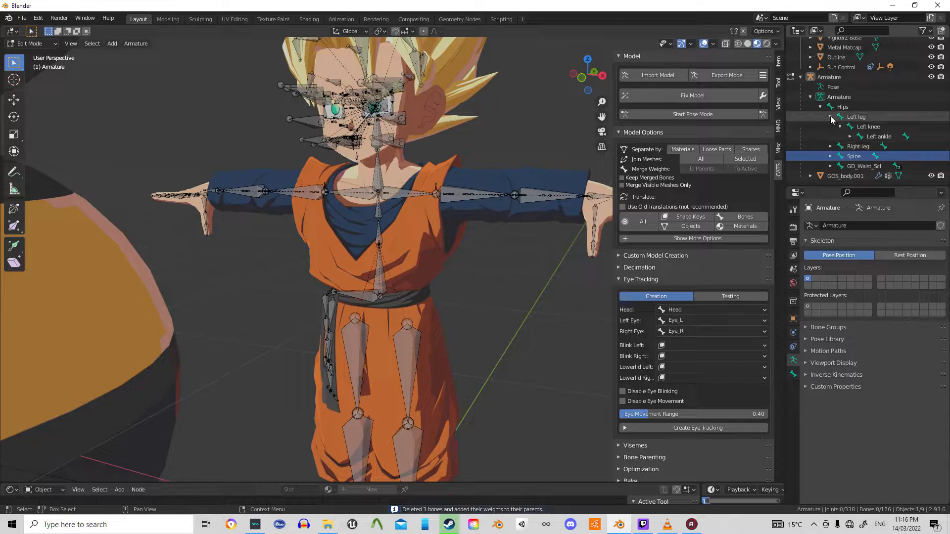
# Expand GD_Waist_Scl in the bone hierarchy and examine the sash bone chains hanging from the waist, including GDU_Sash_L1
pyautogui.click(830, 117)
pyautogui.click(826, 168)
pyautogui.keyDown('shift'); pyautogui.moveTo(518, 216); pyautogui.dragTo(602, 131, button='middle'); pyautogui.keyUp('shift')
pyautogui.scroll(3, 425, 227)
pyautogui.moveTo(396, 223); pyautogui.dragTo(238, 171, button='middle')
pyautogui.scroll(3, 324, 160)
pyautogui.keyDown('shift'); pyautogui.moveTo(324, 160); pyautogui.dragTo(342, 143, button='middle'); pyautogui.keyUp('shift')
pyautogui.click(332, 148)
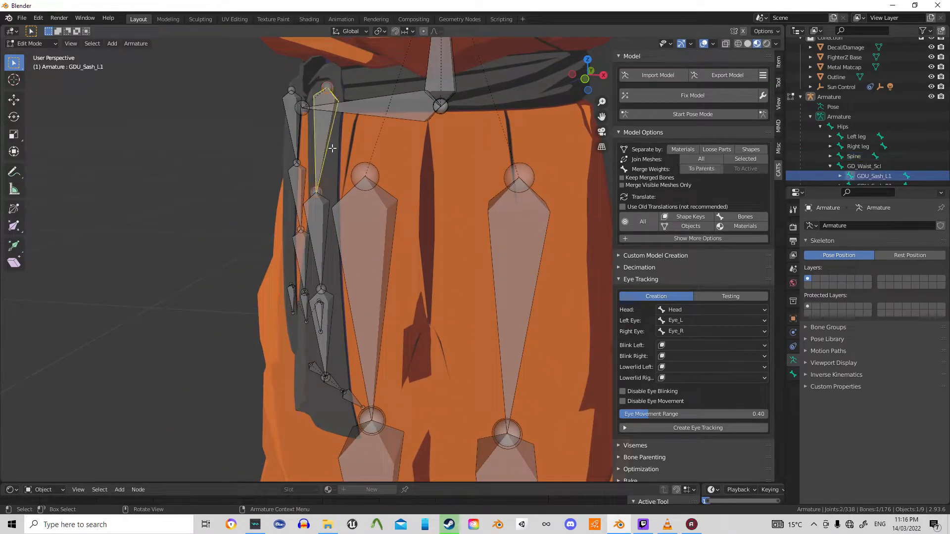
pyautogui.press('c')
pyautogui.middleClick(330, 132)
pyautogui.press('Escape')
pyautogui.scroll(-8, 317, 163)
pyautogui.moveTo(365, 205); pyautogui.dragTo(380, 187, button='middle')
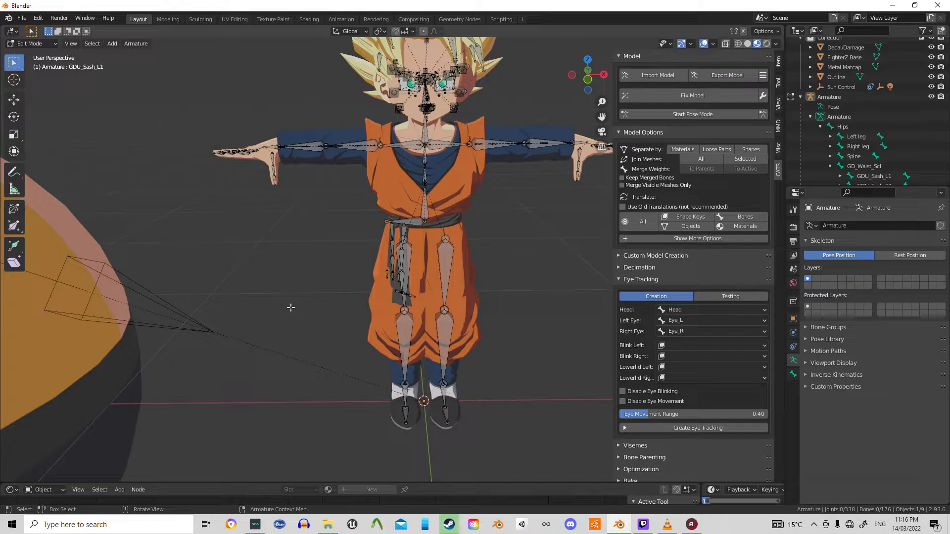
pyautogui.scroll(5, 371, 326)
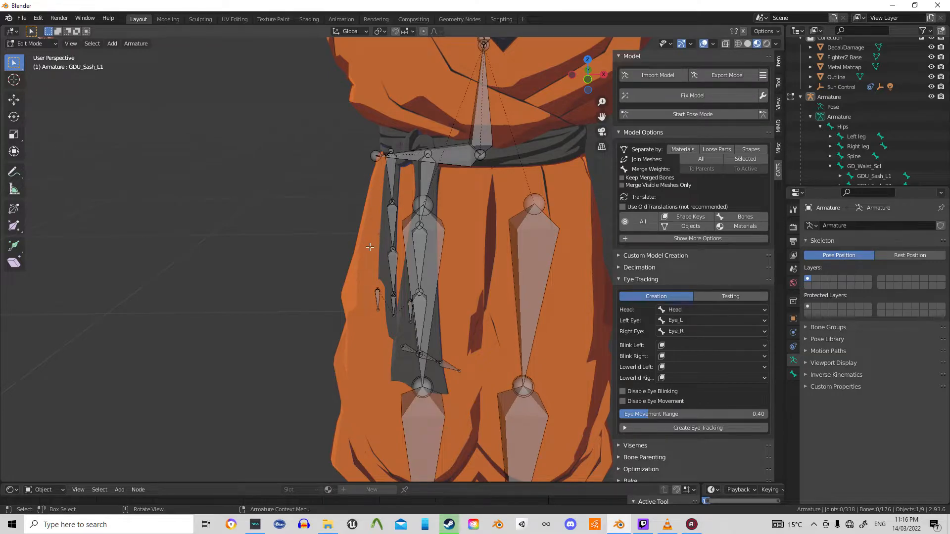
# Examine the sash bones around the waist and the whole armature from several angles
pyautogui.scroll(-6, 370, 247)
pyautogui.scroll(1, 318, 176)
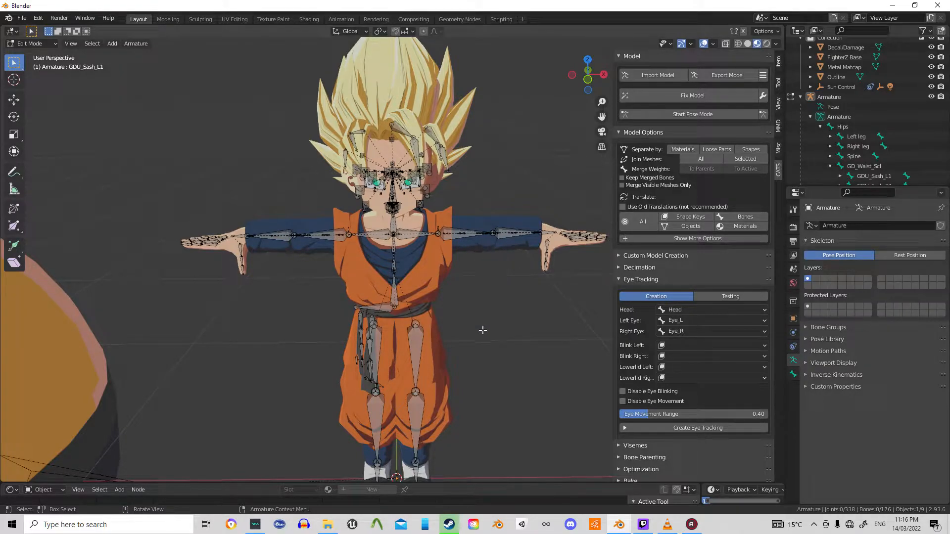
pyautogui.moveTo(426, 390); pyautogui.dragTo(465, 346, button='middle')
pyautogui.scroll(3, 460, 307)
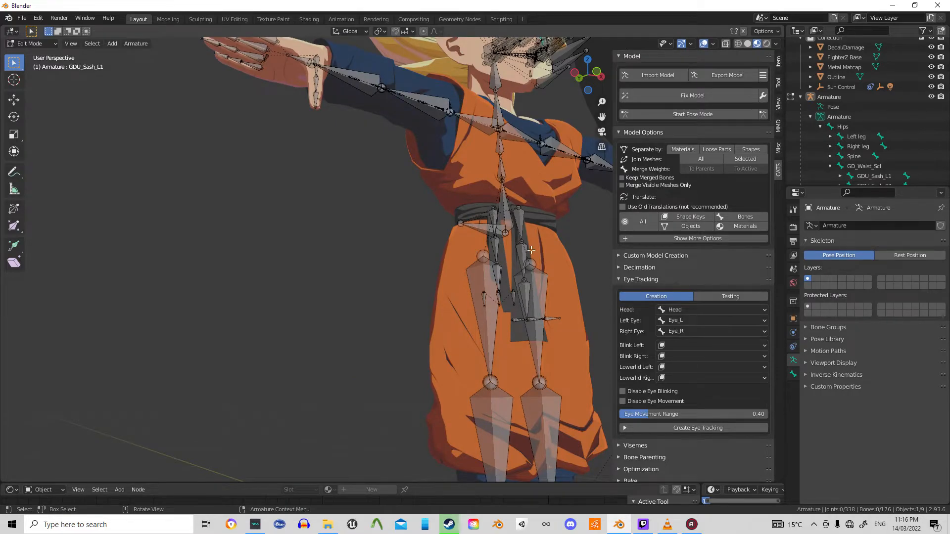
pyautogui.moveTo(532, 249); pyautogui.dragTo(458, 282, button='middle')
pyautogui.scroll(-1, 458, 282)
pyautogui.scroll(-2, 835, 135)
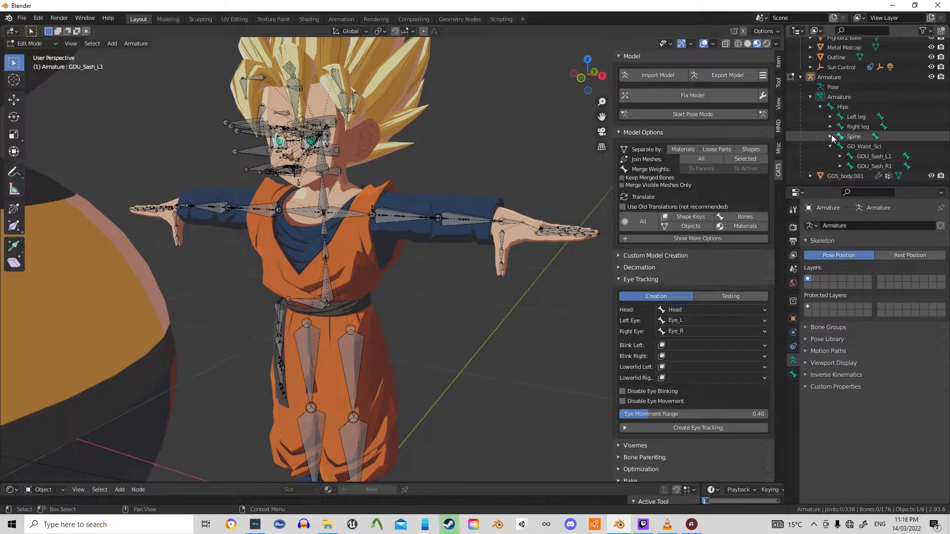
# Collapse GD_Waist_Scl, expand Spine down to the Chest's children, and merge GD_Chest_Scl's weights into its parent
pyautogui.scroll(2, 828, 148)
pyautogui.click(830, 156)
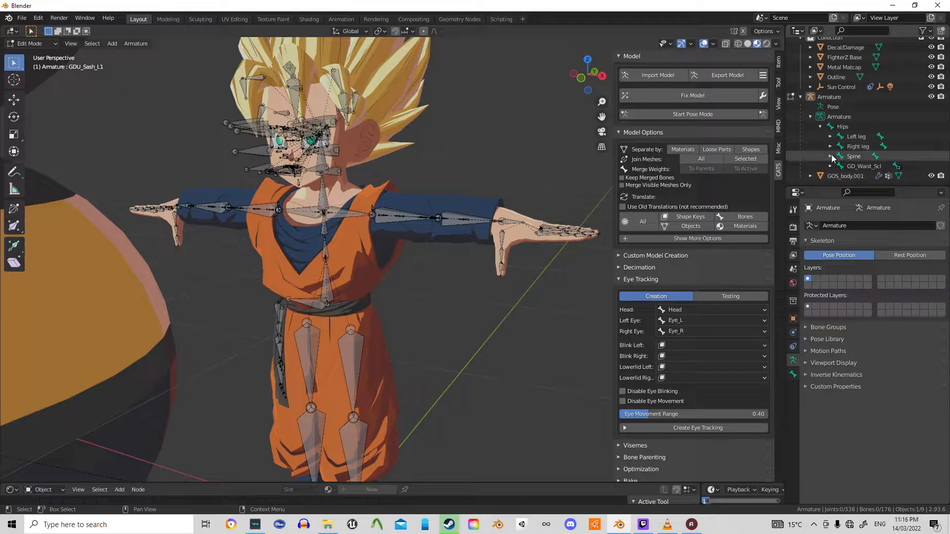
pyautogui.click(840, 166)
pyautogui.scroll(-5, 841, 171)
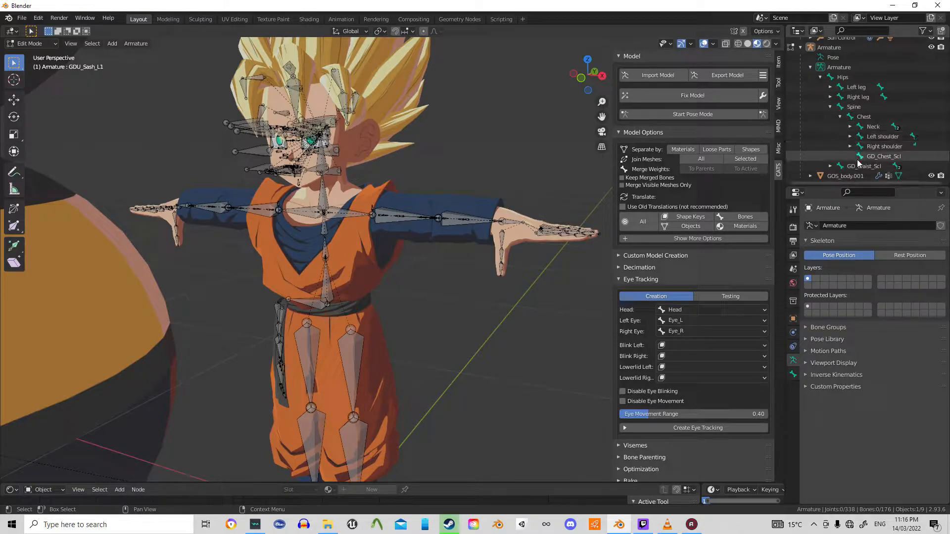
pyautogui.click(878, 157)
pyautogui.click(701, 169)
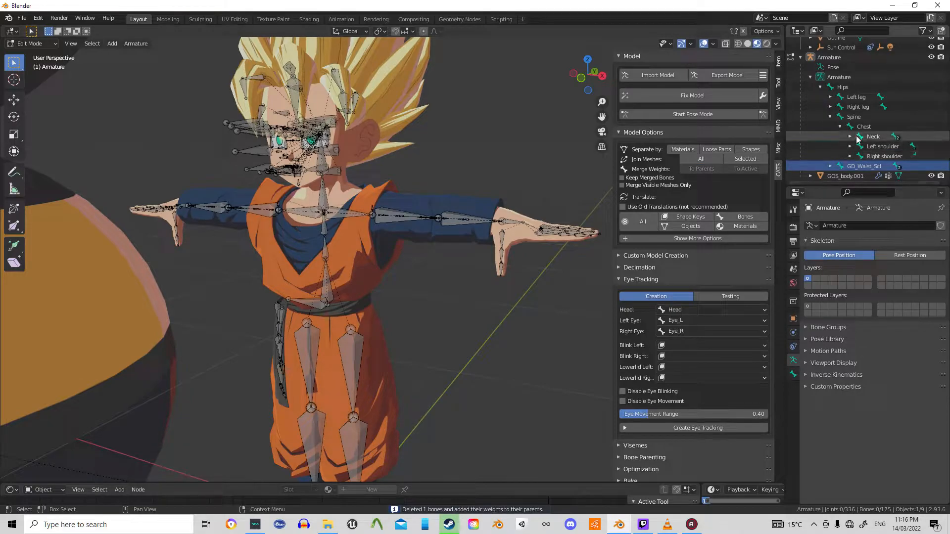
# Merge the weights of GP_ShldrHalf_L and GP_Clavicle_L under the left shoulder into their parent bone
pyautogui.click(850, 146)
pyautogui.scroll(-3, 866, 144)
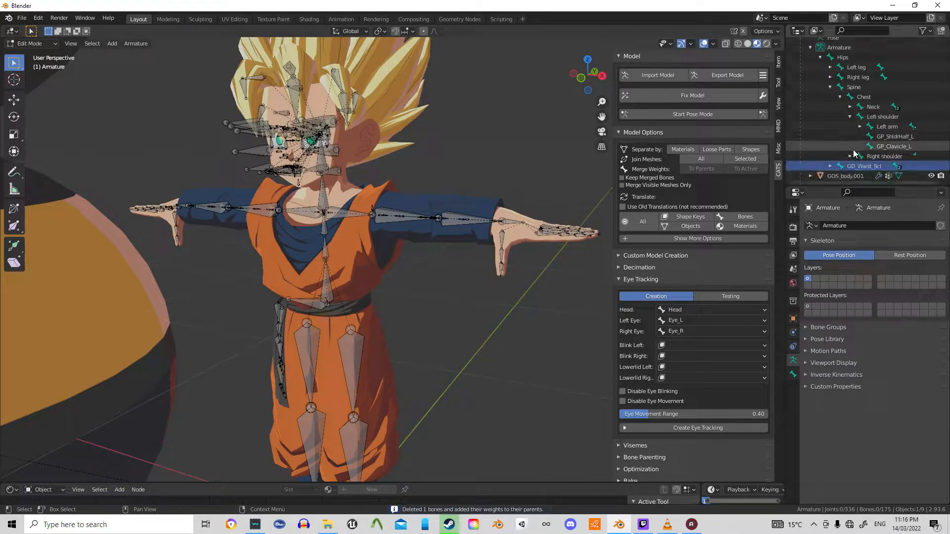
pyautogui.click(885, 137)
pyautogui.keyDown('shift'); pyautogui.click(900, 146); pyautogui.keyUp('shift')
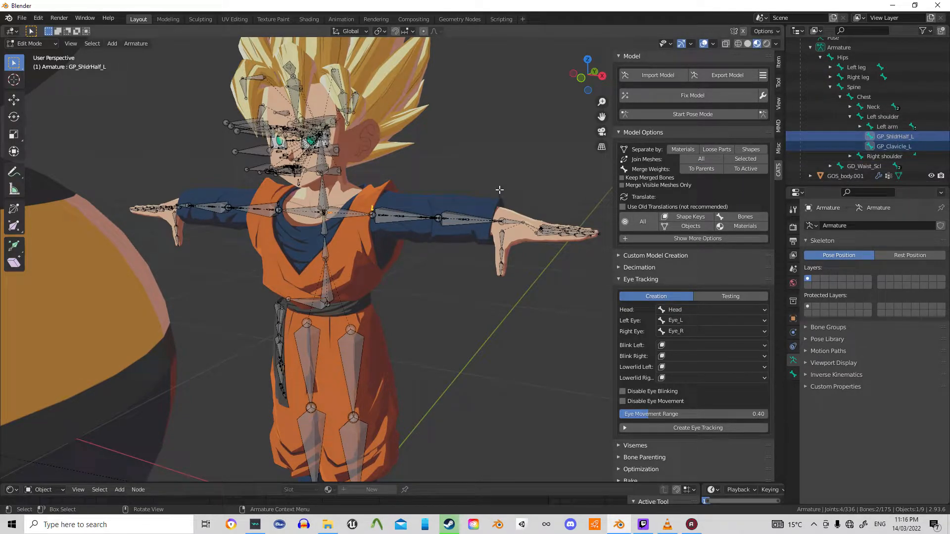
pyautogui.click(718, 168)
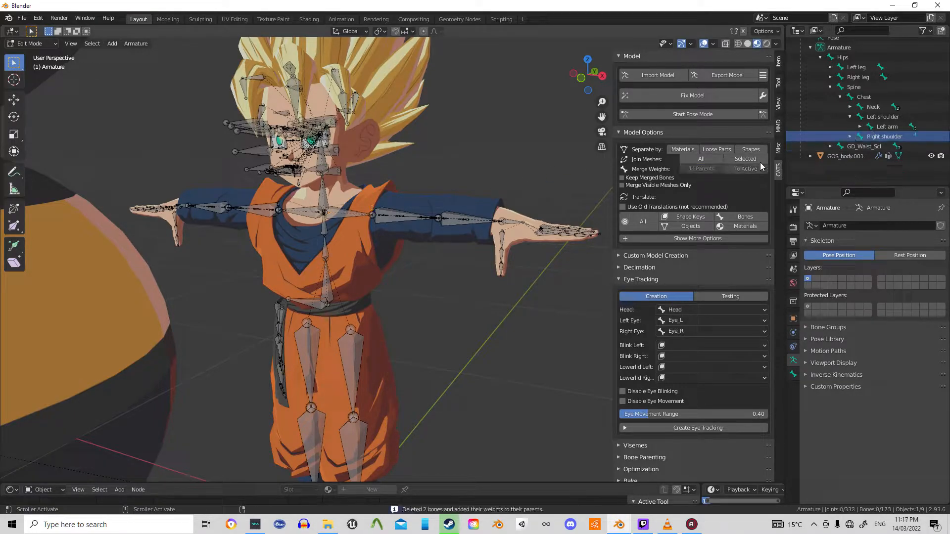
# Merge the weights of GP_Uparm_Low_L, GP_Elbow_L and GP_Uparm_Mid_L under the left arm into their parents
pyautogui.click(860, 146)
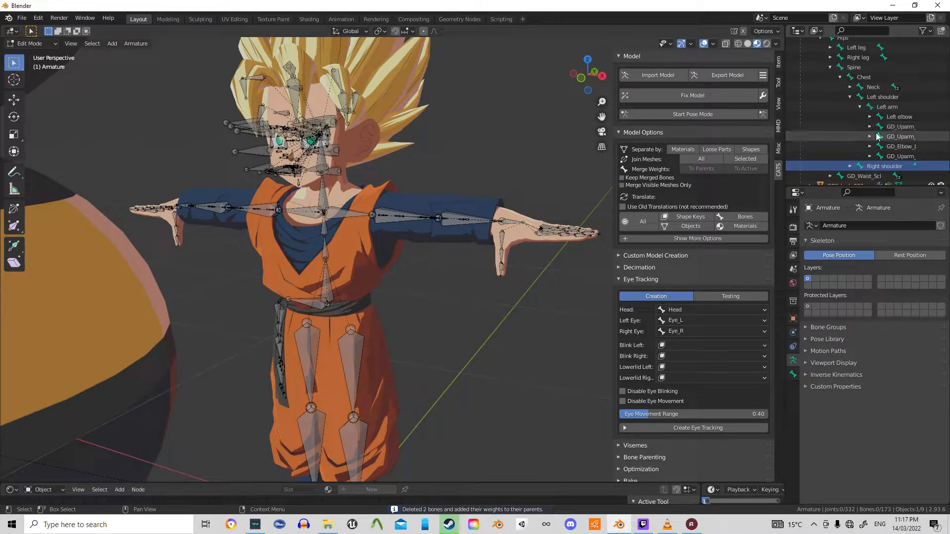
pyautogui.click(872, 136)
pyautogui.click(868, 156)
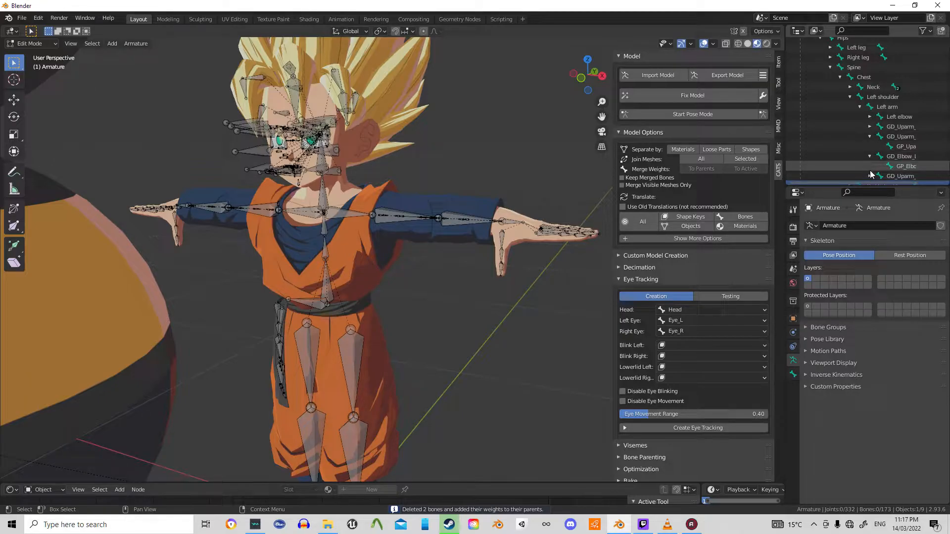
pyautogui.click(869, 170)
pyautogui.scroll(-2, 869, 179)
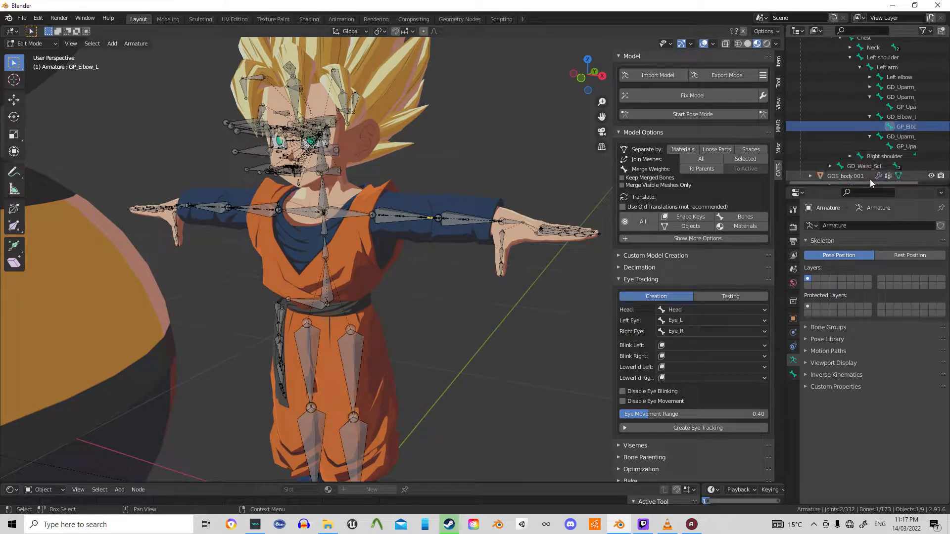
pyautogui.moveTo(867, 182); pyautogui.dragTo(897, 190)
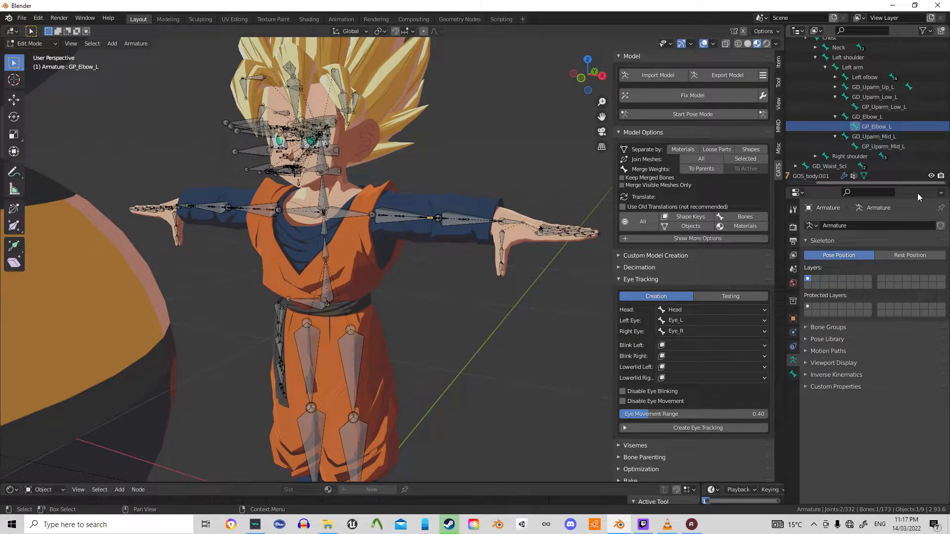
pyautogui.keyDown('ctrl'); pyautogui.click(883, 146); pyautogui.keyUp('ctrl')
pyautogui.keyDown('ctrl'); pyautogui.click(883, 107); pyautogui.keyUp('ctrl')
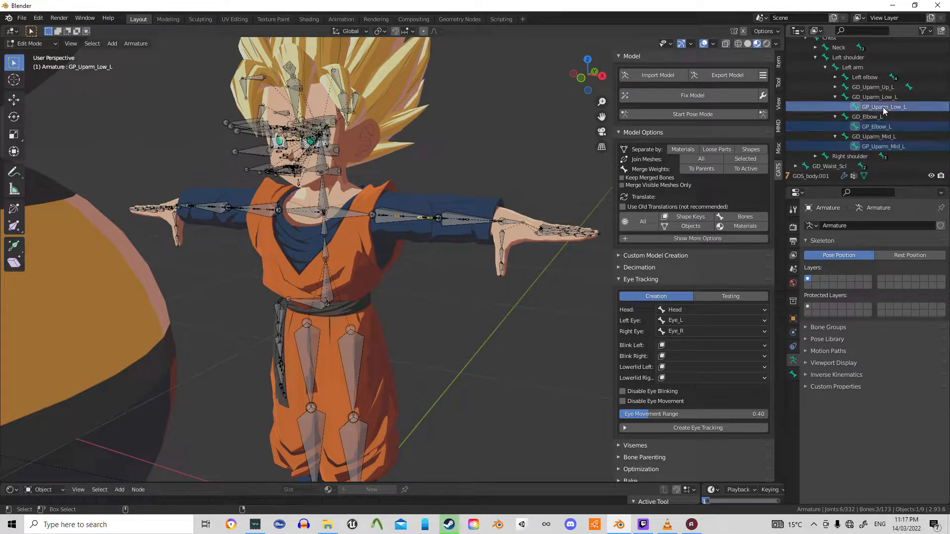
pyautogui.click(707, 168)
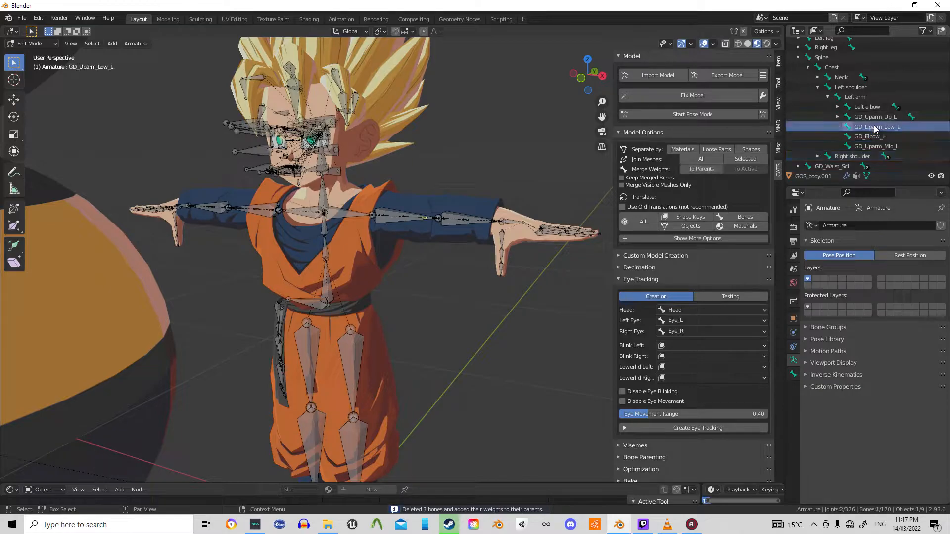
# Merge GD_Uparm_Low_L, GD_Elbow_L and GD_Uparm_Mid_L weights into their parent, followed by GP_Uparm_Up_L and GD_Uparm_Up_L
pyautogui.click(705, 169)
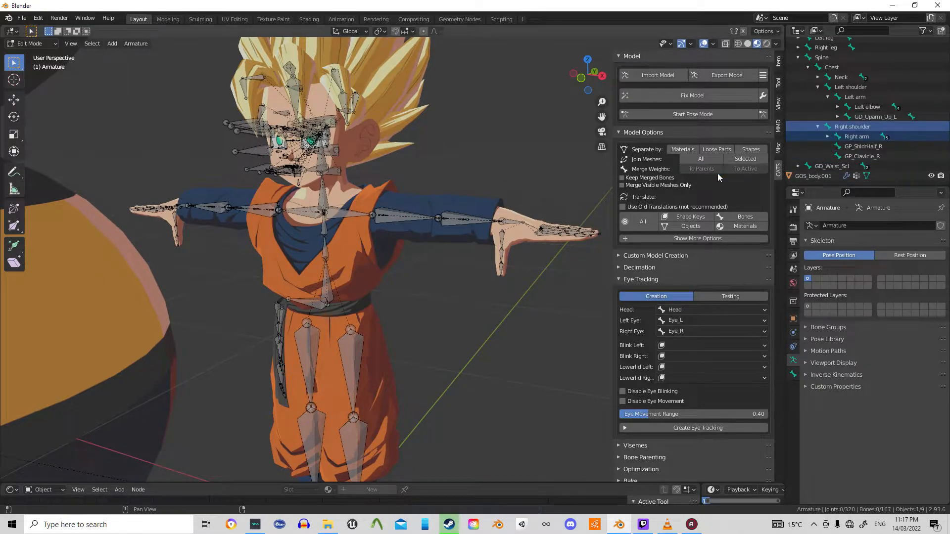
pyautogui.click(837, 116)
pyautogui.click(851, 126)
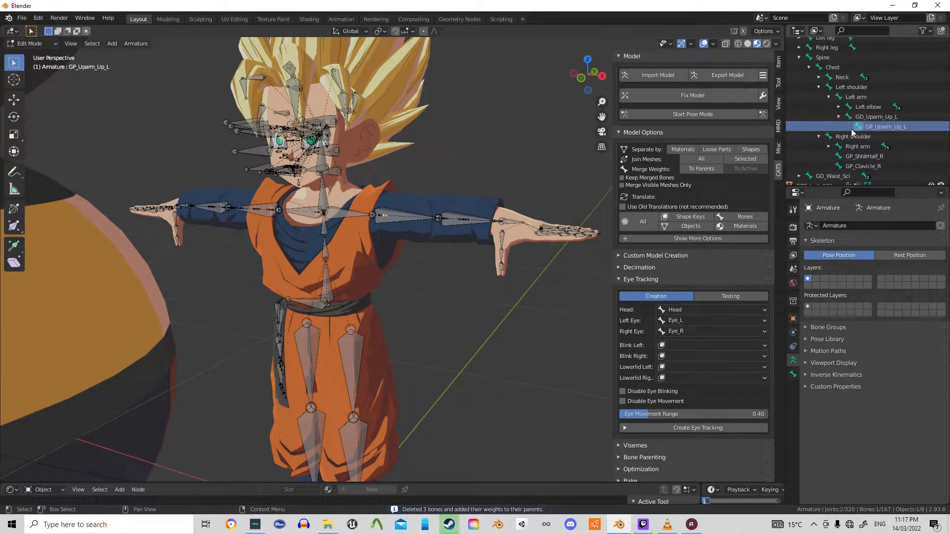
pyautogui.click(719, 170)
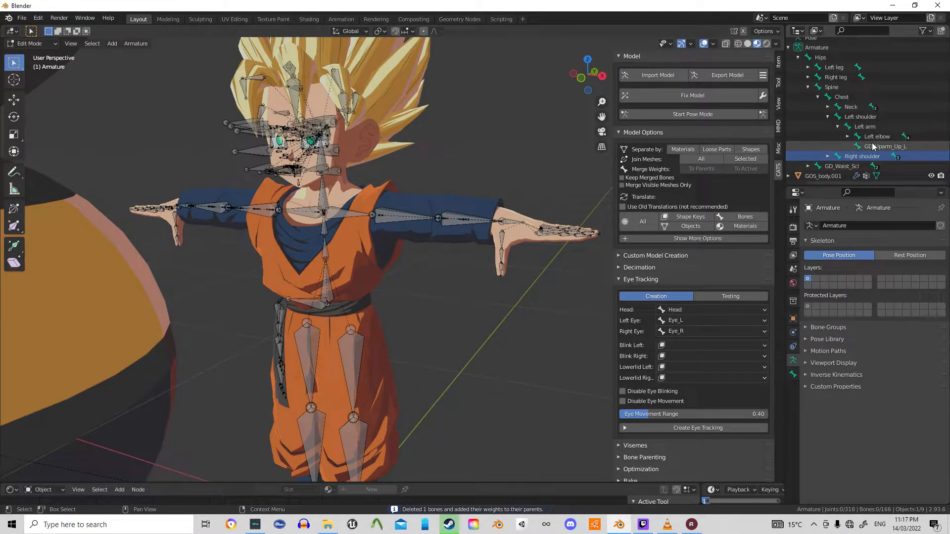
pyautogui.click(711, 172)
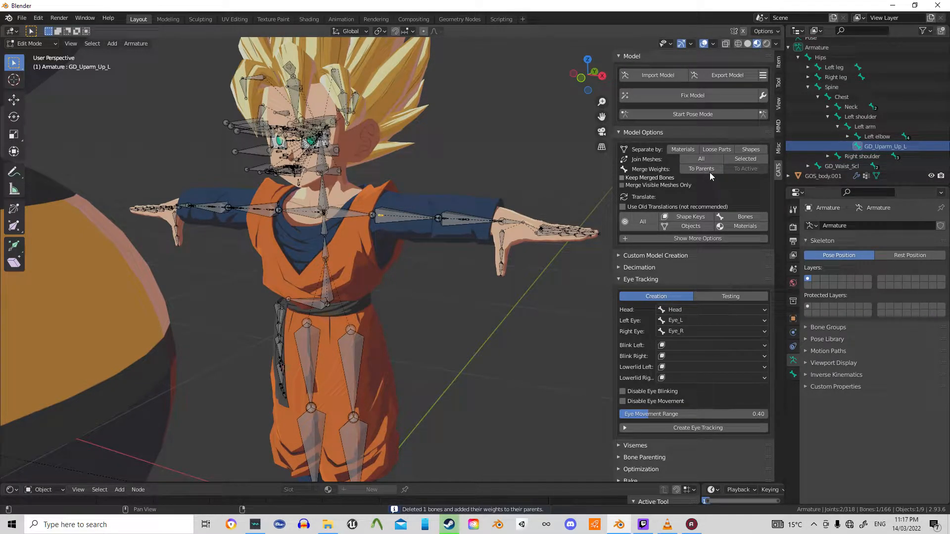
# Merge the weights of the three GP_Lowarm helper bones under the left elbow into their GD_Lowarm parents
pyautogui.click(847, 136)
pyautogui.scroll(-1, 866, 141)
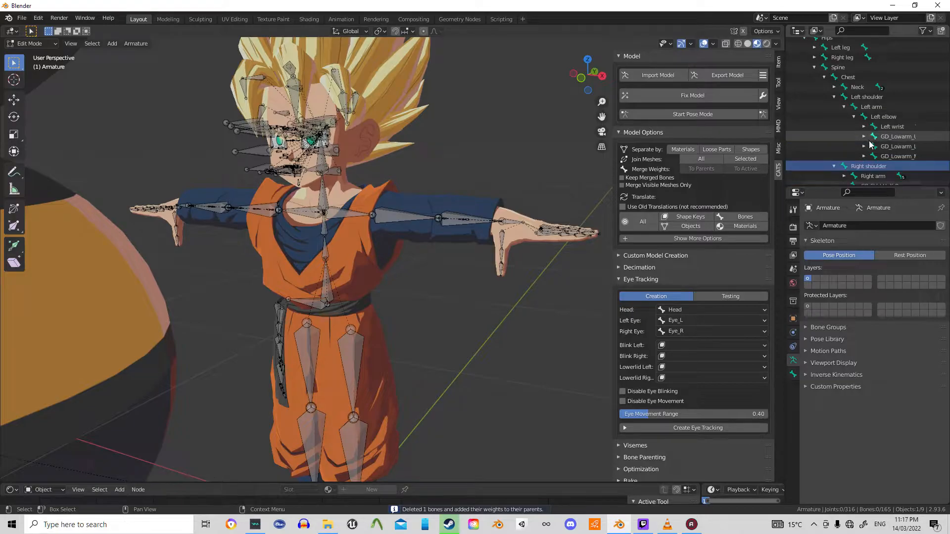
pyautogui.click(863, 136)
pyautogui.click(864, 157)
pyautogui.click(864, 176)
pyautogui.scroll(-2, 886, 168)
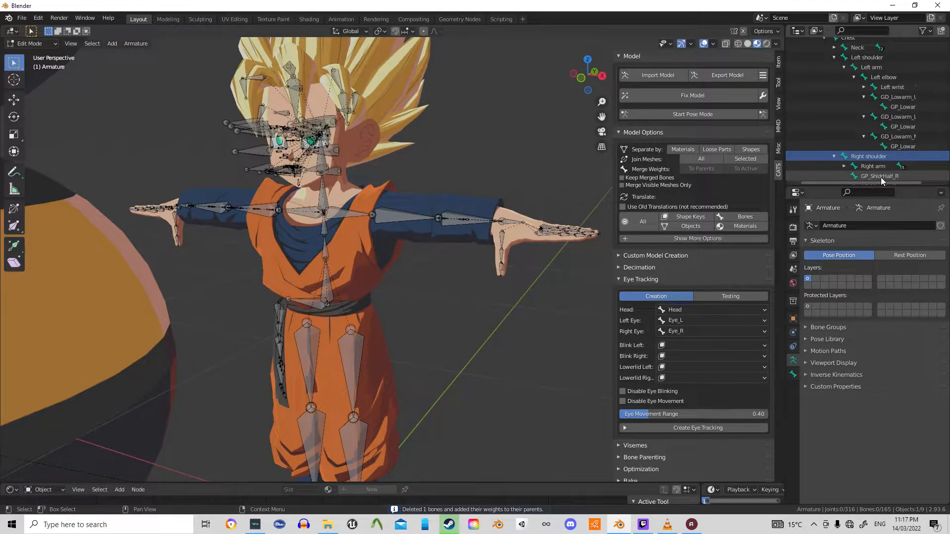
pyautogui.click(900, 147)
pyautogui.keyDown('ctrl'); pyautogui.click(901, 126); pyautogui.keyUp('ctrl')
pyautogui.keyDown('ctrl'); pyautogui.click(904, 106); pyautogui.keyUp('ctrl')
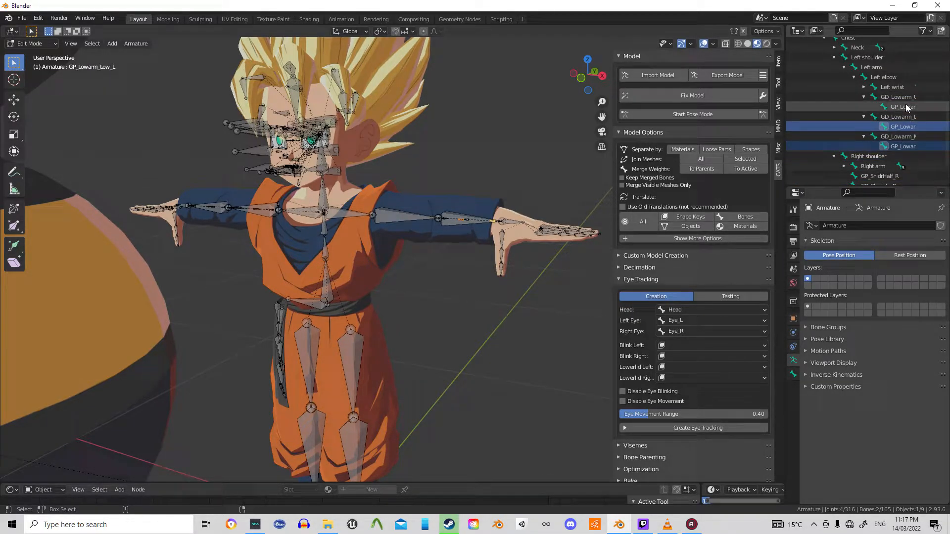
pyautogui.click(720, 170)
# Merge the weights of the three GD_Lowarm bones into the left elbow bone
pyautogui.click(895, 129)
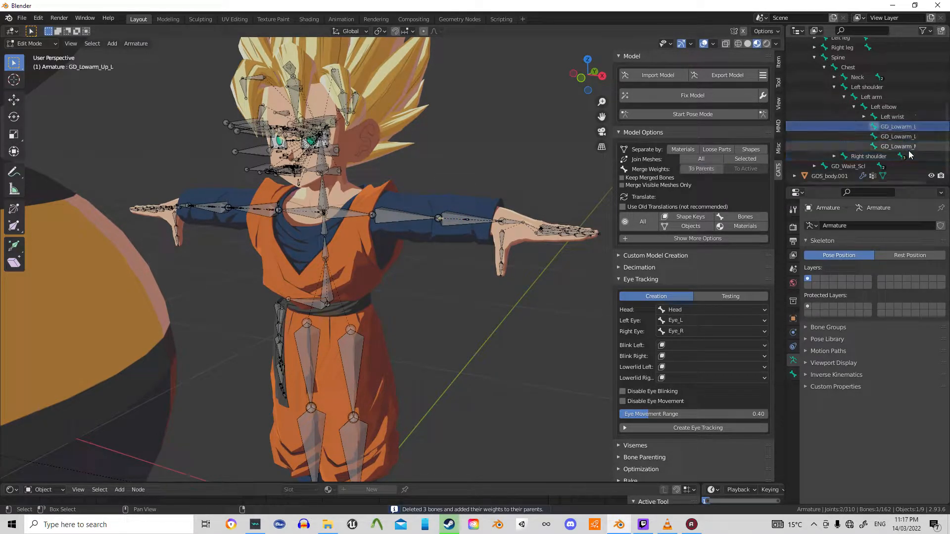
pyautogui.keyDown('shift'); pyautogui.click(906, 150); pyautogui.keyUp('shift')
pyautogui.click(703, 170)
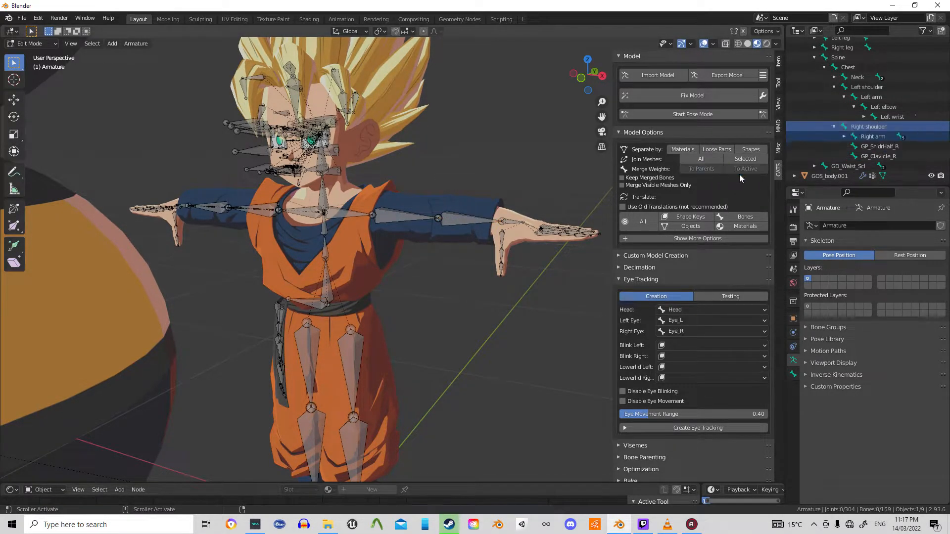
# Collapse the left shoulder's hierarchy and merge the weights of GP_ShldrHalf_R and GP_Clavicle_R into the right shoulder
pyautogui.click(862, 119)
pyautogui.click(834, 87)
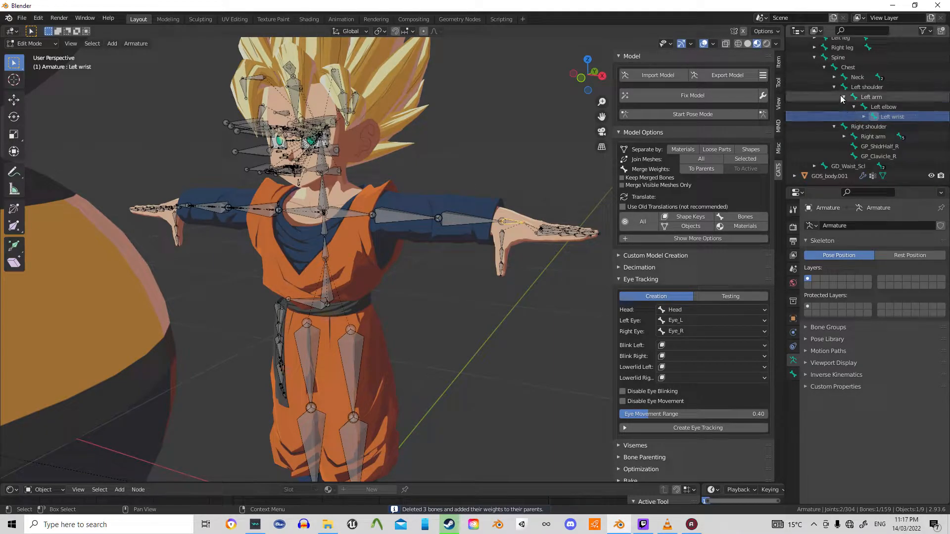
pyautogui.click(879, 146)
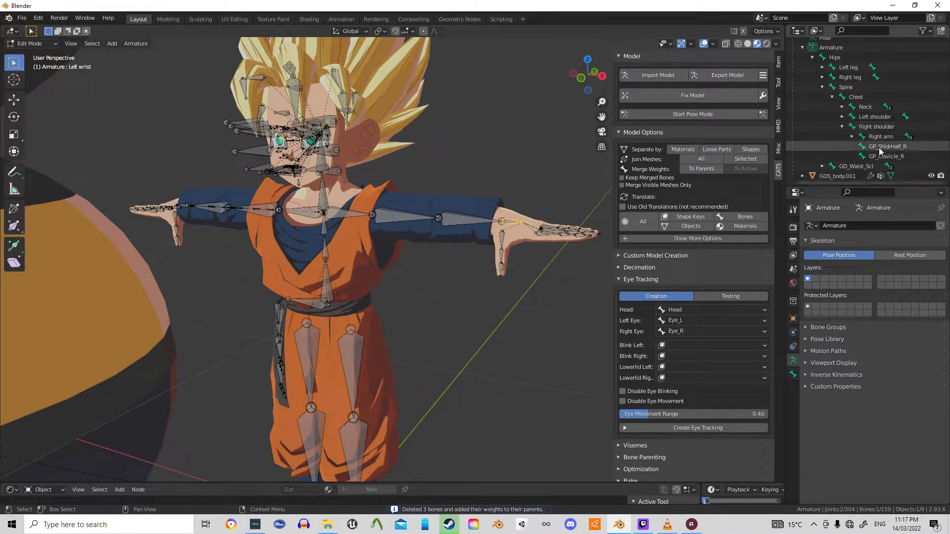
pyautogui.keyDown('shift'); pyautogui.click(874, 156); pyautogui.keyUp('shift')
pyautogui.click(701, 169)
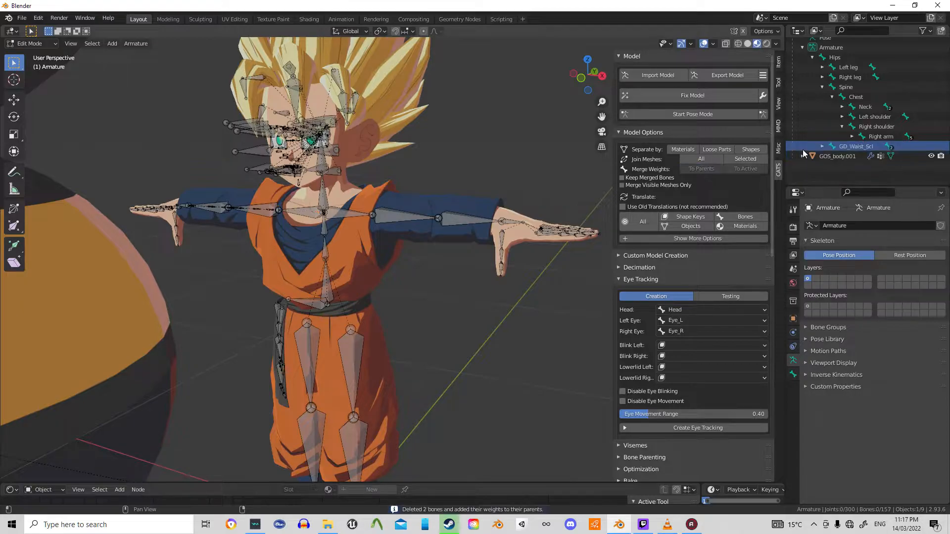
# Expand the right arm in the bone hierarchy along with its three GD_Uparm bones and GD_Elbow_R
pyautogui.scroll(1, 816, 149)
pyautogui.click(863, 147)
pyautogui.click(856, 157)
pyautogui.click(865, 166)
pyautogui.click(866, 167)
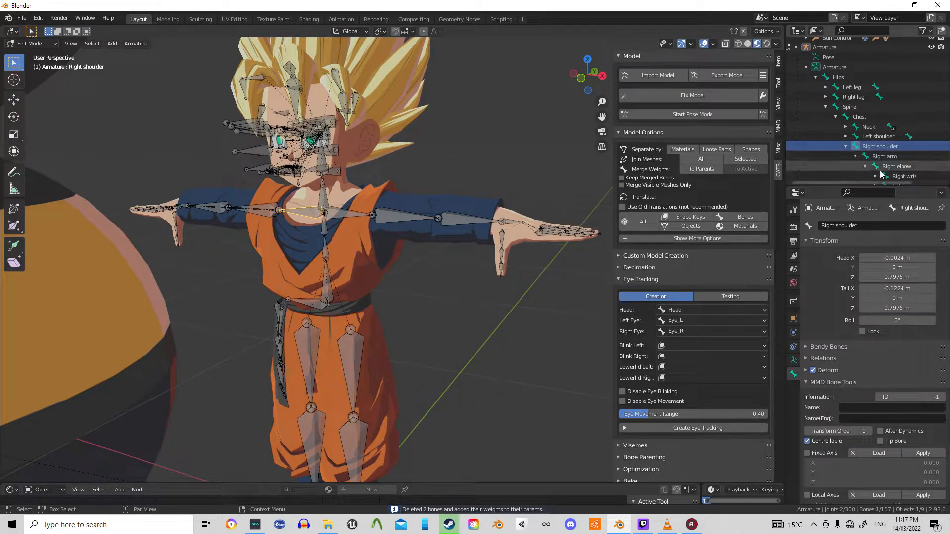
pyautogui.scroll(-2, 873, 159)
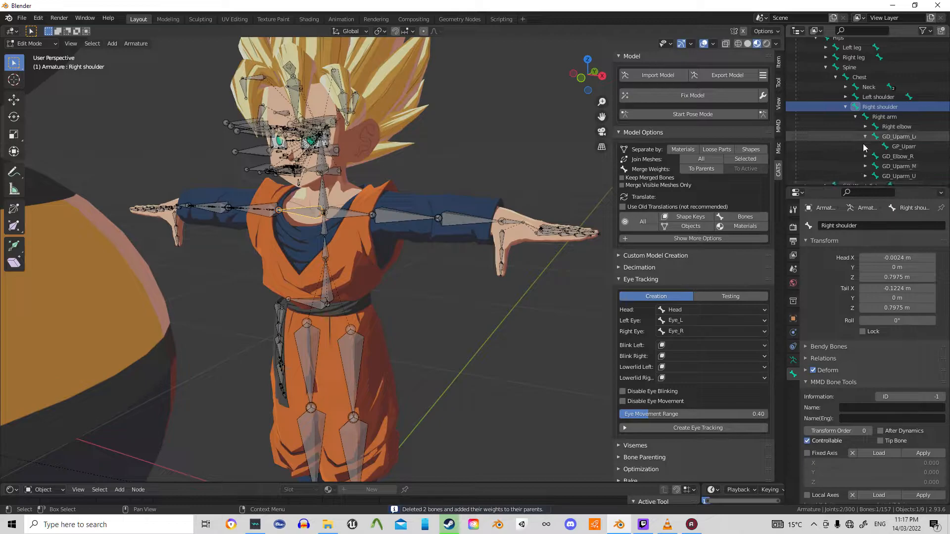
pyautogui.click(866, 136)
pyautogui.click(865, 157)
pyautogui.scroll(-2, 869, 179)
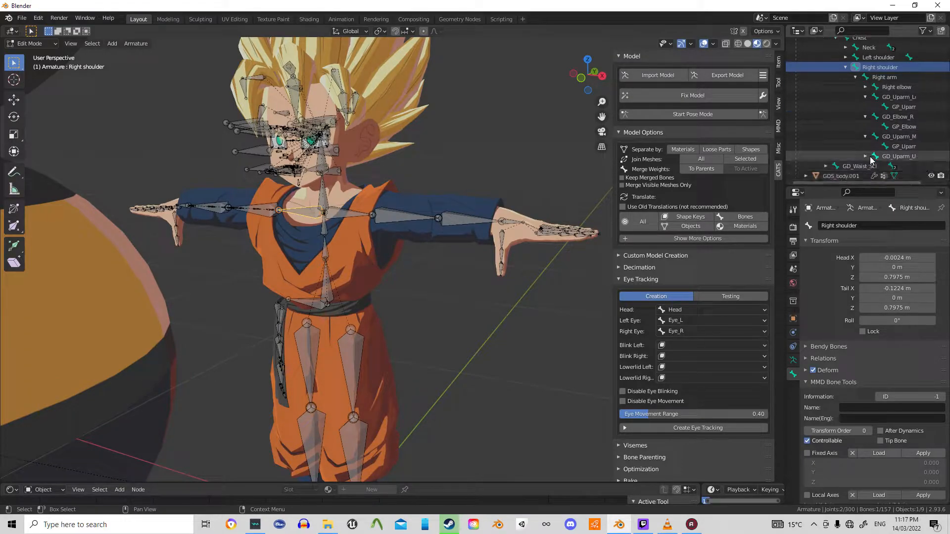
pyautogui.click(865, 156)
# Merge the weights of GP_Elbow_R and the right arm's three GP_Uparm bones into their parents, followed by the matching four GD bones
pyautogui.click(904, 166)
pyautogui.keyDown('ctrl'); pyautogui.click(904, 148); pyautogui.keyUp('ctrl')
pyautogui.keyDown('ctrl'); pyautogui.click(906, 127); pyautogui.keyUp('ctrl')
pyautogui.keyDown('ctrl'); pyautogui.click(905, 107); pyautogui.keyUp('ctrl')
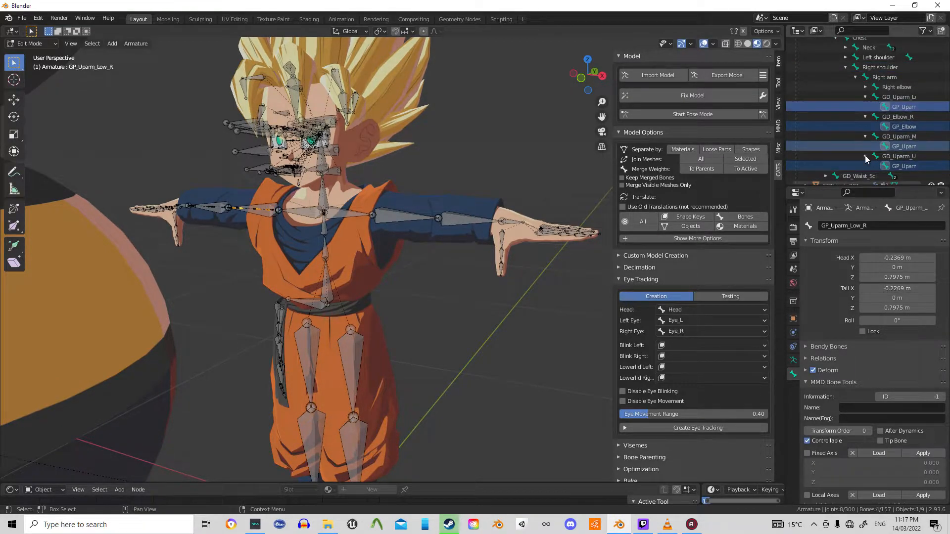
pyautogui.click(719, 170)
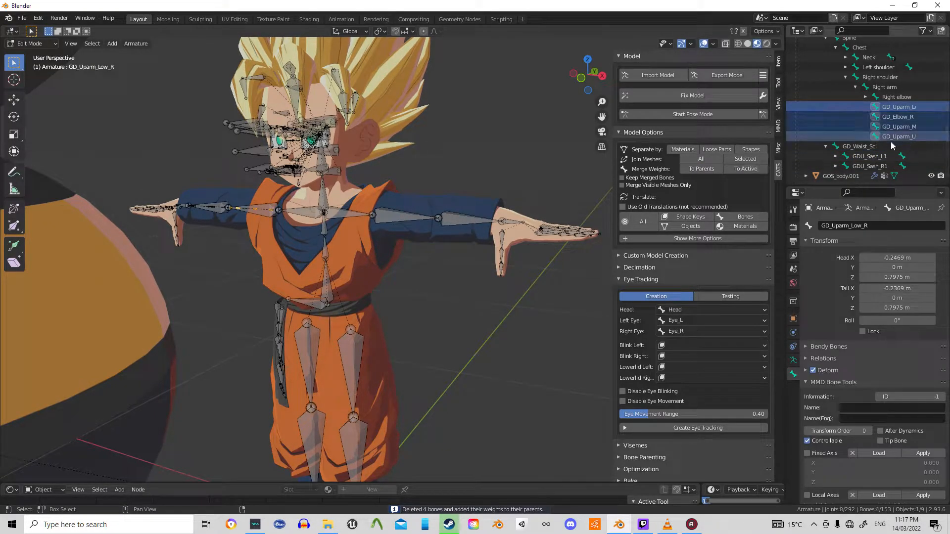
pyautogui.click(711, 169)
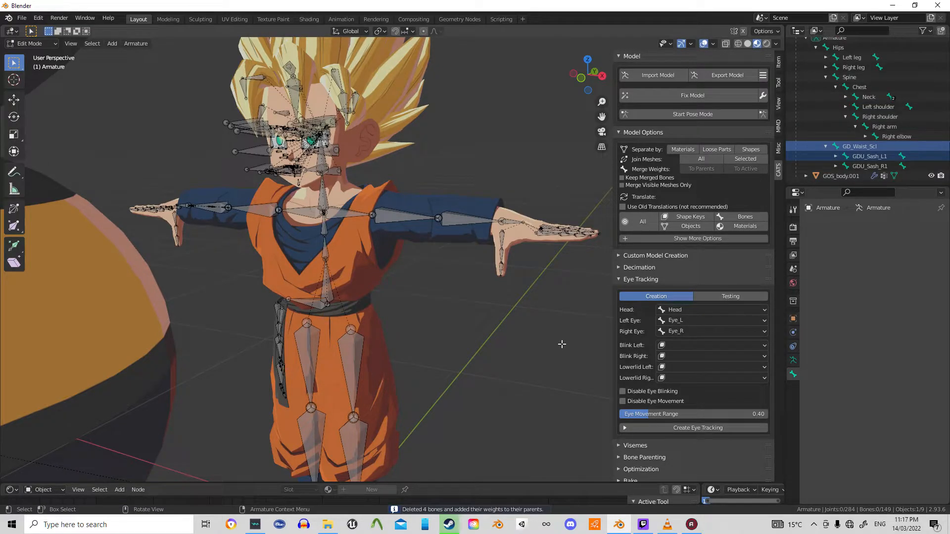
# Merge the weights of the three GP_Lowarm helper bones under the right elbow into their GD_Lowarm parents
pyautogui.click(866, 137)
pyautogui.click(875, 156)
pyautogui.click(875, 175)
pyautogui.scroll(-3, 876, 168)
pyautogui.click(873, 137)
pyautogui.click(913, 146)
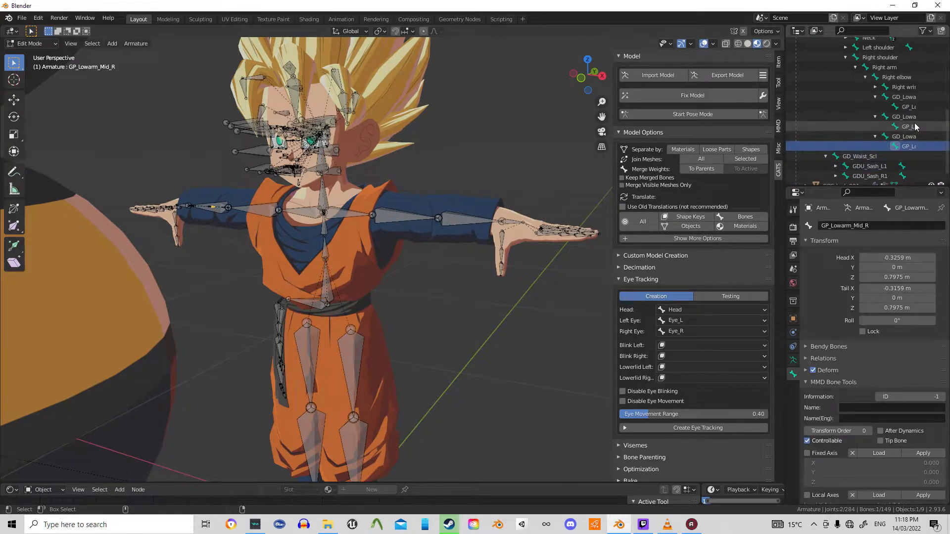
pyautogui.keyDown('ctrl'); pyautogui.click(915, 126); pyautogui.keyUp('ctrl')
pyautogui.keyDown('ctrl'); pyautogui.click(910, 106); pyautogui.keyUp('ctrl')
pyautogui.click(701, 169)
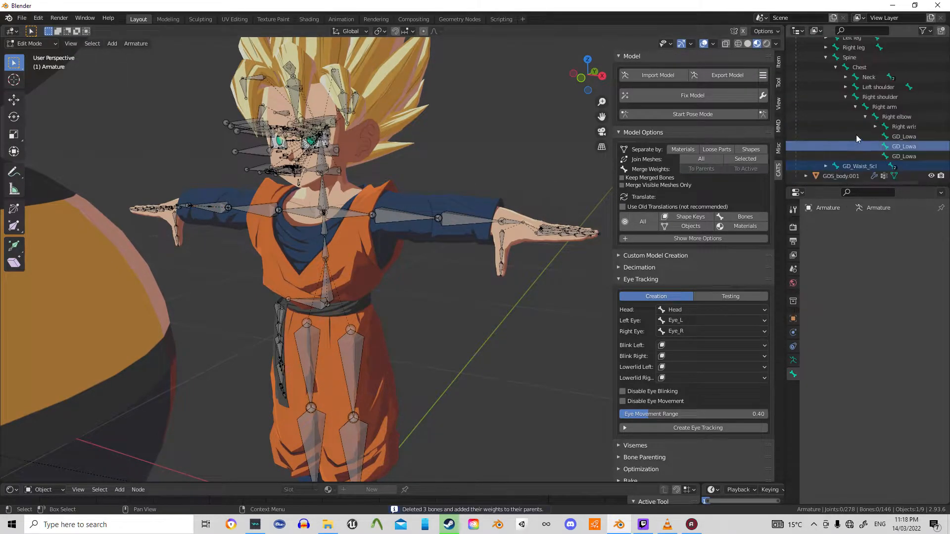
# Merge the weights of the three remaining GD_Lowarm bones under the right elbow into their parent
pyautogui.keyDown('ctrl'); pyautogui.click(905, 136); pyautogui.keyUp('ctrl')
pyautogui.keyDown('shift'); pyautogui.click(905, 156); pyautogui.keyUp('shift')
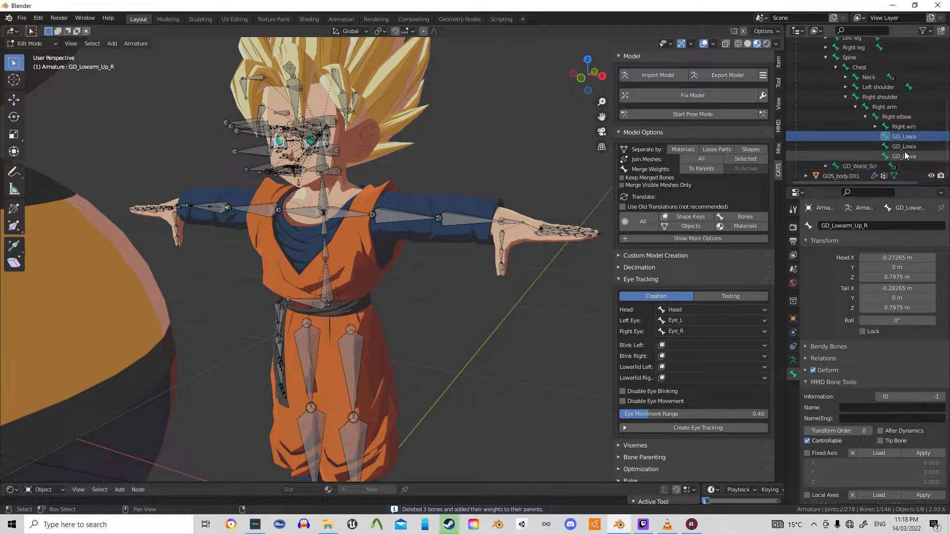
pyautogui.click(697, 170)
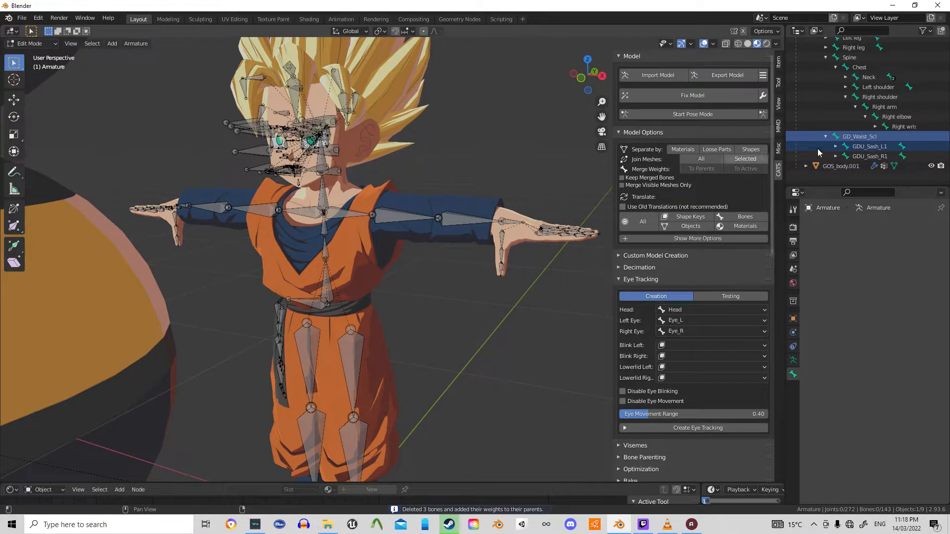
# Locate the GD_Fist_R bone under the right wrist and examine where it sits among the finger bones
pyautogui.click(895, 147)
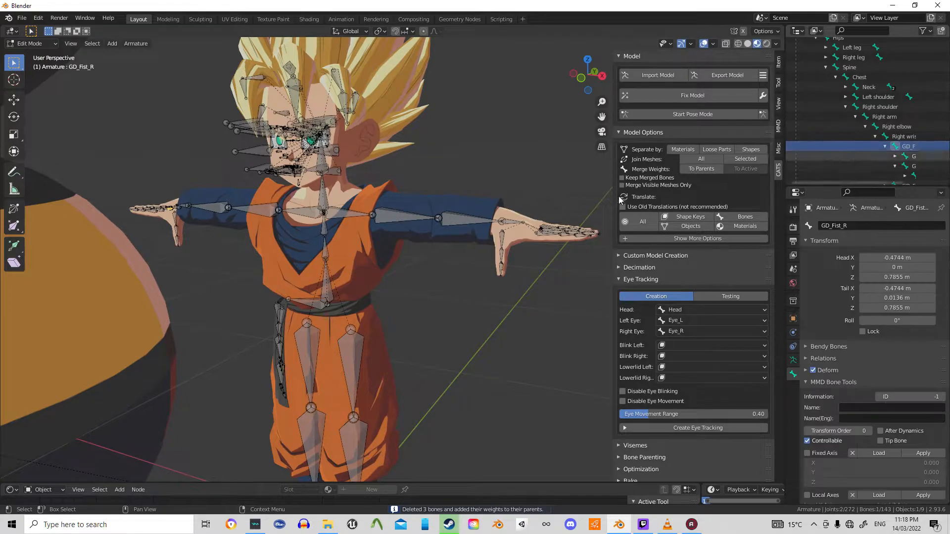
pyautogui.press('KP_Decimal')
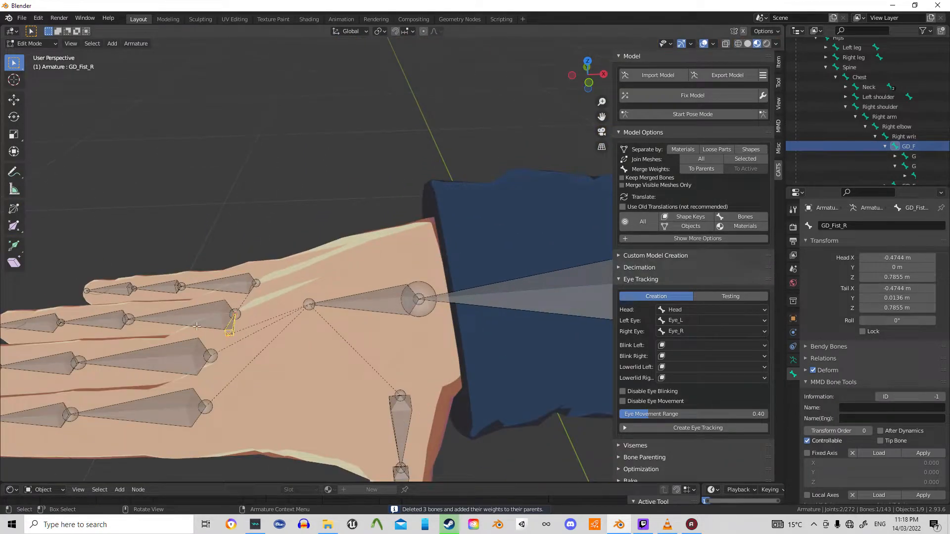
pyautogui.scroll(-5, 331, 323)
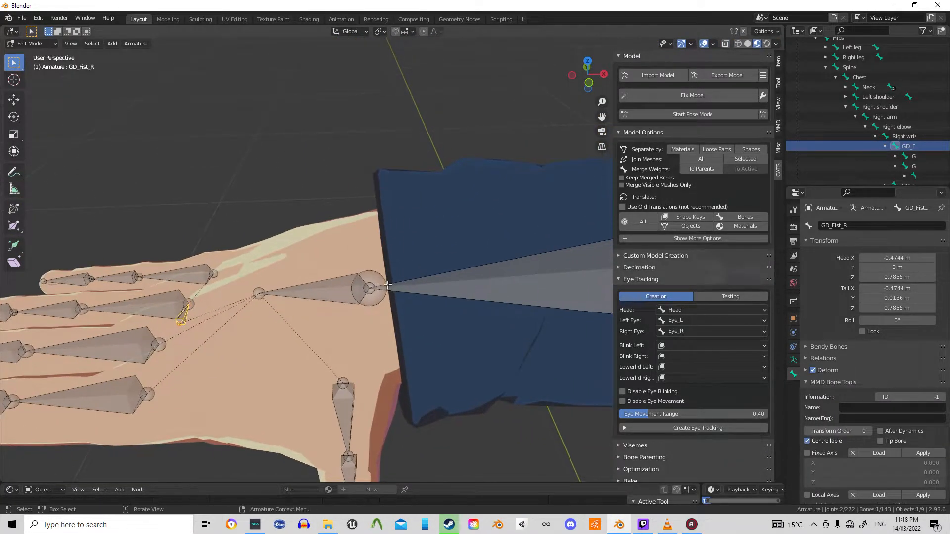
pyautogui.keyDown('shift'); pyautogui.moveTo(384, 214); pyautogui.dragTo(253, 204, button='middle'); pyautogui.keyUp('shift')
pyautogui.press('c')
pyautogui.middleClick(102, 276)
pyautogui.rightClick(239, 289)
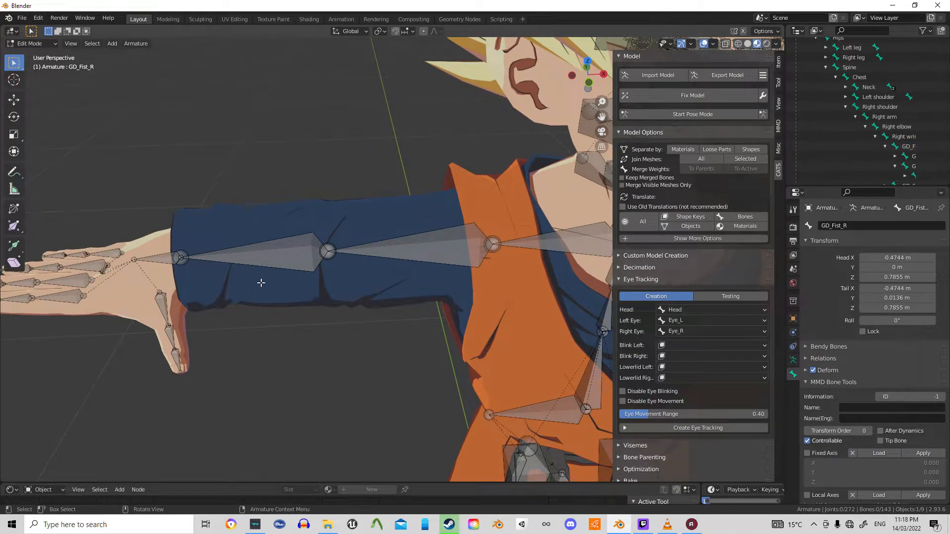
# Examine the simplified armature along the arms, torso and legs for leftover helper bones
pyautogui.moveTo(467, 239); pyautogui.dragTo(416, 240, button='middle')
pyautogui.scroll(-4, 413, 241)
pyautogui.scroll(-2, 413, 240)
pyautogui.keyDown('shift'); pyautogui.moveTo(550, 212); pyautogui.dragTo(508, 168, button='middle'); pyautogui.keyUp('shift')
pyautogui.keyDown('shift'); pyautogui.moveTo(449, 252); pyautogui.dragTo(493, 180, button='middle'); pyautogui.keyUp('shift')
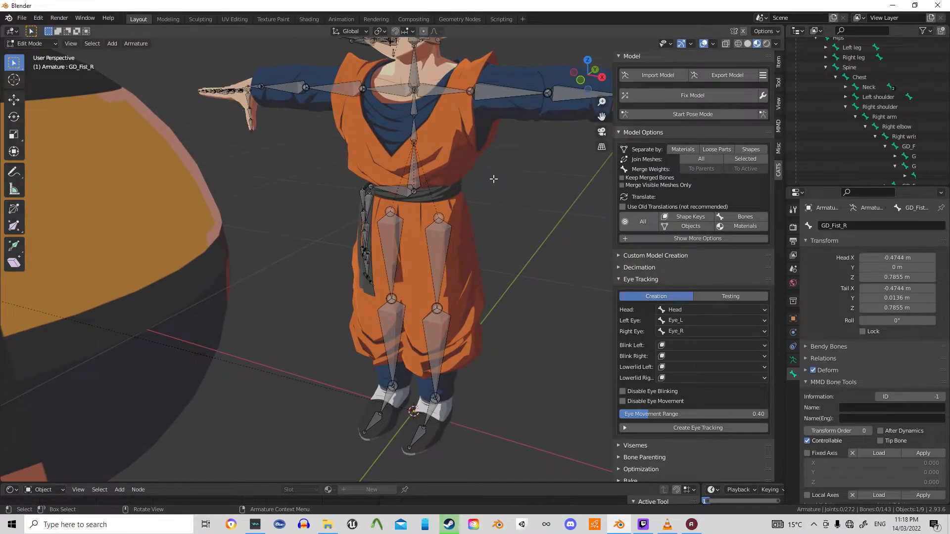
pyautogui.keyDown('shift'); pyautogui.moveTo(500, 113); pyautogui.dragTo(433, 206, button='middle'); pyautogui.keyUp('shift')
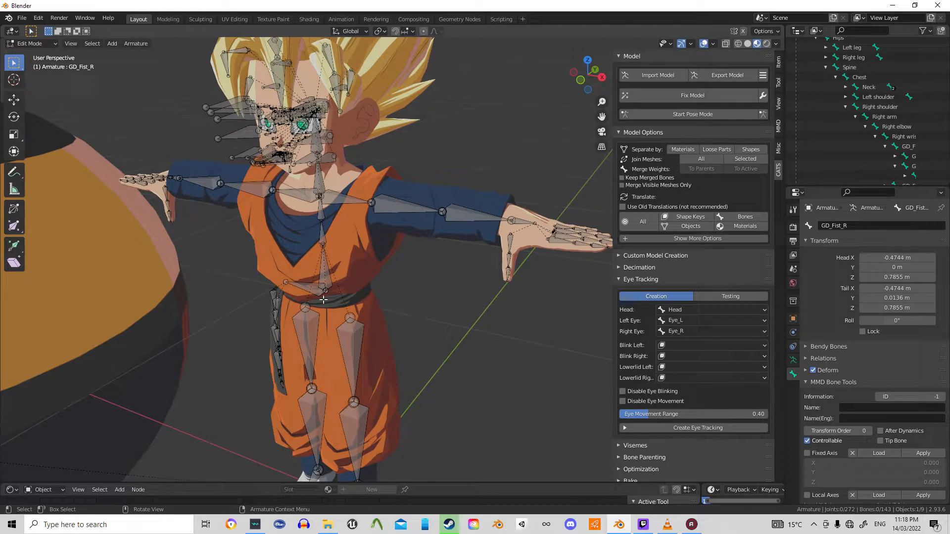
pyautogui.moveTo(363, 257); pyautogui.dragTo(380, 255, button='middle')
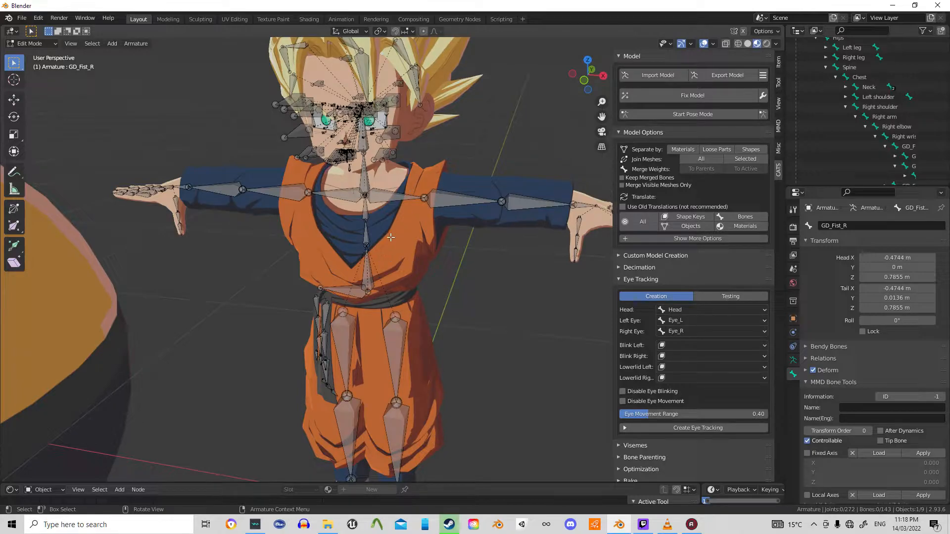
pyautogui.press('KP_3')
pyautogui.scroll(5, 356, 312)
pyautogui.keyDown('shift'); pyautogui.moveTo(337, 335); pyautogui.dragTo(615, 199, button='middle'); pyautogui.keyUp('shift')
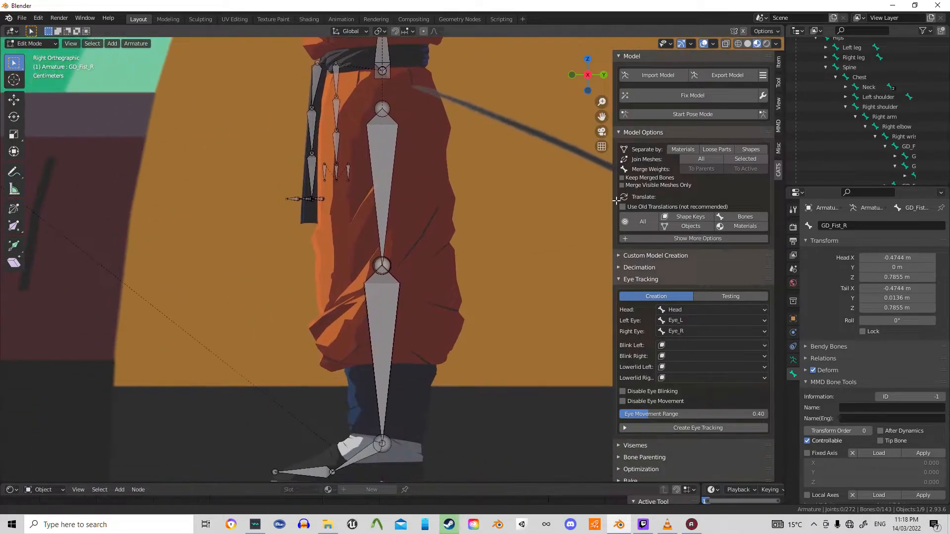
pyautogui.scroll(5, 398, 269)
pyautogui.click(367, 271)
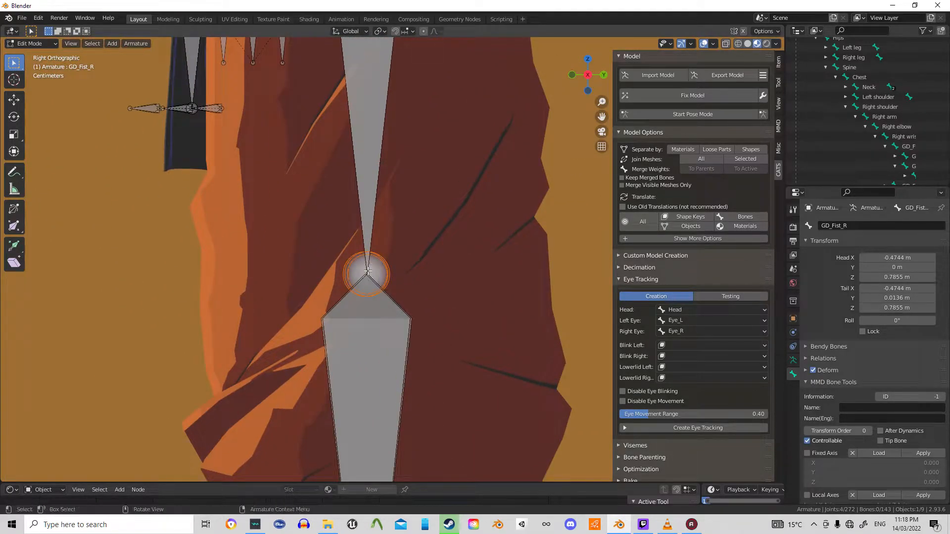
pyautogui.moveTo(406, 276); pyautogui.dragTo(454, 297, button='middle')
pyautogui.scroll(-6, 463, 294)
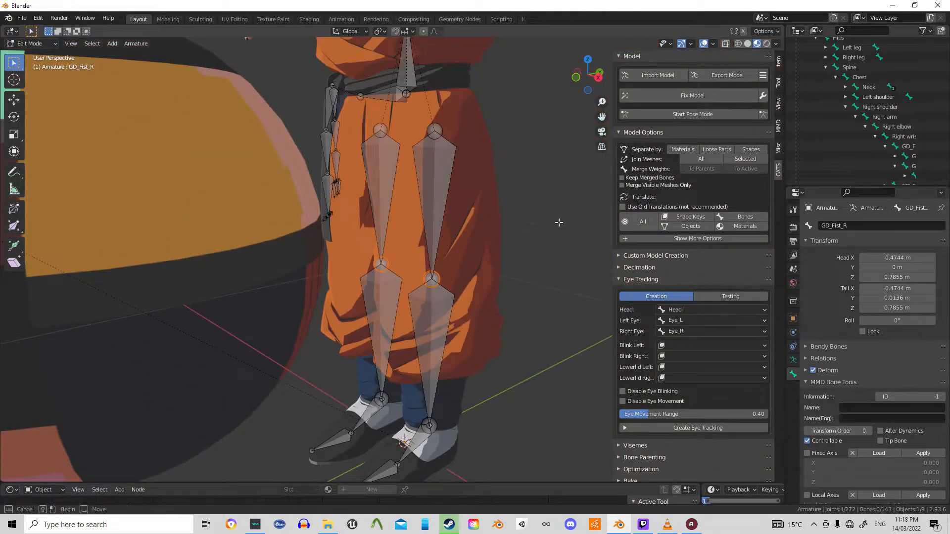
pyautogui.hotkey('alt', 'a')
pyautogui.scroll(-2, 534, 234)
pyautogui.keyDown('shift'); pyautogui.moveTo(516, 202); pyautogui.dragTo(515, 300, button='middle'); pyautogui.keyUp('shift')
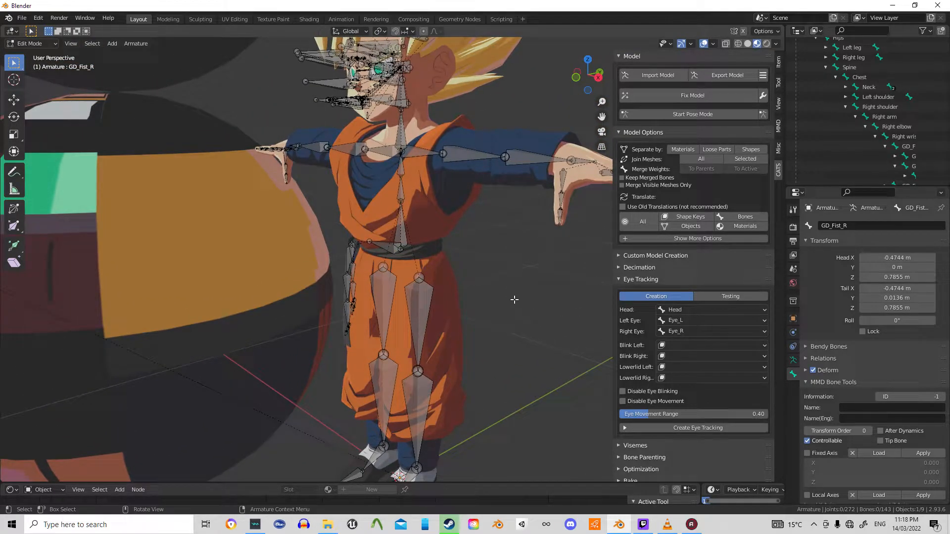
pyautogui.moveTo(500, 297); pyautogui.dragTo(529, 314, button='middle')
pyautogui.scroll(-1, 442, 354)
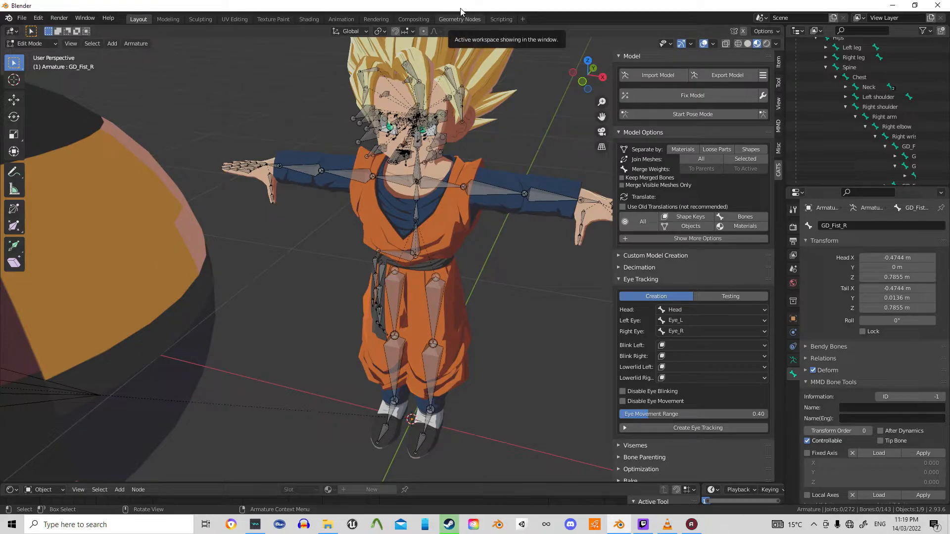
# Examine the armature in the right, front, top and bottom orthographic views and in a rotated perspective view
pyautogui.press('KP_3')
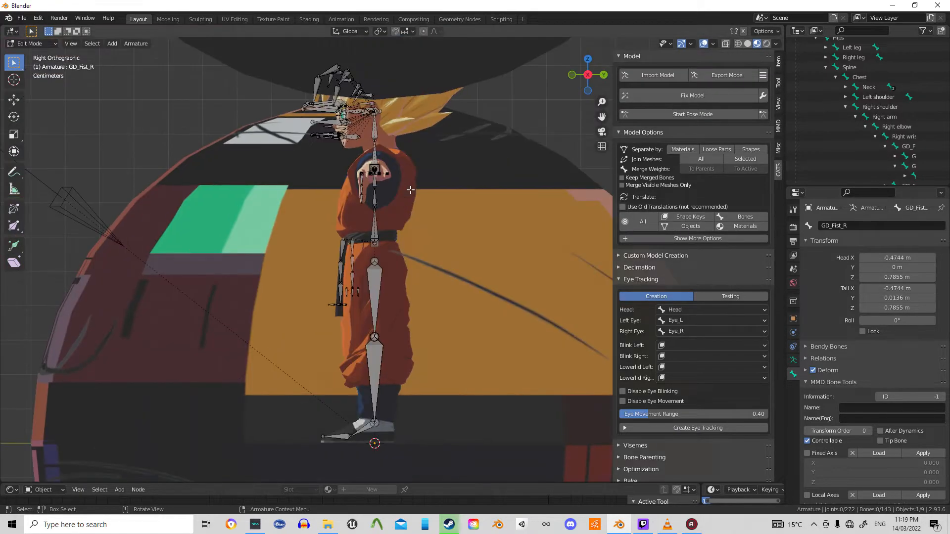
pyautogui.press('KP_1')
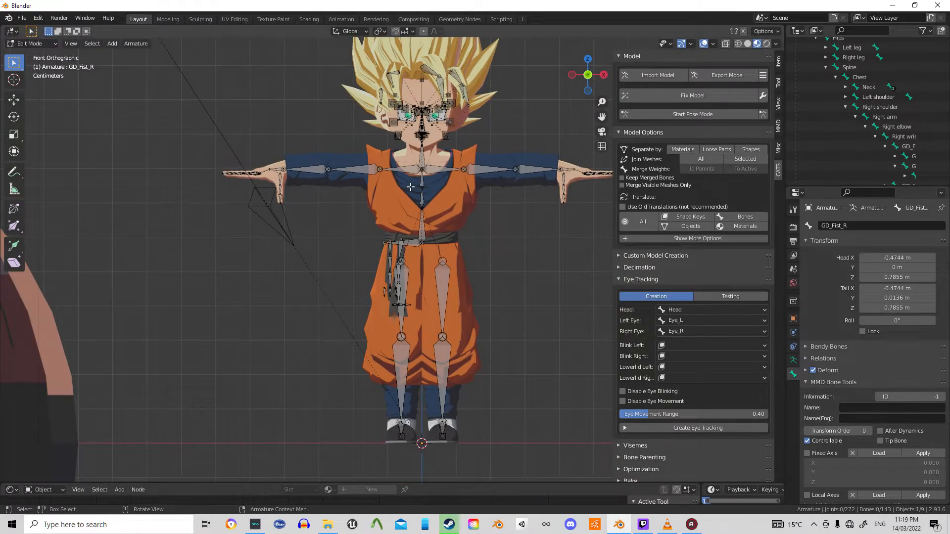
pyautogui.press('KP_7')
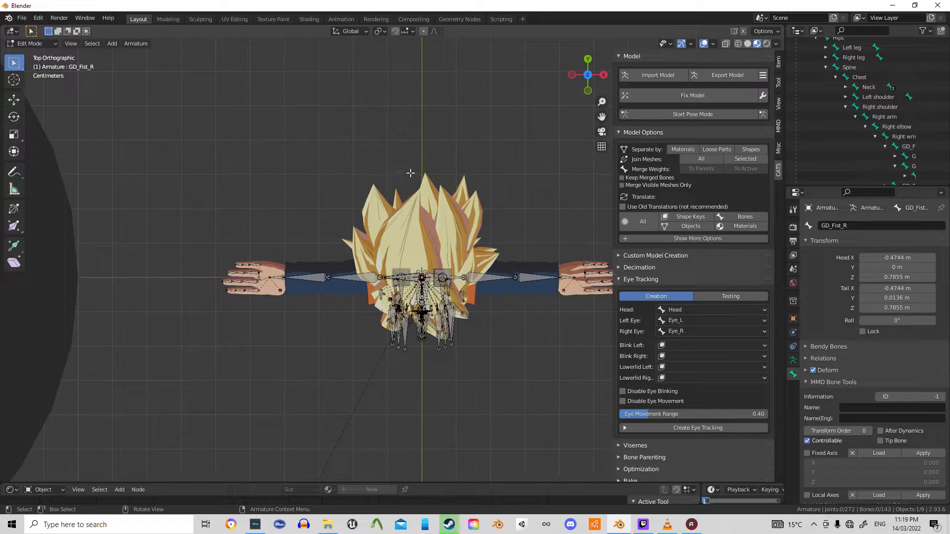
pyautogui.press('ctrl+KP_7')
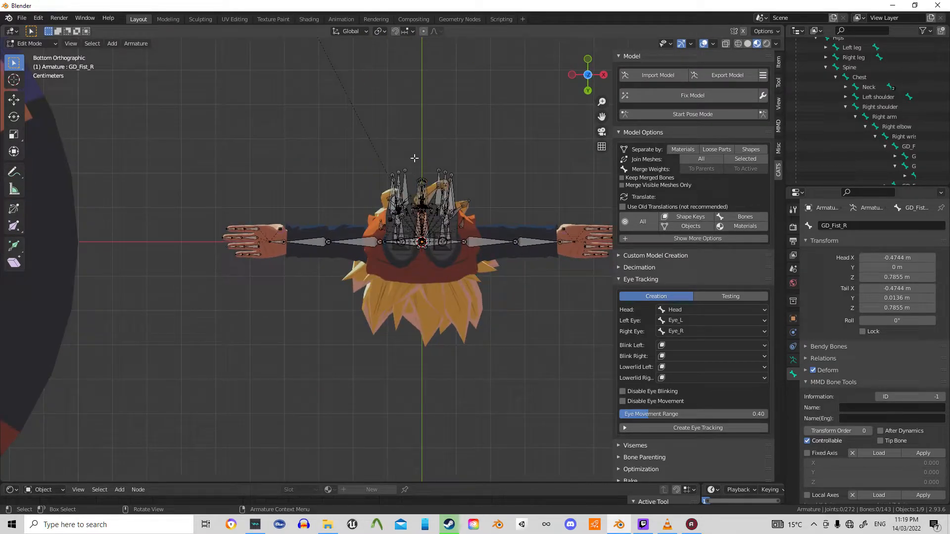
pyautogui.press('KP_5')
pyautogui.press('KP_6')
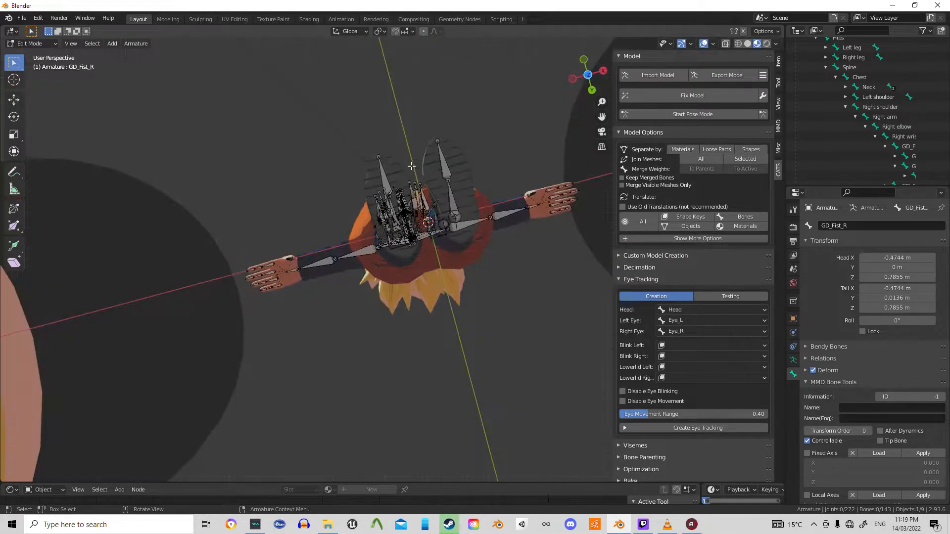
pyautogui.press('KP_4')
pyautogui.press('KP_1')
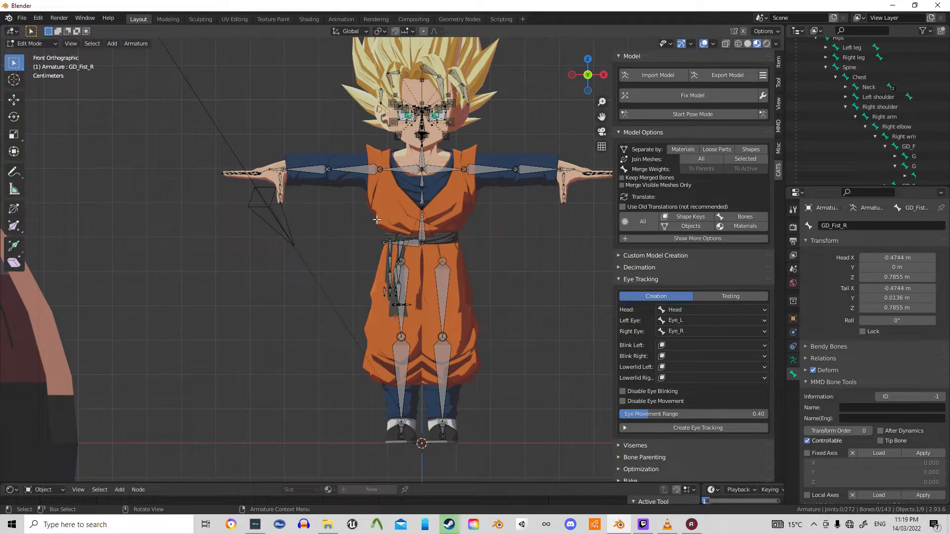
# Compare the armature's right, top and front views with their opposite sides, finishing in the front orthographic view
pyautogui.press('KP_9')
pyautogui.press('KP_3')
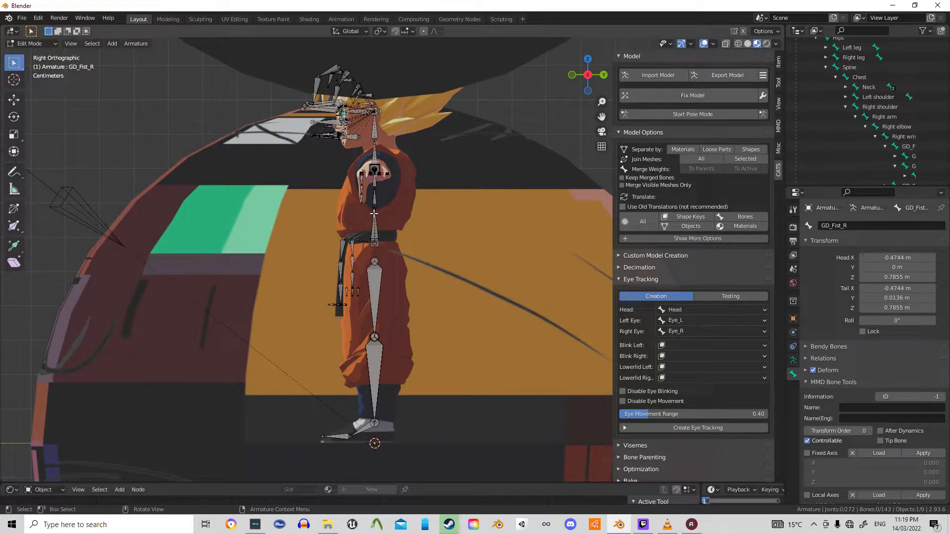
pyautogui.press('KP_7')
pyautogui.press('KP_9')
pyautogui.press('KP_1')
pyautogui.press('KP_7')
pyautogui.press('KP_9')
pyautogui.press('KP_1')
pyautogui.press('KP_7')
pyautogui.press('KP_9')
pyautogui.press('KP_7')
pyautogui.press('KP_9')
pyautogui.press('KP_1')
pyautogui.press('KP_9')
pyautogui.press('KP_1')
pyautogui.press('KP_9')
pyautogui.press('KP_9')
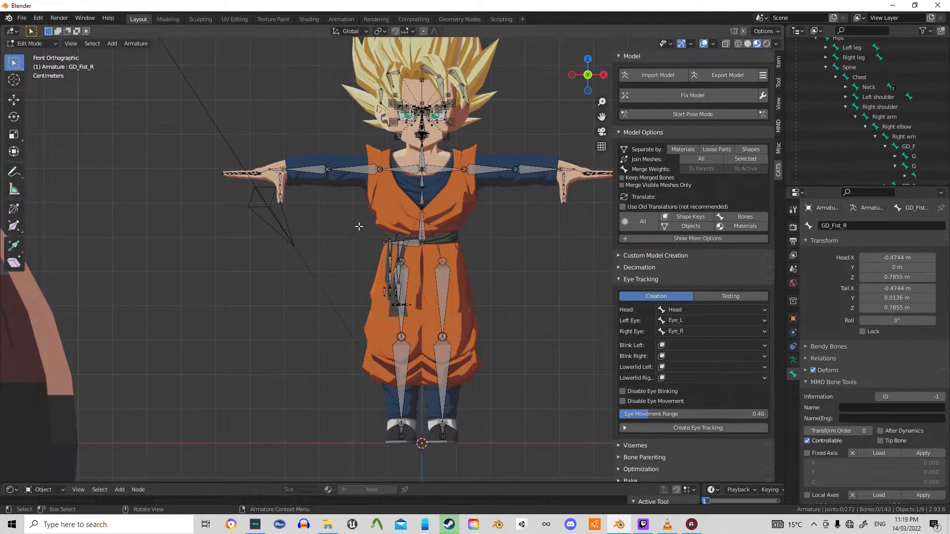
# Select the overlapping knee joints in the right orthographic view and check the leg bones in perspective
pyautogui.press('KP_3')
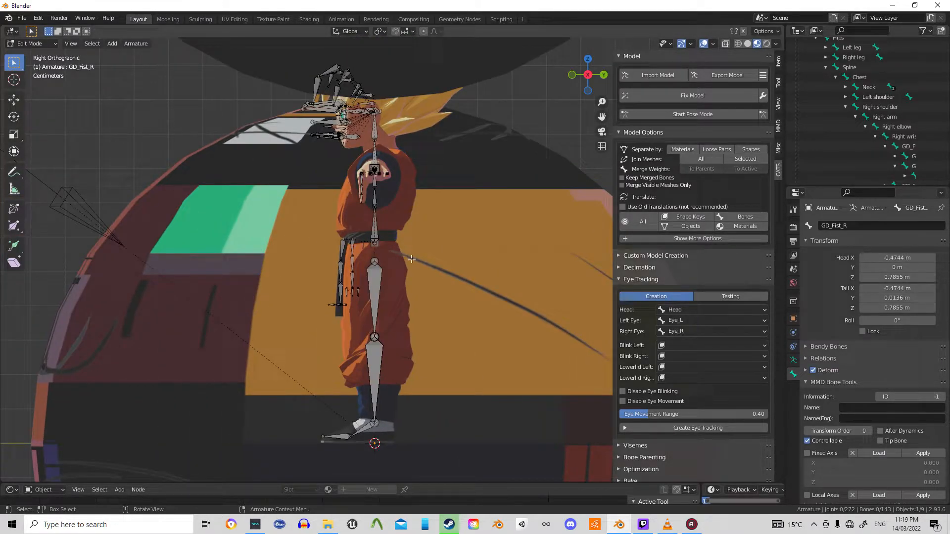
pyautogui.scroll(5, 412, 259)
pyautogui.keyDown('shift'); pyautogui.moveTo(392, 350); pyautogui.dragTo(410, 163, button='middle'); pyautogui.keyUp('shift')
pyautogui.scroll(5, 452, 96)
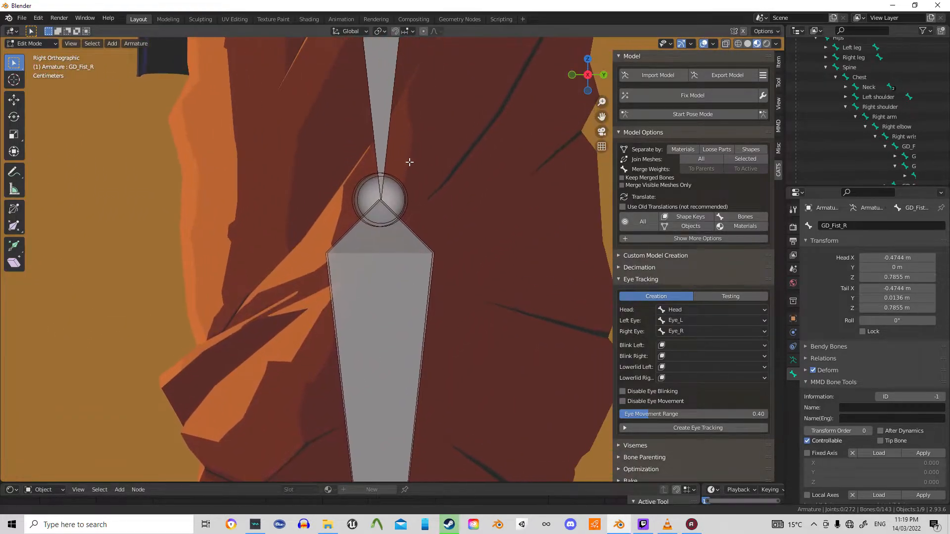
pyautogui.click(381, 201)
pyautogui.scroll(-3, 391, 200)
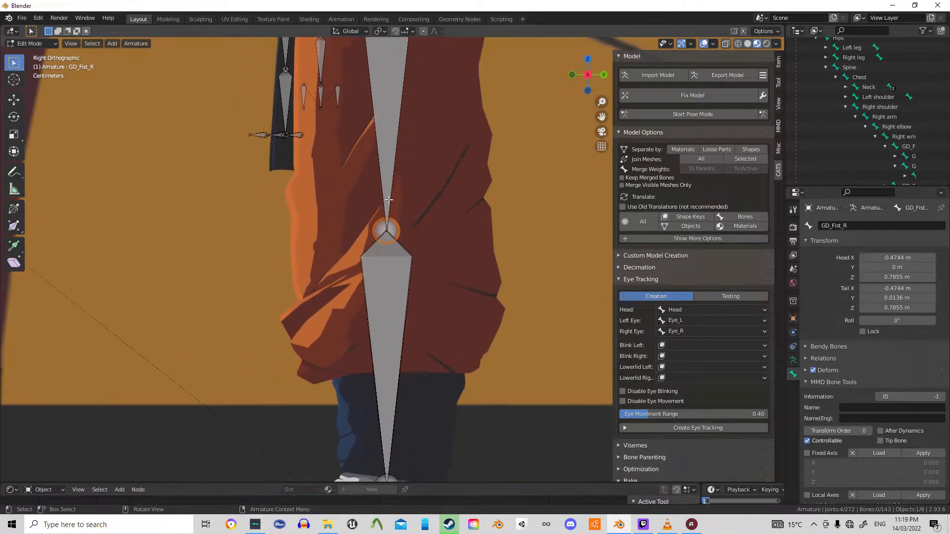
pyautogui.scroll(-4, 390, 200)
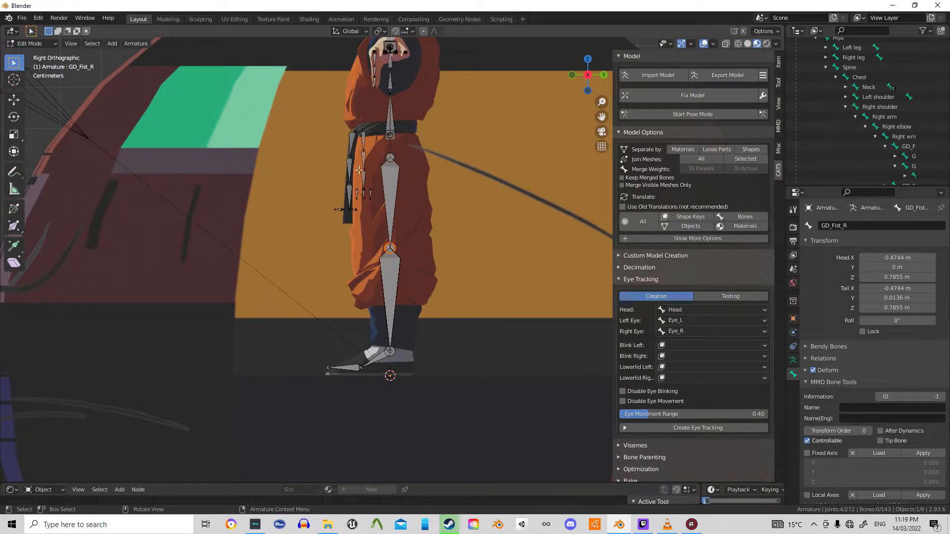
pyautogui.moveTo(382, 200); pyautogui.dragTo(449, 188, button='middle')
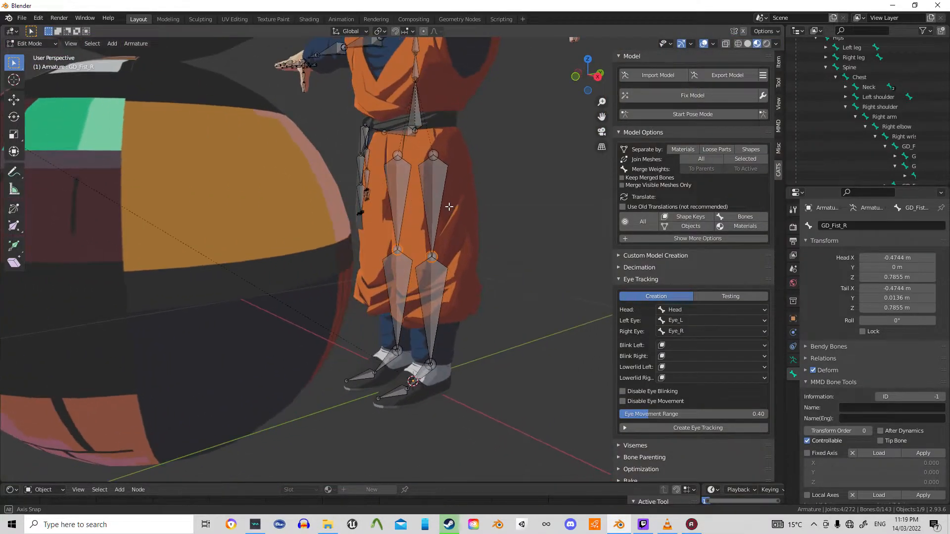
# Select the left thigh bone, extend the selection to both legs' knee joints with Circle Select, and exclude the left hip joint
pyautogui.click(439, 165)
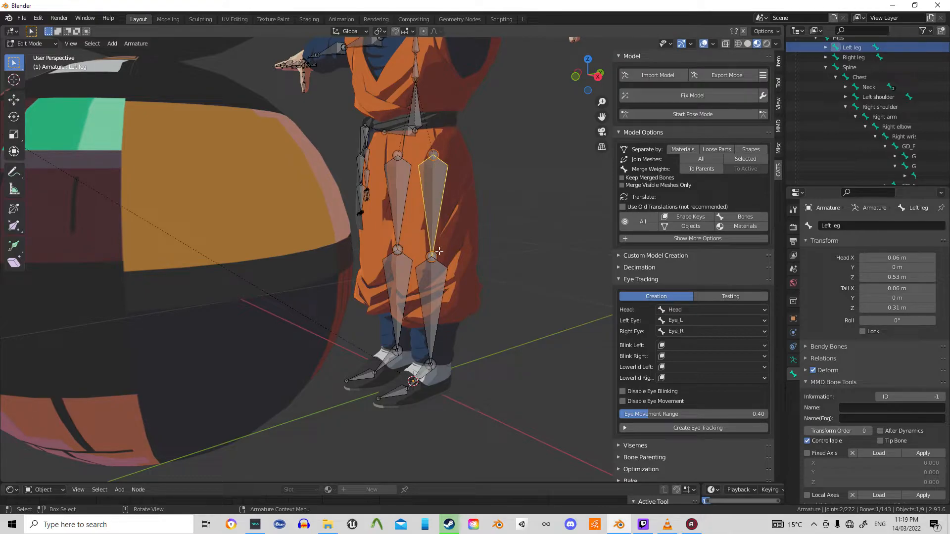
pyautogui.moveTo(419, 262); pyautogui.dragTo(430, 213, button='middle')
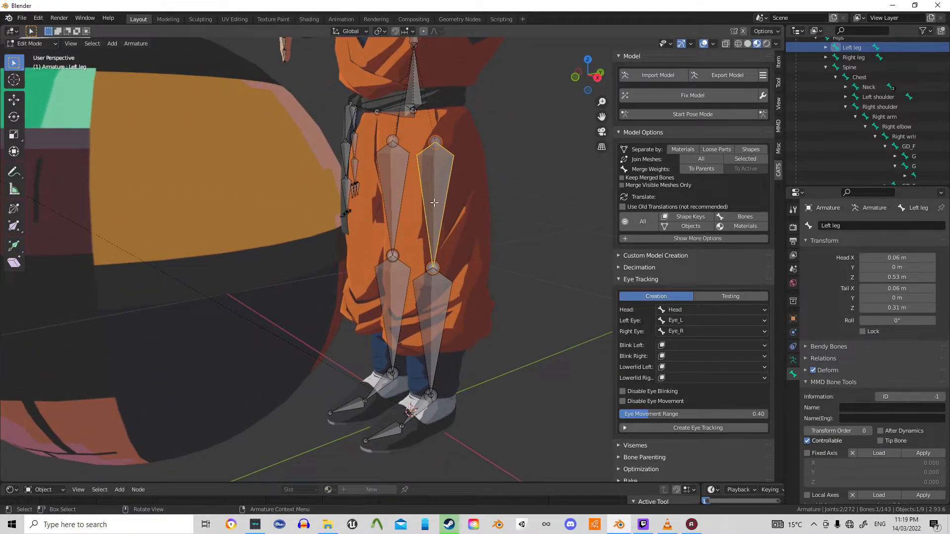
pyautogui.moveTo(429, 243); pyautogui.dragTo(386, 252, button='middle')
pyautogui.press('c')
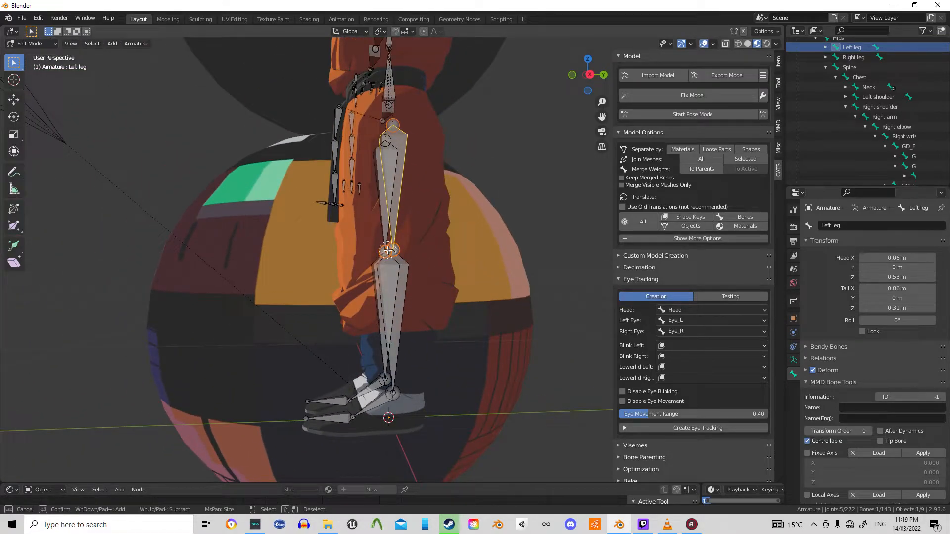
pyautogui.rightClick(388, 250)
pyautogui.press('c')
pyautogui.keyDown('shift'); pyautogui.click(393, 123); pyautogui.keyUp('shift')
pyautogui.rightClick(395, 120)
# Frame the knees in the right orthographic view with only both legs' knee joints selected
pyautogui.moveTo(415, 196); pyautogui.dragTo(416, 212, button='middle')
pyautogui.press('KP_Decimal')
pyautogui.press('c')
pyautogui.rightClick(375, 241)
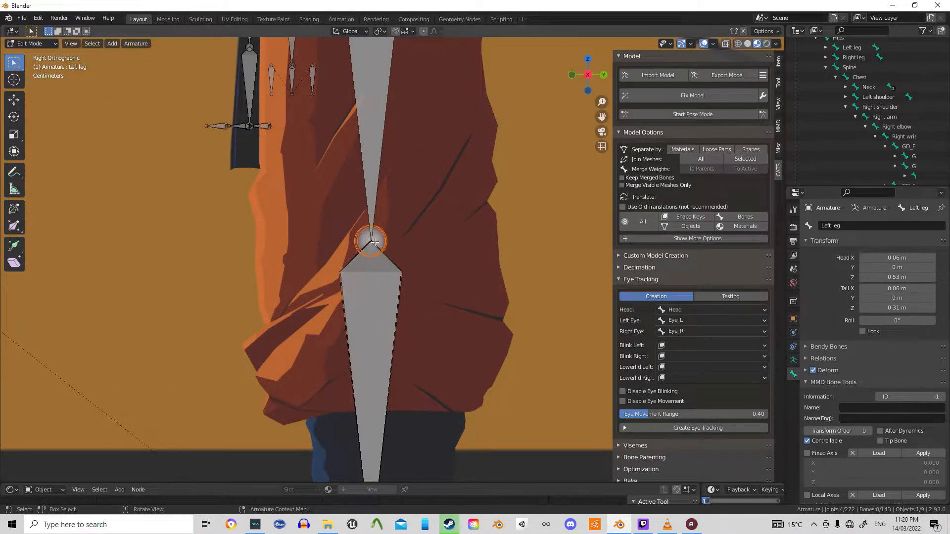
pyautogui.scroll(-4, 375, 242)
pyautogui.scroll(5, 375, 242)
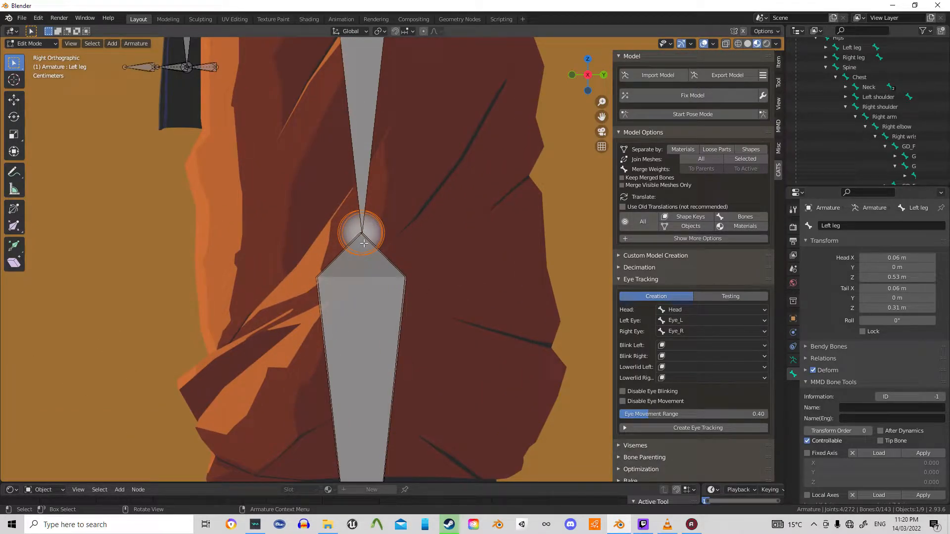
# Examine the selected knee joints of both legs in perspective and in the right orthographic view
pyautogui.moveTo(359, 238); pyautogui.dragTo(395, 253, button='middle')
pyautogui.press('KP_3')
pyautogui.press('c')
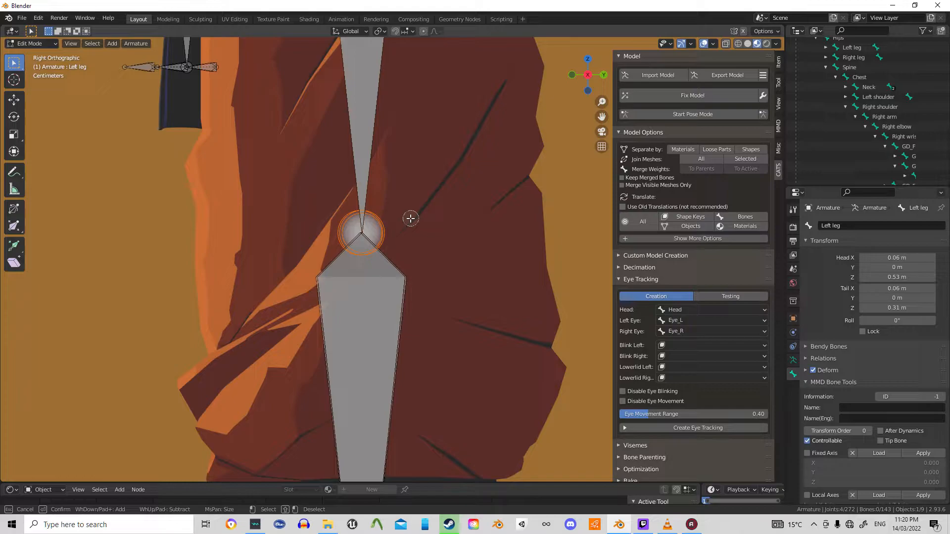
pyautogui.scroll(-3, 415, 238)
pyautogui.scroll(-8, 424, 244)
pyautogui.scroll(4, 470, 220)
pyautogui.scroll(4, 467, 215)
pyautogui.press('Escape')
pyautogui.moveTo(390, 222); pyautogui.dragTo(411, 232, button='middle')
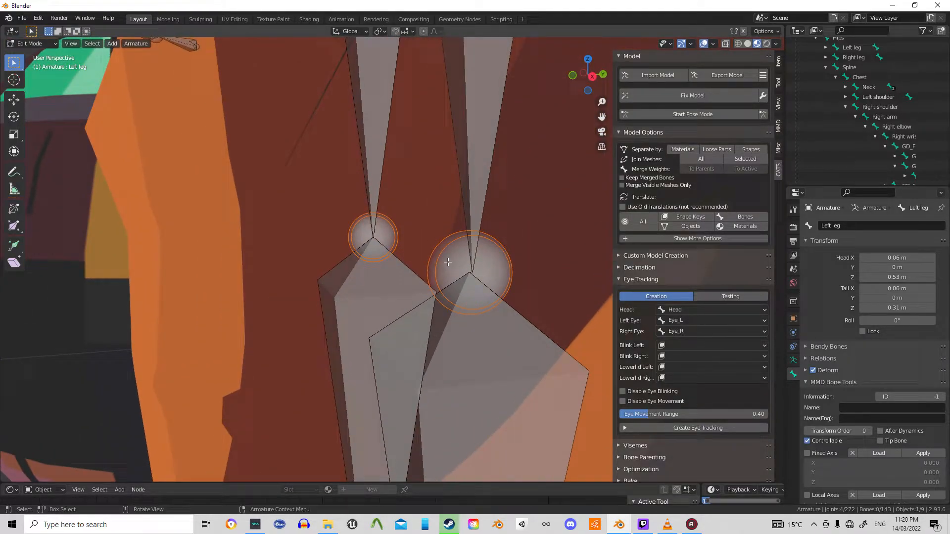
pyautogui.press('KP_3')
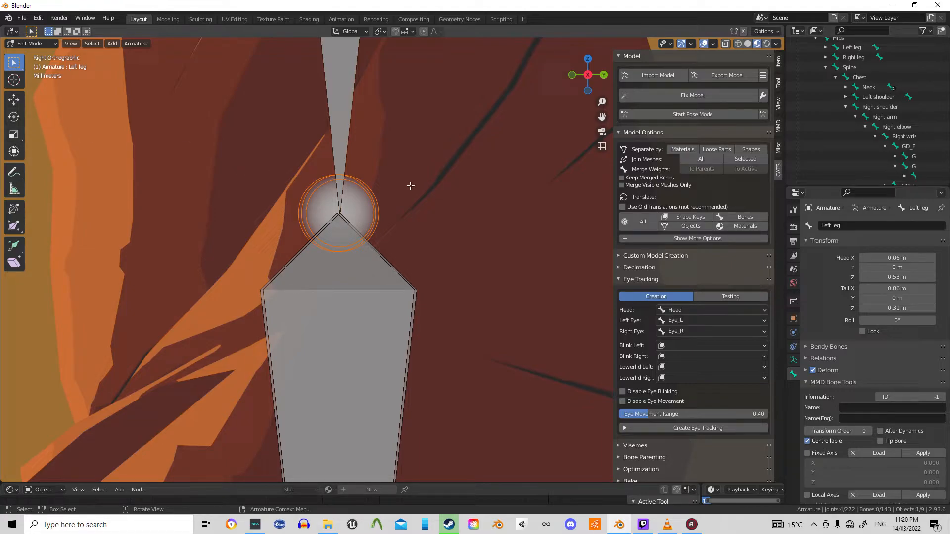
pyautogui.moveTo(408, 138); pyautogui.dragTo(425, 142, button='middle')
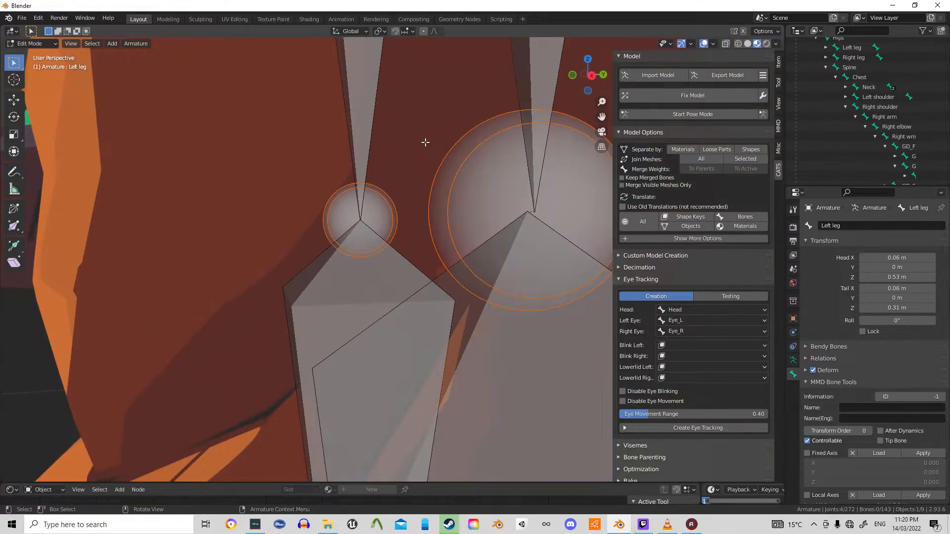
pyautogui.press('KP_3')
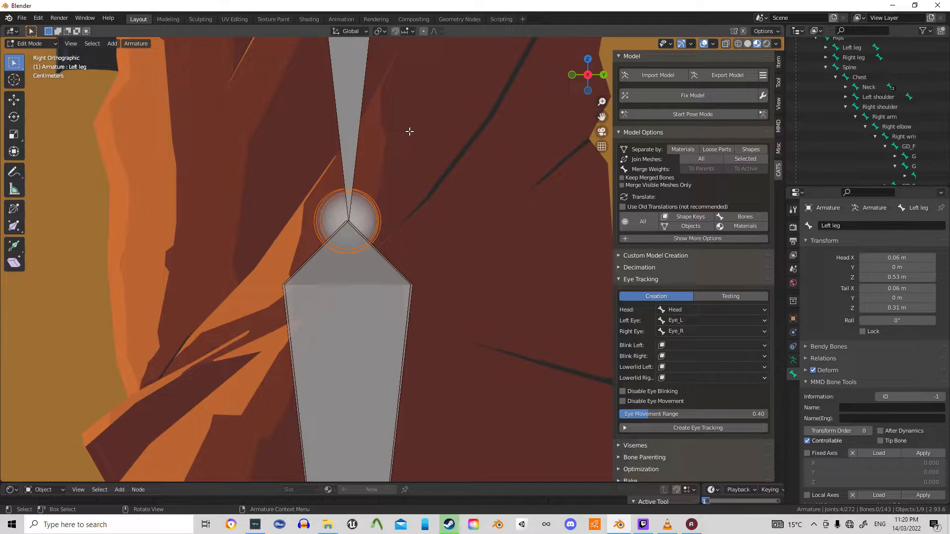
pyautogui.press('s')
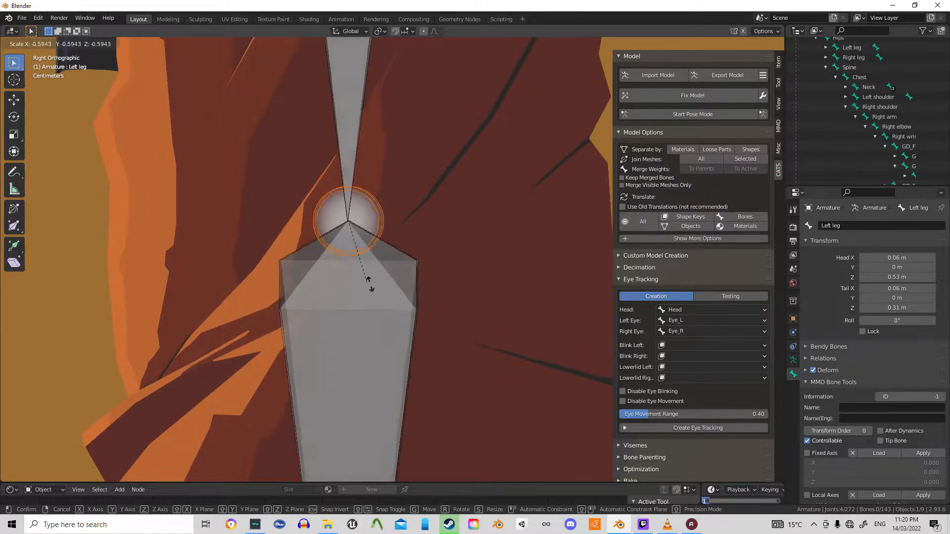
pyautogui.press('Escape')
pyautogui.moveTo(445, 192); pyautogui.dragTo(467, 196, button='middle')
pyautogui.scroll(-3, 466, 196)
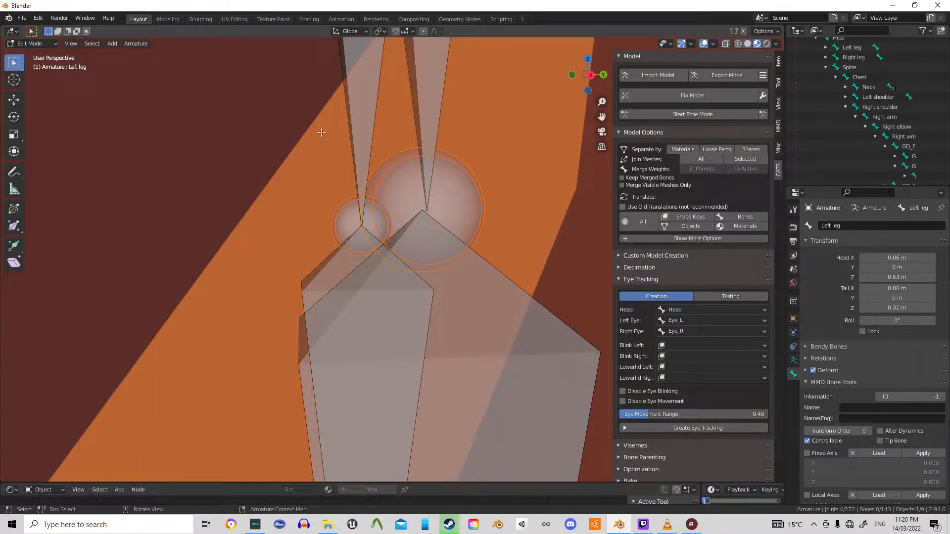
pyautogui.press('KP_3')
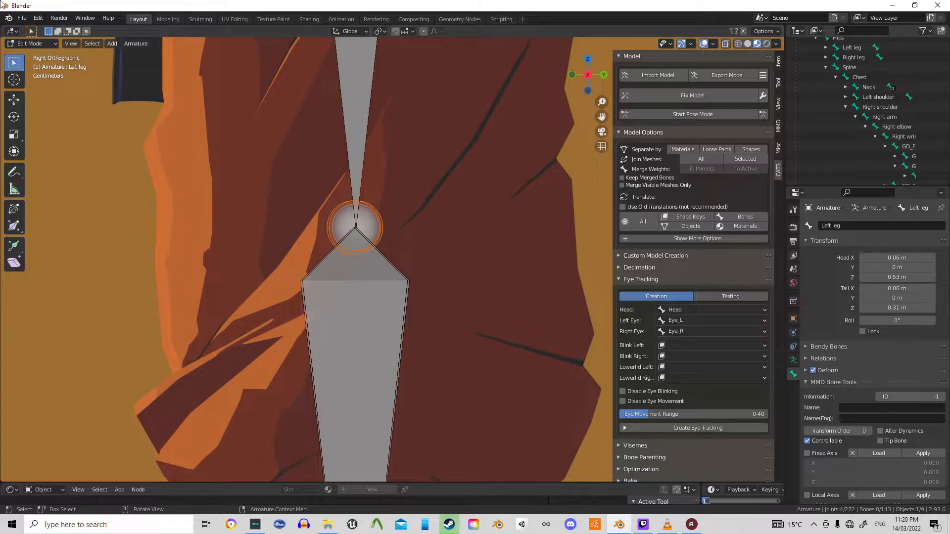
# Flatten both legs' knee joints onto the same depth by scaling them to 0 along the global Y axis
pyautogui.press('s')
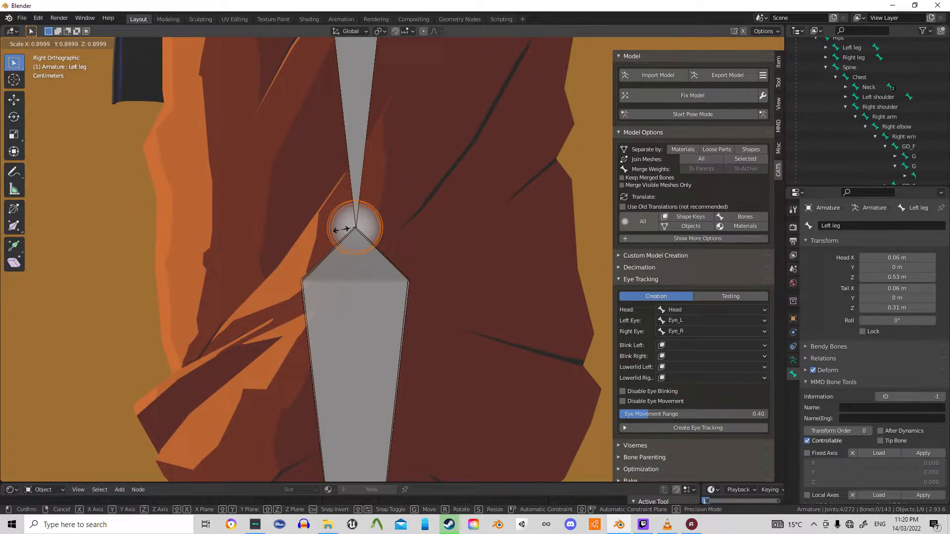
pyautogui.press('y')
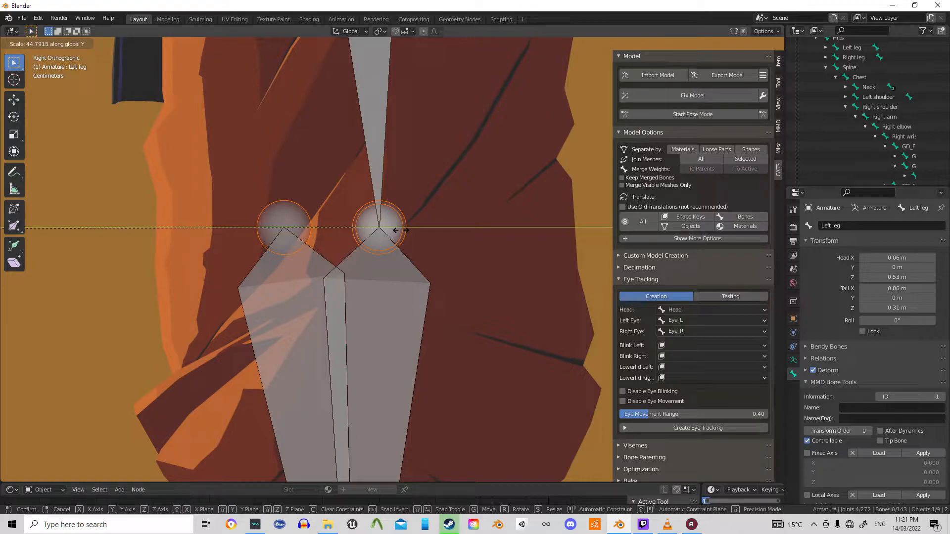
pyautogui.write('0')
pyautogui.press('Return')
pyautogui.moveTo(401, 230); pyautogui.dragTo(433, 232, button='middle')
pyautogui.moveTo(545, 208); pyautogui.dragTo(453, 223, button='middle')
pyautogui.press('KP_3')
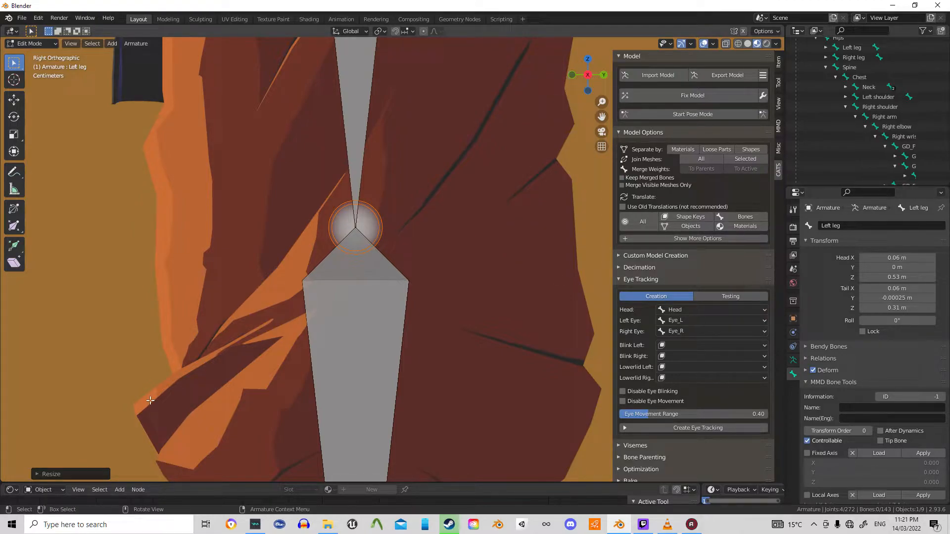
# Move both knee joints slightly forward along global Y, to about Y -0.014 m, and deselect everything
pyautogui.scroll(-4, 361, 226)
pyautogui.keyDown('shift'); pyautogui.moveTo(402, 120); pyautogui.dragTo(409, 192, button='middle'); pyautogui.keyUp('shift')
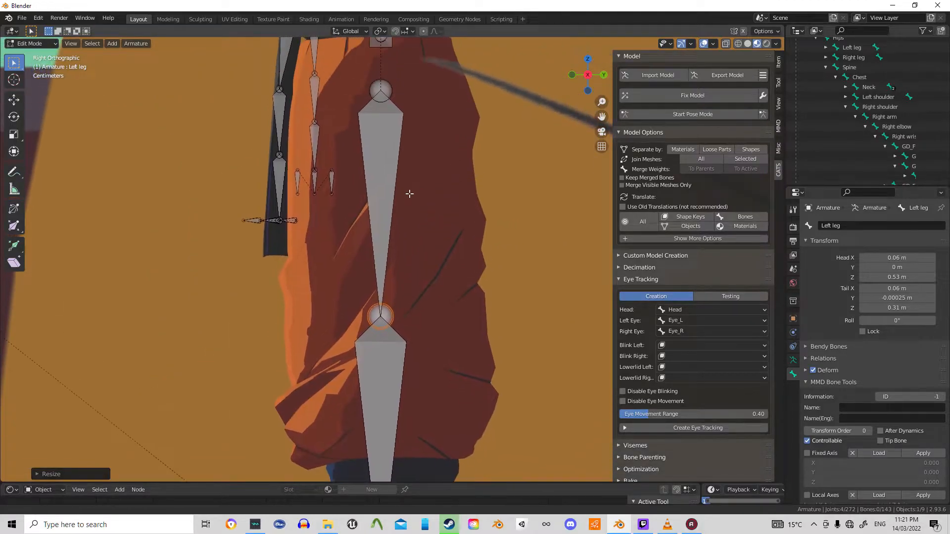
pyautogui.click(14, 100)
pyautogui.scroll(4, 355, 312)
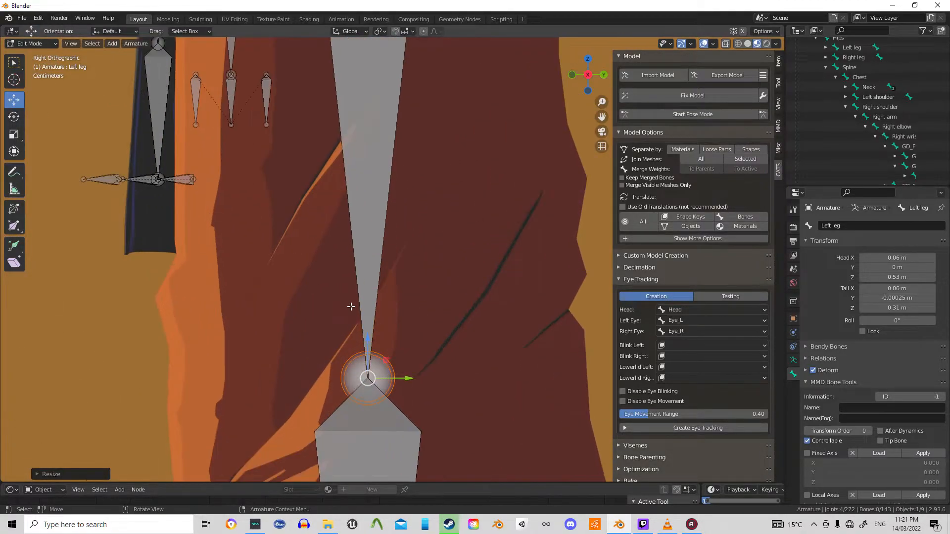
pyautogui.keyDown('shift'); pyautogui.moveTo(355, 312); pyautogui.dragTo(396, 239, button='middle'); pyautogui.keyUp('shift')
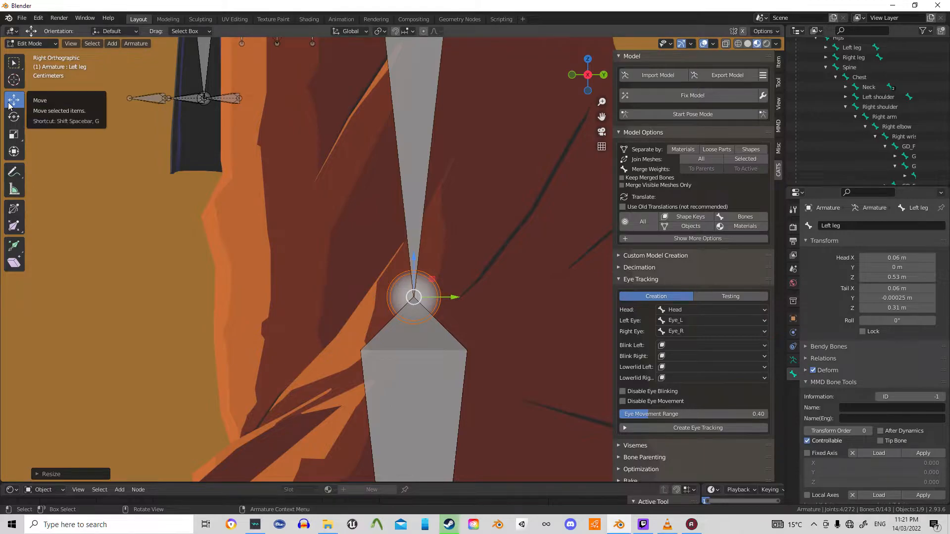
pyautogui.press('g')
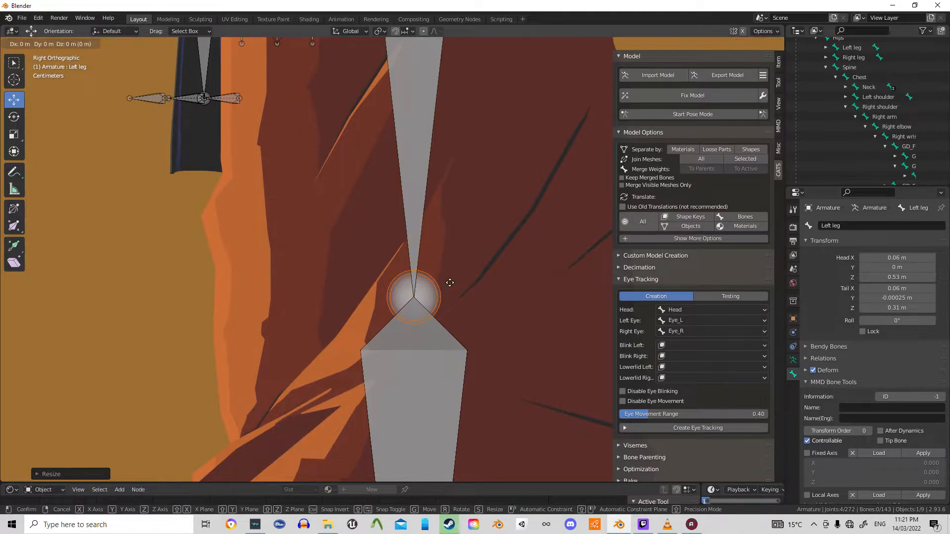
pyautogui.press('y')
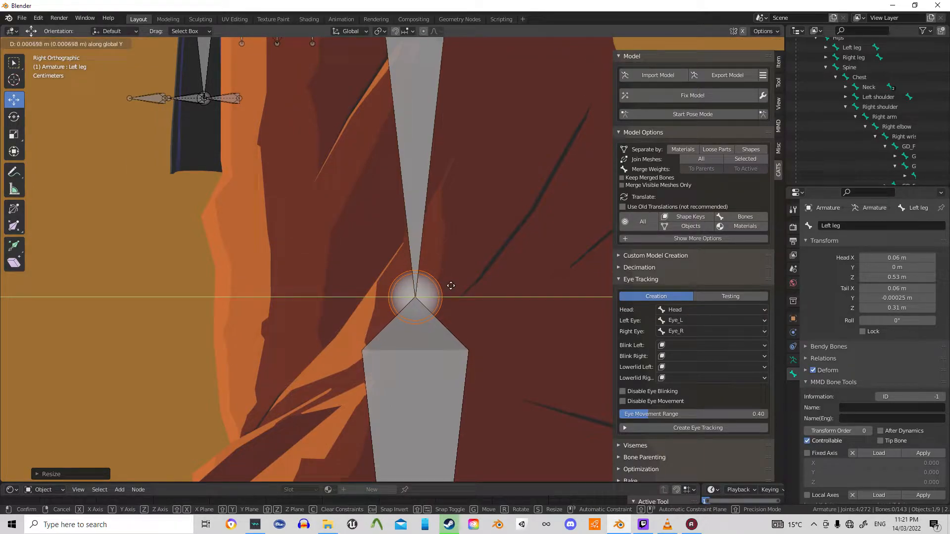
pyautogui.click(420, 275)
pyautogui.hotkey('alt', 'a')
pyautogui.scroll(-7, 385, 312)
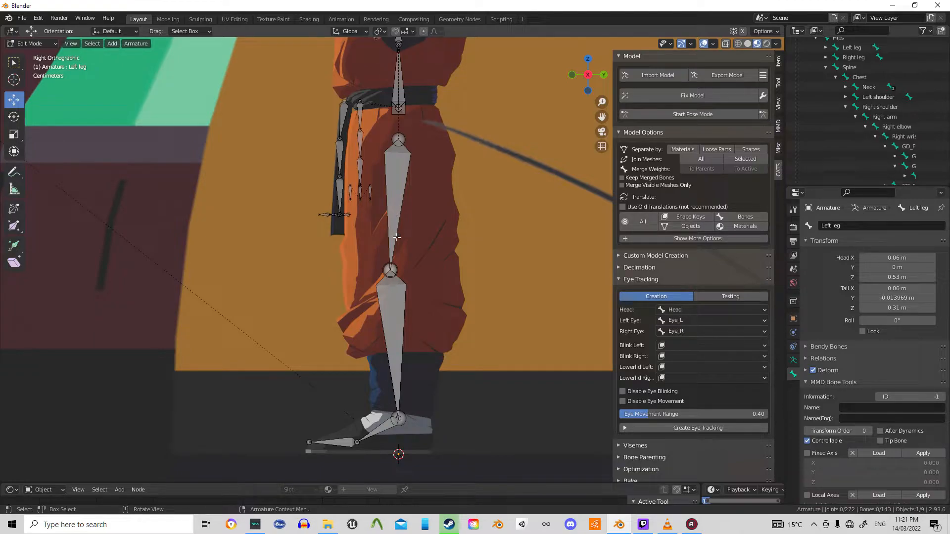
# Select the elbow joints of both arms with Circle Select
pyautogui.moveTo(389, 274); pyautogui.dragTo(352, 341, button='middle')
pyautogui.press('c')
pyautogui.click(455, 217)
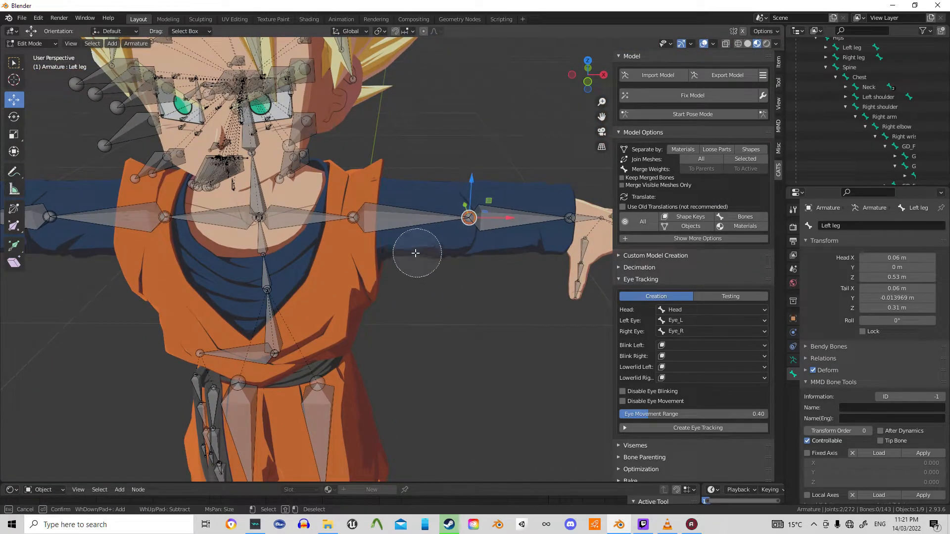
pyautogui.click(55, 221)
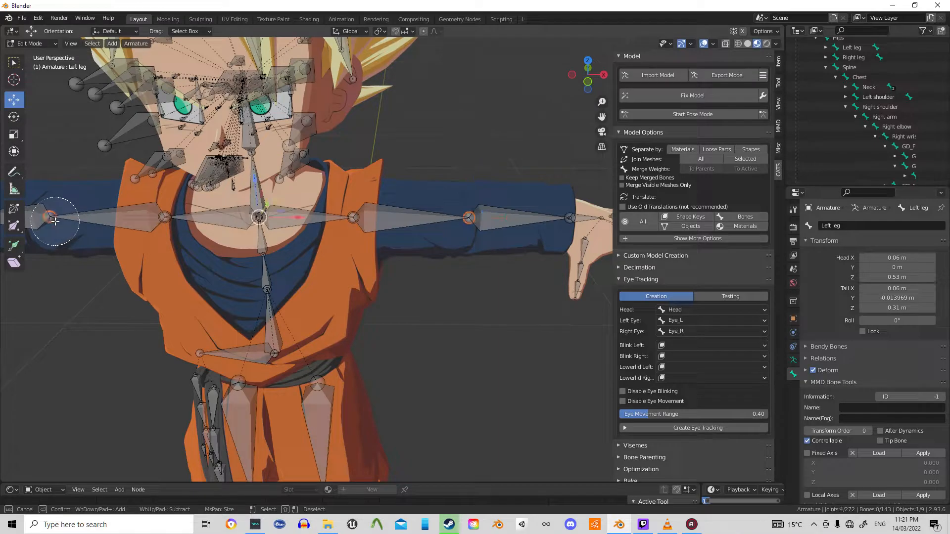
pyautogui.press('Escape')
pyautogui.moveTo(280, 285); pyautogui.dragTo(542, 309, button='middle')
pyautogui.press('c')
pyautogui.rightClick(310, 192)
pyautogui.moveTo(496, 229); pyautogui.dragTo(449, 220, button='middle')
# Align the two selected elbow joints in depth by scaling them to 0 along the global Y axis
pyautogui.press('s')
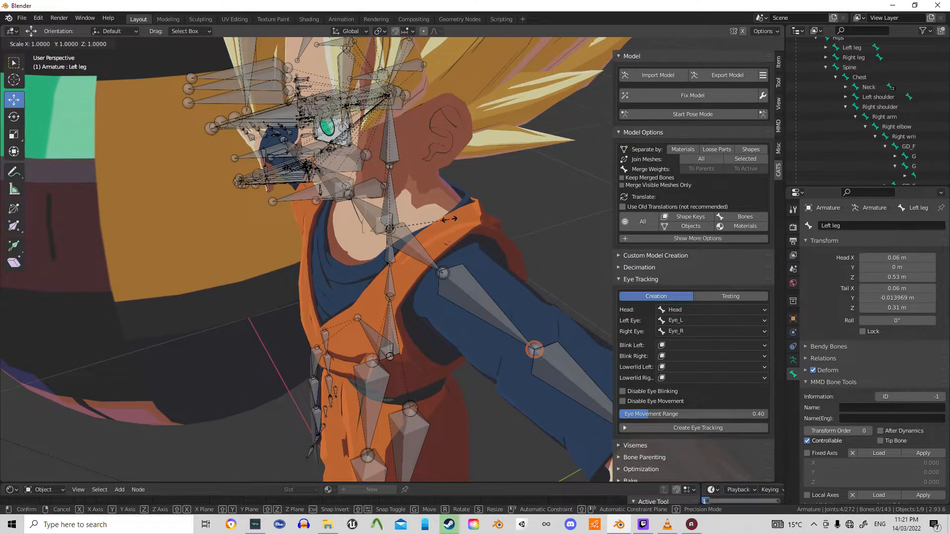
pyautogui.press('y')
pyautogui.click(450, 222)
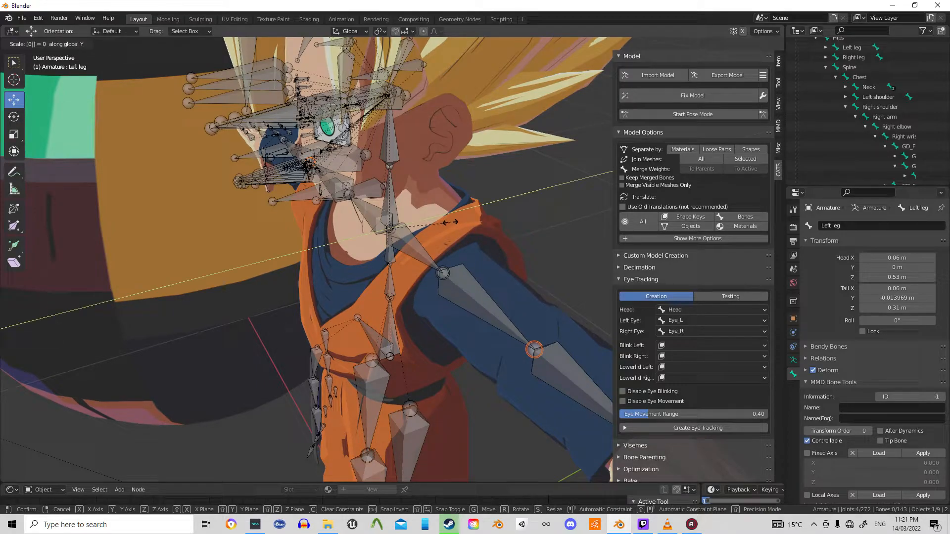
pyautogui.press('KP_3')
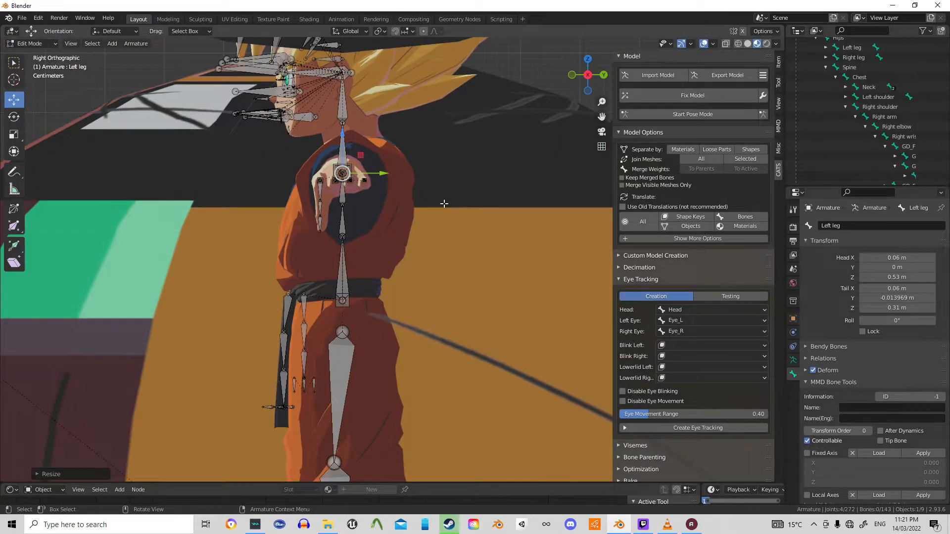
# Move both elbow joints slightly backward along the Y axis in the right orthographic view, and deselect everything
pyautogui.scroll(5, 417, 166)
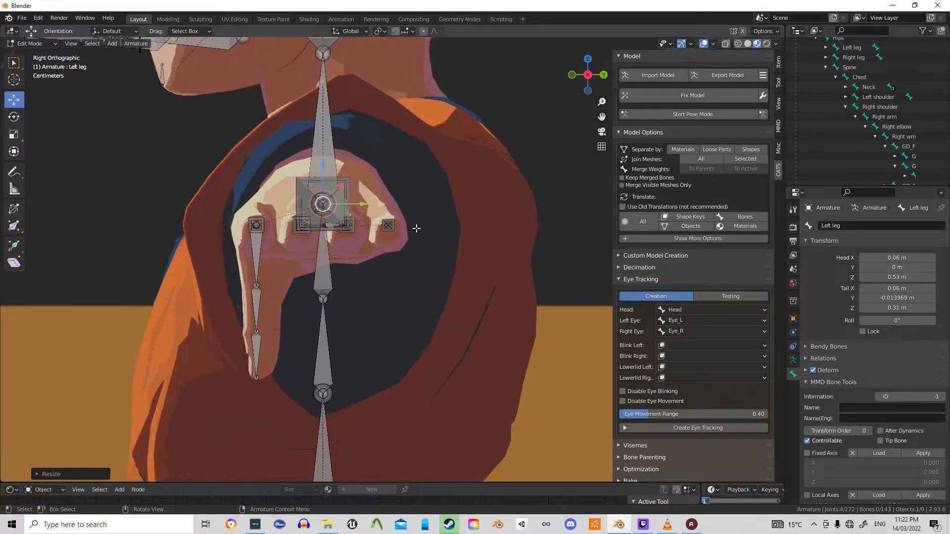
pyautogui.scroll(4, 396, 199)
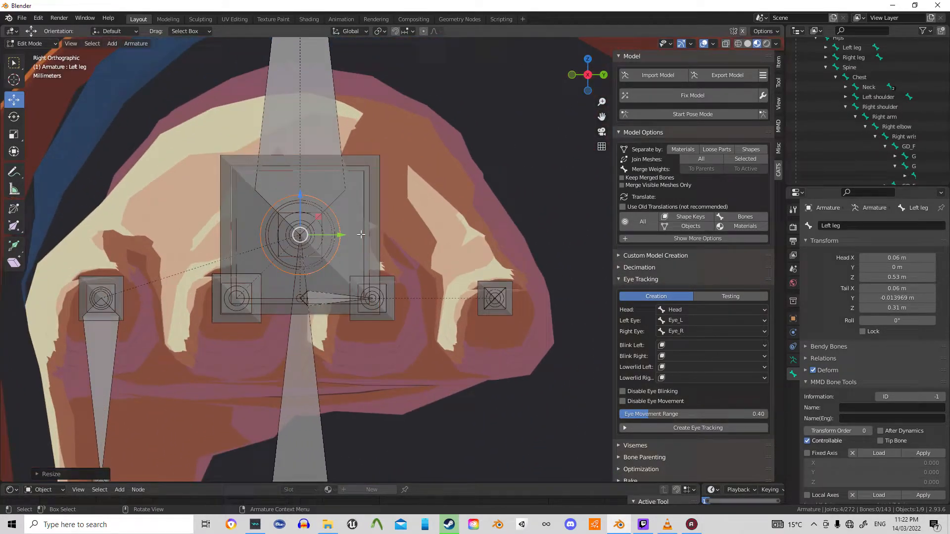
pyautogui.moveTo(347, 236); pyautogui.dragTo(360, 240)
pyautogui.hotkey('alt', 'a')
pyautogui.moveTo(348, 243); pyautogui.dragTo(407, 231, button='middle')
pyautogui.scroll(-8, 416, 285)
pyautogui.scroll(3, 330, 237)
# In front view, lower the joint between the hips and spine bones along Z to about 0.61 m and deselect it
pyautogui.press('KP_1')
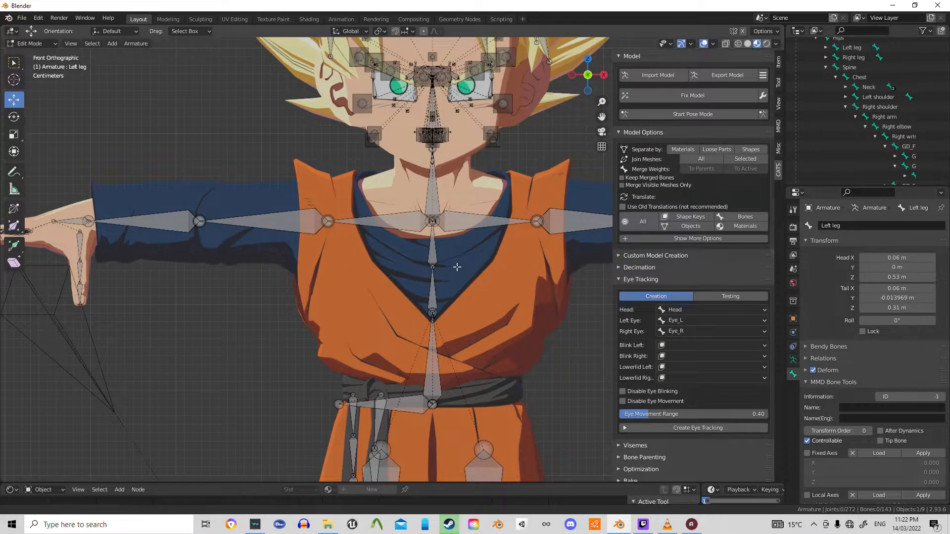
pyautogui.scroll(5, 376, 217)
pyautogui.keyDown('shift'); pyautogui.moveTo(356, 251); pyautogui.dragTo(445, 246, button='middle'); pyautogui.keyUp('shift')
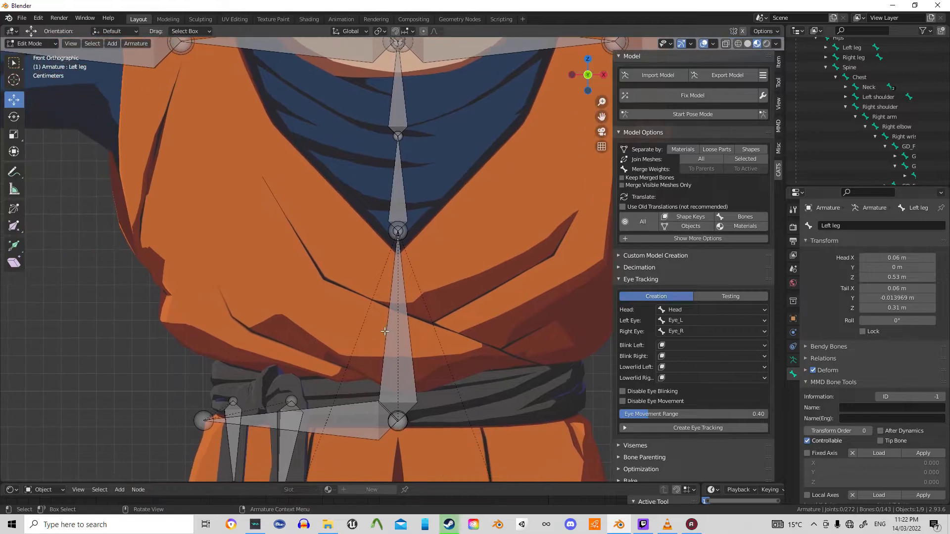
pyautogui.keyDown('shift'); pyautogui.moveTo(435, 373); pyautogui.dragTo(412, 253, button='middle'); pyautogui.keyUp('shift')
pyautogui.press('c')
pyautogui.click(384, 137)
pyautogui.press('Escape')
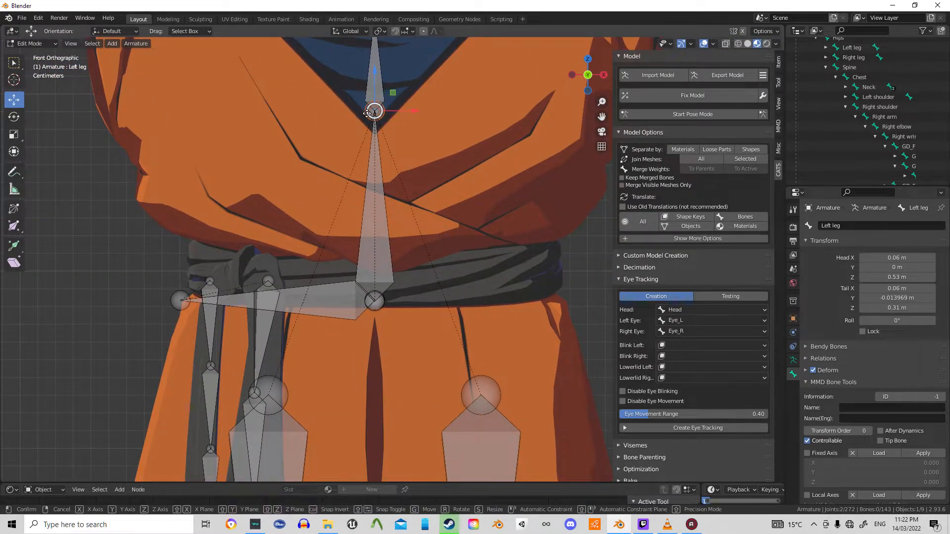
pyautogui.press('g')
pyautogui.press('z')
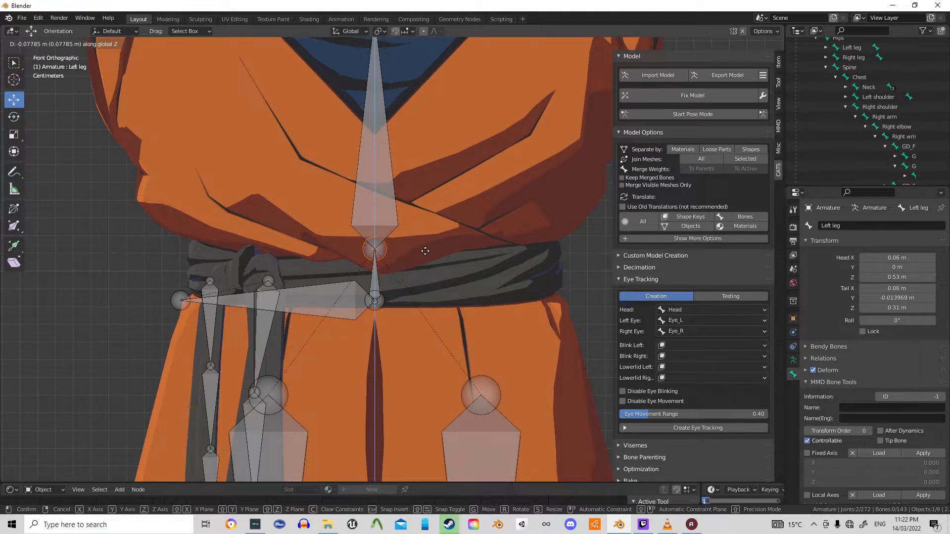
pyautogui.click(429, 256)
pyautogui.press('c')
pyautogui.middleClick(391, 255)
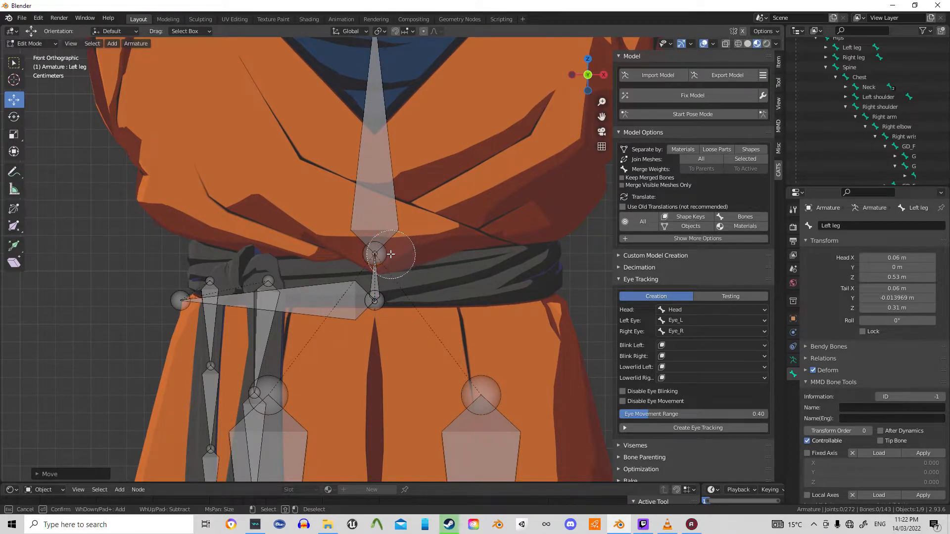
pyautogui.rightClick(391, 255)
# Move the head of the GD_Waist_Scl bone along global X to about -0.046 m, away from the hips joint
pyautogui.click(368, 307)
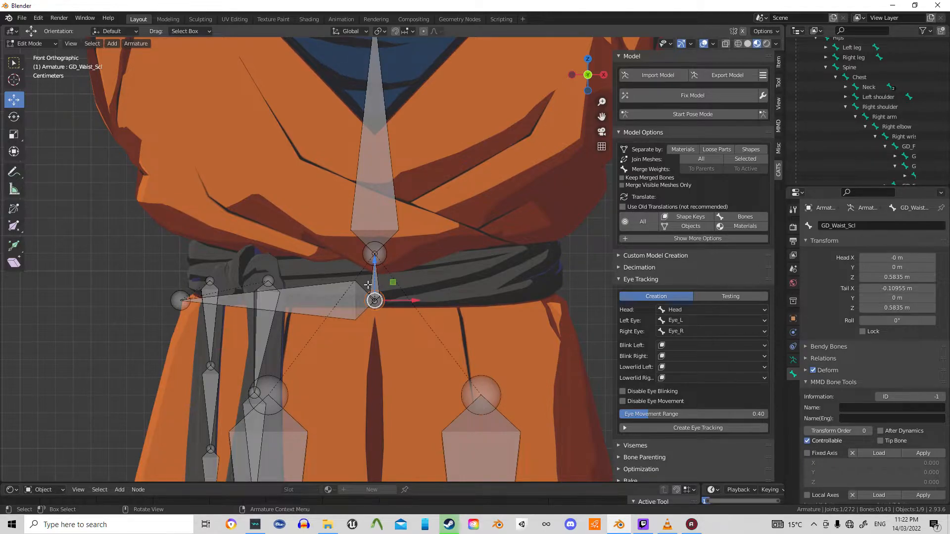
pyautogui.press('g')
pyautogui.press('x')
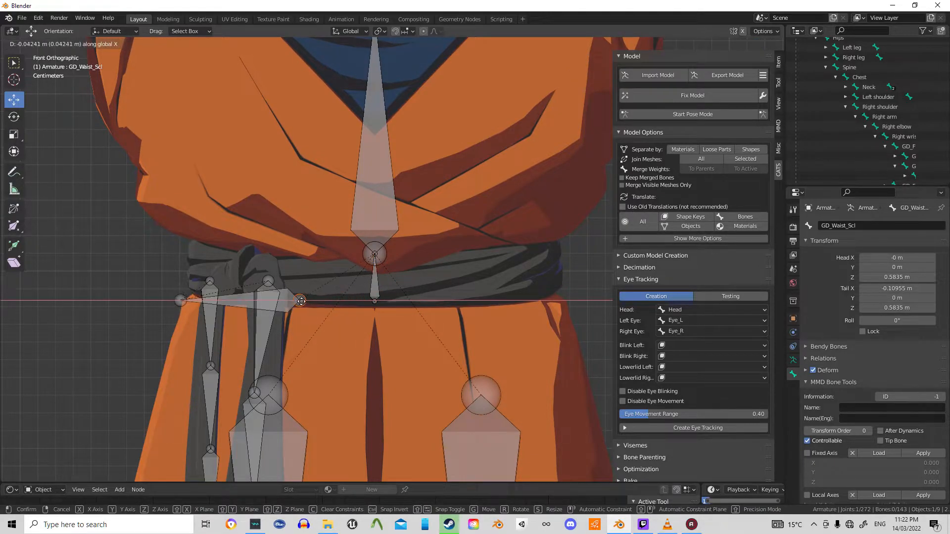
pyautogui.click(294, 298)
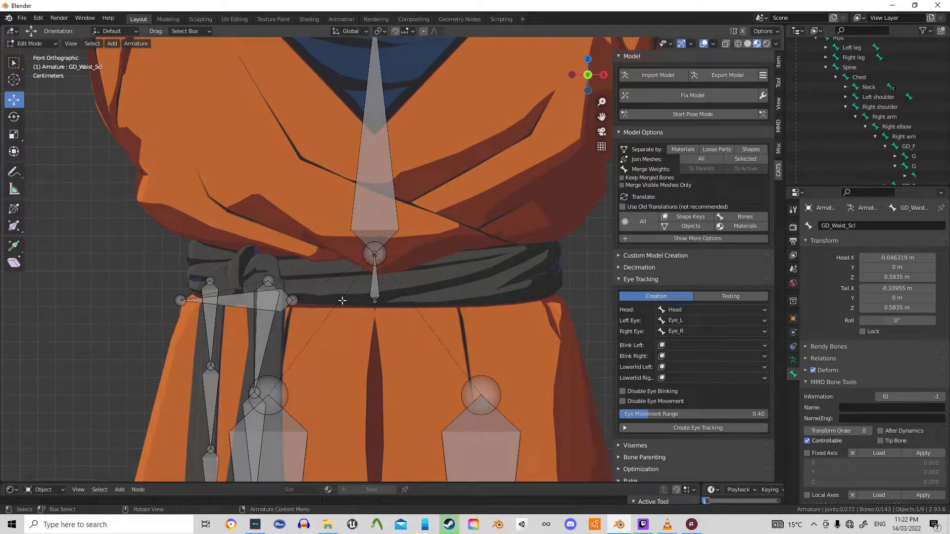
# Lower the head of the Hips bone along global Z to about 0.55 m and check it in perspective
pyautogui.click(370, 301)
pyautogui.press('g')
pyautogui.press('z')
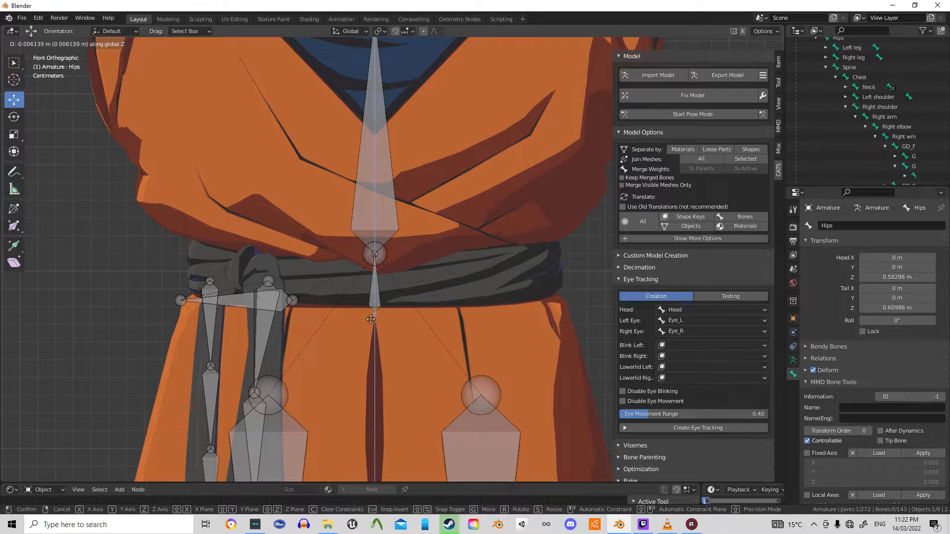
pyautogui.click(373, 361)
pyautogui.moveTo(373, 361); pyautogui.dragTo(467, 250, button='middle')
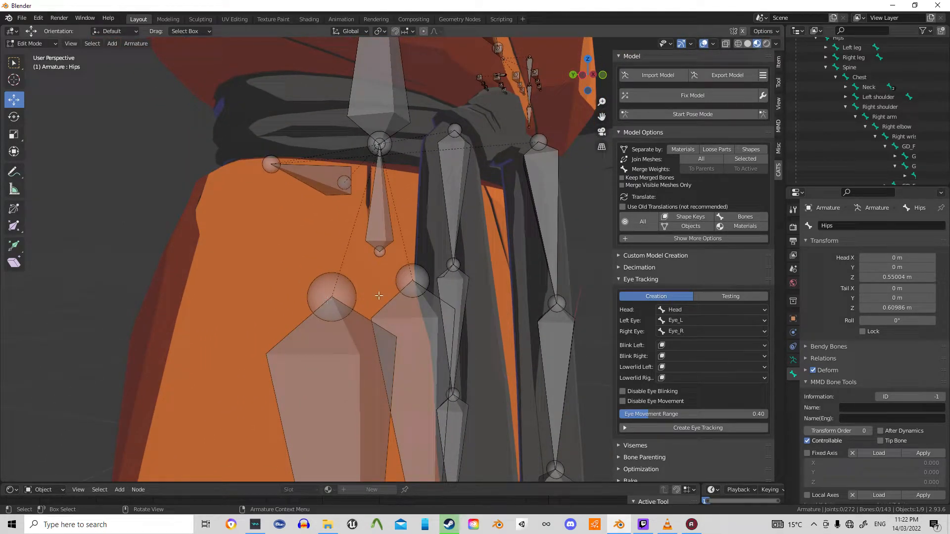
pyautogui.moveTo(407, 289); pyautogui.dragTo(304, 289, button='middle')
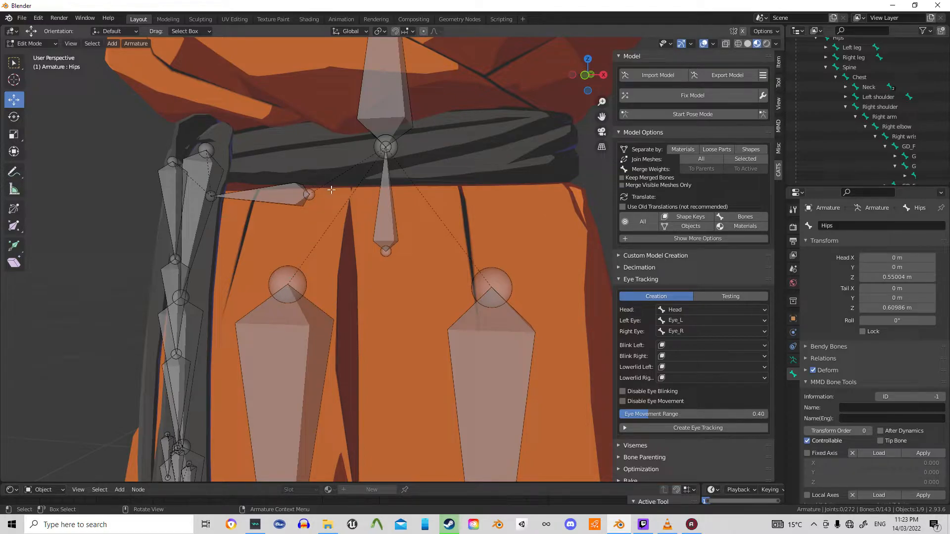
# Lower the joint between the hips and spine bones further along Z to about 0.589 m in front view
pyautogui.press('KP_1')
pyautogui.keyDown('shift'); pyautogui.moveTo(424, 155); pyautogui.dragTo(415, 223, button='middle'); pyautogui.keyUp('shift')
pyautogui.press('c')
pyautogui.click(376, 214)
pyautogui.rightClick(373, 211)
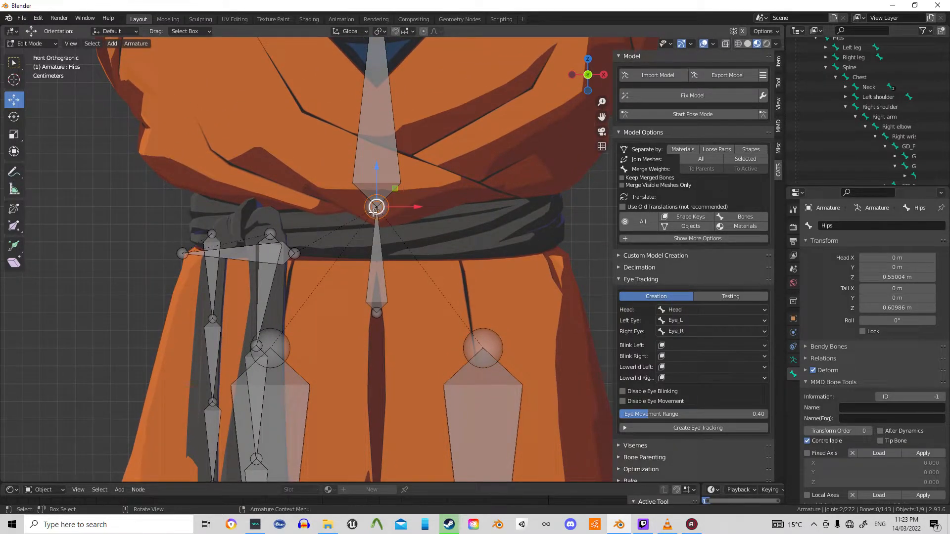
pyautogui.press('g')
pyautogui.press('z')
pyautogui.click(371, 258)
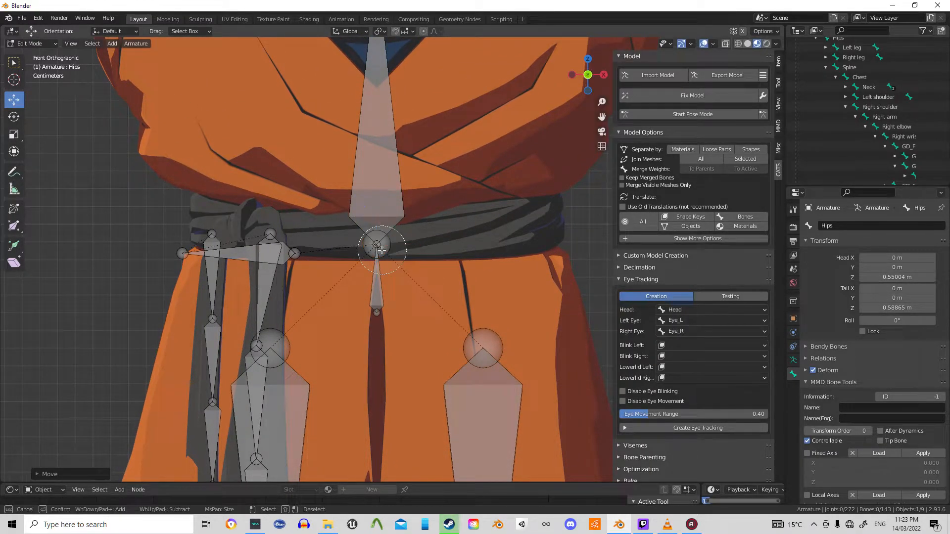
# In front view, lower the joint between the spine and chest bones along Z to about 0.678 m and check it in perspective
pyautogui.click(374, 106)
pyautogui.keyDown('shift'); pyautogui.moveTo(374, 106); pyautogui.dragTo(381, 302, button='middle'); pyautogui.keyUp('shift')
pyautogui.press('c')
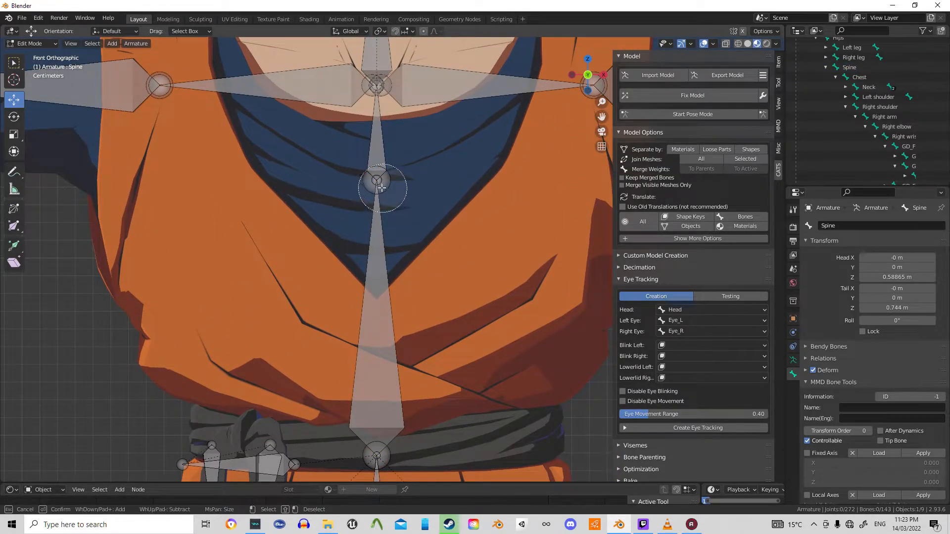
pyautogui.click(377, 181)
pyautogui.rightClick(377, 181)
pyautogui.scroll(-3, 371, 159)
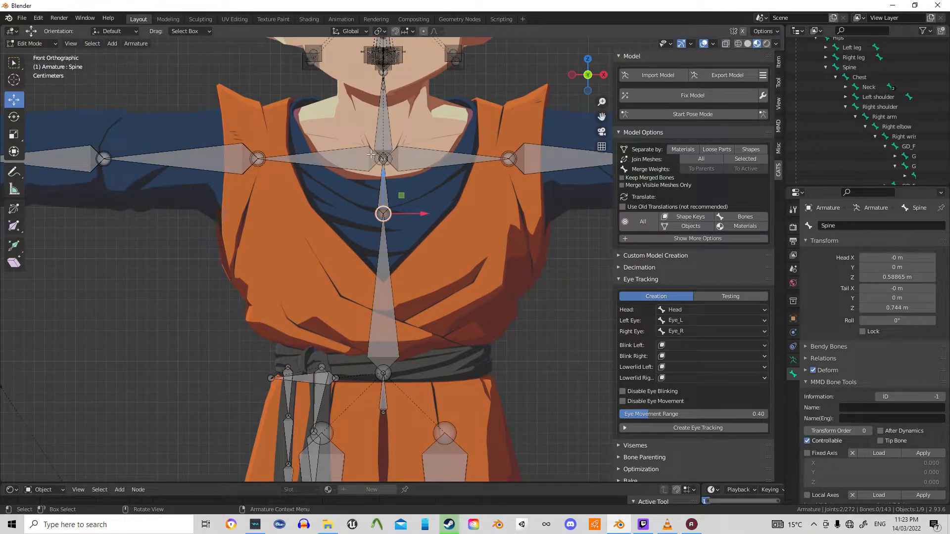
pyautogui.scroll(2, 378, 200)
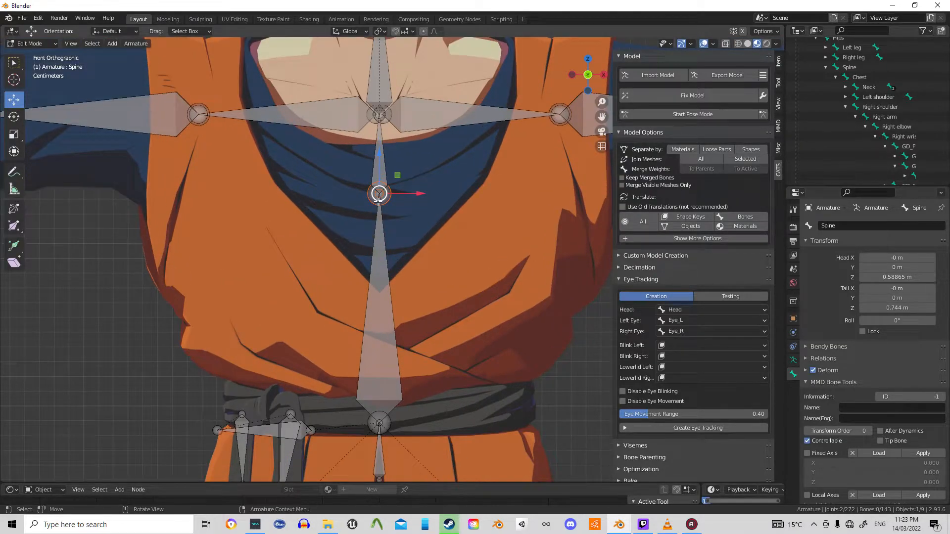
pyautogui.moveTo(377, 202); pyautogui.dragTo(385, 300)
pyautogui.press('z')
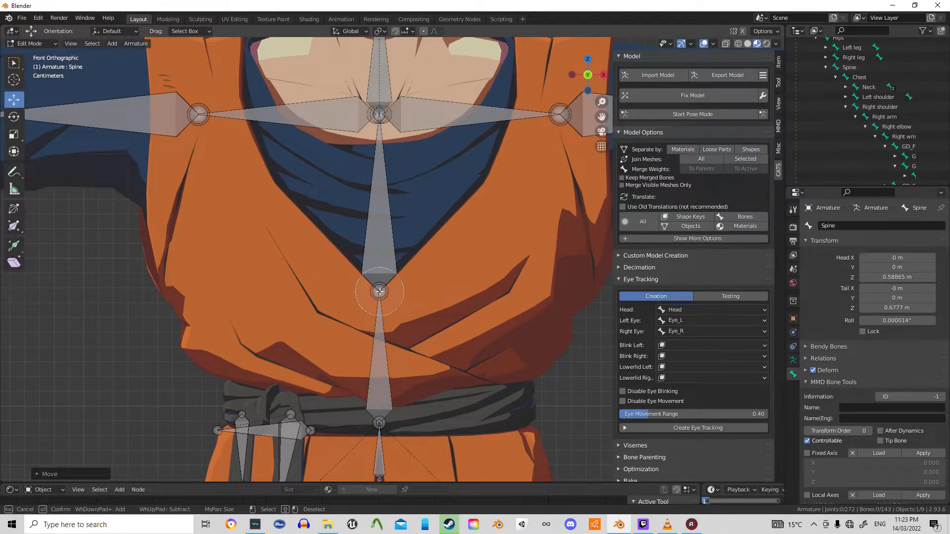
pyautogui.moveTo(398, 176); pyautogui.dragTo(342, 255, button='middle')
pyautogui.scroll(-3, 342, 254)
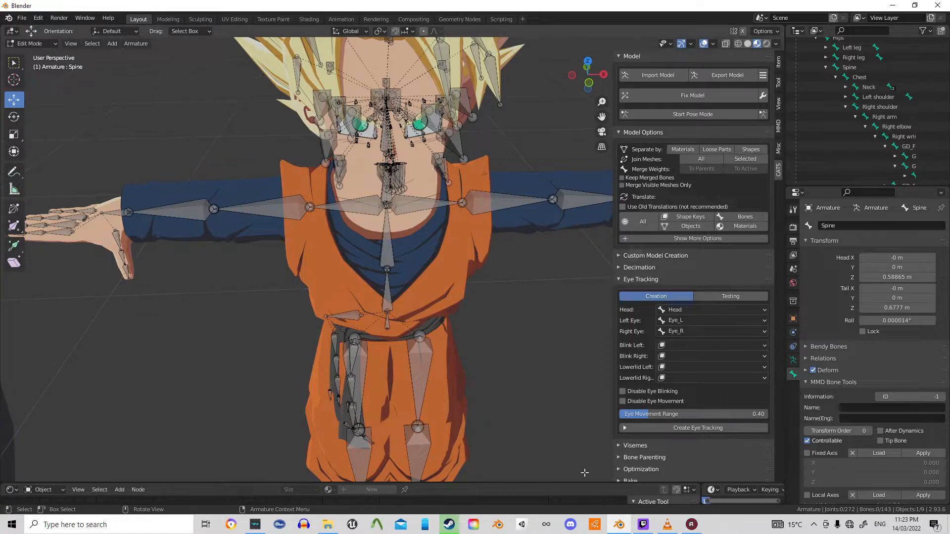
pyautogui.moveTo(504, 285); pyautogui.dragTo(474, 273, button='middle')
# Open the recent file Battle Armour Kefla in another Blender window and enlarge its 3D viewport
pyautogui.rightClick(626, 526)
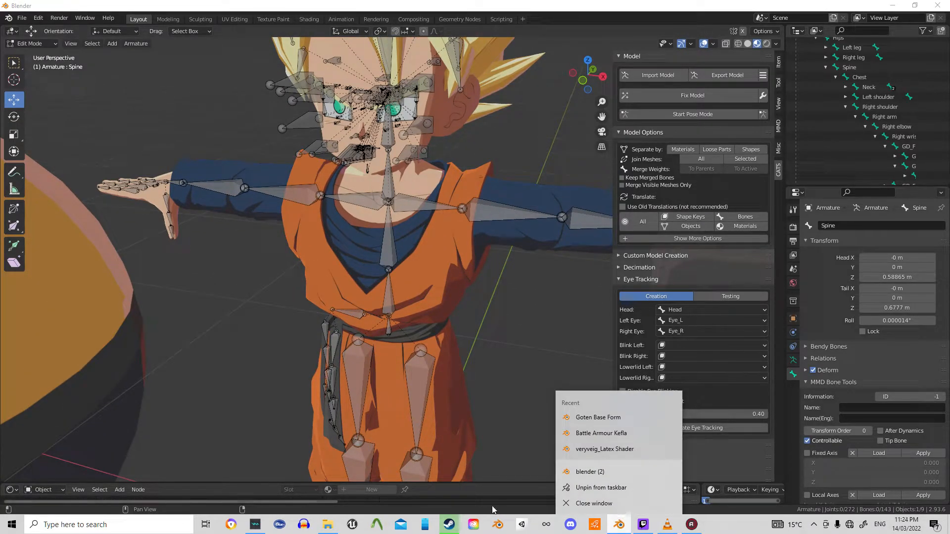
pyautogui.click(592, 434)
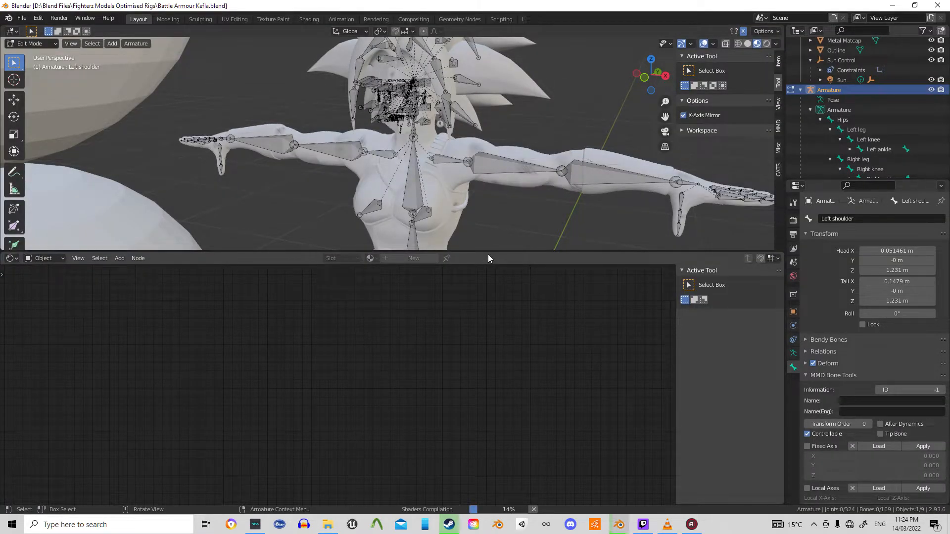
pyautogui.moveTo(484, 251); pyautogui.dragTo(511, 420)
# View the Kefla armature from the right side and hide the Decal/Damage, FighterZ Base and Metal Matcap objects
pyautogui.moveTo(513, 364); pyautogui.dragTo(569, 333, button='middle')
pyautogui.scroll(5, 568, 333)
pyautogui.keyDown('shift'); pyautogui.moveTo(496, 335); pyautogui.dragTo(465, 239, button='middle'); pyautogui.keyUp('shift')
pyautogui.press('KP_3')
pyautogui.scroll(-1, 458, 236)
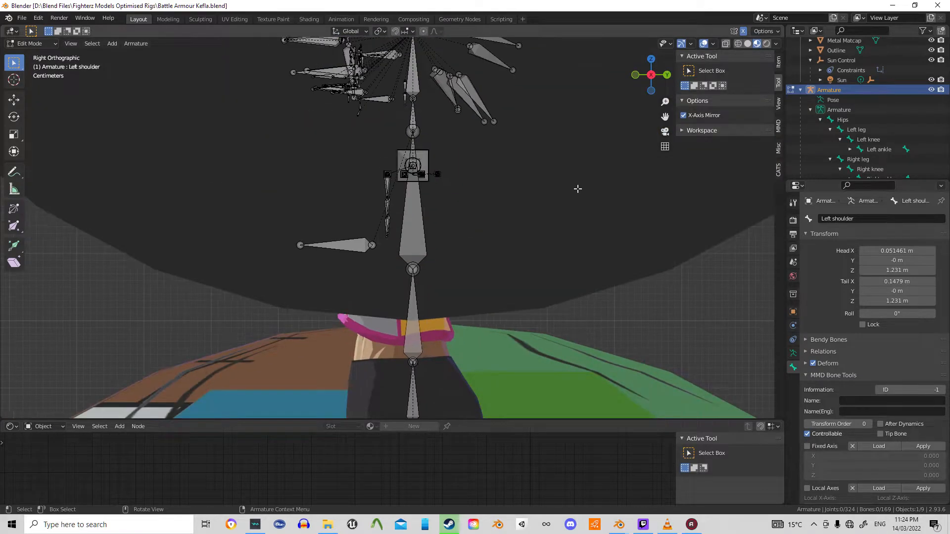
pyautogui.scroll(2, 930, 63)
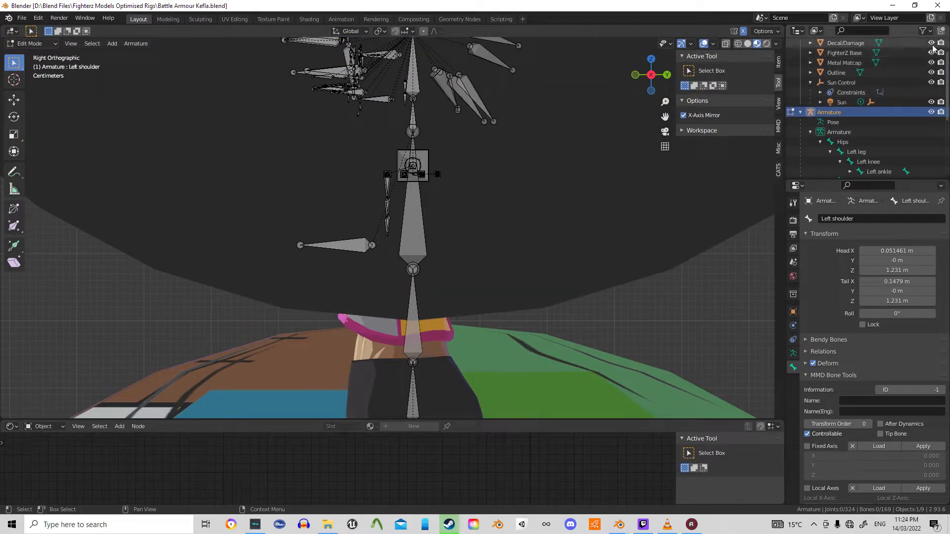
pyautogui.click(931, 43)
pyautogui.click(931, 53)
pyautogui.click(931, 62)
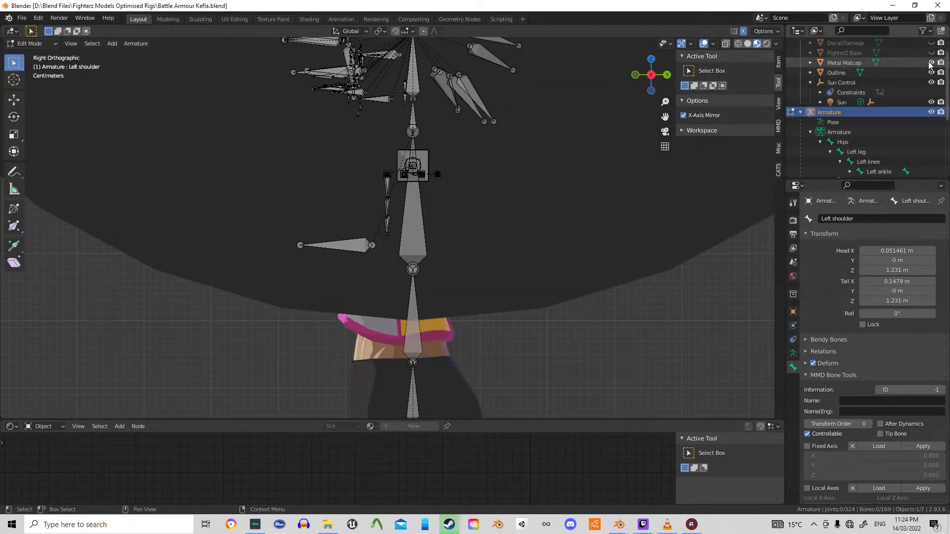
# Examine the height of the Kefla spine-chest joint against the torso, and switch back to the Blender window with the orange-clothed character
pyautogui.scroll(4, 435, 300)
pyautogui.click(435, 314)
pyautogui.keyDown('shift'); pyautogui.moveTo(436, 306); pyautogui.dragTo(424, 218, button='middle'); pyautogui.keyUp('shift')
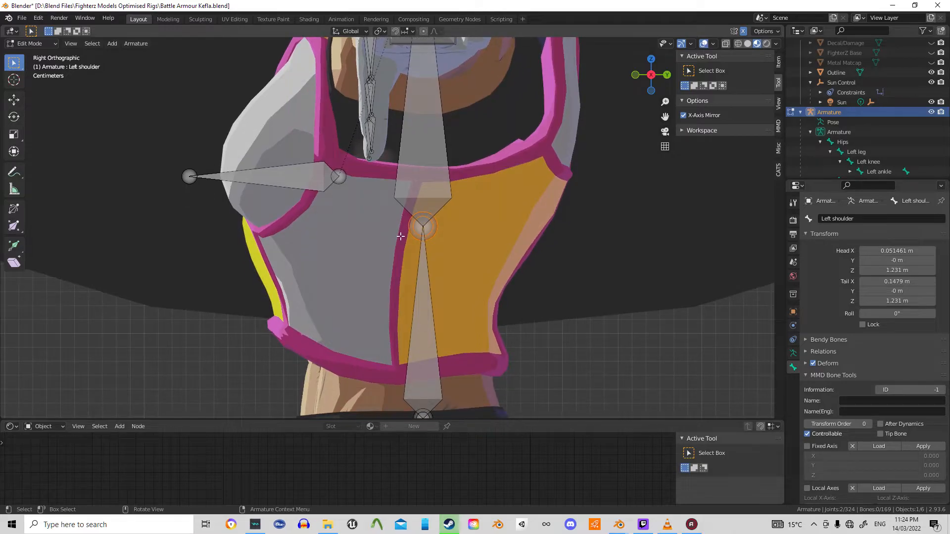
pyautogui.moveTo(102, 221); pyautogui.dragTo(531, 228)
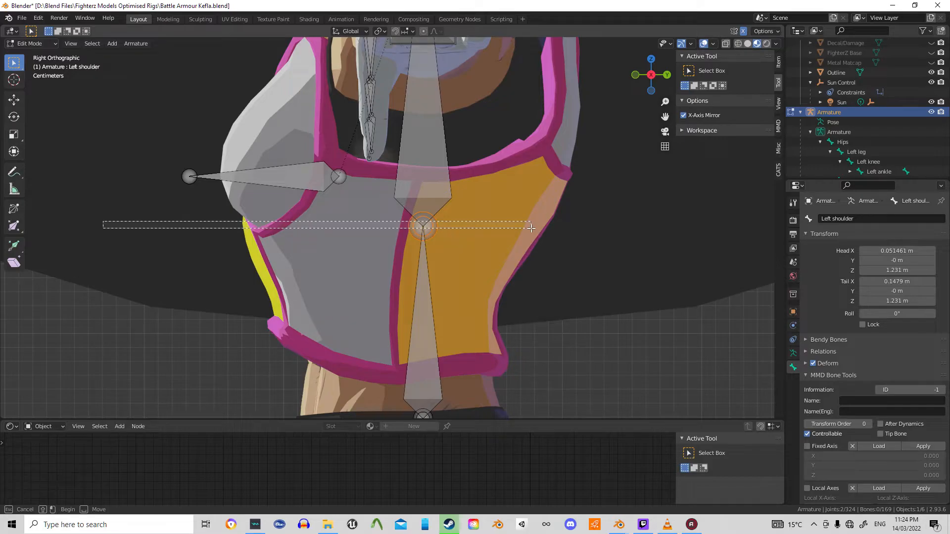
pyautogui.moveTo(531, 228); pyautogui.dragTo(531, 228)
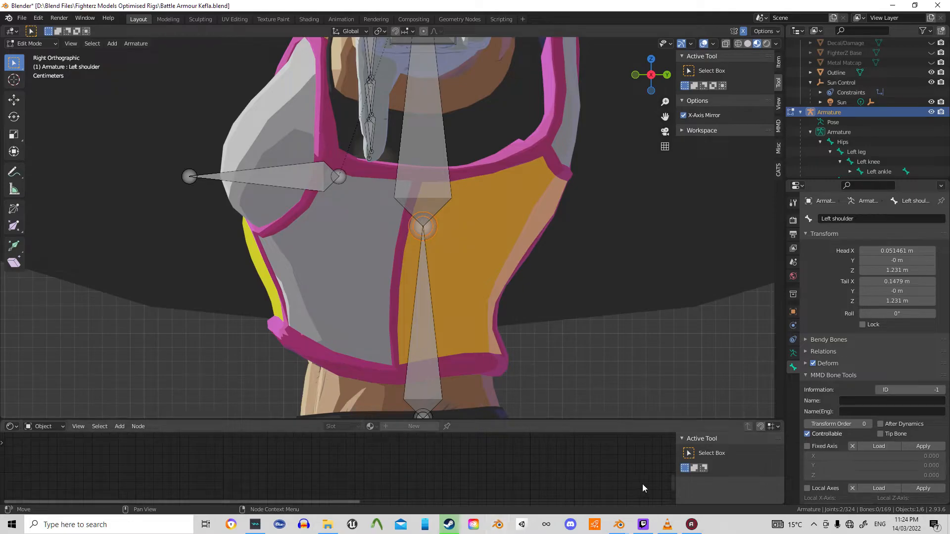
pyautogui.moveTo(619, 525)
pyautogui.click(583, 491)
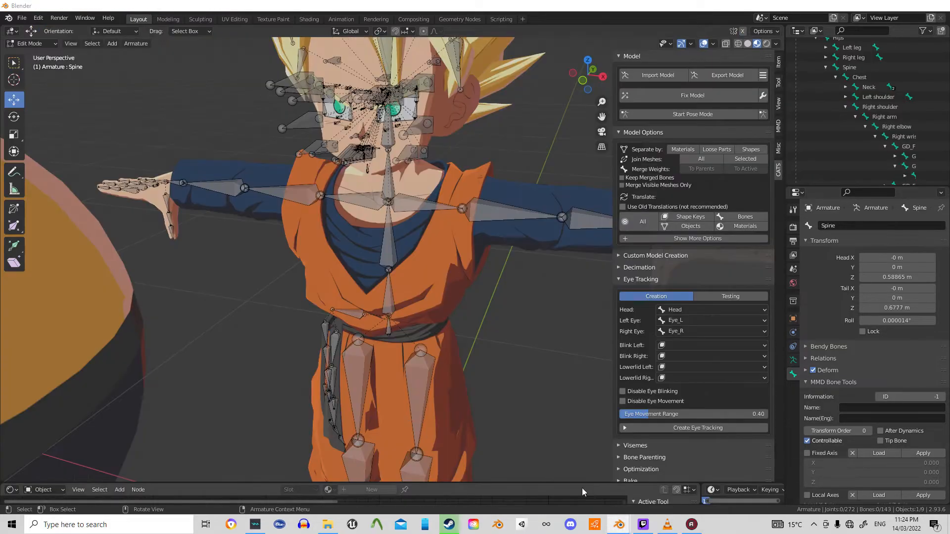
# Start pose mode on the character's armature and clear the bone selection while viewing the torso from the side
pyautogui.moveTo(474, 316); pyautogui.dragTo(505, 332, button='middle')
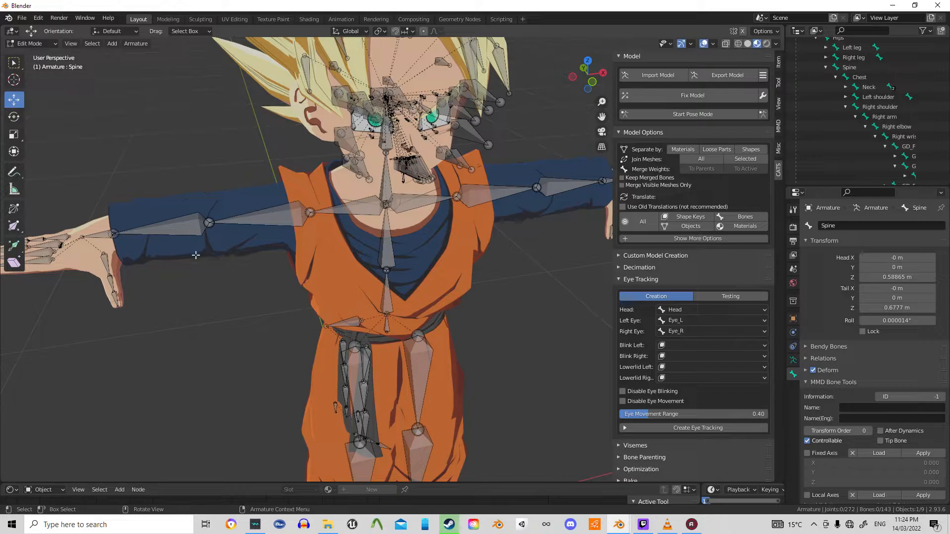
pyautogui.moveTo(453, 227); pyautogui.dragTo(450, 190, button='middle')
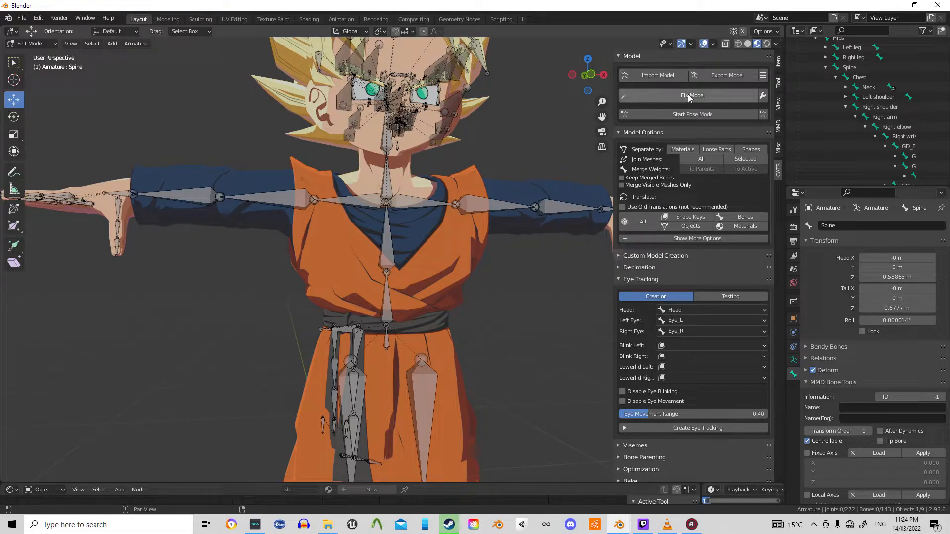
pyautogui.click(693, 114)
pyautogui.press('c')
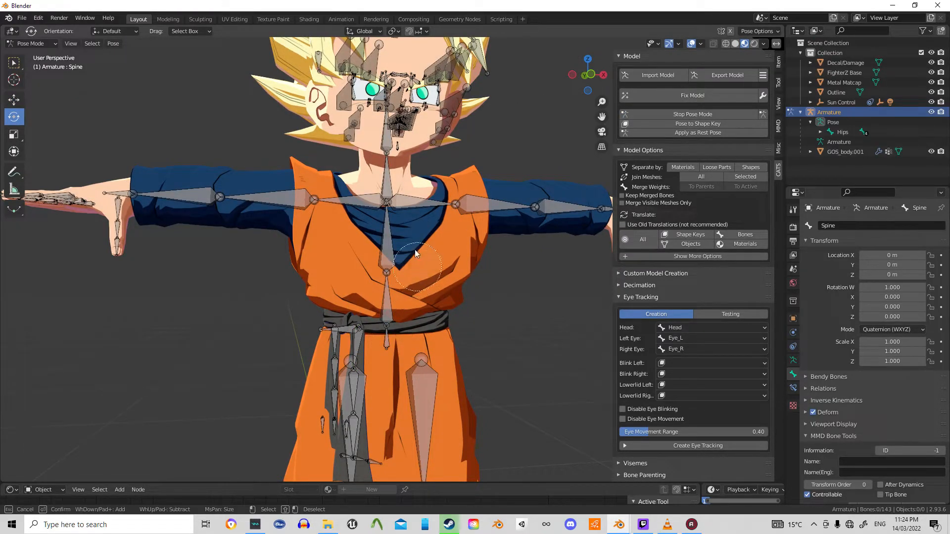
pyautogui.click(378, 231)
pyautogui.press('Escape')
pyautogui.moveTo(412, 246)
pyautogui.mouseDown(button='middle')
pyautogui.moveTo(508, 263)
pyautogui.moveTo(416, 247)
pyautogui.mouseUp(button='middle')
pyautogui.moveTo(412, 245); pyautogui.dragTo(425, 257)
pyautogui.rightClick(425, 258)
pyautogui.hotkey('alt', 'a')
pyautogui.press('c')
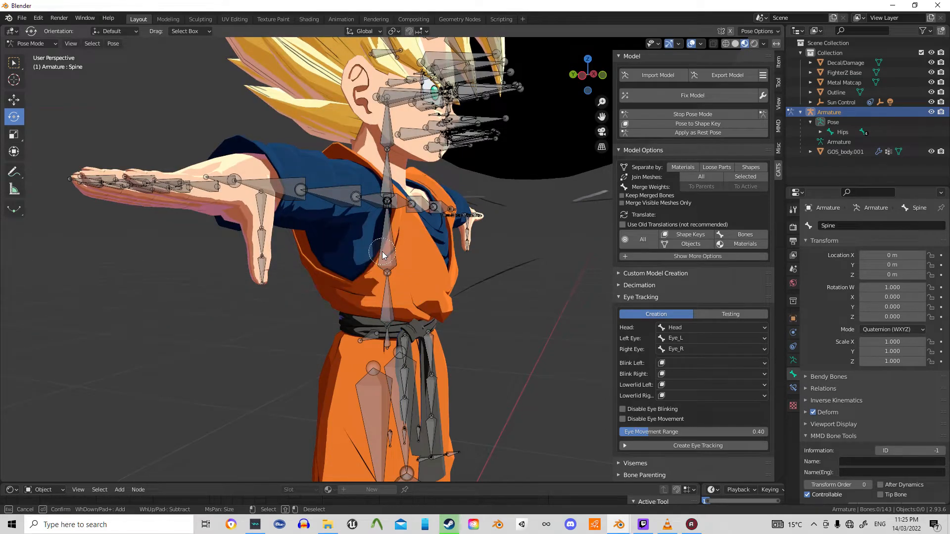
# Test the Spine bone's deformation with a free trackball rotation, cancel the rotation and stop pose mode
pyautogui.click(385, 305)
pyautogui.rightClick(400, 309)
pyautogui.press('r')
pyautogui.press('r')
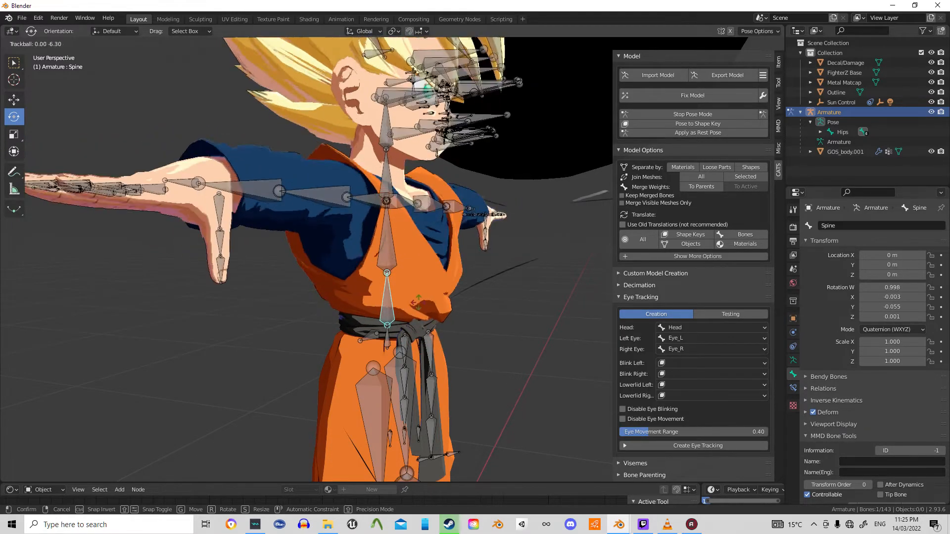
pyautogui.press('Escape')
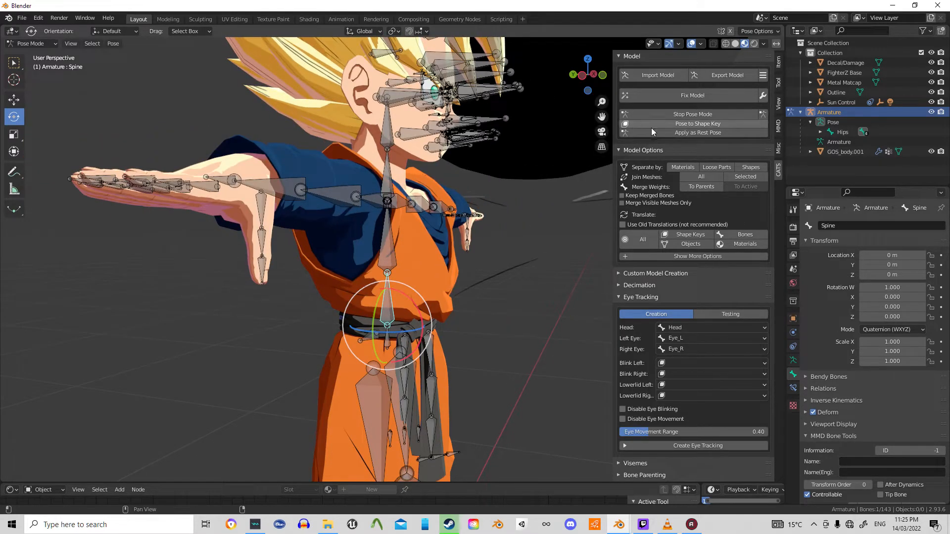
pyautogui.click(689, 115)
# Return to the armature's Edit Mode in front view and enable X-Axis Mirror
pyautogui.press('Tab')
pyautogui.moveTo(470, 213); pyautogui.dragTo(374, 218, button='middle')
pyautogui.press('KP_1')
pyautogui.scroll(5, 426, 134)
pyautogui.keyDown('shift'); pyautogui.moveTo(361, 160); pyautogui.dragTo(320, 280, button='middle'); pyautogui.keyUp('shift')
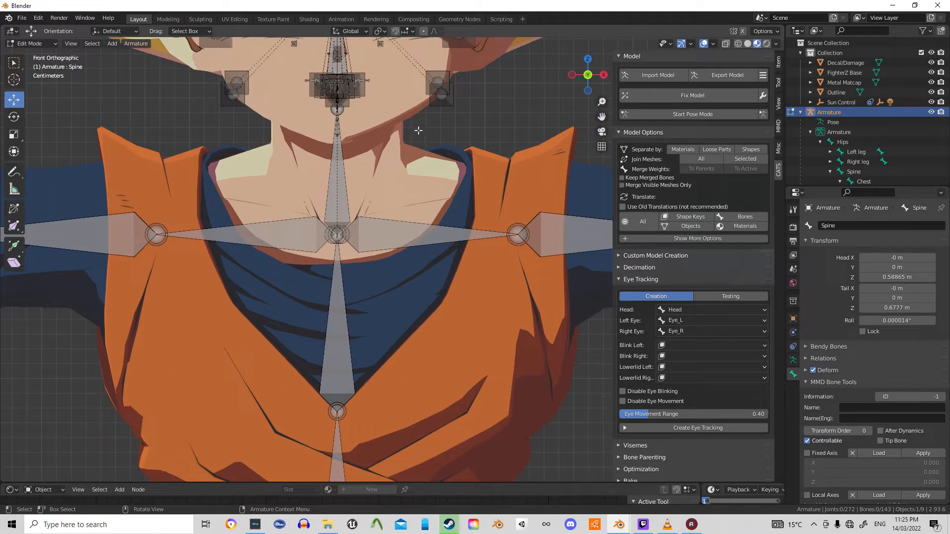
pyautogui.scroll(-4, 417, 130)
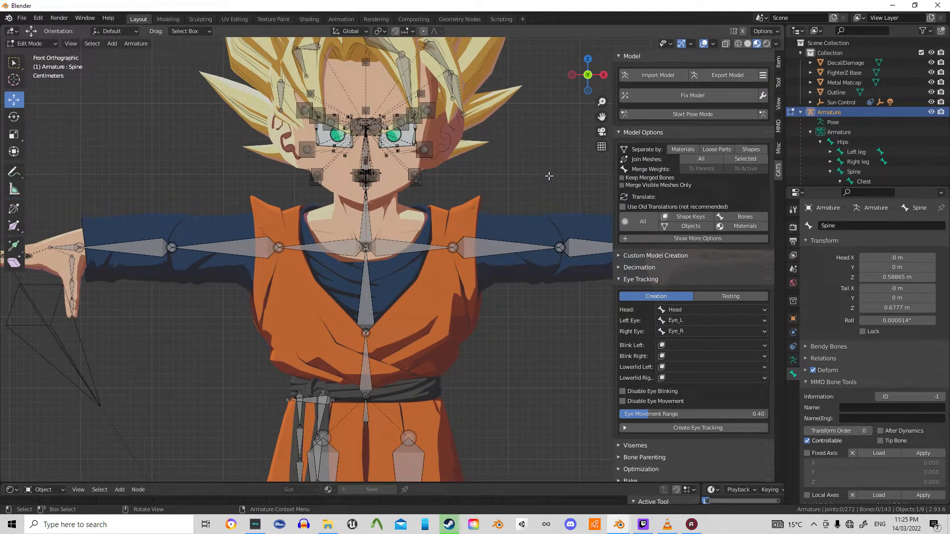
pyautogui.click(779, 82)
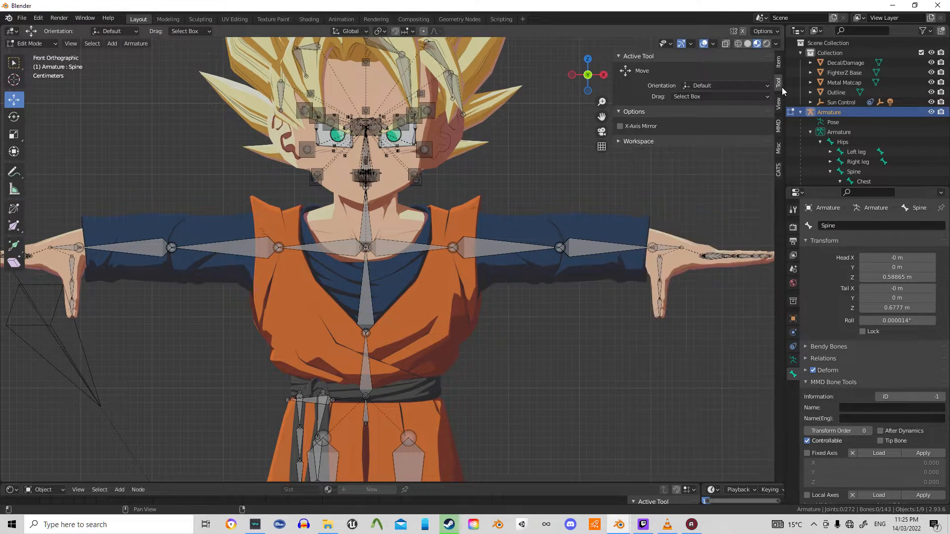
pyautogui.click(779, 171)
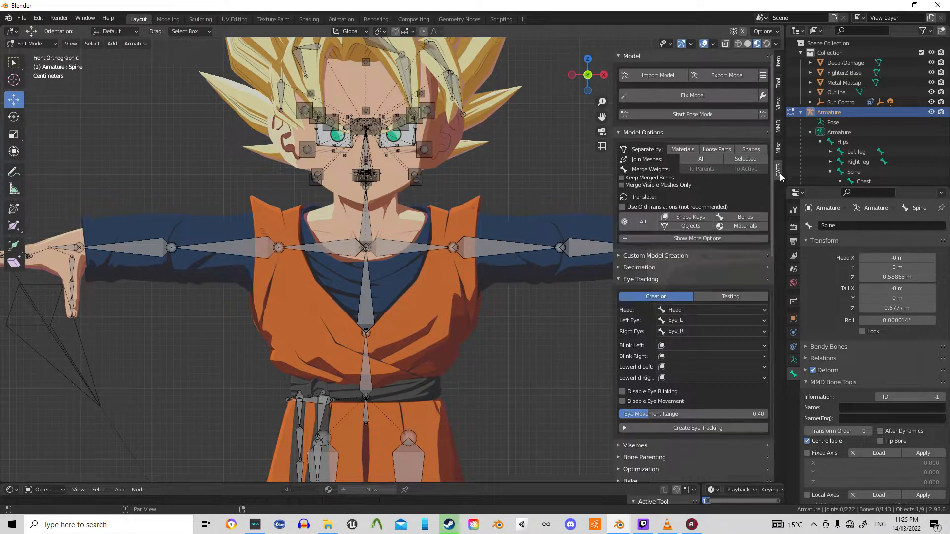
pyautogui.click(778, 83)
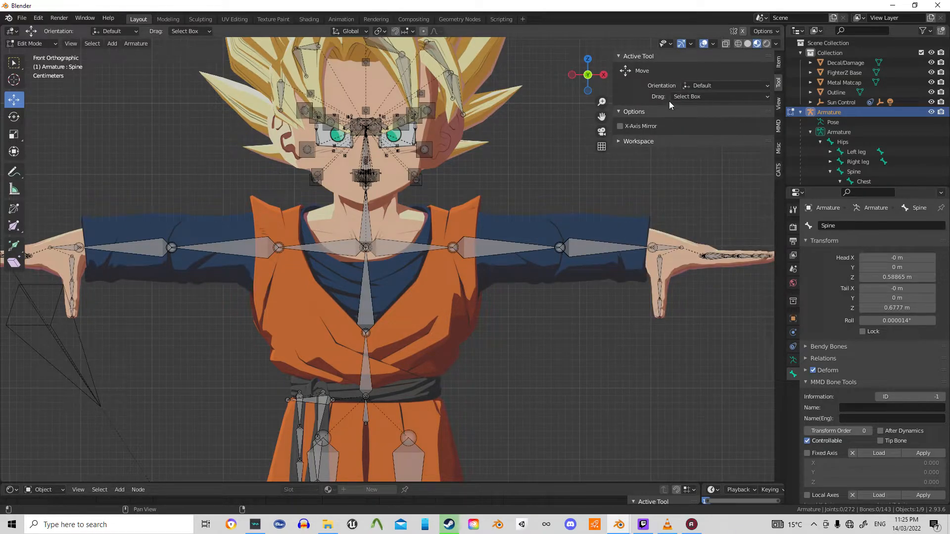
pyautogui.click(620, 126)
# Move the head of the Left shoulder bone outward along X to about 0.044 m with mirroring on, and deselect it
pyautogui.scroll(8, 430, 265)
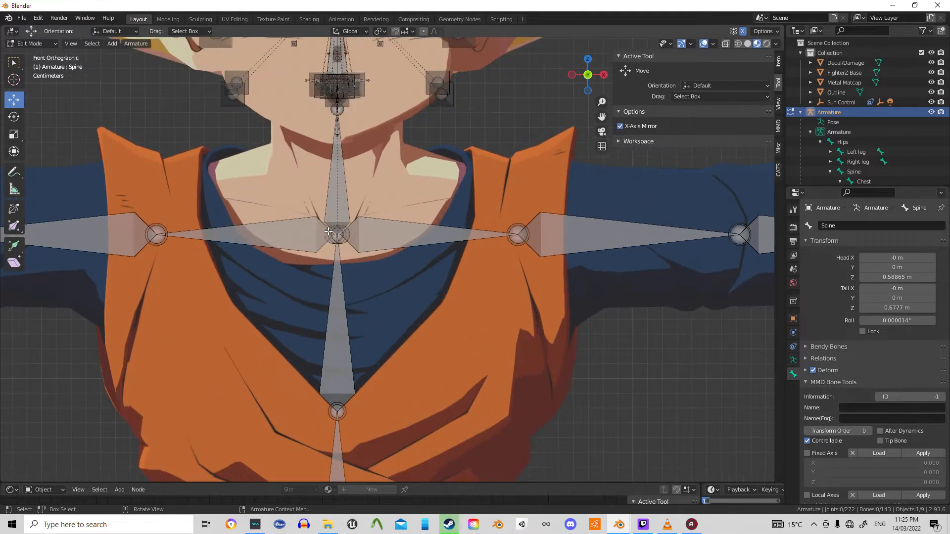
pyautogui.scroll(-6, 430, 265)
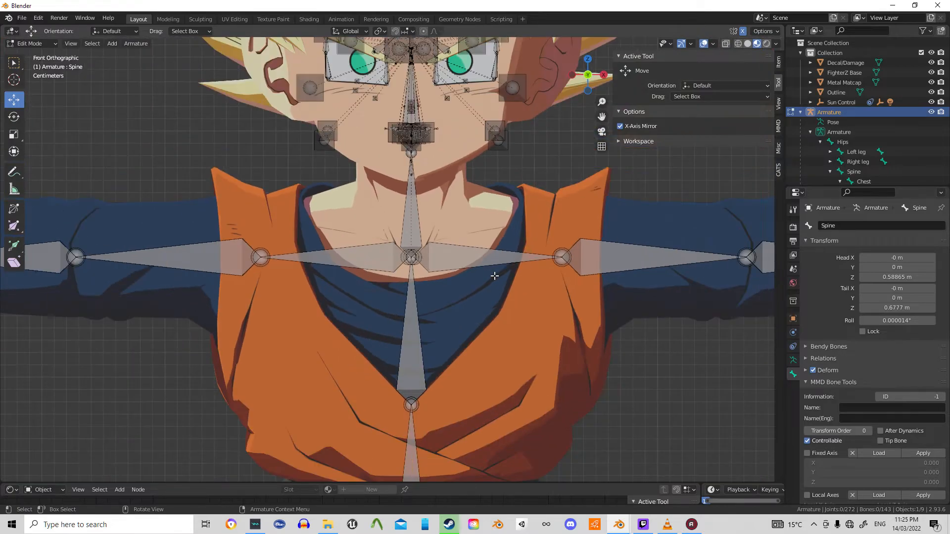
pyautogui.moveTo(465, 252)
pyautogui.mouseDown()
pyautogui.moveTo(476, 190)
pyautogui.moveTo(446, 267)
pyautogui.moveTo(438, 208)
pyautogui.moveTo(424, 229)
pyautogui.moveTo(435, 255)
pyautogui.moveTo(445, 212)
pyautogui.moveTo(461, 256)
pyautogui.mouseUp()
pyautogui.scroll(4, 478, 244)
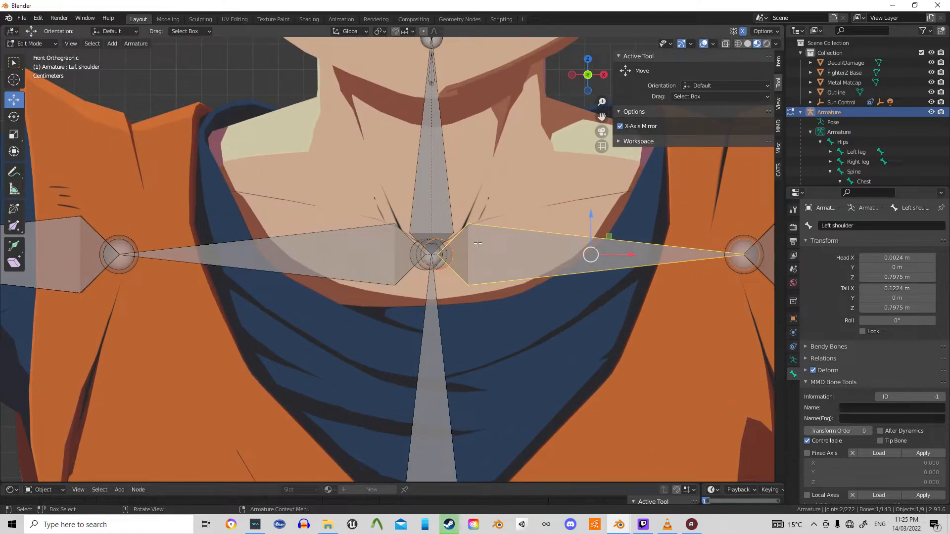
pyautogui.click(446, 268)
pyautogui.click(446, 268)
pyautogui.keyDown('shift'); pyautogui.moveTo(446, 267); pyautogui.dragTo(402, 253, button='middle'); pyautogui.keyUp('shift')
pyautogui.press('g')
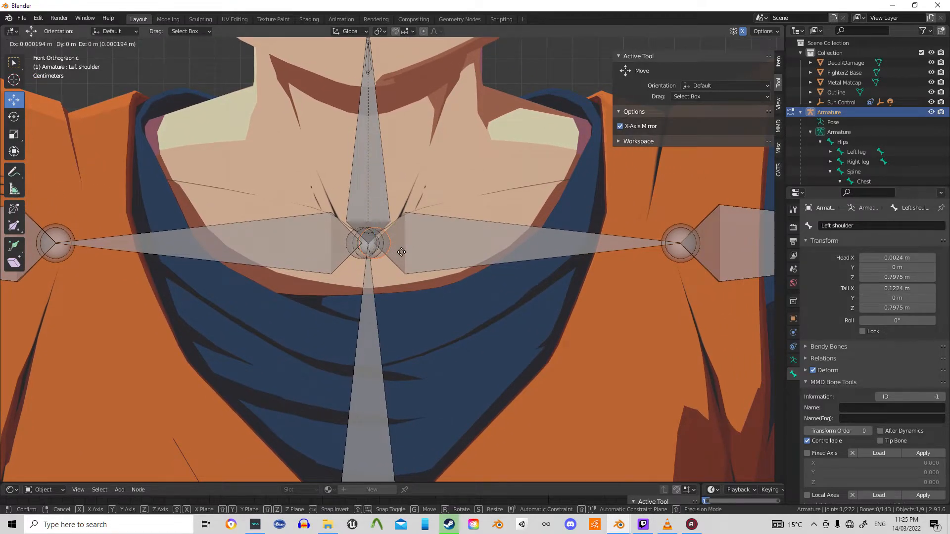
pyautogui.rightClick(401, 252)
pyautogui.scroll(-2, 401, 252)
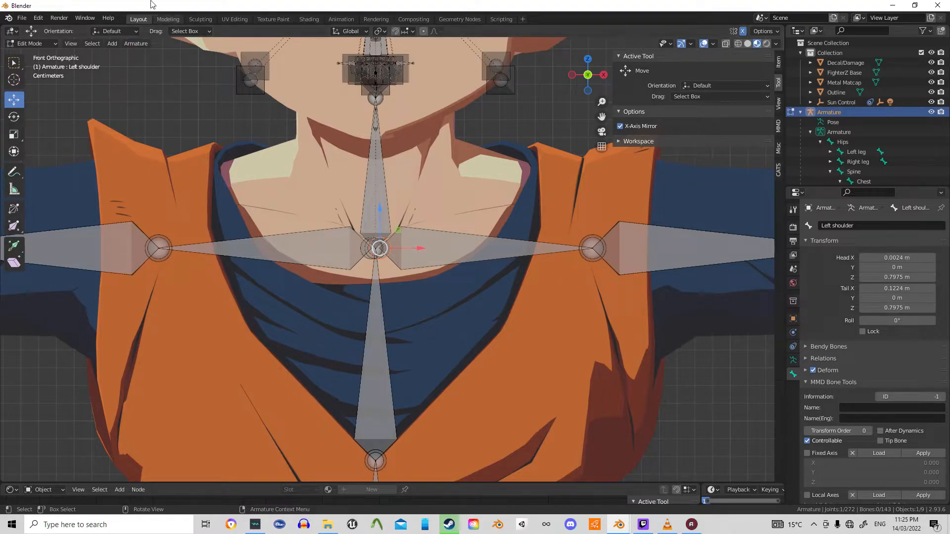
pyautogui.moveTo(453, 113); pyautogui.dragTo(456, 281)
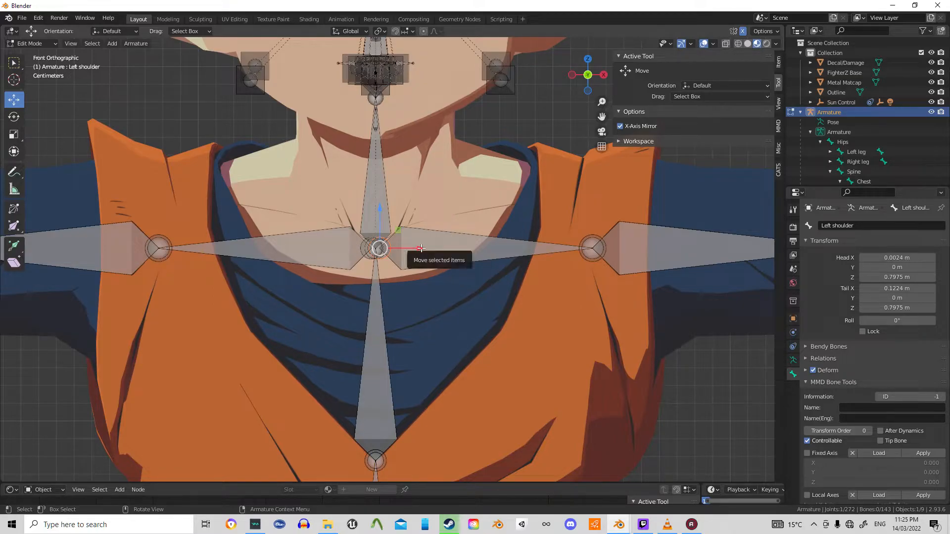
pyautogui.moveTo(422, 248); pyautogui.dragTo(496, 278)
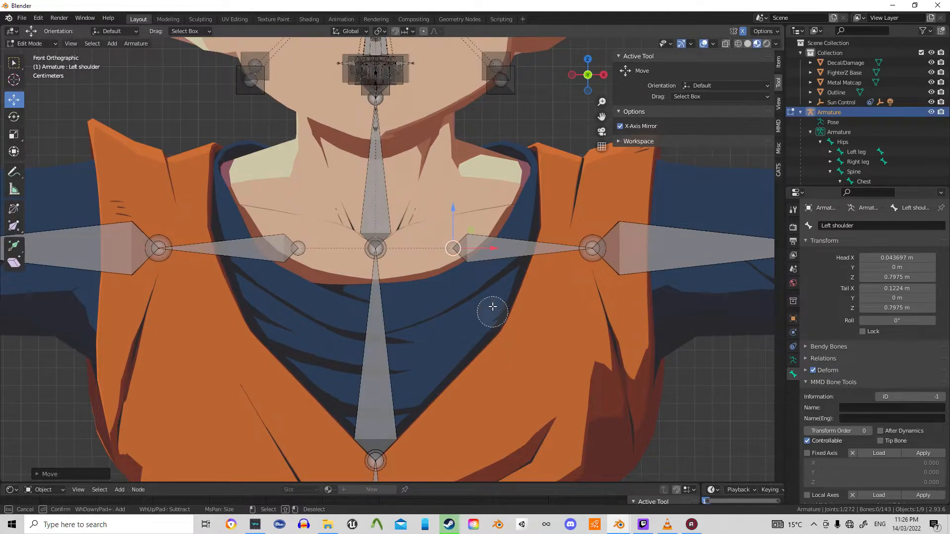
pyautogui.click(456, 270)
pyautogui.scroll(-4, 428, 274)
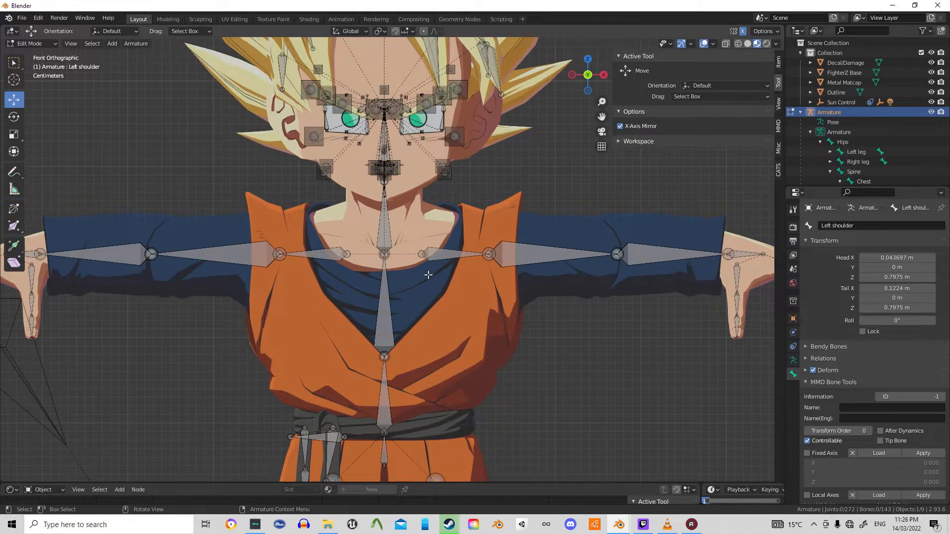
# Move the joint between the Chest and Neck bones up along Z by about 0.028 m
pyautogui.scroll(4, 409, 277)
pyautogui.moveTo(400, 277); pyautogui.dragTo(369, 245, button='middle')
pyautogui.press('c')
pyautogui.click(369, 248)
pyautogui.press('Escape')
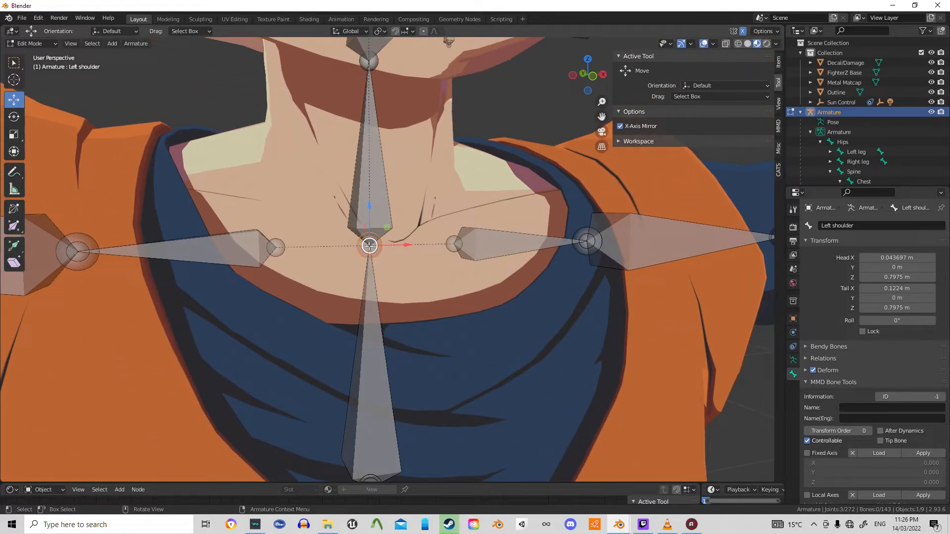
pyautogui.press('g')
pyautogui.press('z')
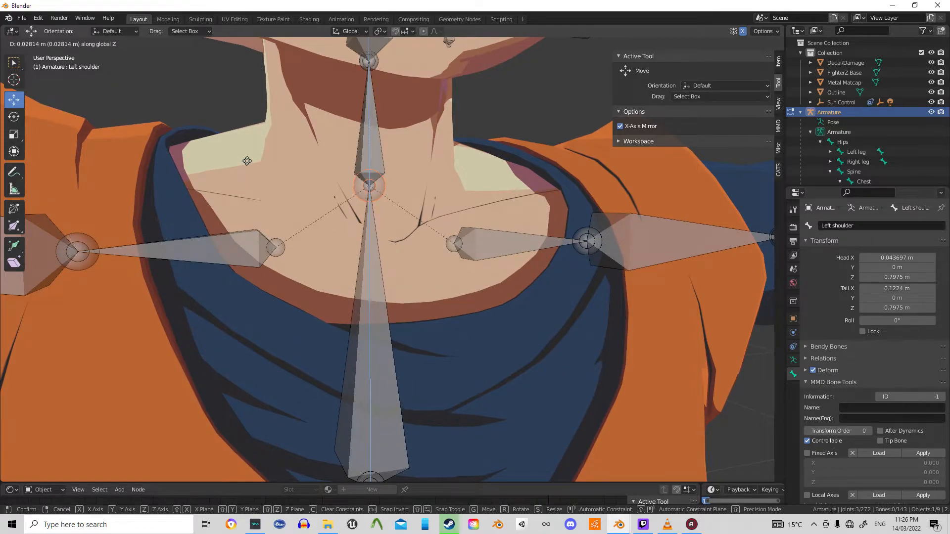
pyautogui.click(247, 160)
pyautogui.click(246, 161)
pyautogui.moveTo(379, 194); pyautogui.dragTo(347, 211, button='middle')
pyautogui.scroll(-6, 293, 277)
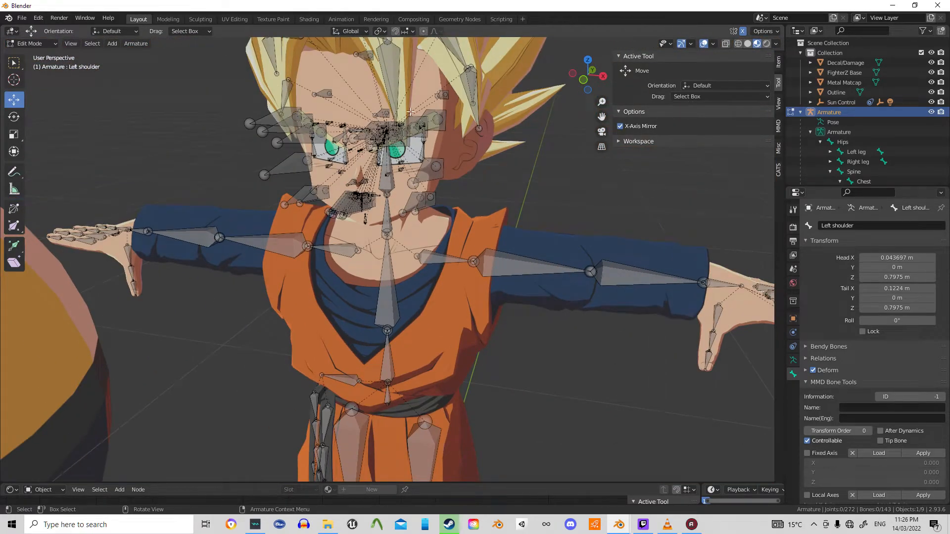
pyautogui.moveTo(301, 271); pyautogui.dragTo(331, 230, button='middle')
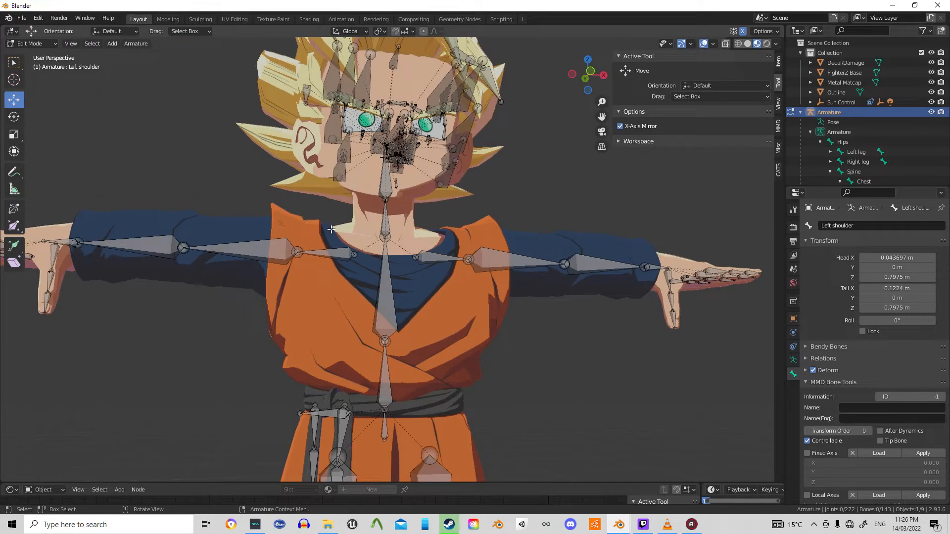
pyautogui.scroll(-4, 344, 233)
pyautogui.keyDown('shift'); pyautogui.moveTo(504, 310); pyautogui.dragTo(474, 309, button='middle'); pyautogui.keyUp('shift')
pyautogui.moveTo(416, 245); pyautogui.dragTo(449, 259, button='middle')
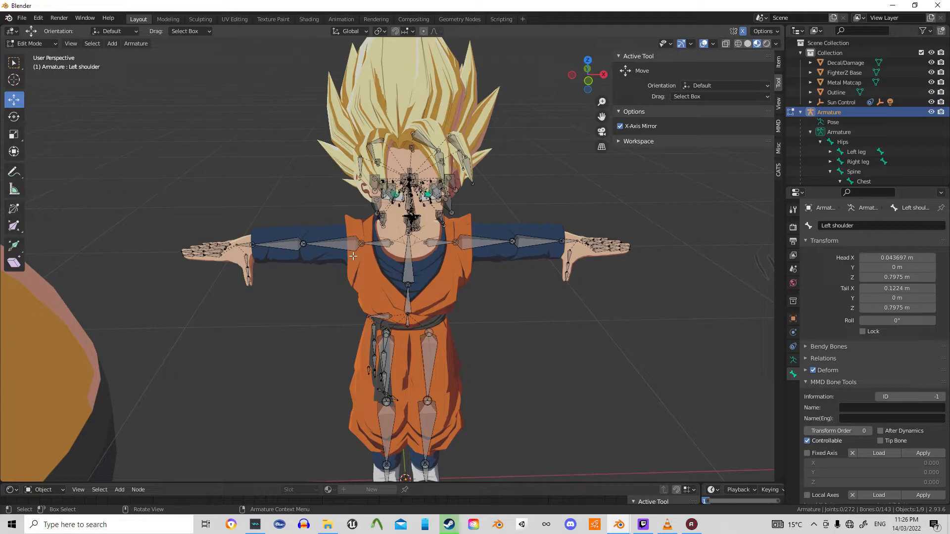
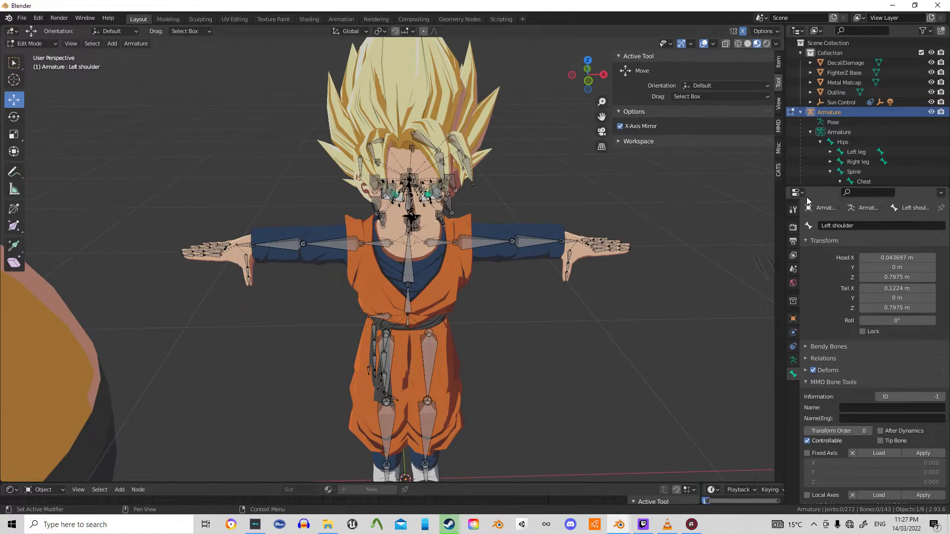
# Start pose mode on the armature with CATS, clear the bone selection and frame the mouth bones
pyautogui.click(782, 174)
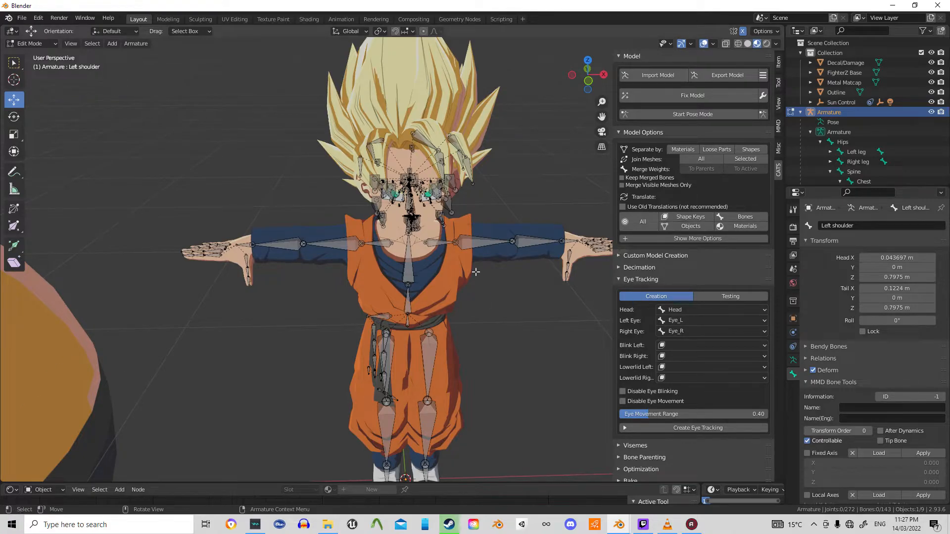
pyautogui.scroll(6, 485, 279)
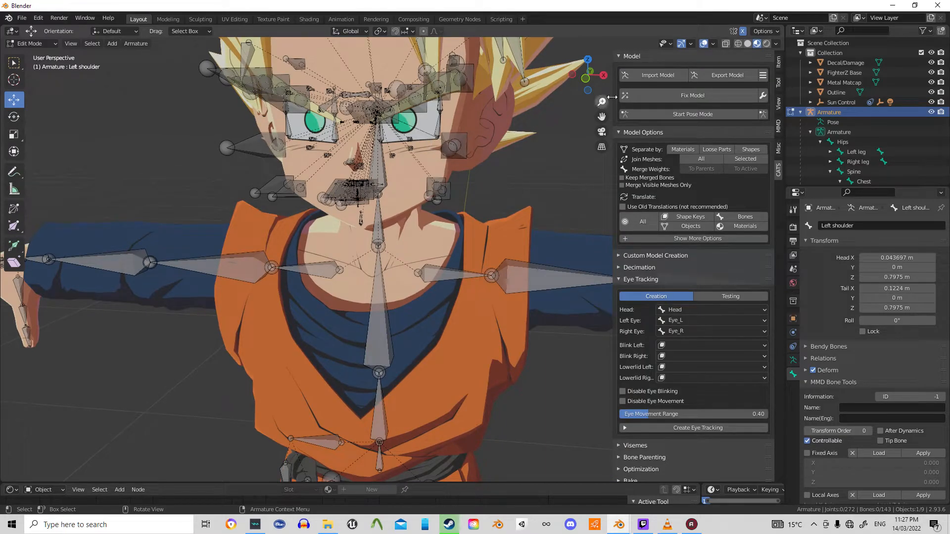
pyautogui.click(726, 113)
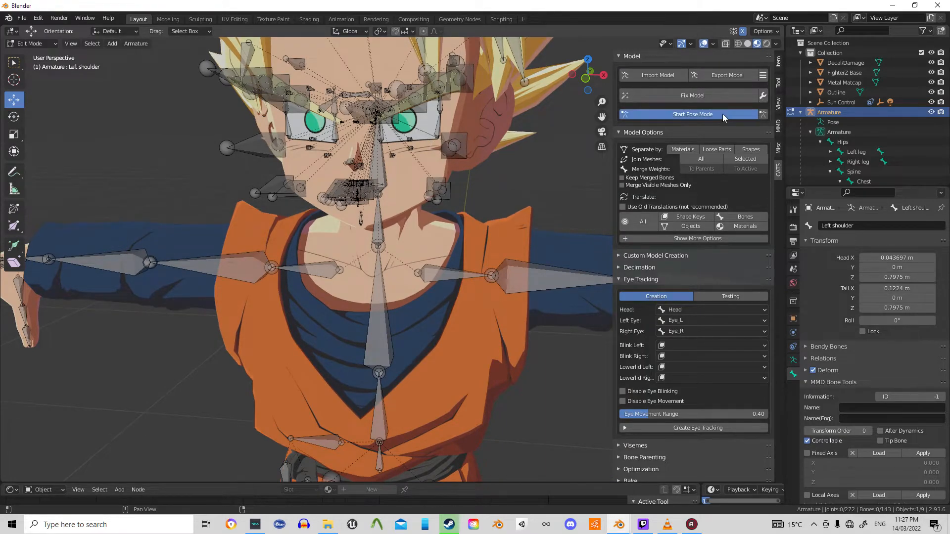
pyautogui.press('c')
pyautogui.middleClick(384, 448)
pyautogui.rightClick(449, 393)
pyautogui.moveTo(448, 393); pyautogui.dragTo(437, 329, button='middle')
pyautogui.scroll(2, 438, 340)
pyautogui.keyDown('shift'); pyautogui.moveTo(299, 197); pyautogui.dragTo(379, 250, button='middle'); pyautogui.keyUp('shift')
pyautogui.scroll(1, 356, 197)
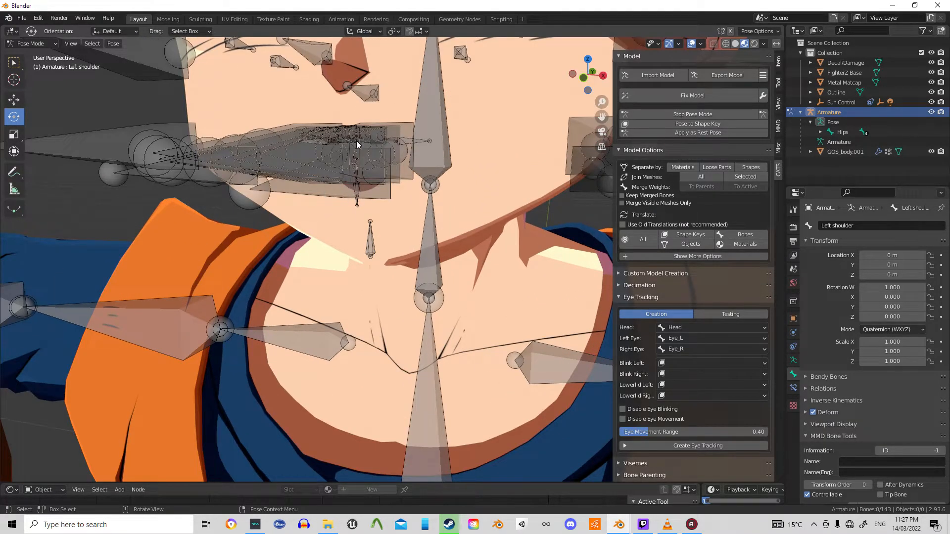
pyautogui.moveTo(372, 148); pyautogui.dragTo(377, 152, button='middle')
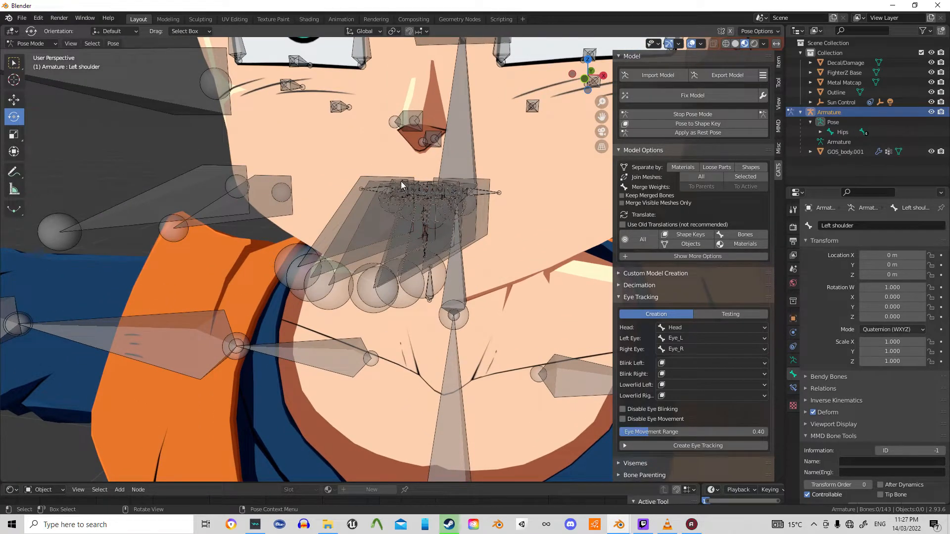
# Expand the armature's pose hierarchy from Hips through Spine, Chest and Neck to list the Head's child bones
pyautogui.click(820, 133)
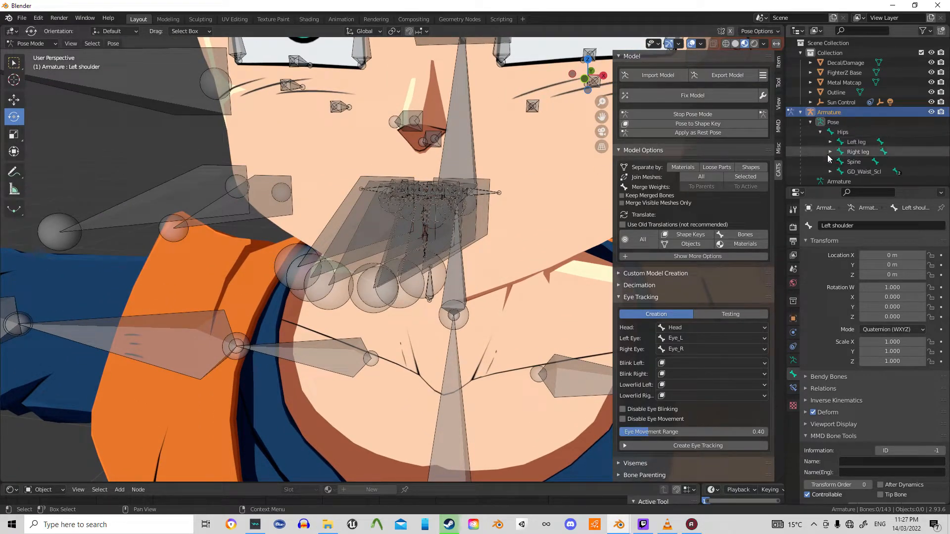
pyautogui.click(829, 161)
pyautogui.click(840, 172)
pyautogui.scroll(-3, 869, 173)
pyautogui.click(848, 127)
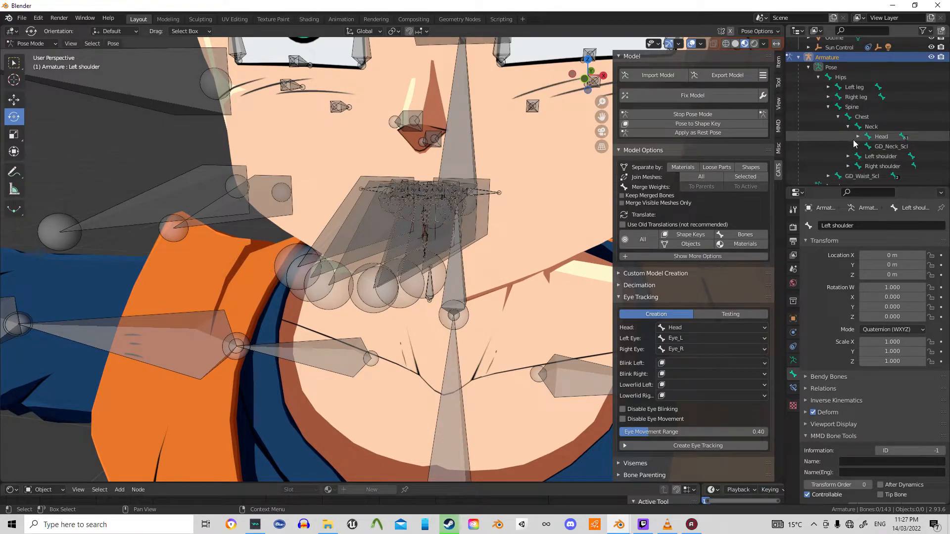
pyautogui.click(858, 137)
pyautogui.scroll(-4, 873, 182)
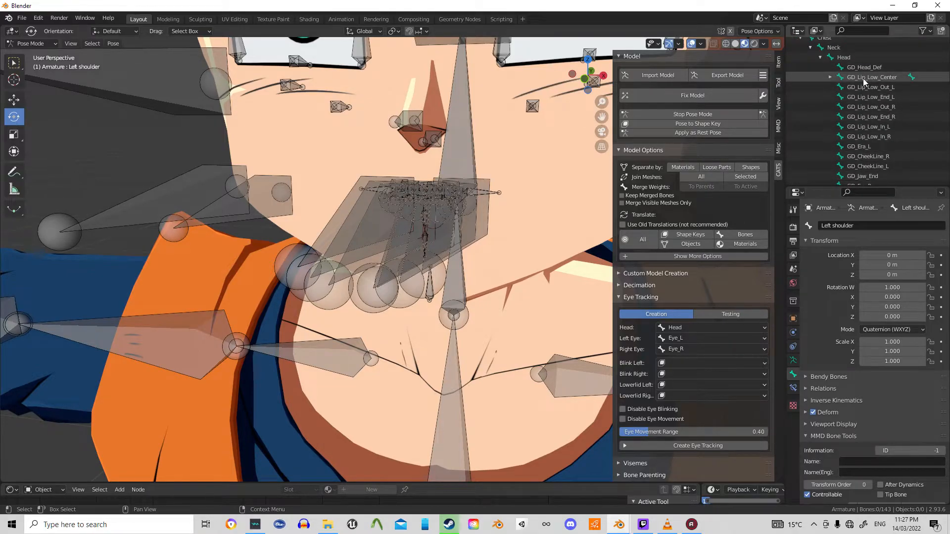
# Select the lower lip bones from GD_Lip_Low_Center to GD_Lip_Low_In_R, plus GD_Jaw_End and GD_Teeth_Low
pyautogui.click(863, 79)
pyautogui.keyDown('shift'); pyautogui.click(872, 132); pyautogui.keyUp('shift')
pyautogui.scroll(-2, 873, 132)
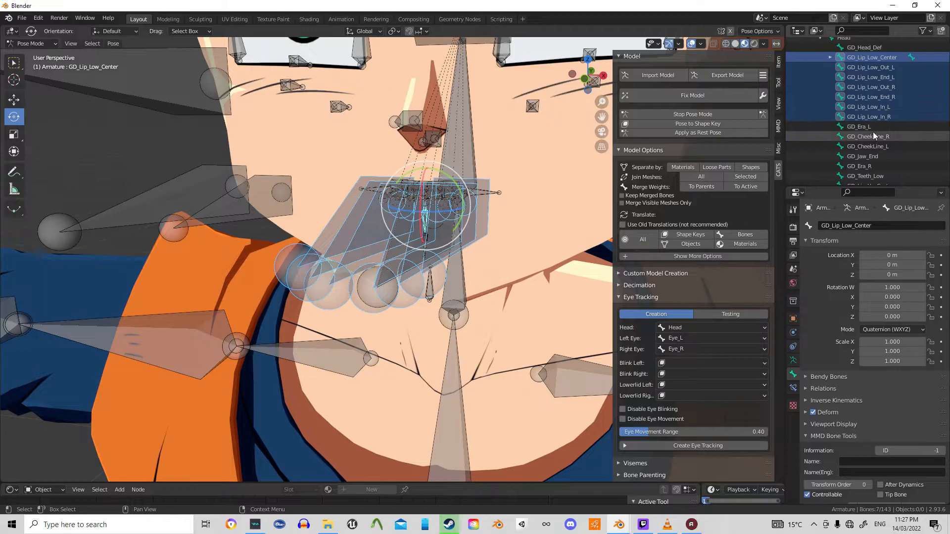
pyautogui.keyDown('ctrl'); pyautogui.click(879, 135); pyautogui.keyUp('ctrl')
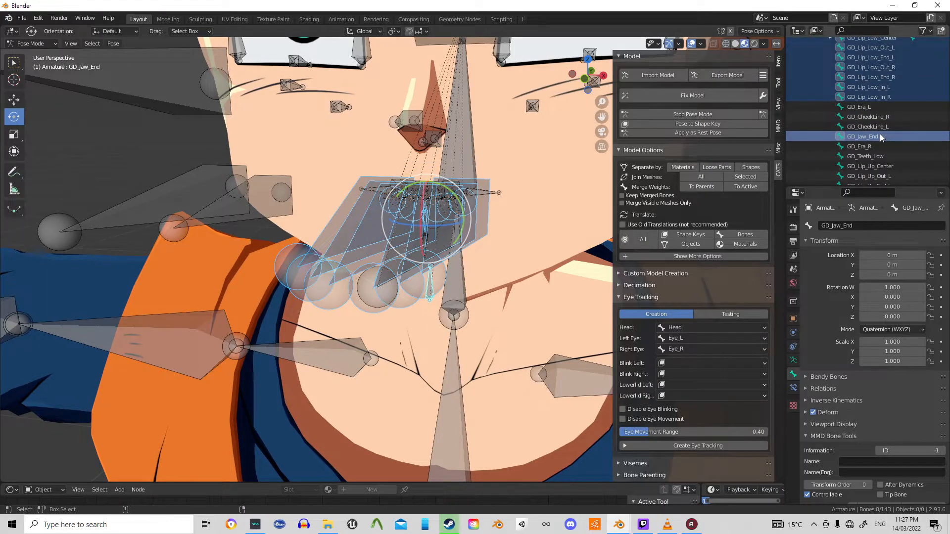
pyautogui.keyDown('ctrl'); pyautogui.click(874, 157); pyautogui.keyUp('ctrl')
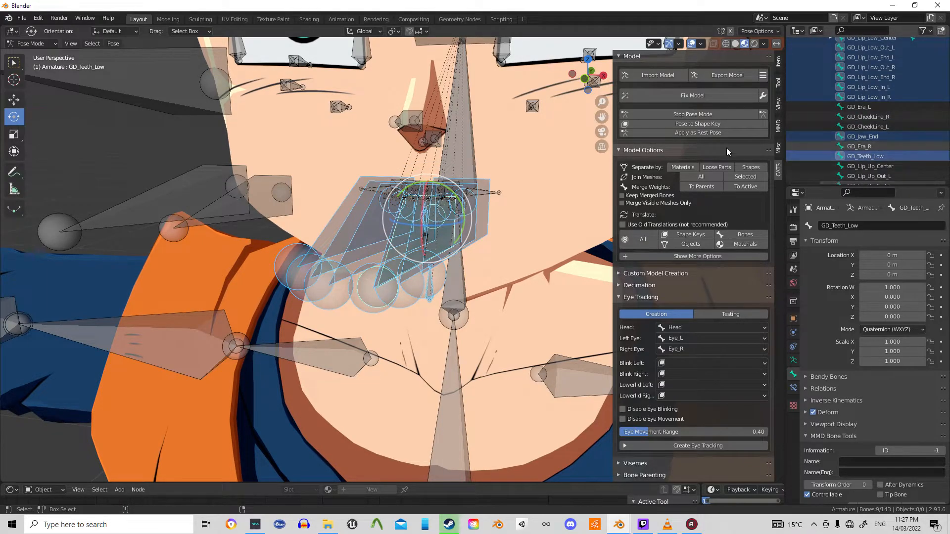
# In front view, open the mouth by moving the selected lower lip, jaw and teeth bones down about 0.014 m along Z, and deselect them
pyautogui.press('KP_1')
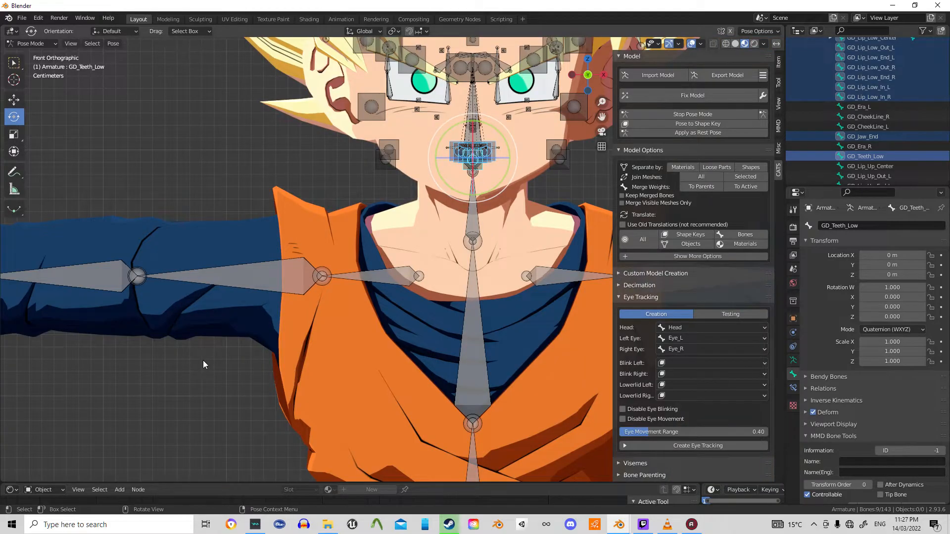
pyautogui.keyDown('shift'); pyautogui.moveTo(404, 189); pyautogui.dragTo(375, 257, button='middle'); pyautogui.keyUp('shift')
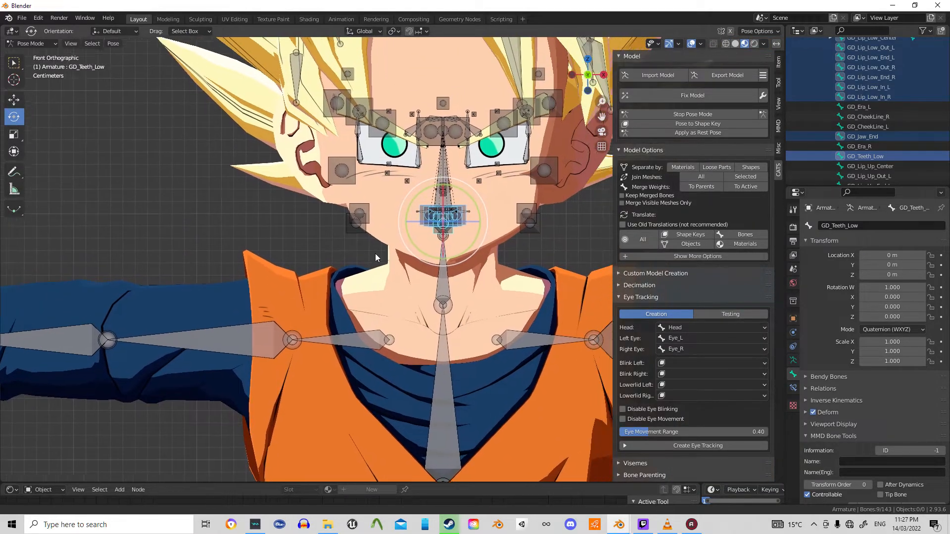
pyautogui.scroll(5, 375, 253)
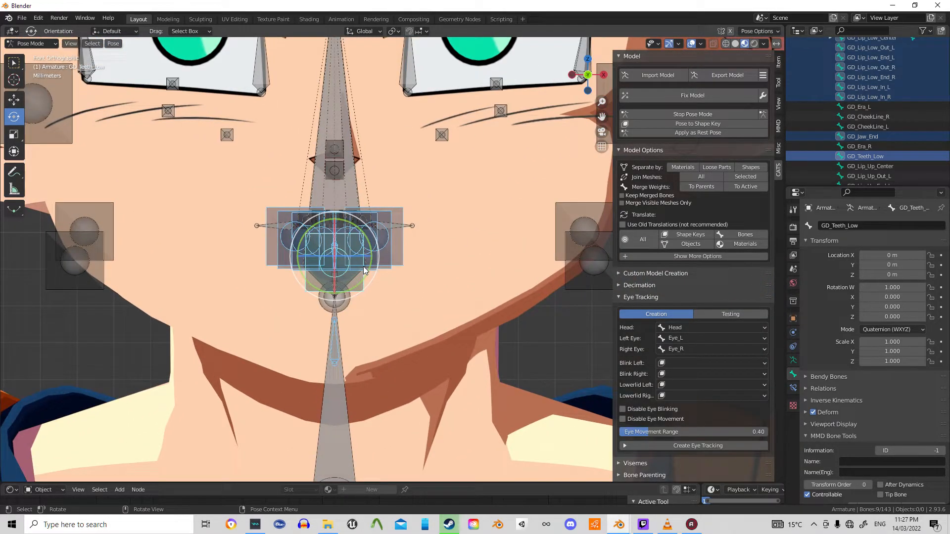
pyautogui.press('g')
pyautogui.press('z')
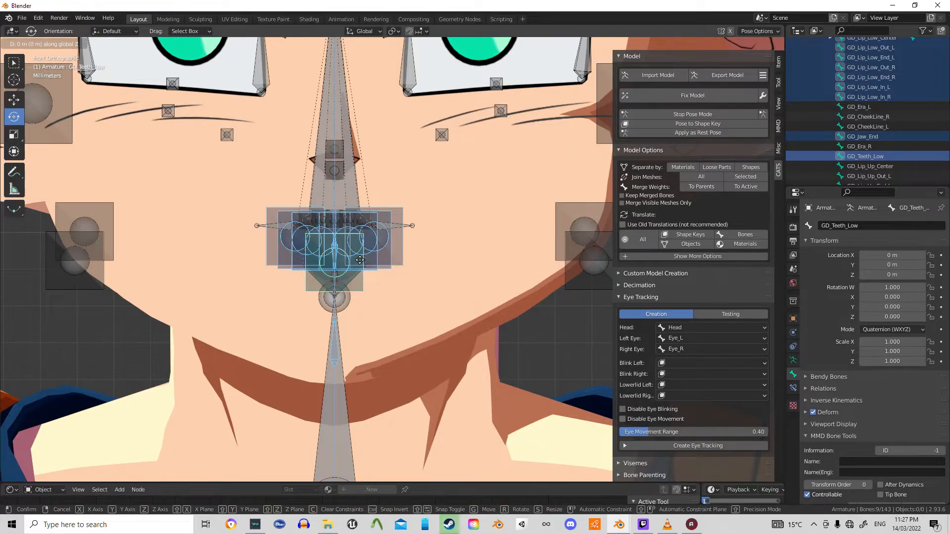
pyautogui.press('z')
pyautogui.press('z')
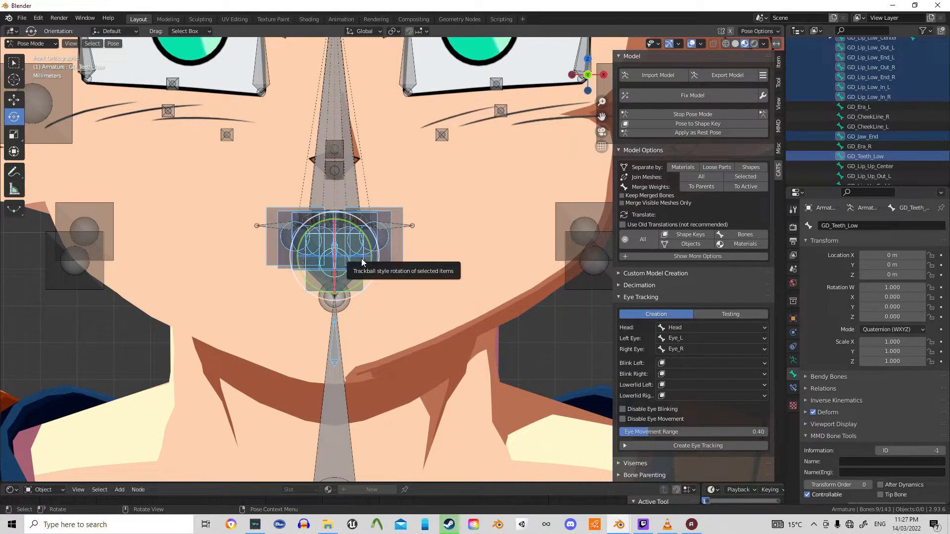
pyautogui.press('z')
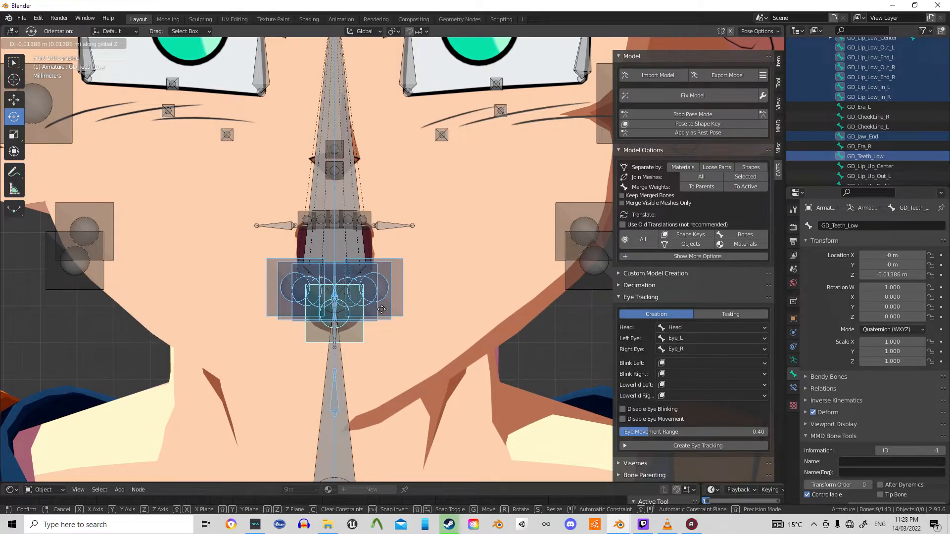
pyautogui.click(381, 309)
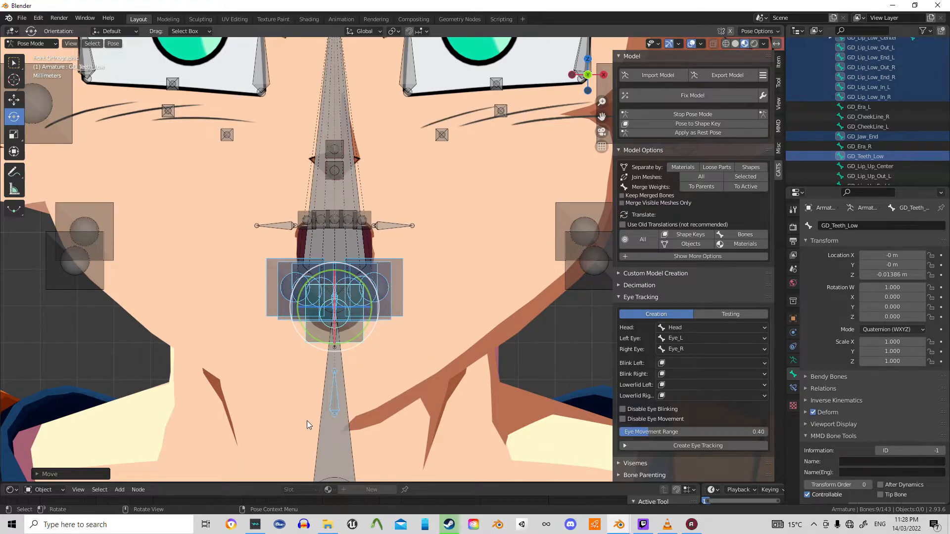
pyautogui.scroll(-2, 377, 335)
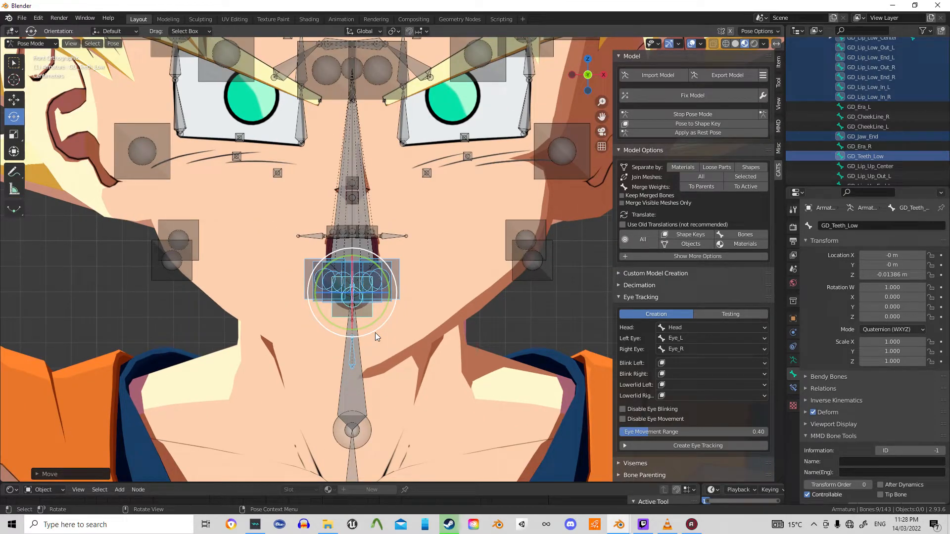
pyautogui.click(458, 287)
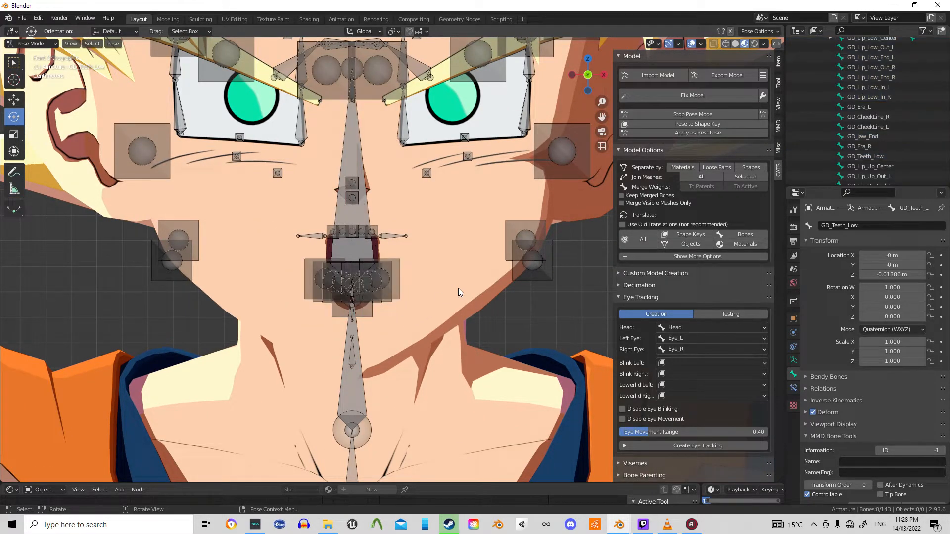
# Enable X-Axis Mirror in the pose options for symmetrical mouth posing
pyautogui.scroll(5, 365, 224)
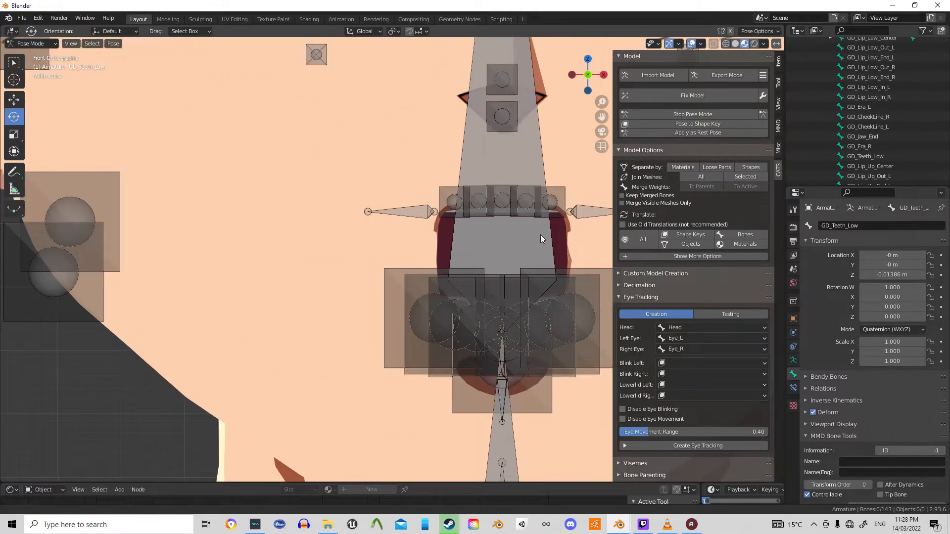
pyautogui.keyDown('shift'); pyautogui.moveTo(540, 235); pyautogui.dragTo(449, 243, button='middle'); pyautogui.keyUp('shift')
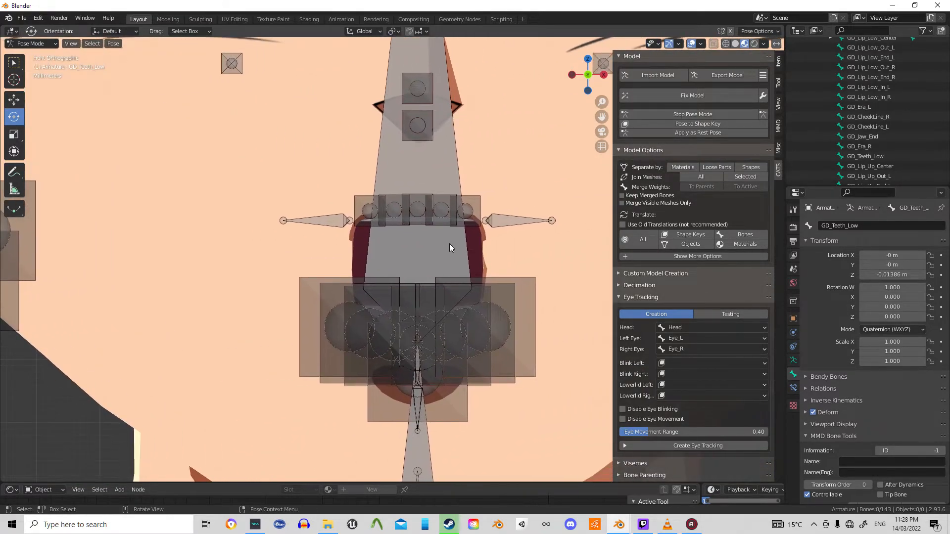
pyautogui.click(778, 81)
pyautogui.click(621, 139)
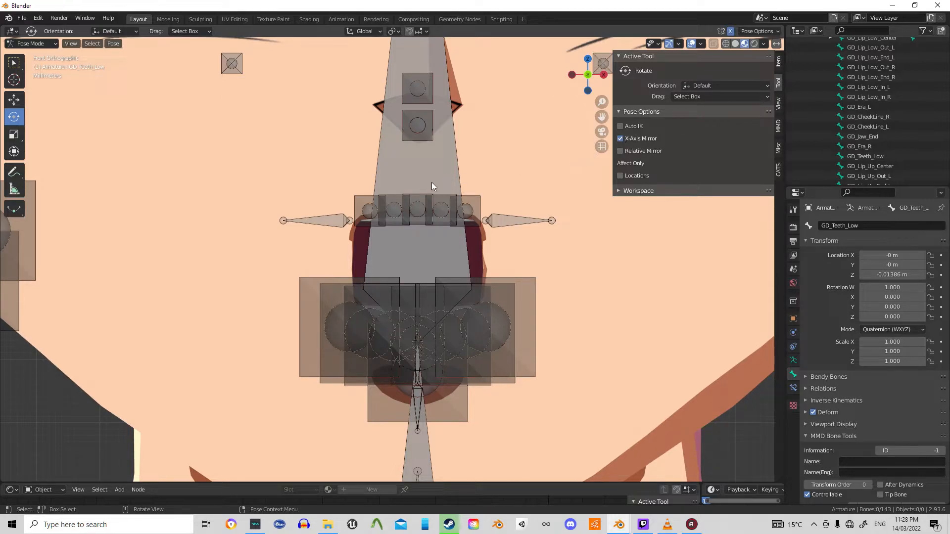
# Scale GD_Lip_Low_End_R and the mouth-corner bone above it to about 0.79 along Z with mirroring on, and clear the selection
pyautogui.click(341, 322)
pyautogui.keyDown('shift'); pyautogui.click(333, 229); pyautogui.keyUp('shift')
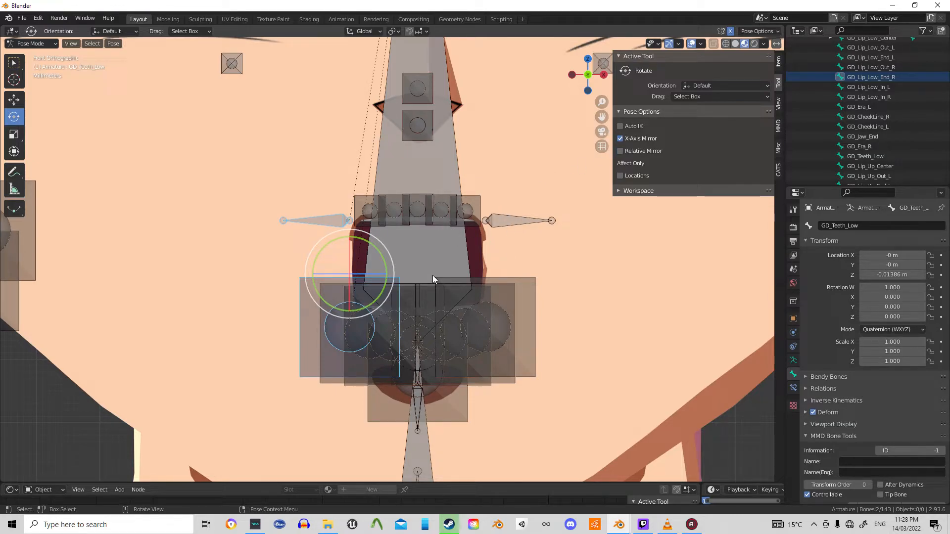
pyautogui.press('s')
pyautogui.press('z')
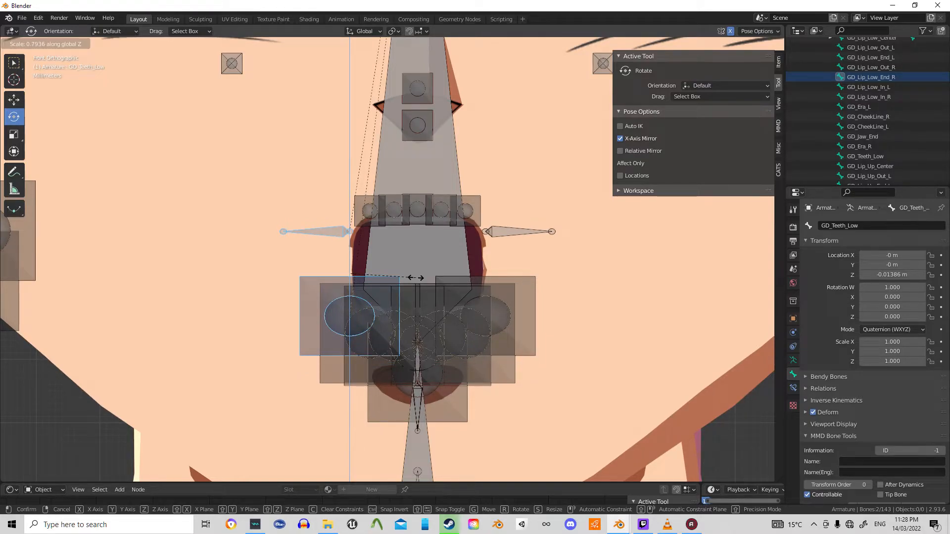
pyautogui.click(416, 278)
pyautogui.press('c')
pyautogui.middleClick(339, 237)
pyautogui.middleClick(374, 320)
pyautogui.rightClick(360, 317)
# Save the open-mouth pose as a shape key named Oh with CATS
pyautogui.click(775, 175)
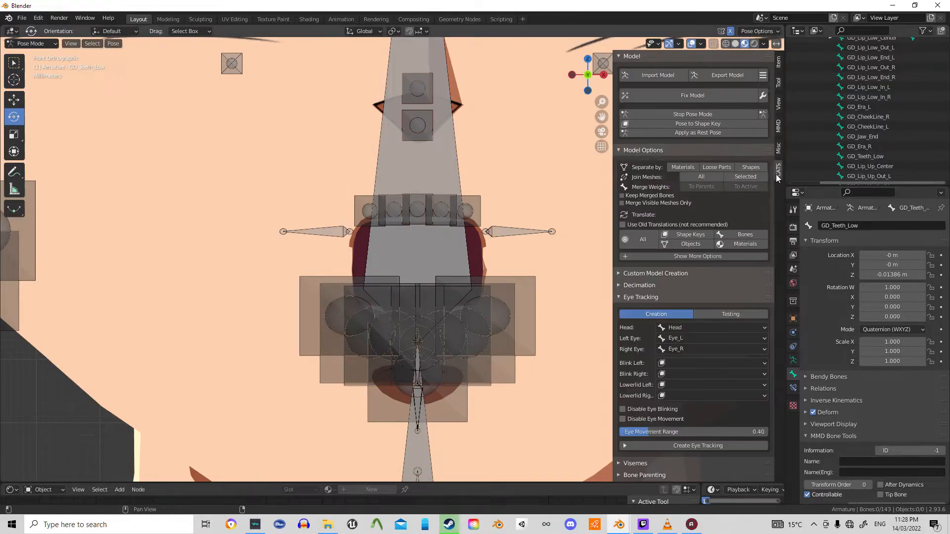
pyautogui.click(717, 125)
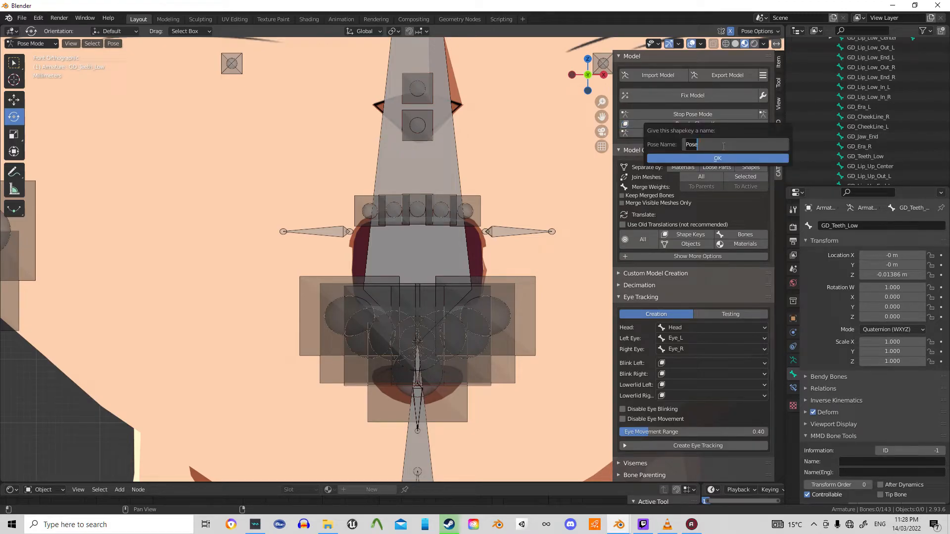
pyautogui.write('Oh')
pyautogui.press('Return')
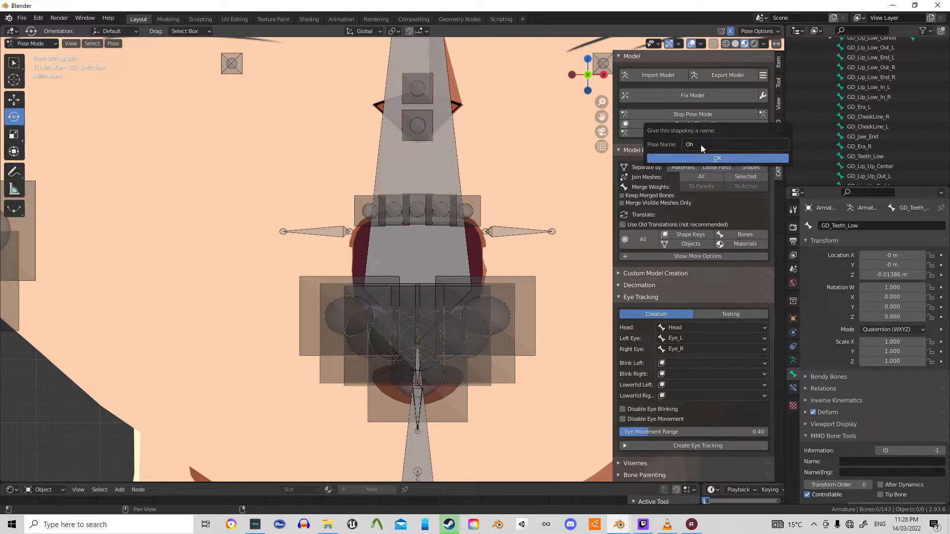
pyautogui.click(713, 158)
pyautogui.scroll(-5, 442, 141)
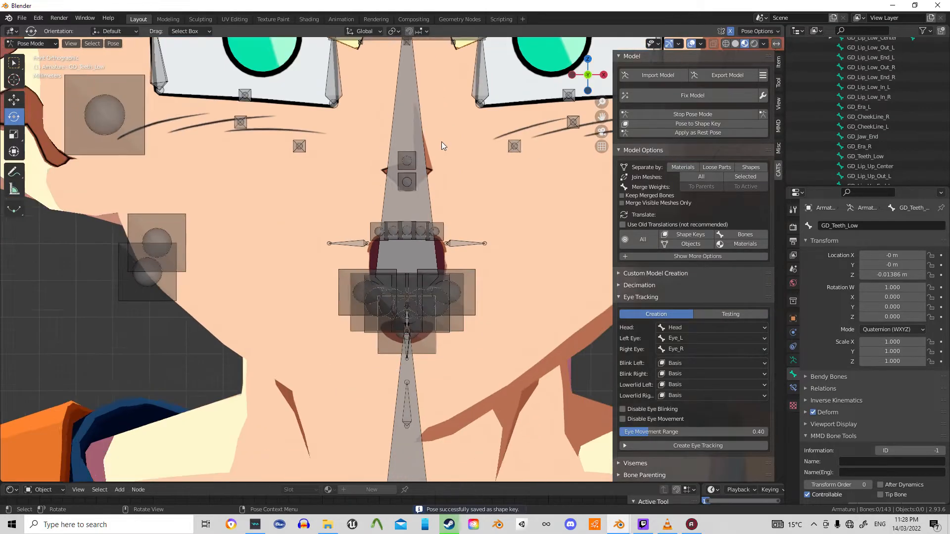
# Widen the open mouth by moving GD_Lip_Low_End_R and the mouth-corner bone above it outward along X with mirroring, and deselect them
pyautogui.scroll(4, 433, 109)
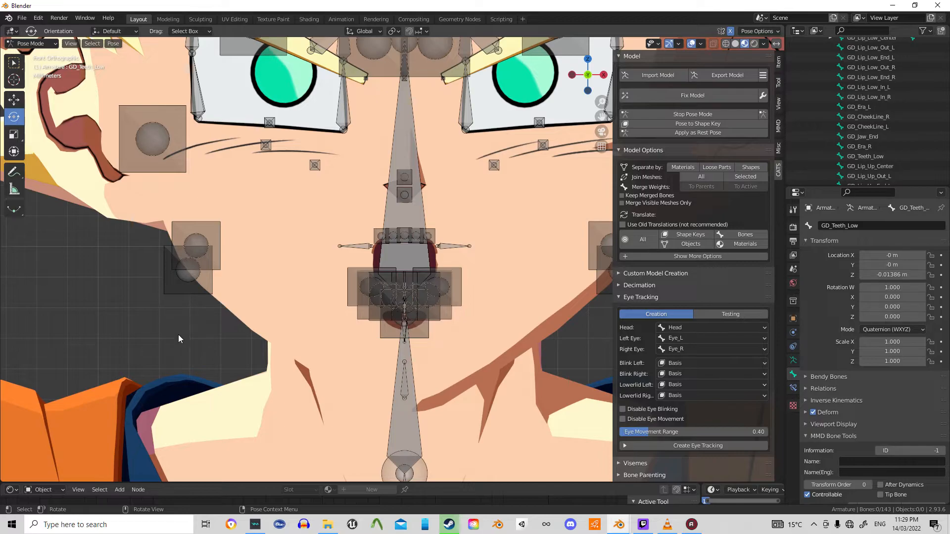
pyautogui.scroll(2, 207, 360)
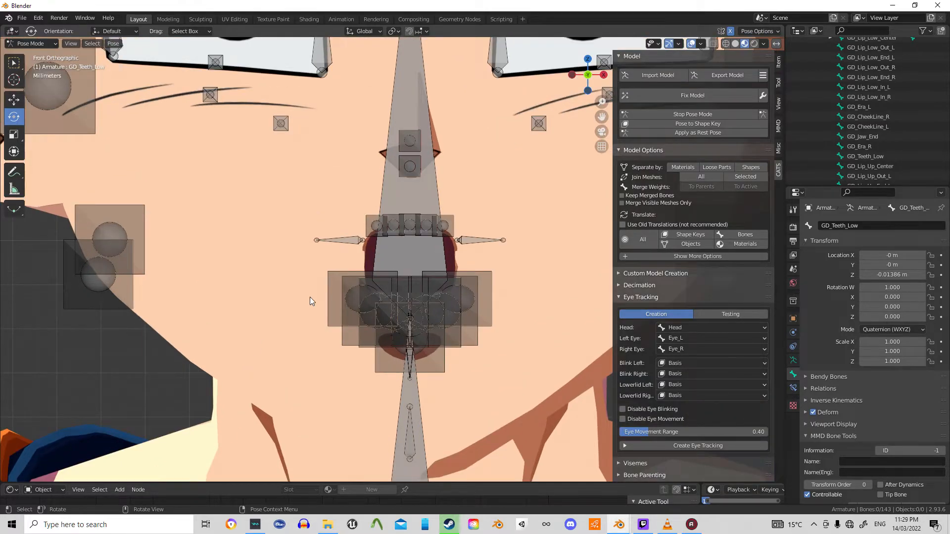
pyautogui.scroll(-2, 390, 248)
pyautogui.scroll(4, 332, 347)
pyautogui.press('c')
pyautogui.click(332, 322)
pyautogui.click(310, 239)
pyautogui.press('Escape')
pyautogui.press('g')
pyautogui.press('x')
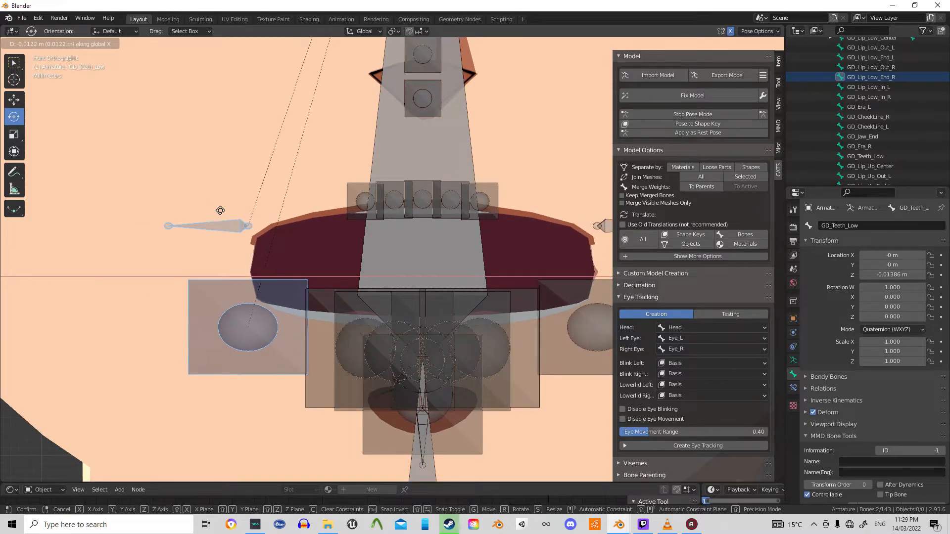
pyautogui.click(253, 242)
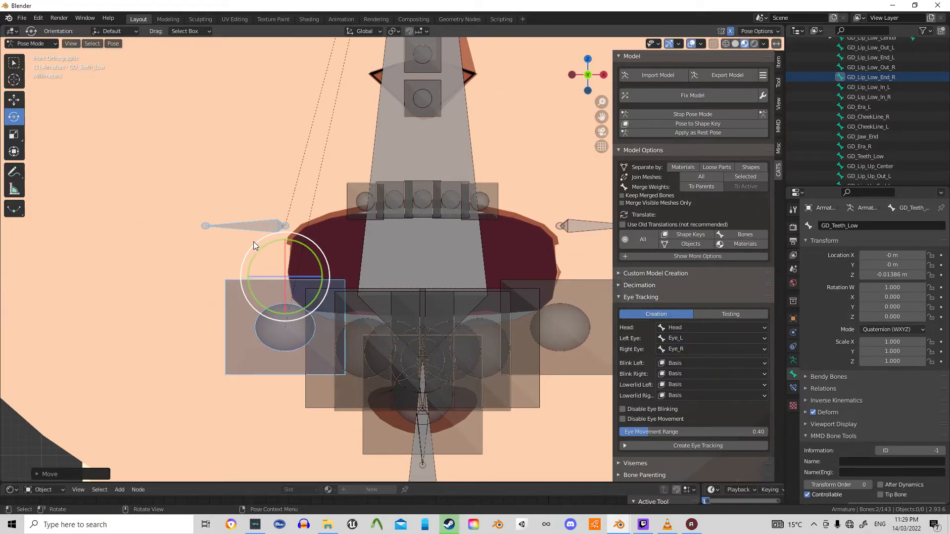
pyautogui.scroll(-6, 255, 244)
pyautogui.hotkey('alt', 'a')
# Save the widened mouth pose as a shape key named Ah with CATS
pyautogui.press('c')
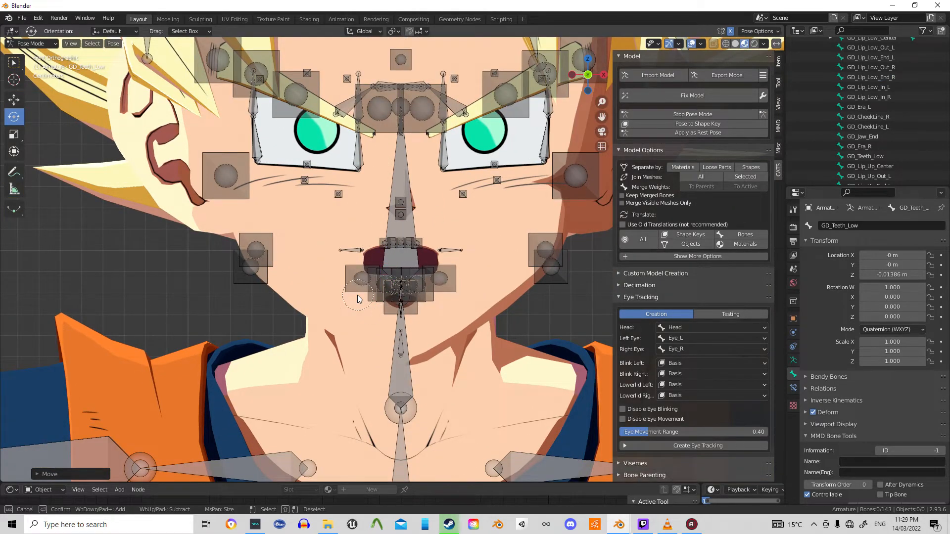
pyautogui.press('Escape')
pyautogui.click(705, 125)
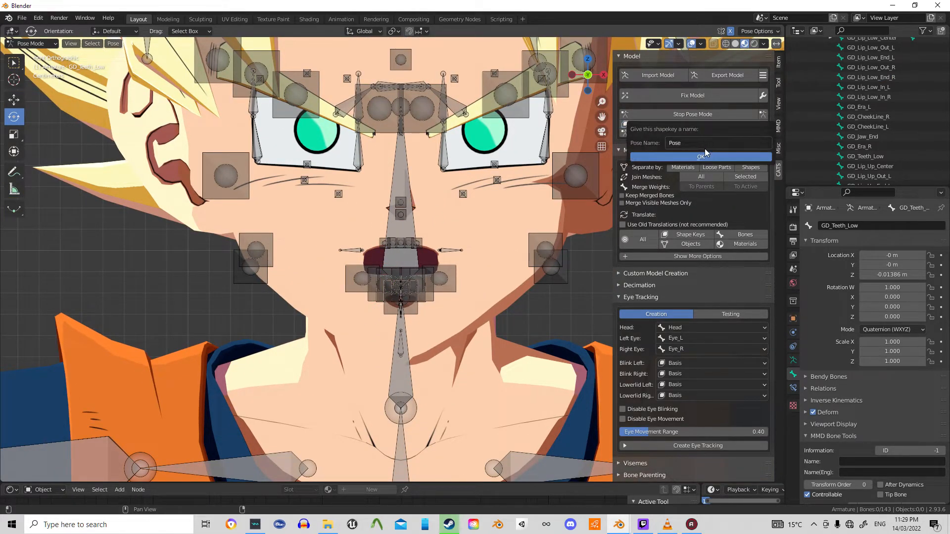
pyautogui.click(697, 143)
pyautogui.write('Ah')
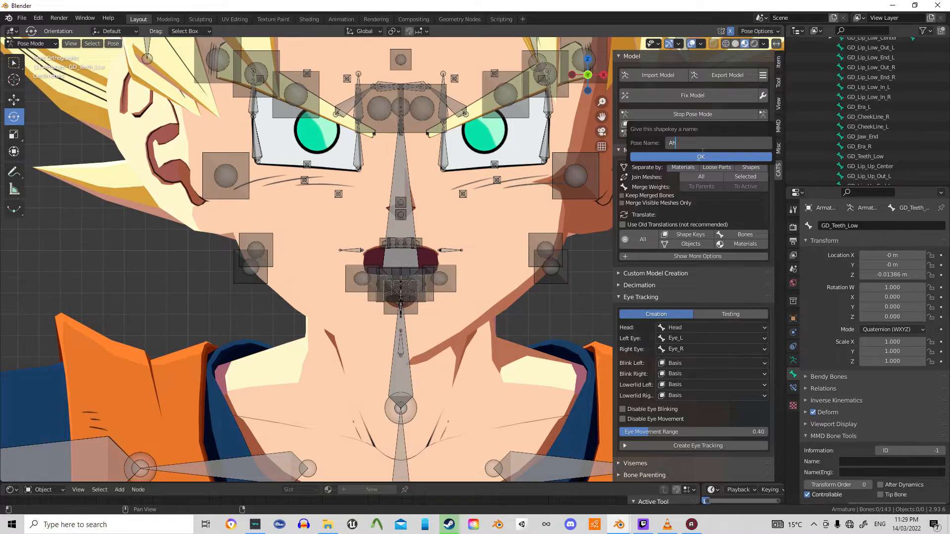
pyautogui.press('Return')
pyautogui.press('Return')
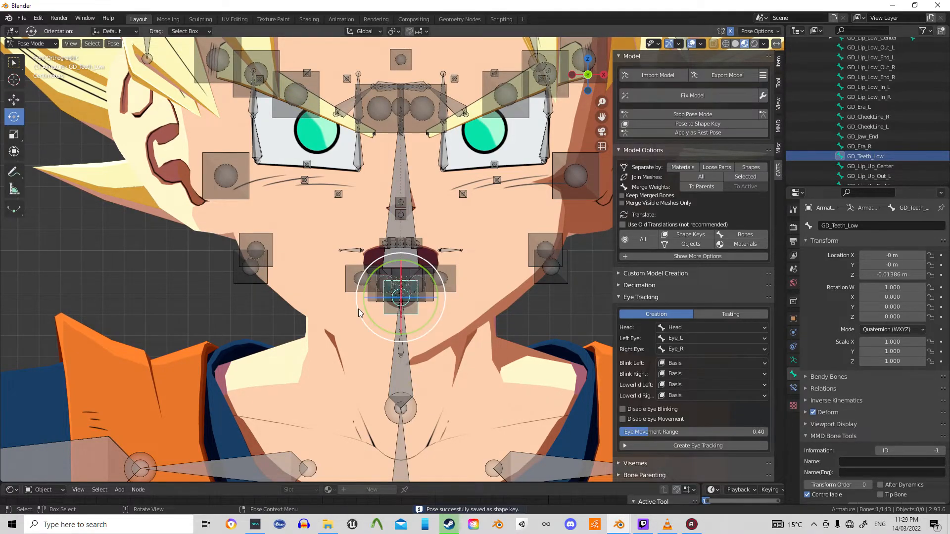
# Raise the lower teeth bone GD_Teeth_Low about 0.005 m along Z
pyautogui.scroll(6, 358, 309)
pyautogui.press('g')
pyautogui.press('z')
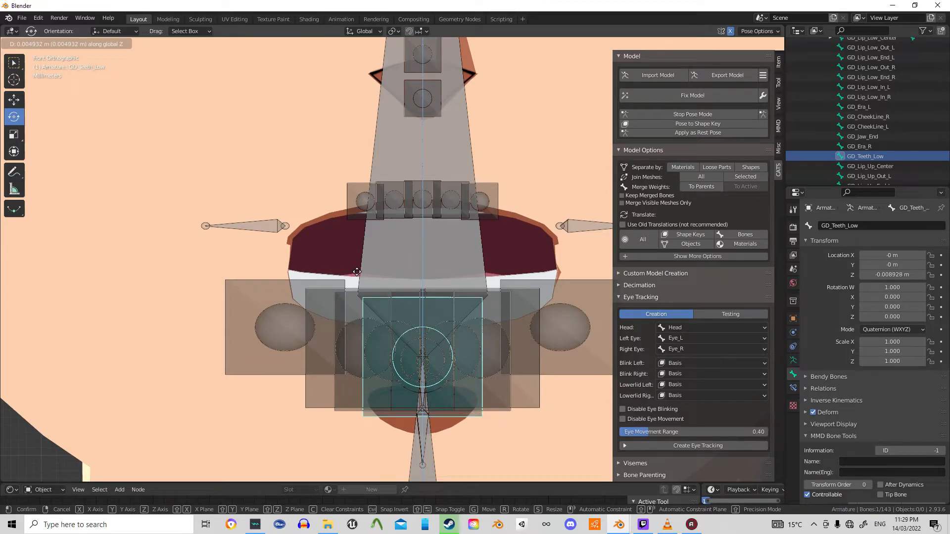
pyautogui.click(357, 273)
pyautogui.hotkey('alt', 'a')
# Lower the upper teeth bone GD_Teeth_Up about 0.0086 m along Z to meet the lower teeth, and deselect it
pyautogui.scroll(-2, 894, 92)
pyautogui.click(884, 121)
pyautogui.scroll(-4, 884, 121)
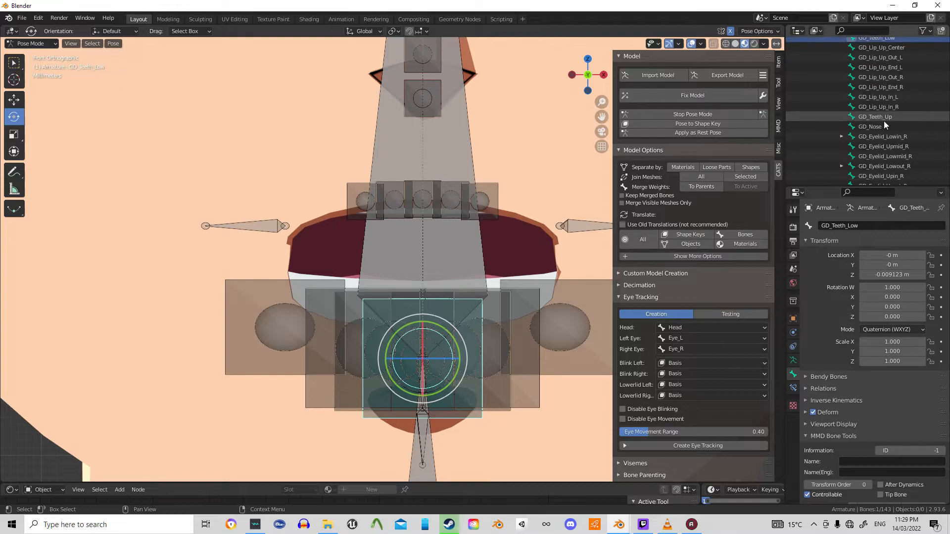
pyautogui.click(883, 119)
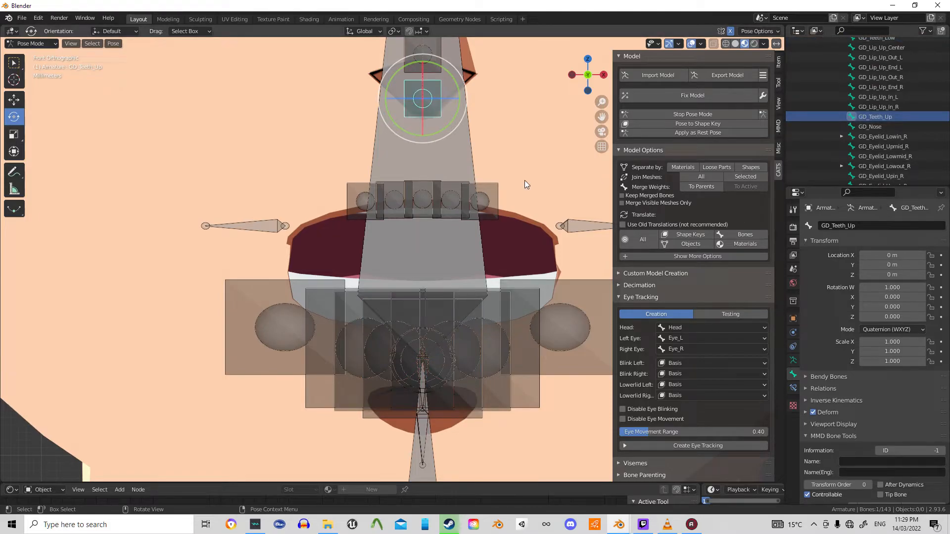
pyautogui.press('g')
pyautogui.press('z')
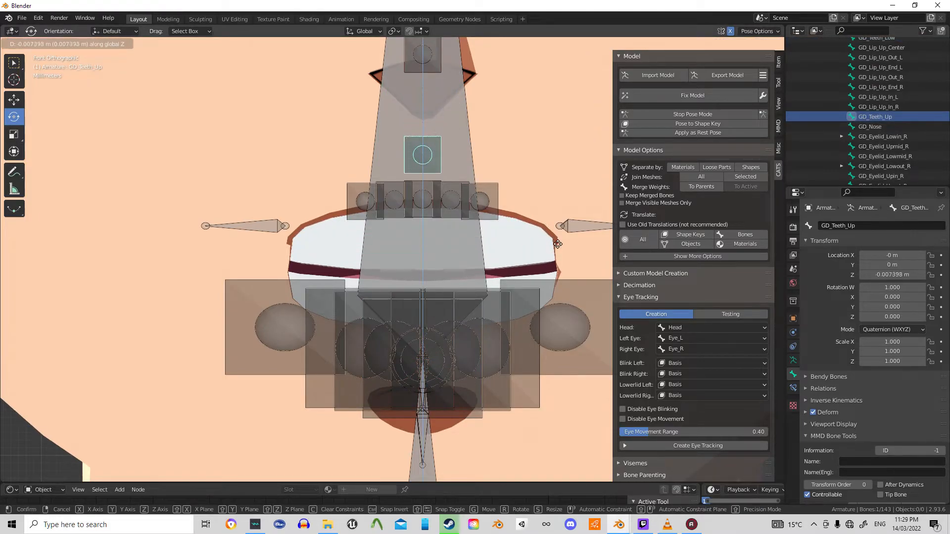
pyautogui.click(527, 246)
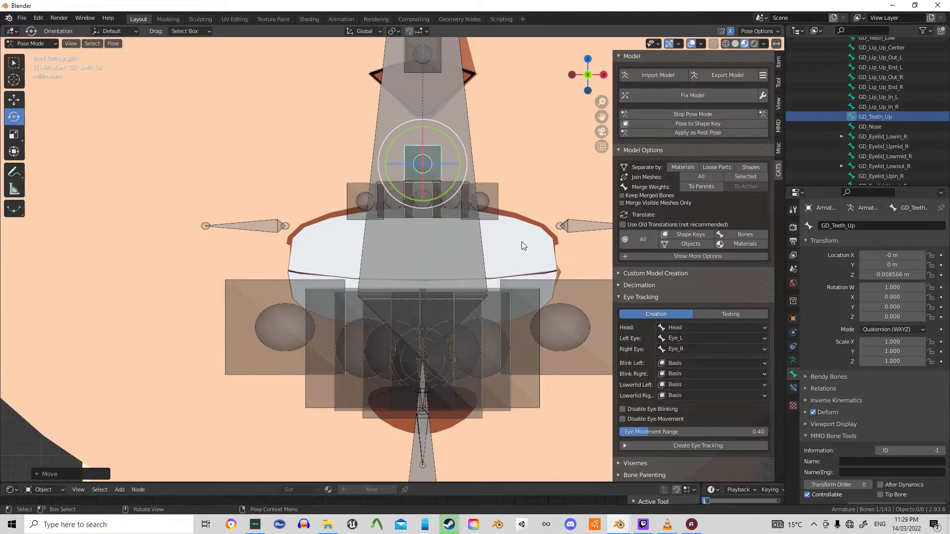
pyautogui.keyDown('shift'); pyautogui.click(435, 172); pyautogui.keyUp('shift')
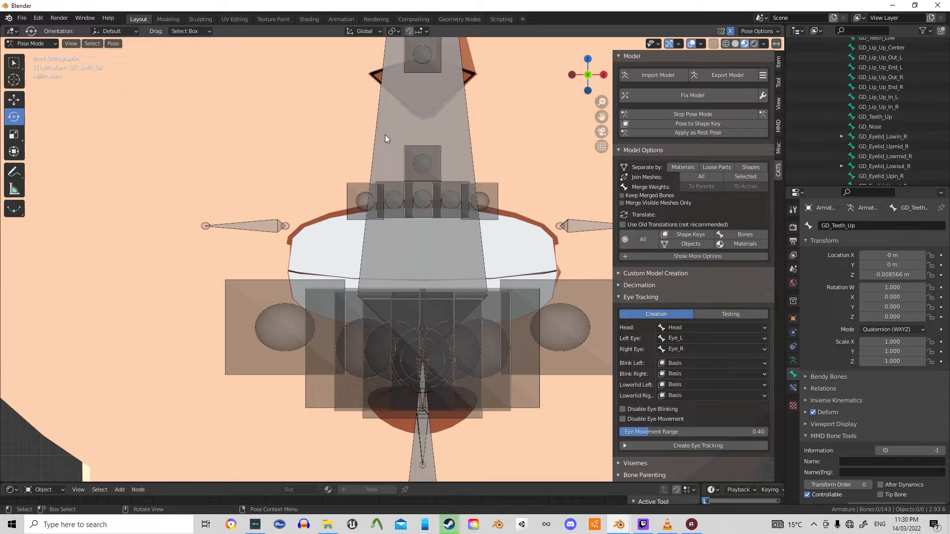
# Save the closed-teeth pose as a shape key named Ch with CATS
pyautogui.scroll(-3, 382, 178)
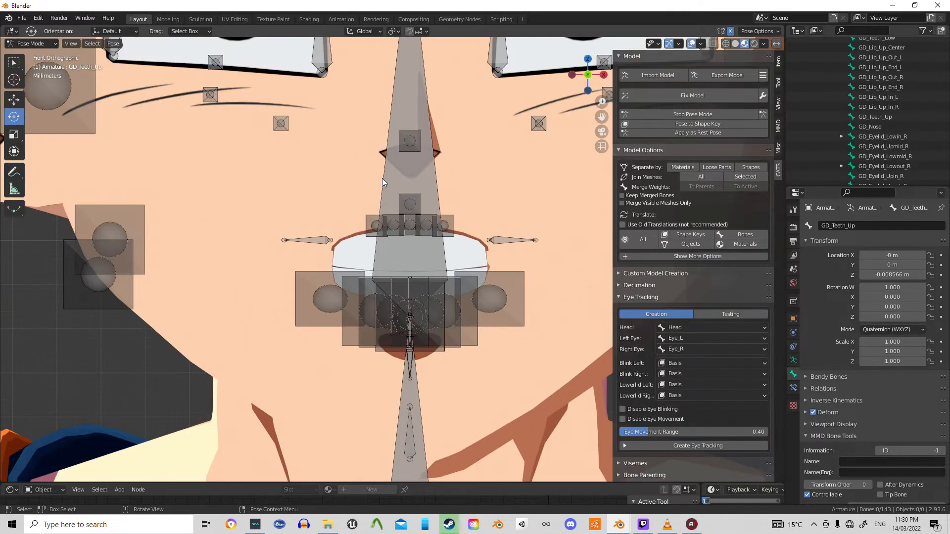
pyautogui.scroll(-4, 382, 178)
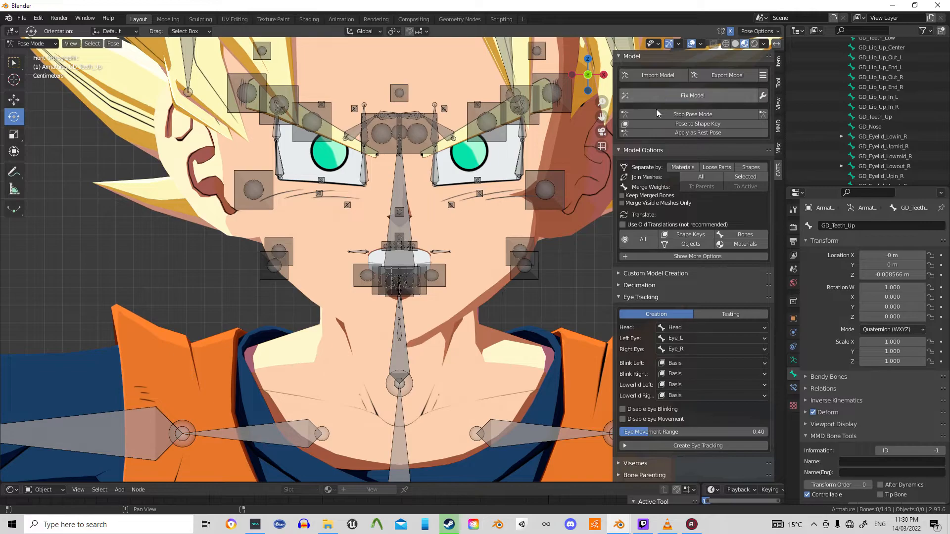
pyautogui.scroll(6, 427, 266)
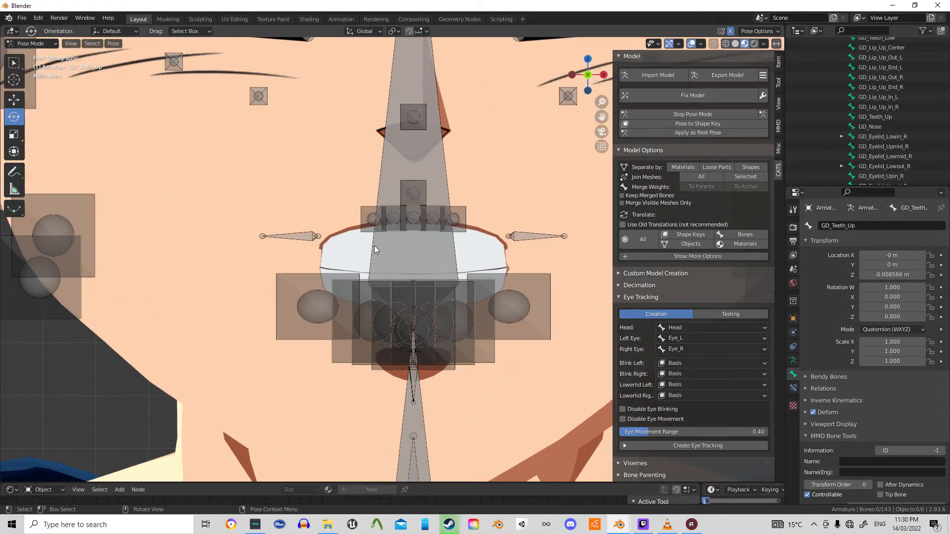
pyautogui.click(700, 123)
pyautogui.click(704, 143)
pyautogui.write('Ch')
pyautogui.press('Return')
pyautogui.scroll(-6, 344, 208)
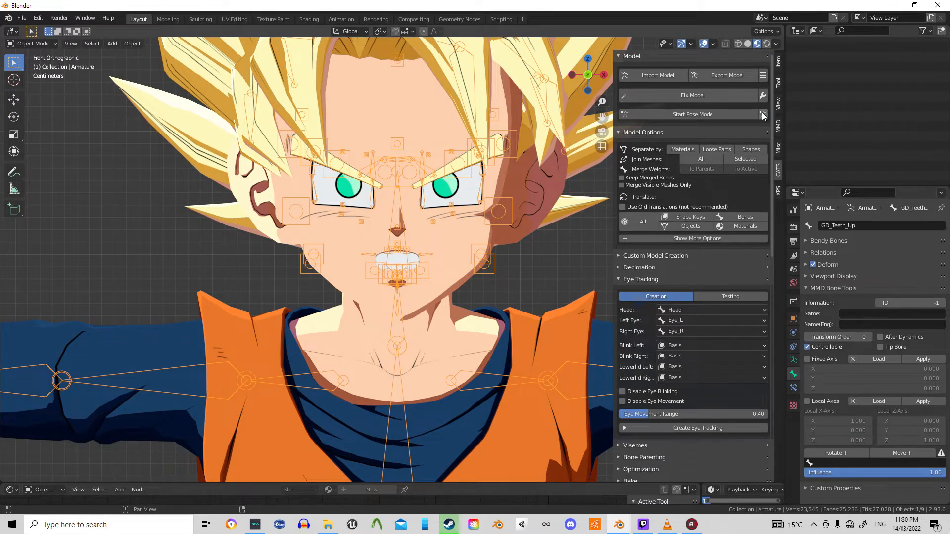
# Reset the armature to its rest pose and start CATS pose mode again, framed on the face
pyautogui.click(741, 114)
pyautogui.click(741, 114)
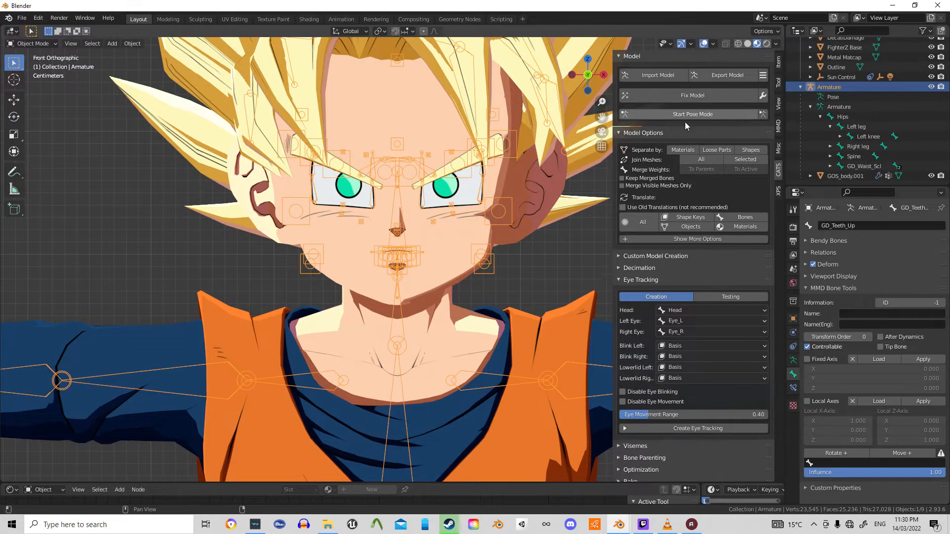
pyautogui.scroll(3, 373, 233)
pyautogui.keyDown('shift'); pyautogui.moveTo(479, 191); pyautogui.dragTo(408, 258, button='middle'); pyautogui.keyUp('shift')
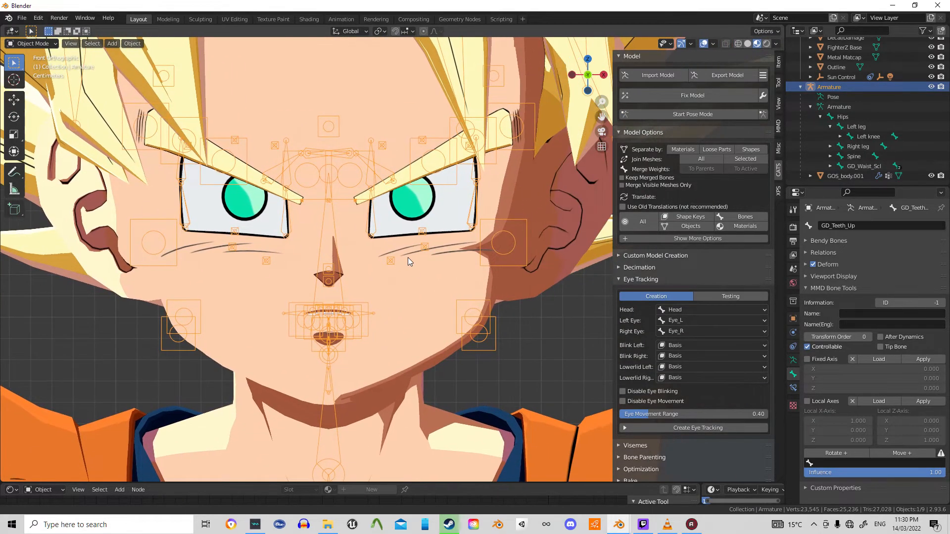
pyautogui.scroll(1, 408, 257)
pyautogui.click(679, 115)
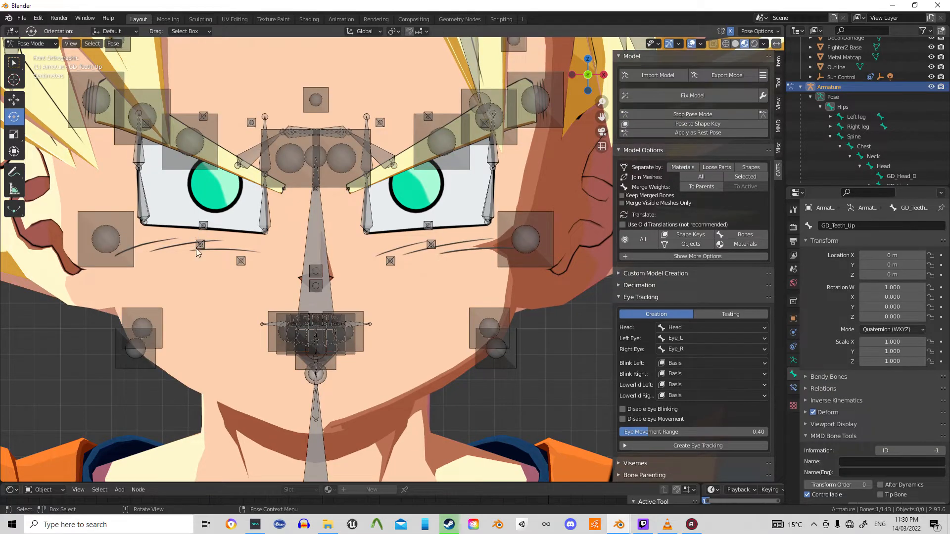
# Lower the outer upper eyelid bone GD_Eyelid_Upout_R about 0.038 m along Z with mirroring on, and deselect it
pyautogui.scroll(2, 380, 177)
pyautogui.keyDown('shift'); pyautogui.moveTo(380, 177); pyautogui.dragTo(400, 233, button='middle'); pyautogui.keyUp('shift')
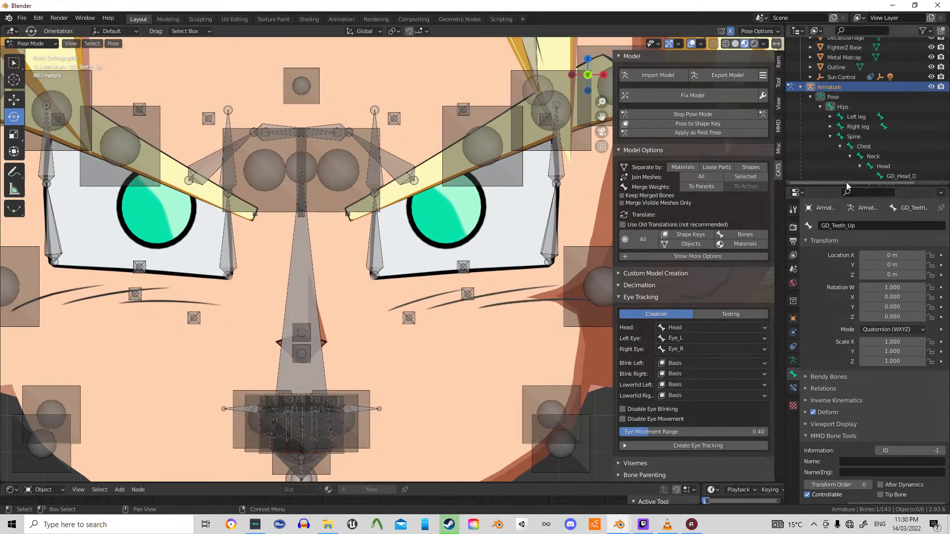
pyautogui.moveTo(851, 182); pyautogui.dragTo(865, 186)
pyautogui.scroll(-10, 885, 132)
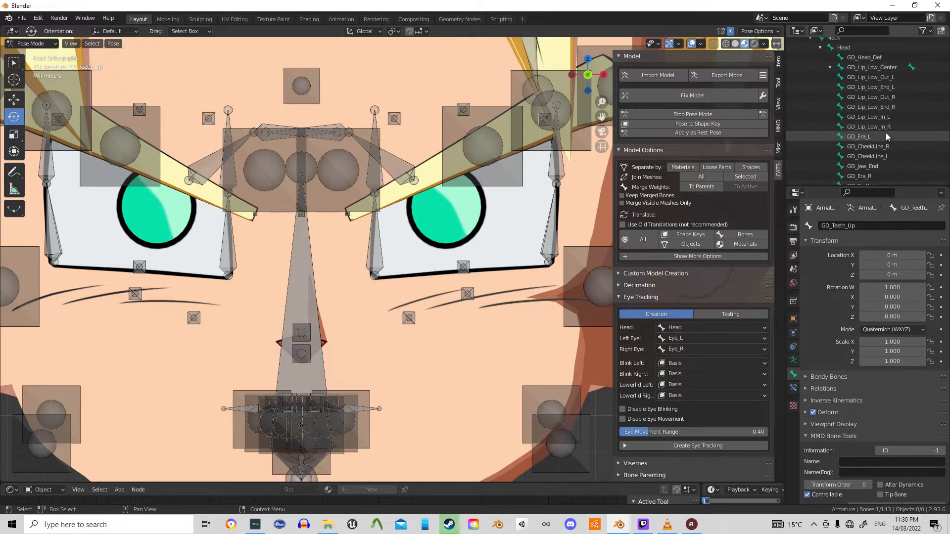
pyautogui.scroll(-5, 886, 133)
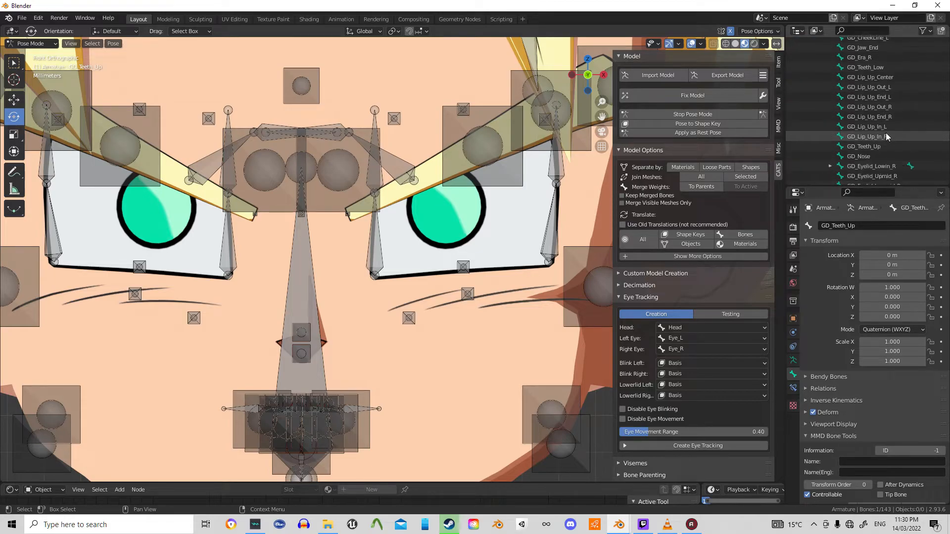
pyautogui.scroll(-2, 886, 132)
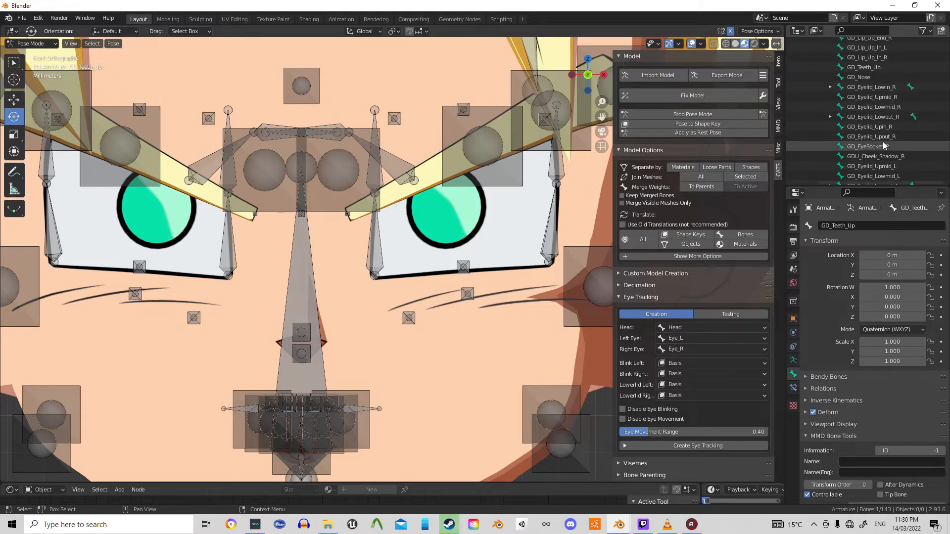
pyautogui.click(867, 138)
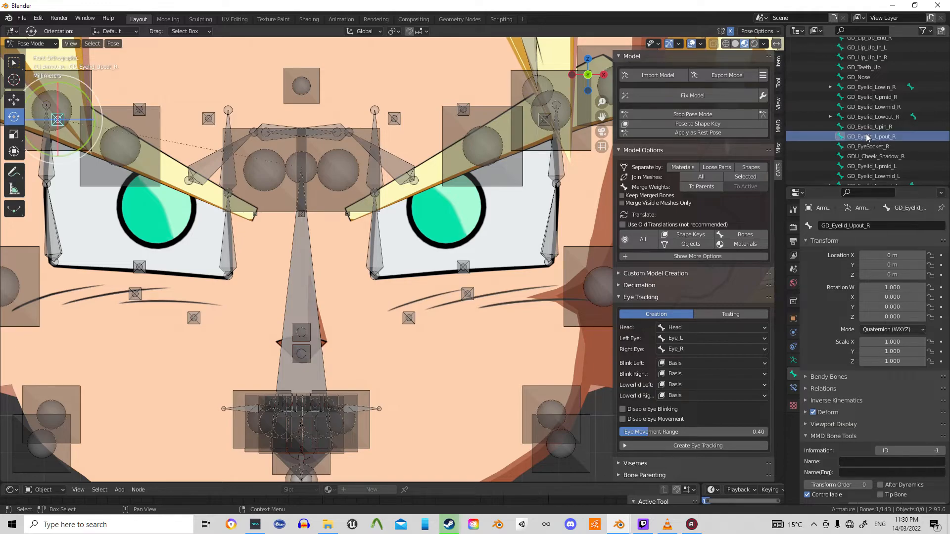
pyautogui.keyDown('shift'); pyautogui.moveTo(168, 196); pyautogui.dragTo(291, 210, button='middle'); pyautogui.keyUp('shift')
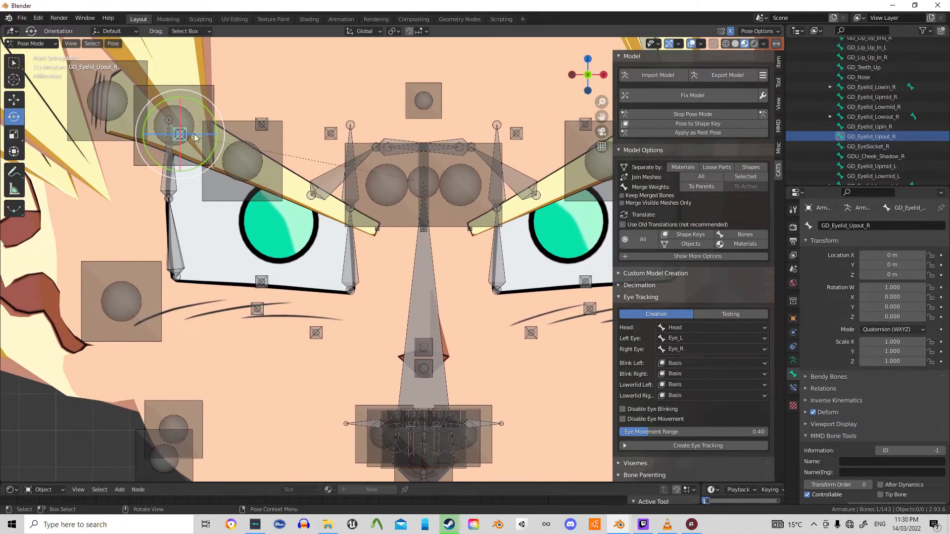
pyautogui.keyDown('shift'); pyautogui.moveTo(436, 128); pyautogui.dragTo(274, 139, button='middle'); pyautogui.keyUp('shift')
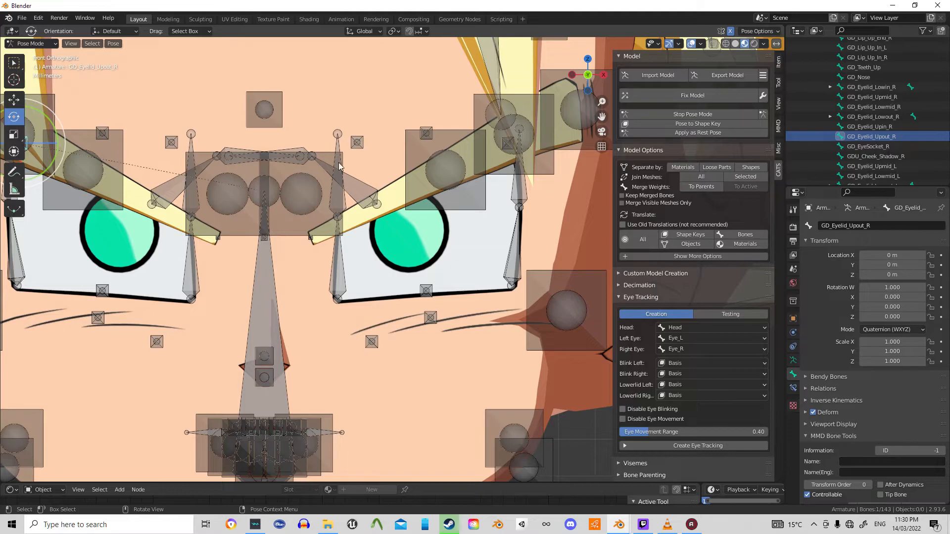
pyautogui.keyDown('shift'); pyautogui.moveTo(287, 183); pyautogui.dragTo(348, 182, button='middle'); pyautogui.keyUp('shift')
pyautogui.press('g')
pyautogui.press('z')
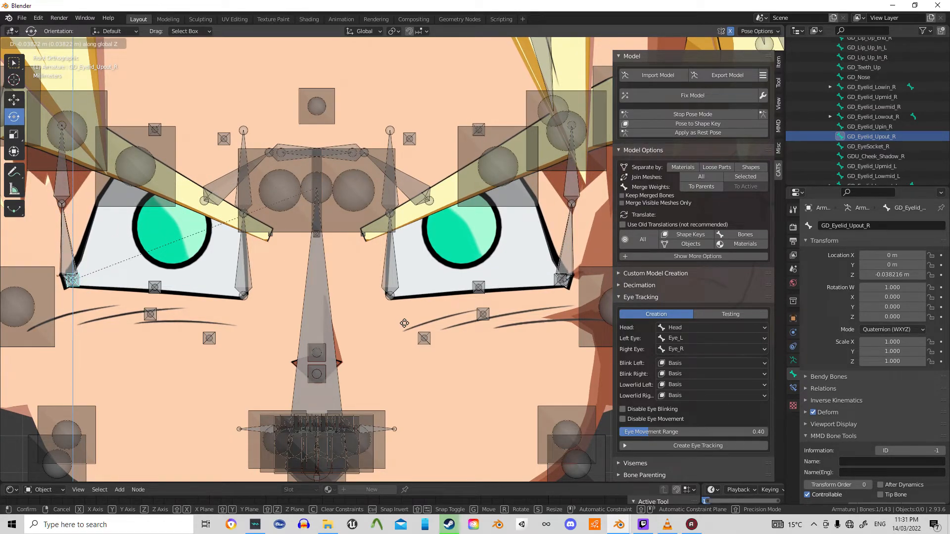
pyautogui.click(404, 323)
pyautogui.hotkey('alt', 'a')
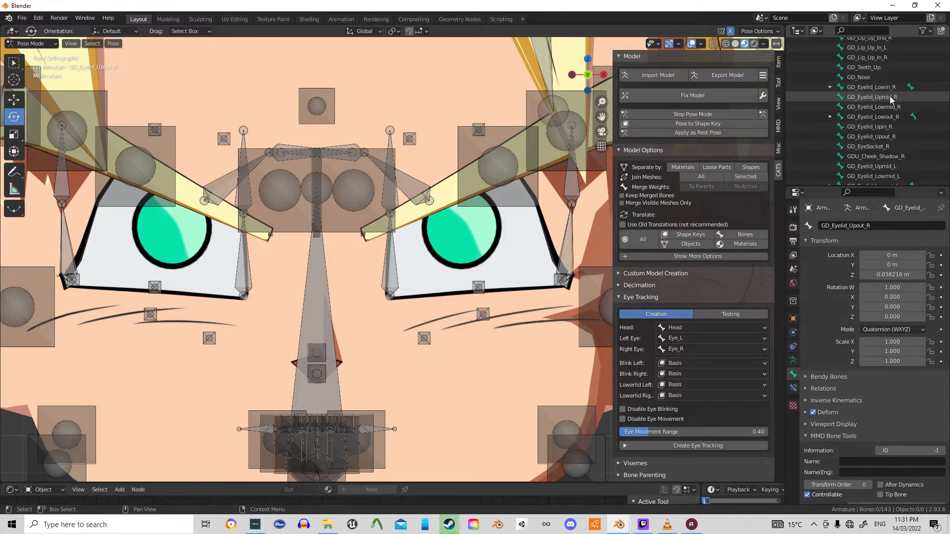
# Lower the middle upper eyelid bone GD_Eyelid_Upmid_R about 0.044 m along Z onto the lower lid, and deselect it
pyautogui.click(870, 97)
pyautogui.press('g')
pyautogui.press('z')
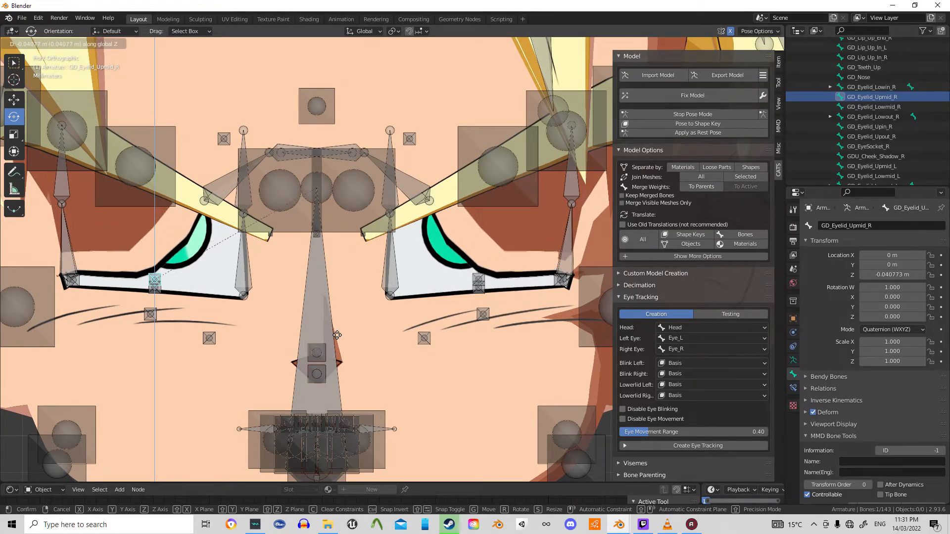
pyautogui.click(345, 348)
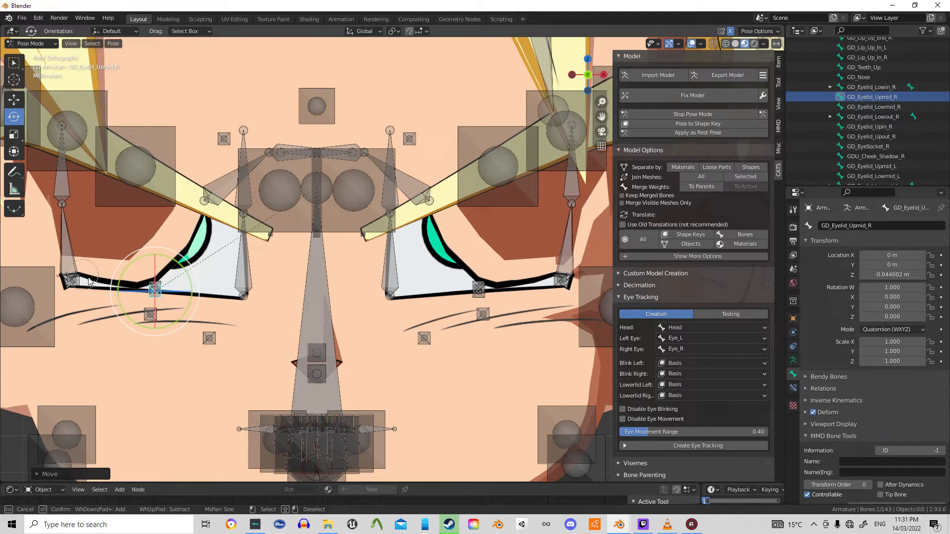
pyautogui.hotkey('alt', 'a')
# Lower the inner upper eyelid bone GD_Eyelid_Upin_R about 0.044 m along Z, shift it about 0.002 m along X, and deselect it
pyautogui.click(869, 127)
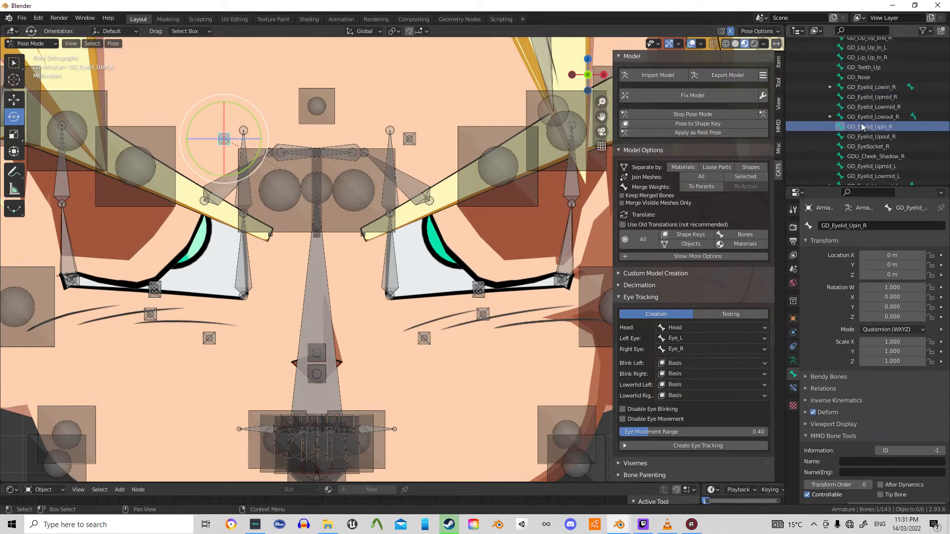
pyautogui.press('g')
pyautogui.press('z')
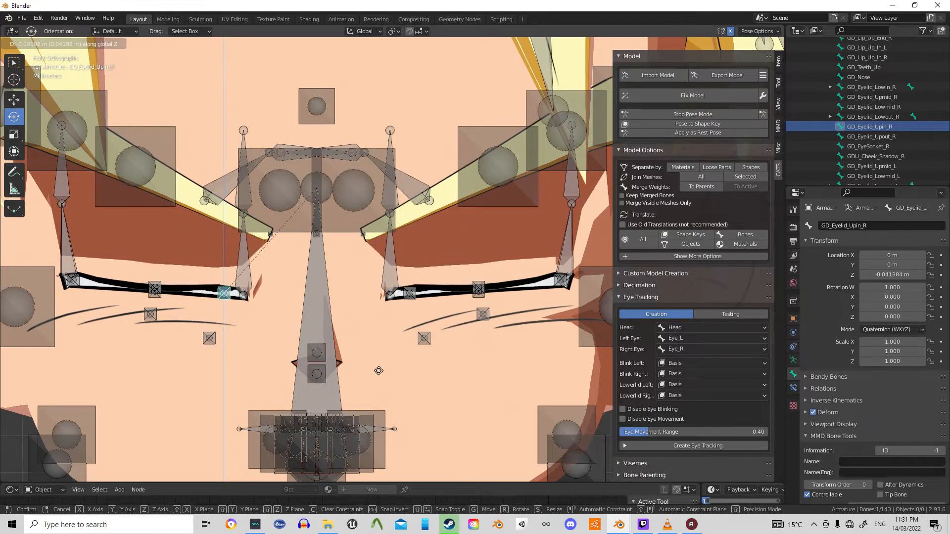
pyautogui.click(394, 381)
pyautogui.press('g')
pyautogui.press('x')
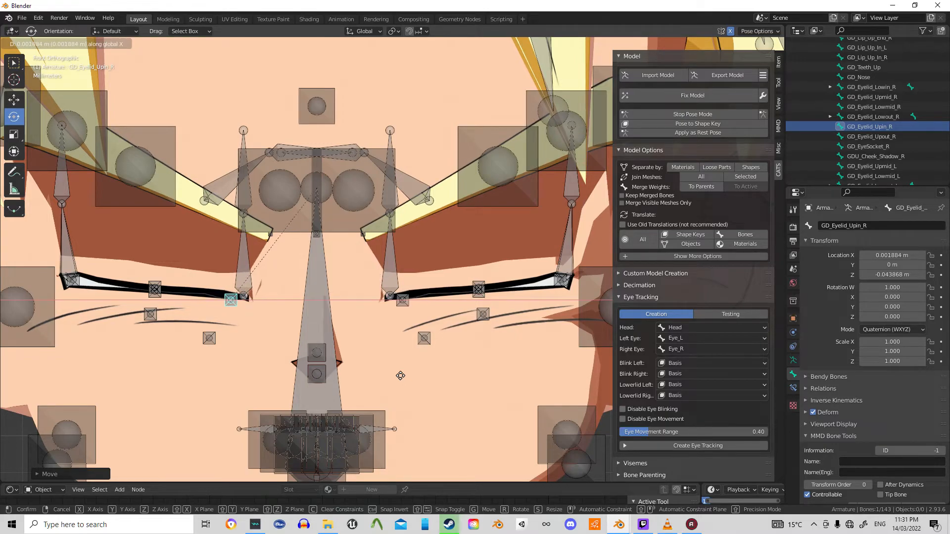
pyautogui.click(400, 376)
pyautogui.click(242, 305)
# Lower the outer upper eyelid bone GD_Eyelid_Upout_R a further 0.0027 m or so along Z to close the remaining gap, and deselect it
pyautogui.keyDown('shift'); pyautogui.moveTo(242, 305); pyautogui.dragTo(345, 324, button='middle'); pyautogui.keyUp('shift')
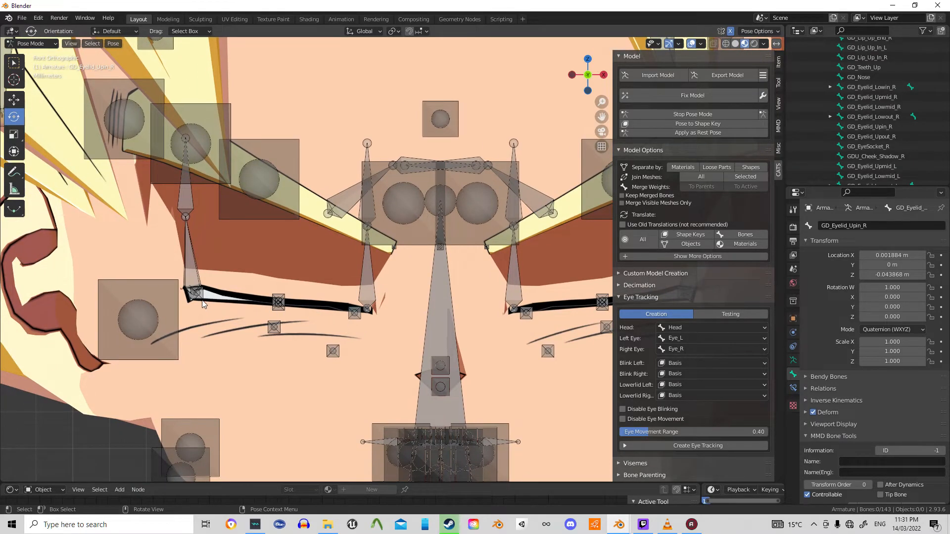
pyautogui.click(867, 138)
pyautogui.press('g')
pyautogui.press('z')
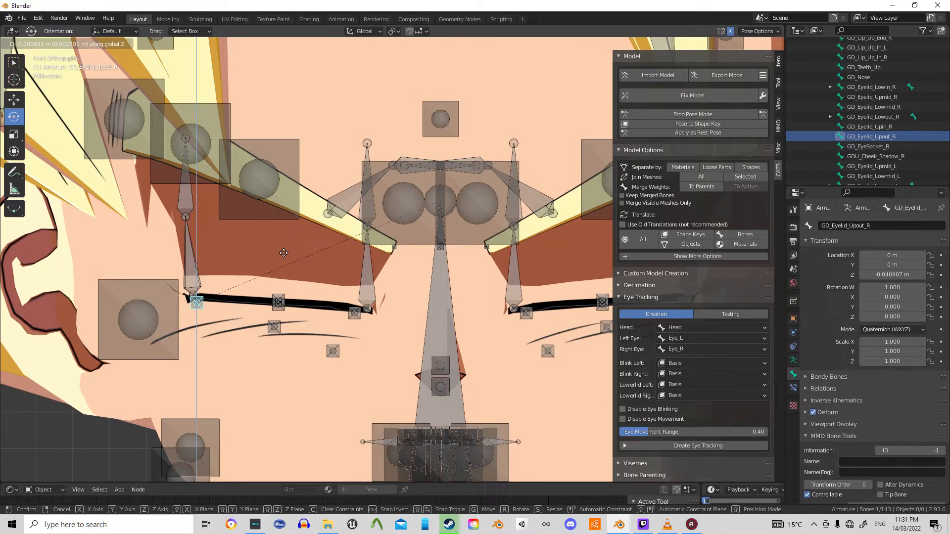
pyautogui.click(284, 253)
pyautogui.click(193, 313)
# Save the closed-eyelid pose as a shape key named Blink with CATS and stop pose mode
pyautogui.moveTo(353, 286); pyautogui.dragTo(447, 227, button='middle')
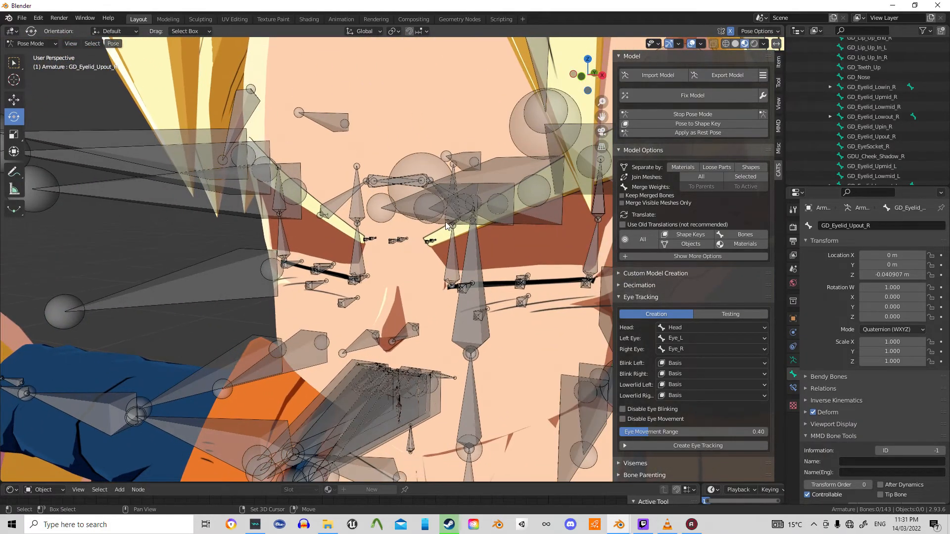
pyautogui.click(720, 124)
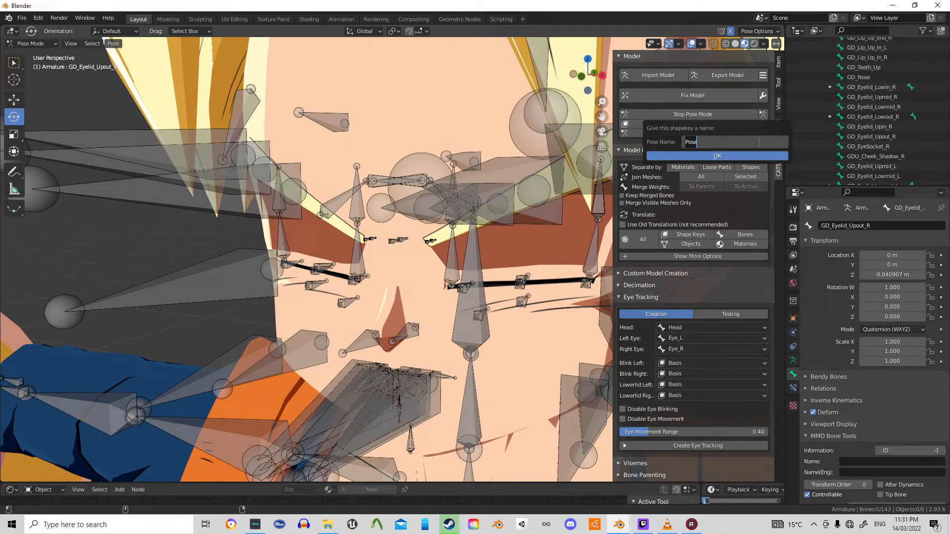
pyautogui.write('Blink')
pyautogui.press('Return')
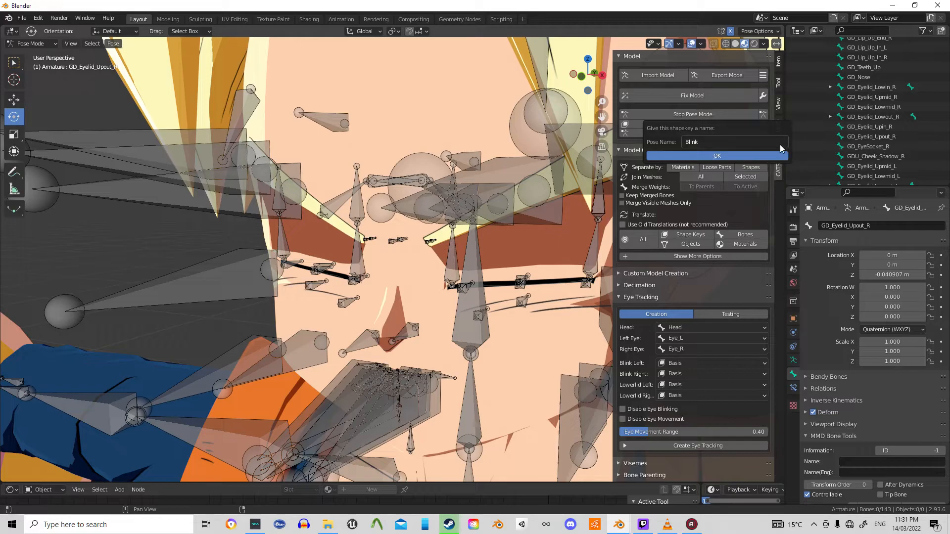
pyautogui.click(768, 153)
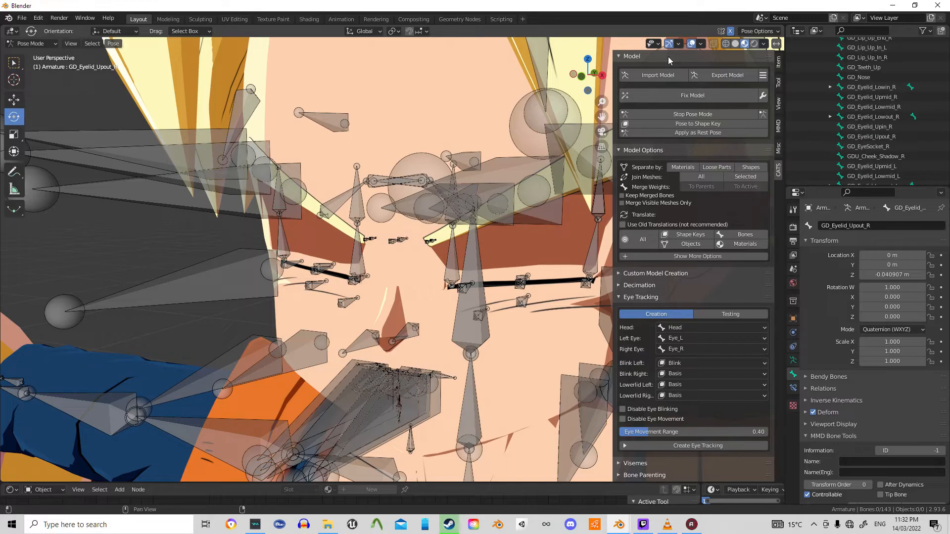
pyautogui.click(702, 112)
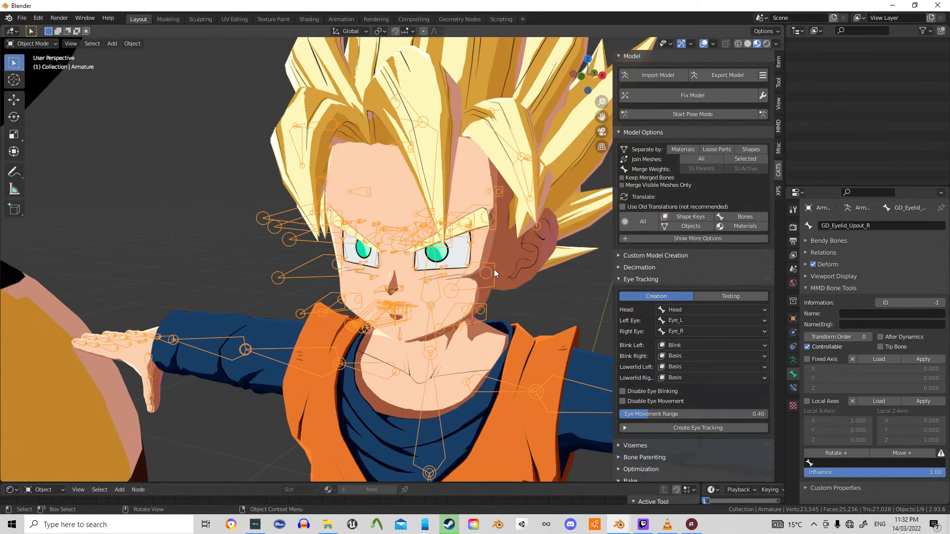
# Run CATS eye tracking creation with the Head, Eye_L and Eye_R bones and Blink as the left blink shape
pyautogui.scroll(-3, 494, 269)
pyautogui.moveTo(339, 222); pyautogui.dragTo(363, 231, button='middle')
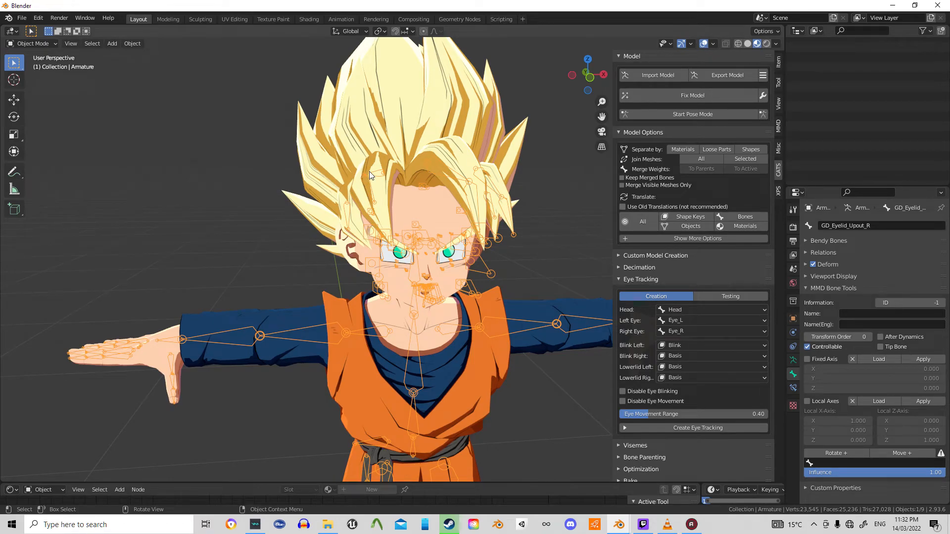
pyautogui.moveTo(373, 213); pyautogui.dragTo(346, 206, button='middle')
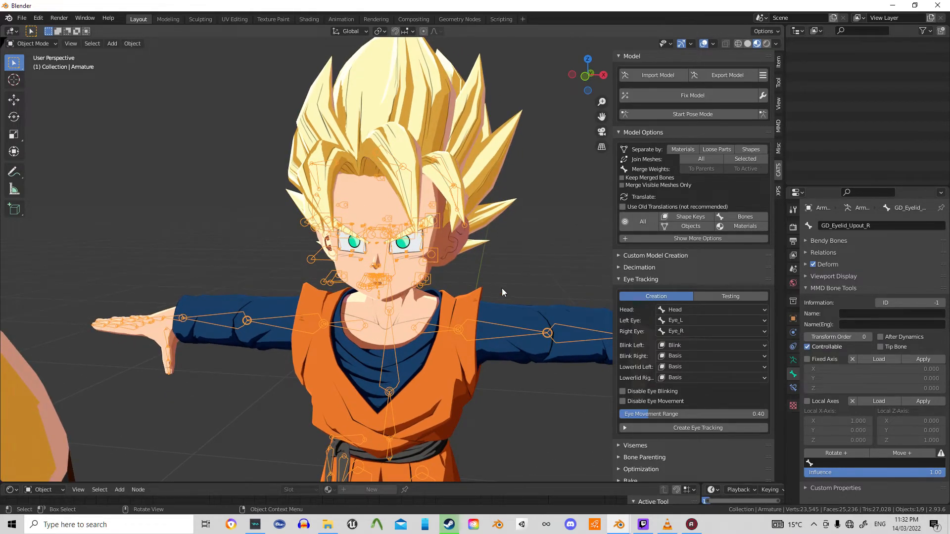
pyautogui.scroll(3, 502, 288)
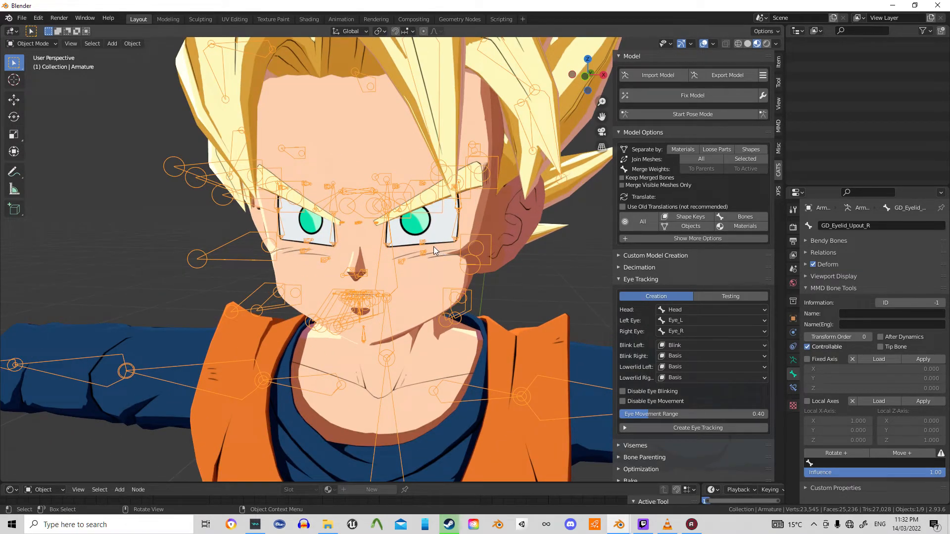
pyautogui.click(642, 277)
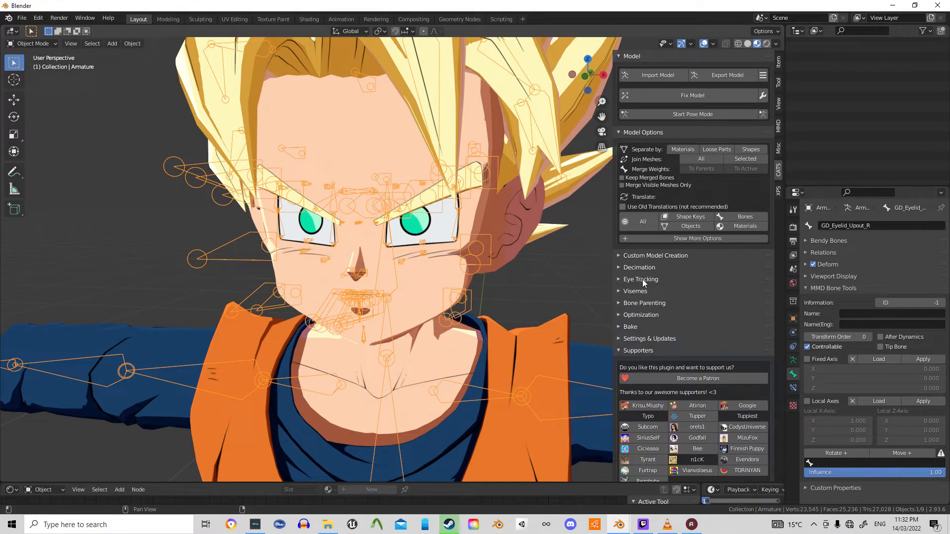
pyautogui.click(622, 282)
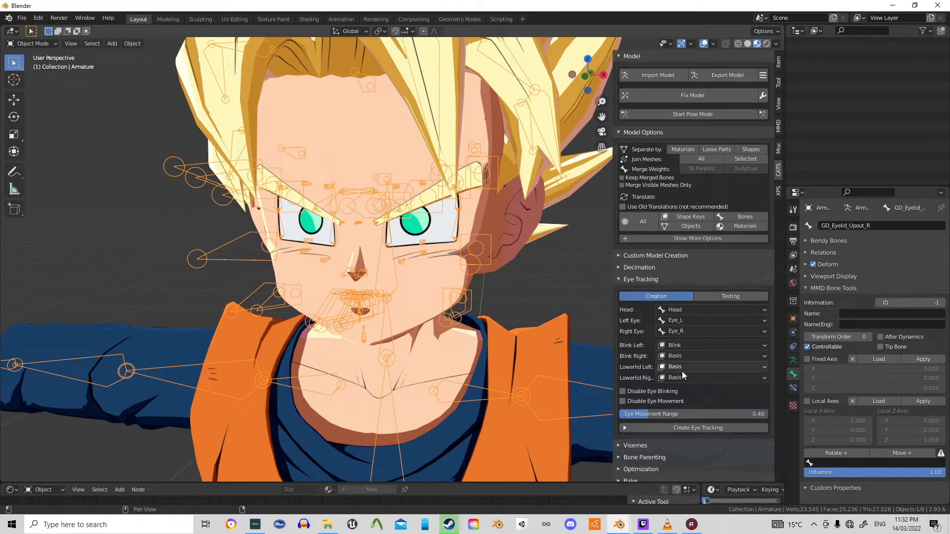
pyautogui.click(695, 428)
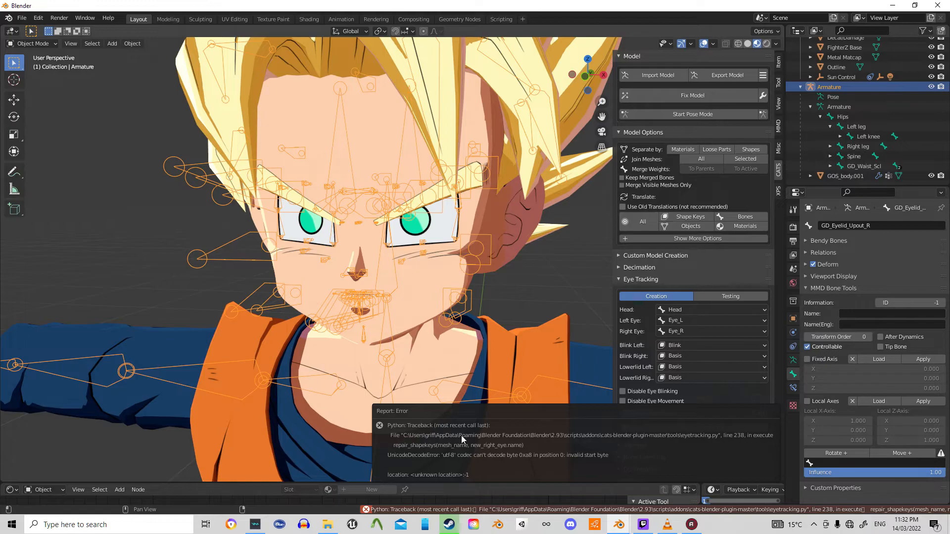
pyautogui.click(684, 344)
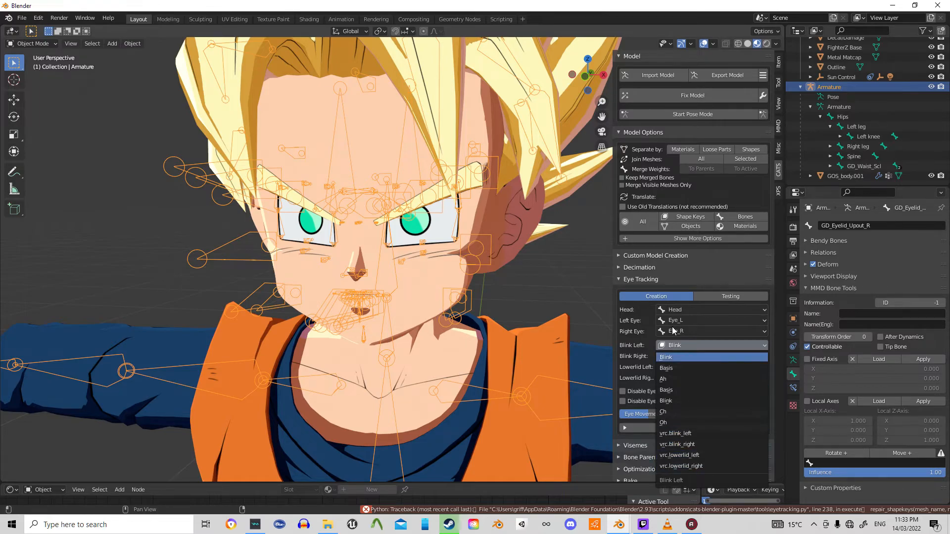
pyautogui.click(677, 346)
# Test the eye rotation and the blink in CATS eye testing, reset the shapes, and stop testing
pyautogui.click(724, 296)
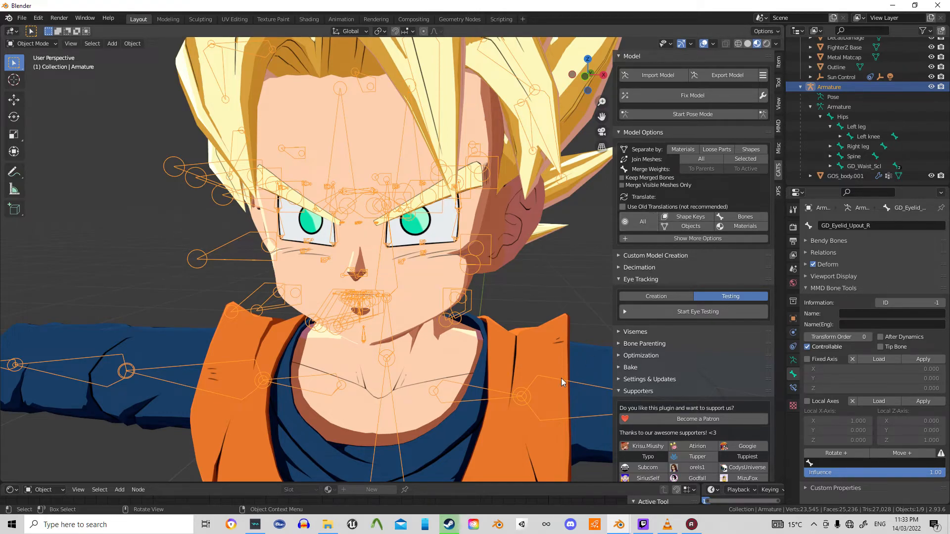
pyautogui.click(656, 310)
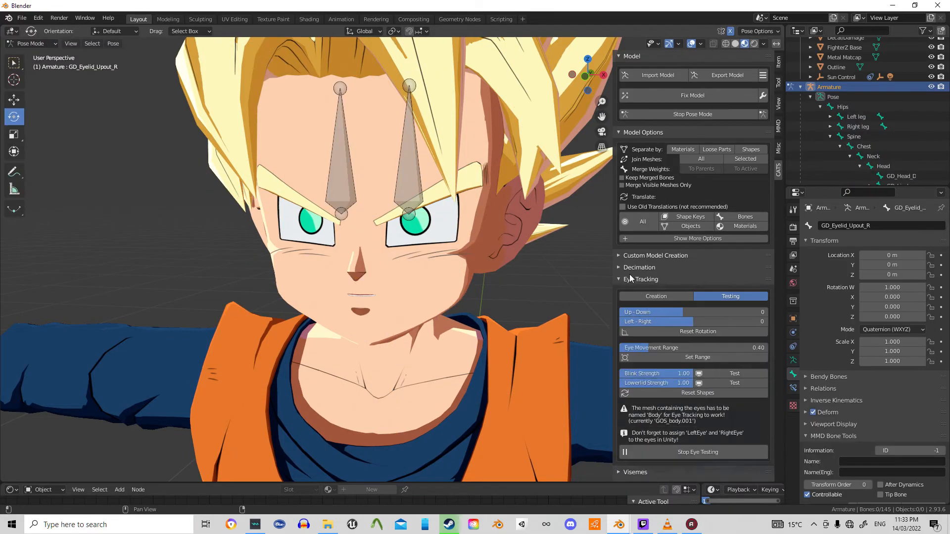
pyautogui.moveTo(683, 312); pyautogui.dragTo(744, 321)
pyautogui.rightClick(765, 321)
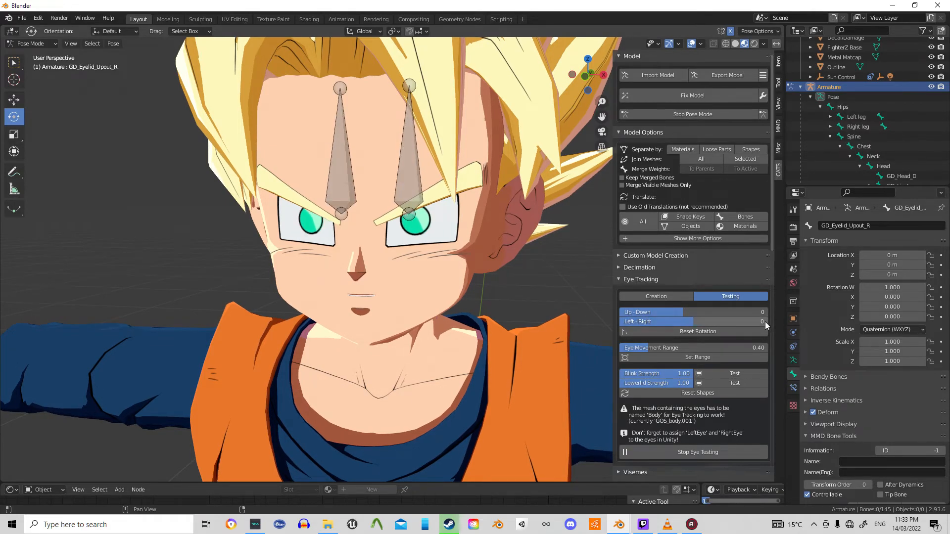
pyautogui.click(726, 372)
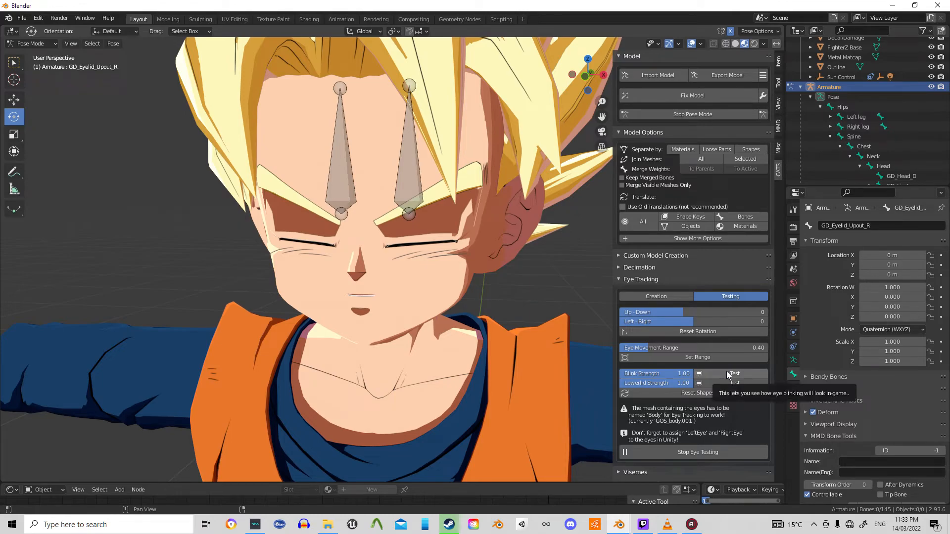
pyautogui.click(690, 395)
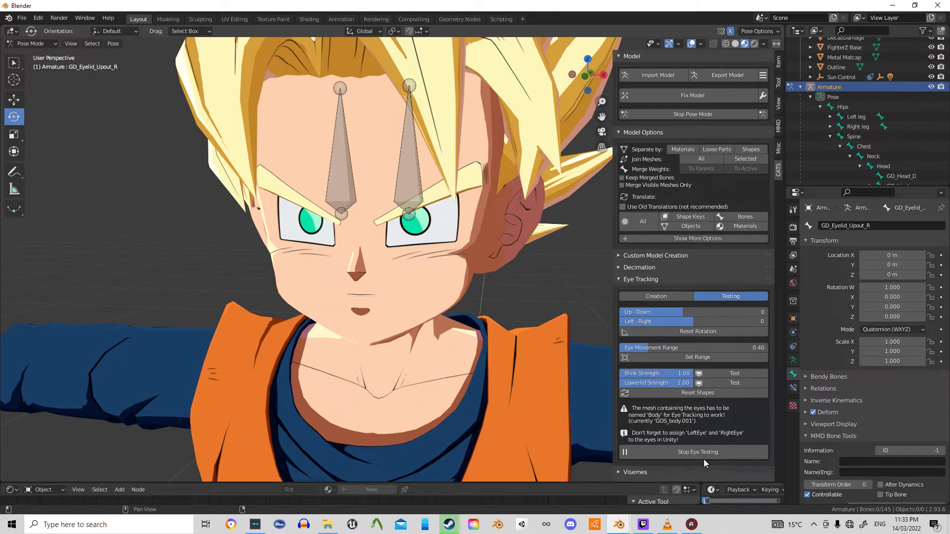
pyautogui.click(697, 452)
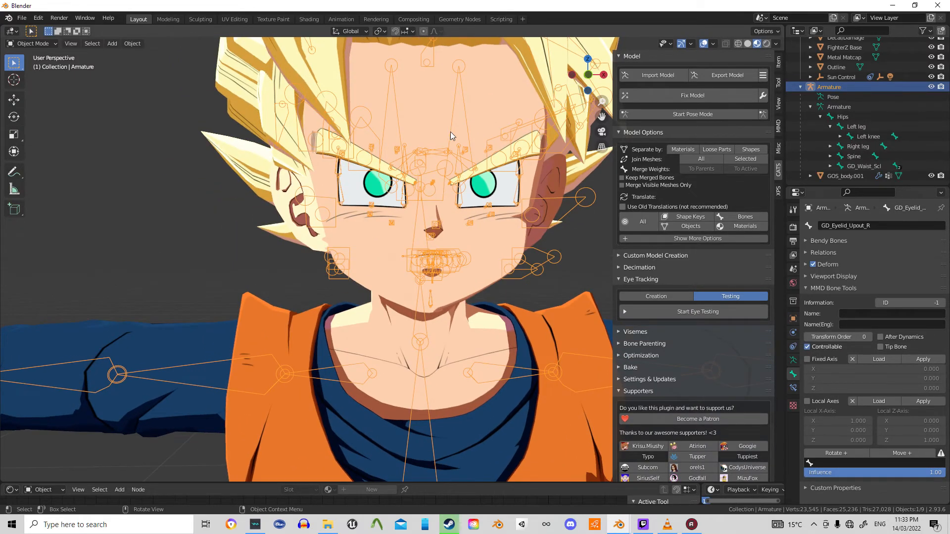
# Create the CATS visemes from the Ah, Oh and Ch shape keys with a mix intensity of 1.00
pyautogui.click(638, 279)
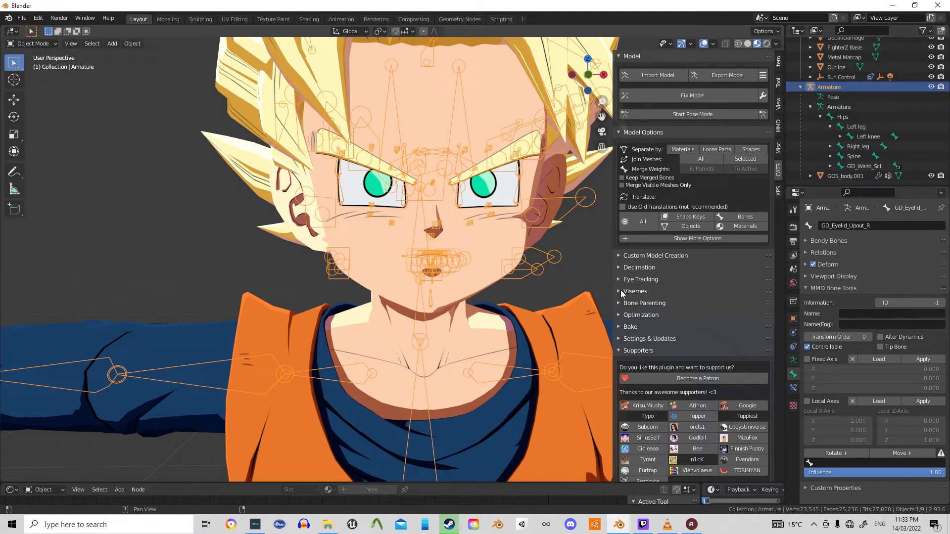
pyautogui.click(622, 294)
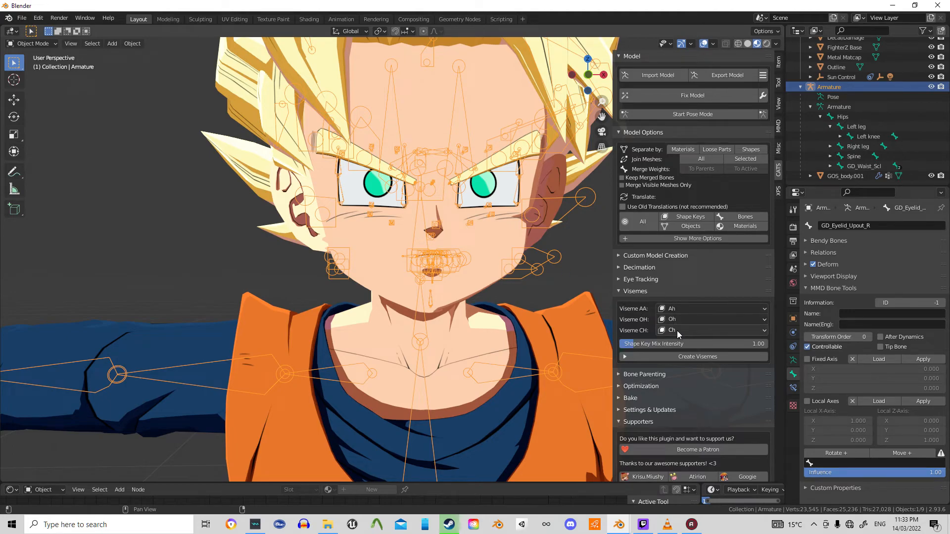
pyautogui.click(690, 357)
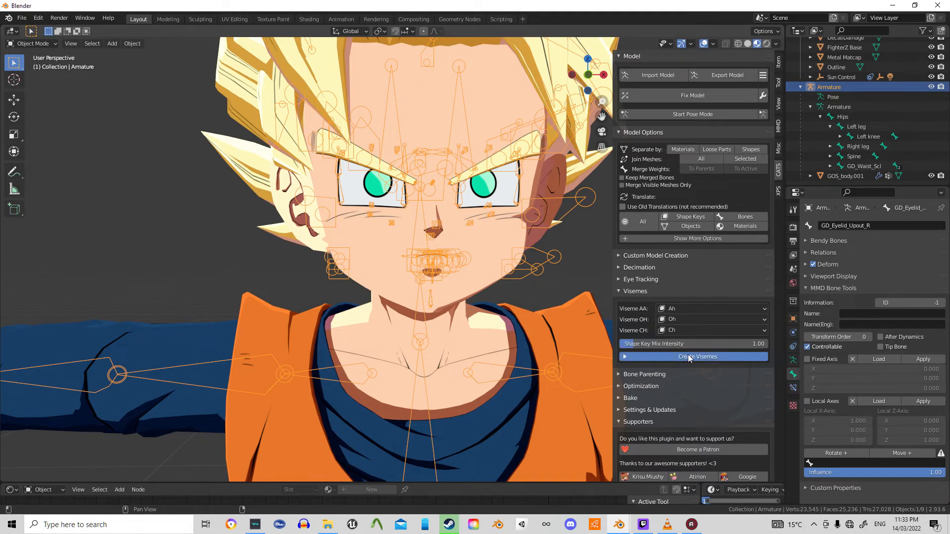
pyautogui.moveTo(444, 242); pyautogui.dragTo(435, 200, button='middle')
pyautogui.scroll(-5, 420, 242)
pyautogui.scroll(-4, 424, 238)
pyautogui.scroll(5, 427, 180)
pyautogui.scroll(4, 427, 180)
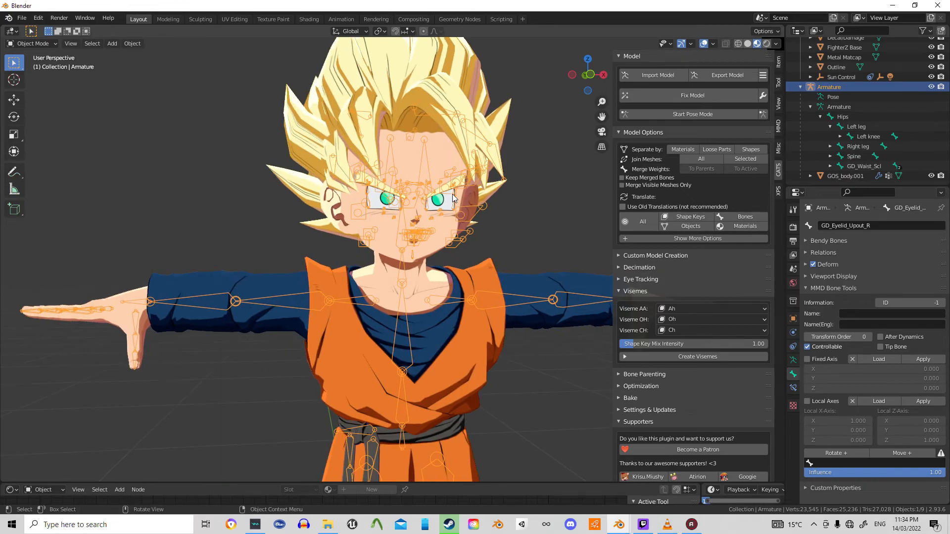
pyautogui.scroll(-3, 458, 163)
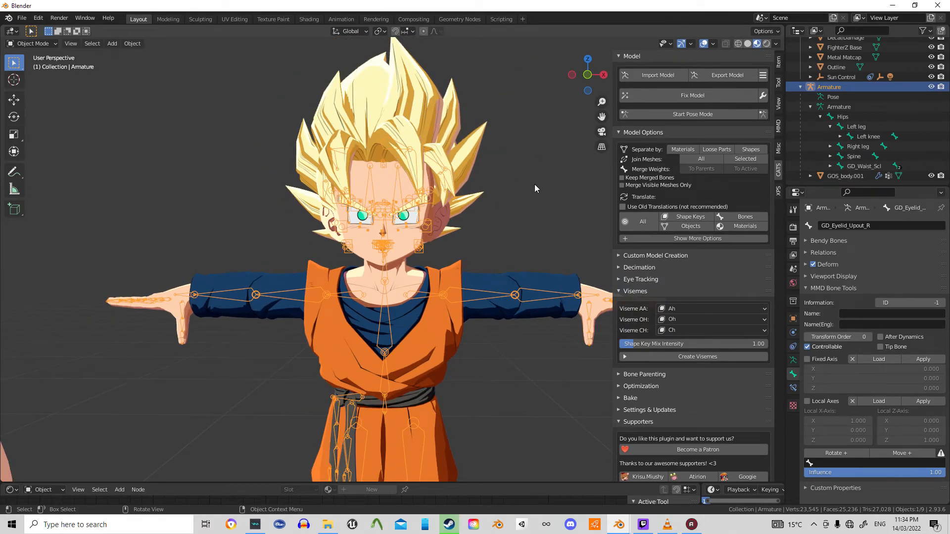
# Delete the four material spheres around the character: Outline, Decal/Damage, FighterZ Base and Metal Matcap
pyautogui.click(800, 87)
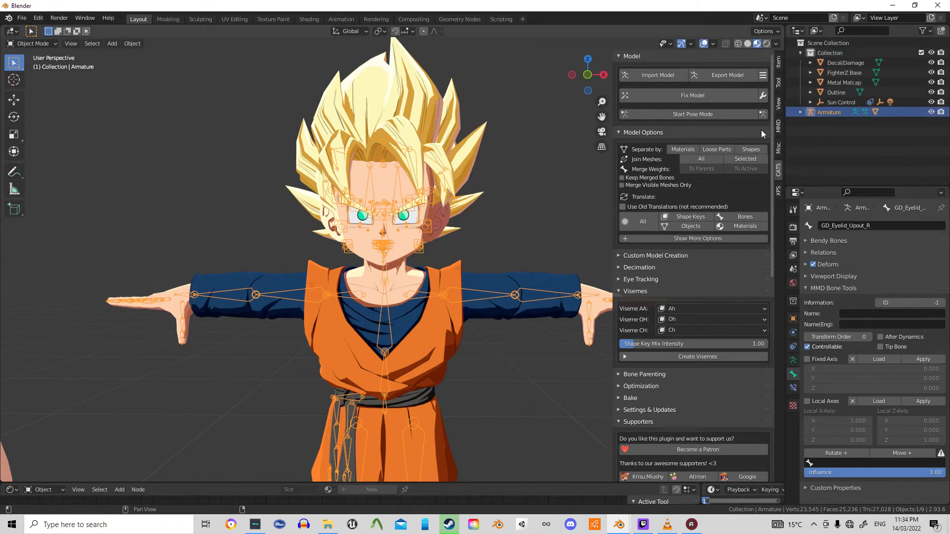
pyautogui.scroll(-8, 212, 172)
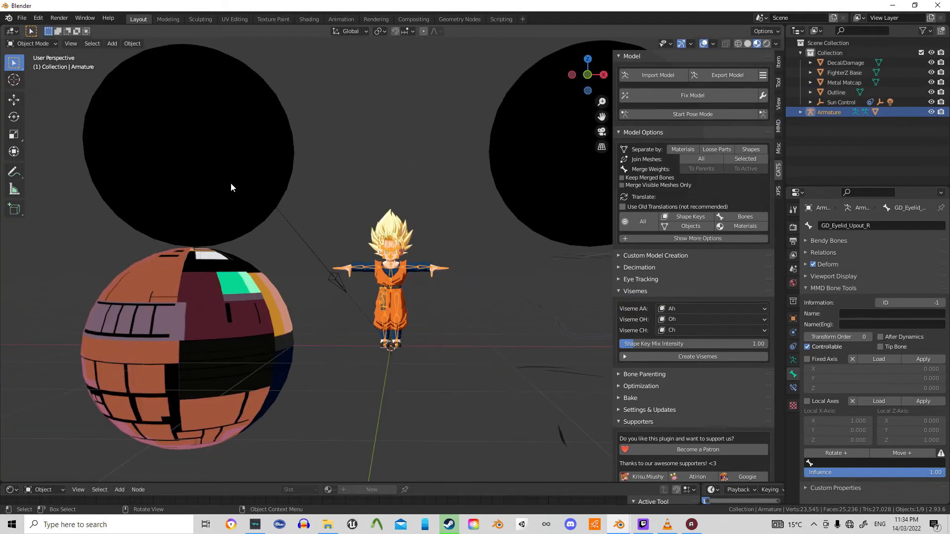
pyautogui.click(141, 169)
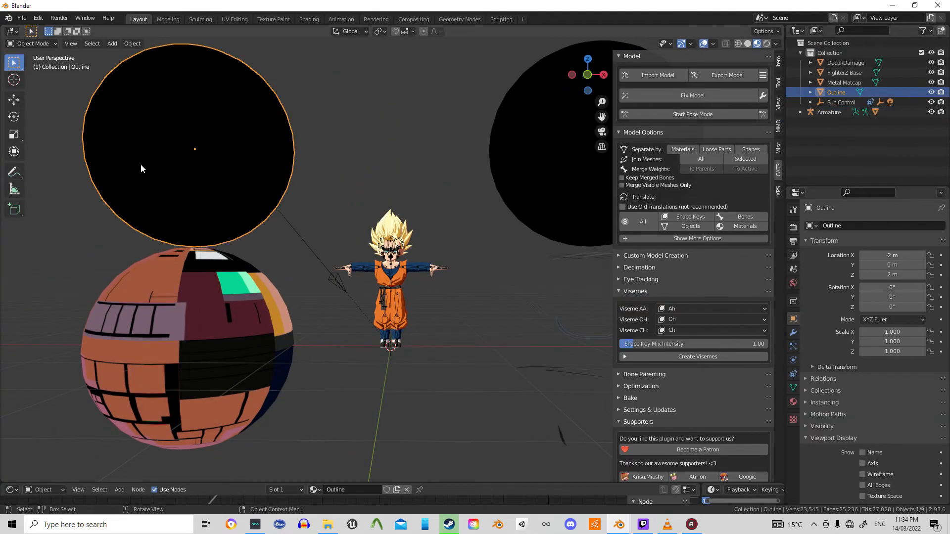
pyautogui.keyDown('shift'); pyautogui.click(120, 290); pyautogui.keyUp('shift')
pyautogui.keyDown('shift'); pyautogui.click(524, 344); pyautogui.keyUp('shift')
pyautogui.keyDown('shift'); pyautogui.click(526, 212); pyautogui.keyUp('shift')
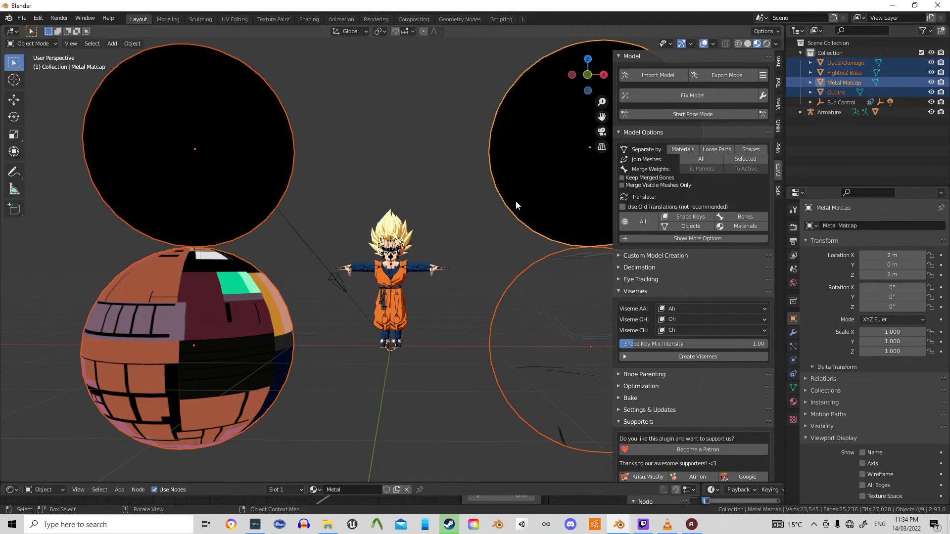
pyautogui.press('Delete')
# Delete the sun light above the character
pyautogui.scroll(5, 484, 237)
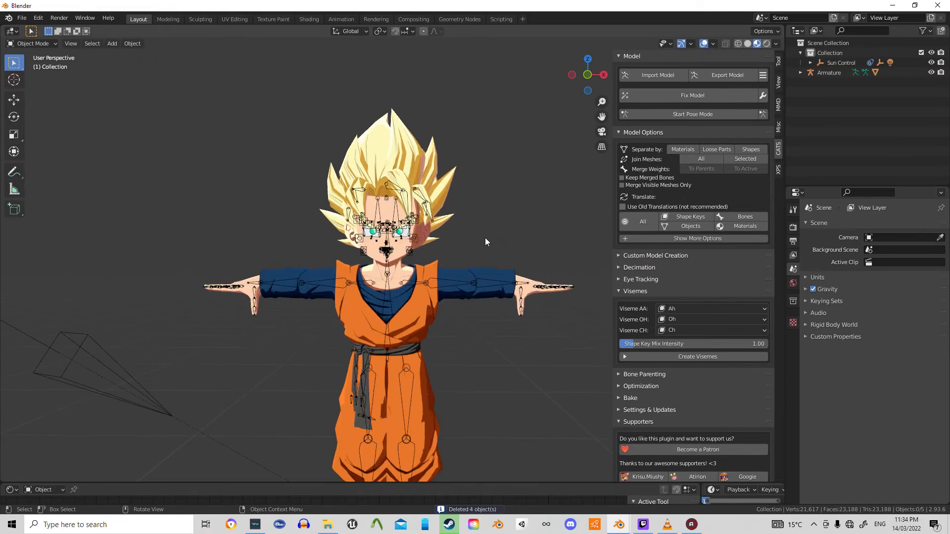
pyautogui.scroll(-5, 483, 237)
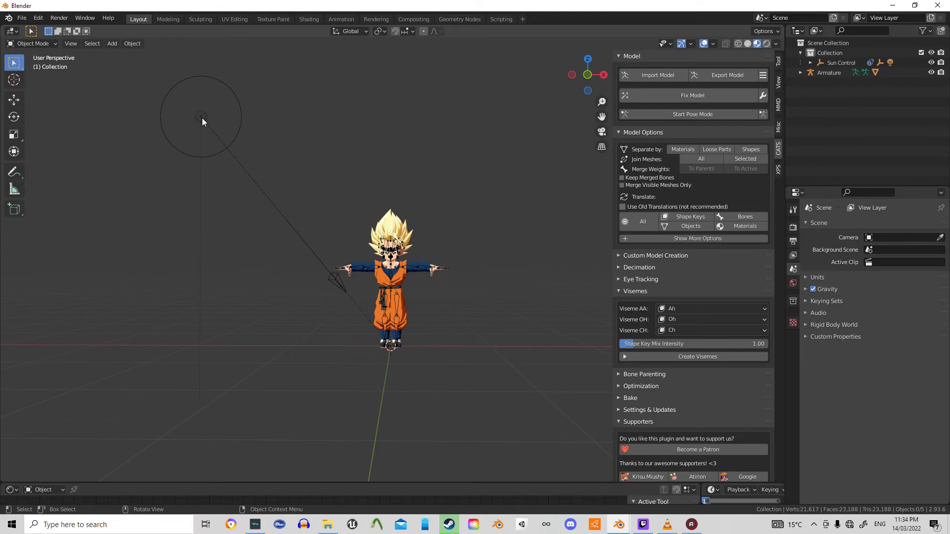
pyautogui.click(202, 119)
pyautogui.press('Delete')
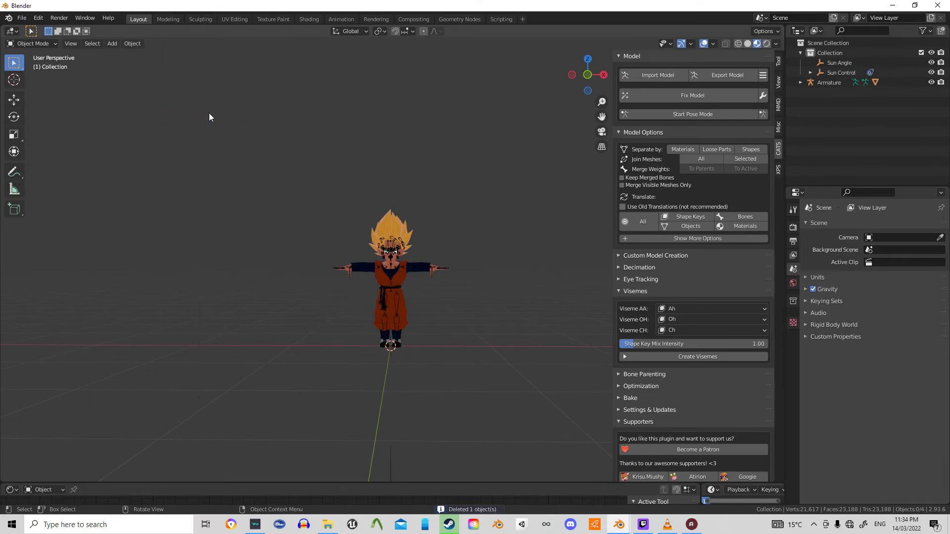
# Undo the deletion of the sun light and check the character's shading around the face and body
pyautogui.scroll(5, 395, 242)
pyautogui.scroll(2, 415, 239)
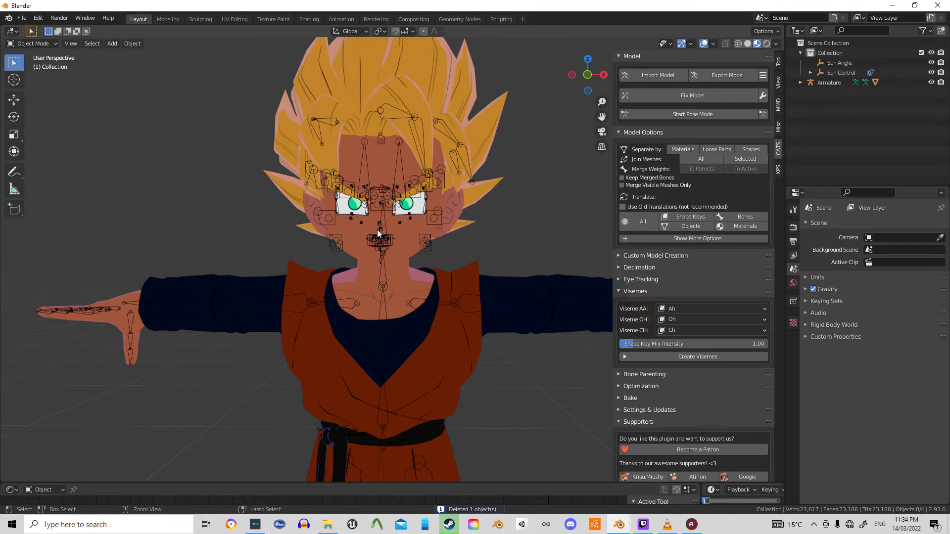
pyautogui.hotkey('ctrl', 'z')
pyautogui.scroll(-8, 378, 233)
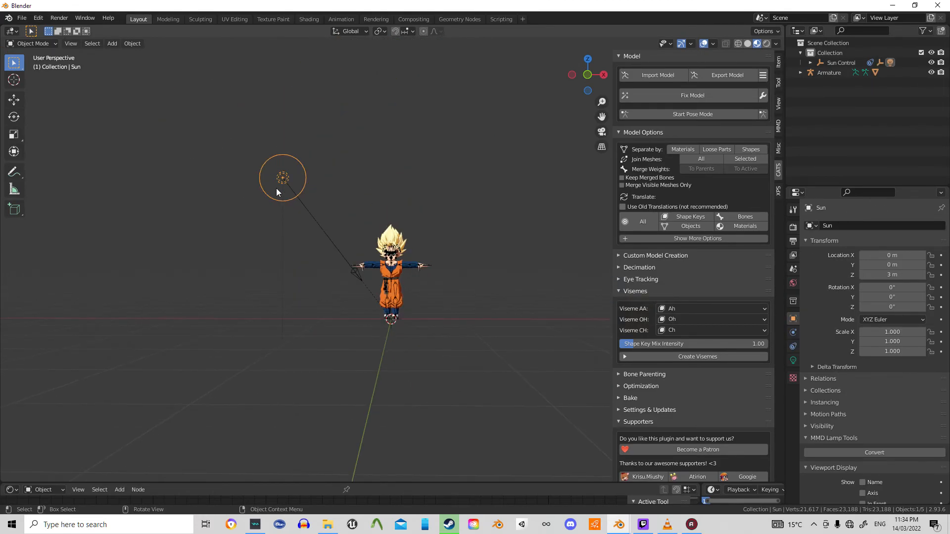
pyautogui.scroll(10, 290, 212)
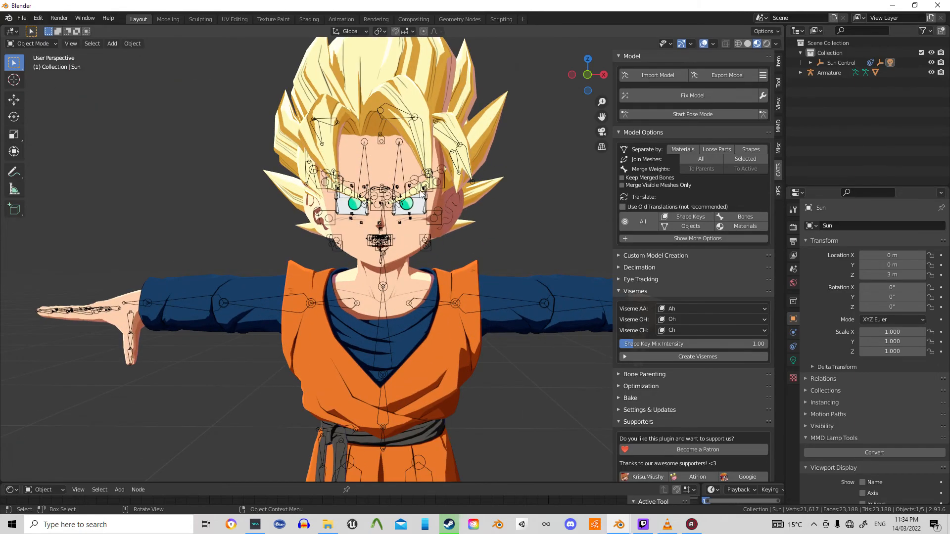
pyautogui.moveTo(302, 248); pyautogui.dragTo(459, 264, button='middle')
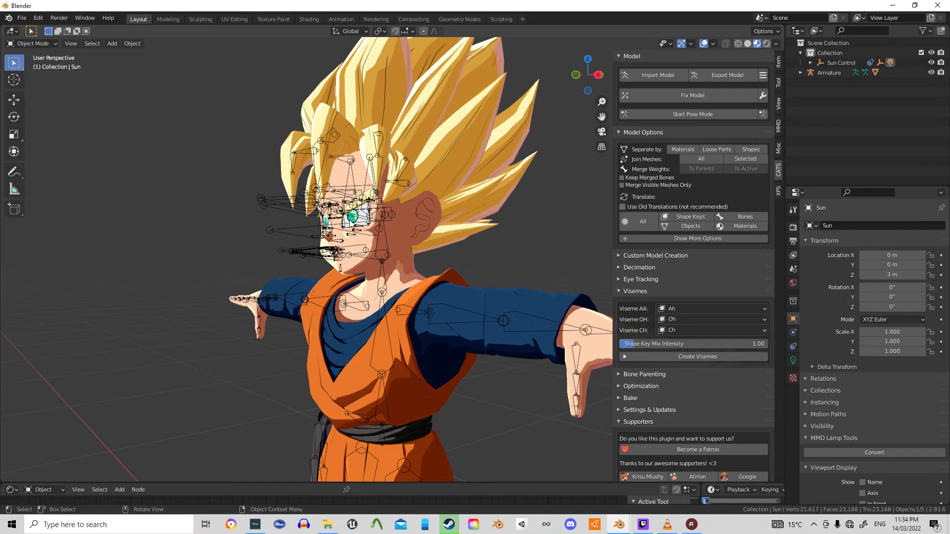
pyautogui.scroll(-5, 306, 266)
pyautogui.moveTo(306, 266); pyautogui.dragTo(340, 270, button='middle')
pyautogui.scroll(3, 339, 269)
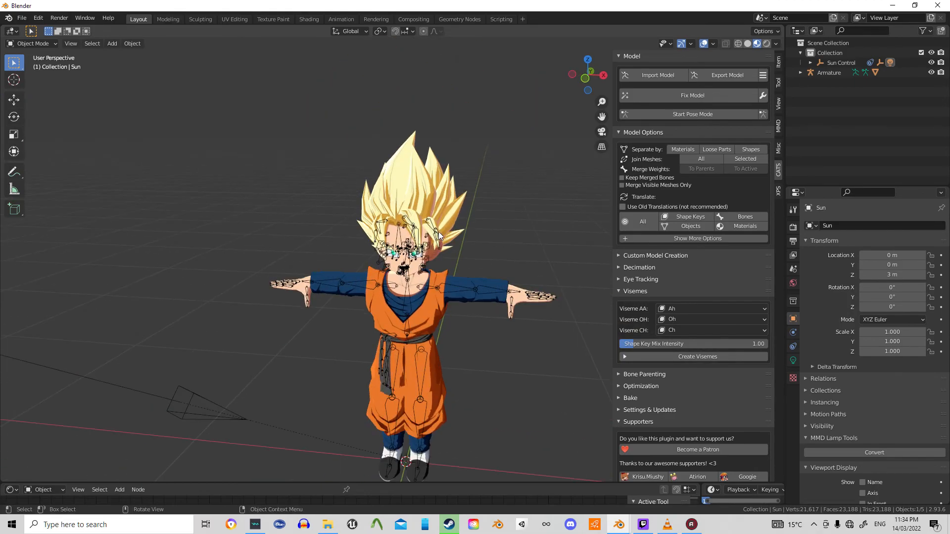
# Save the scene as Goten Super Saiyan.blend in the Fighterz Models Optimised Rigs folder
pyautogui.click(22, 18)
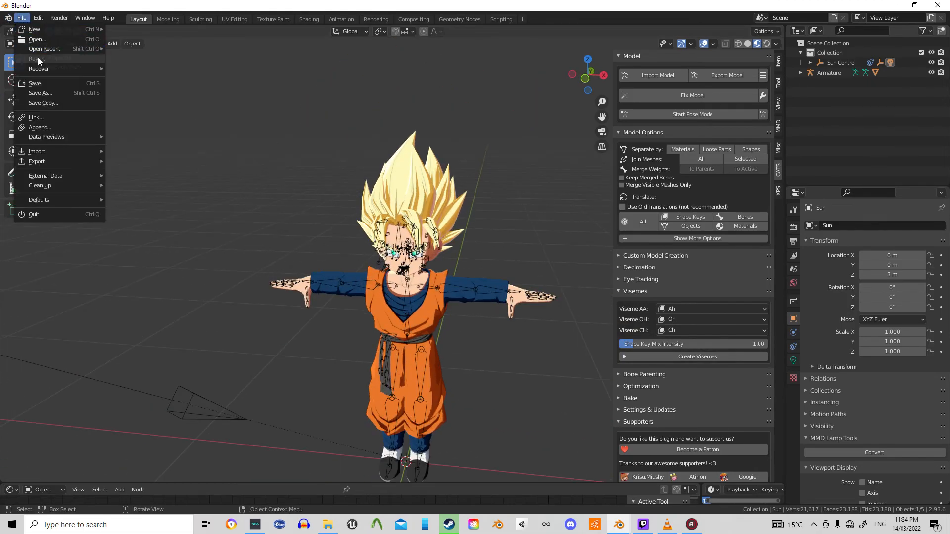
pyautogui.click(54, 93)
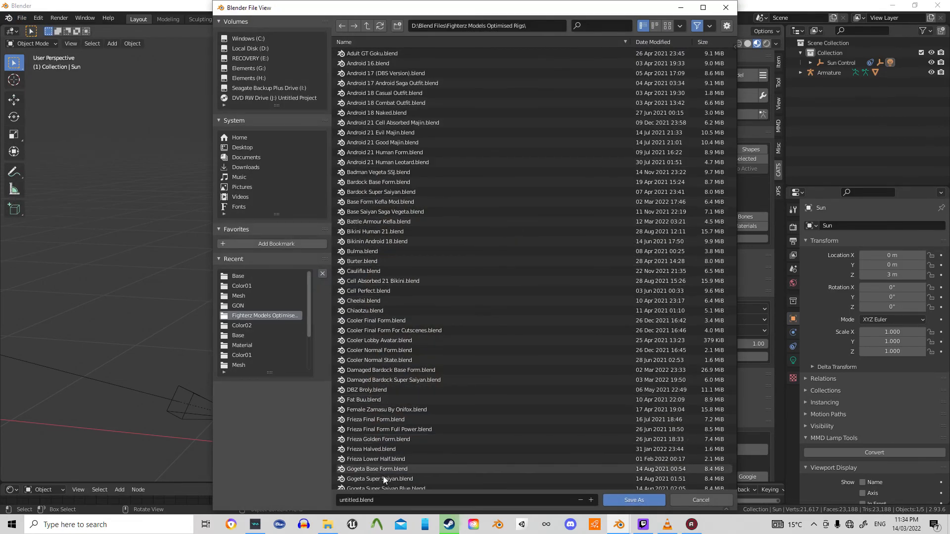
pyautogui.click(423, 500)
pyautogui.write('G')
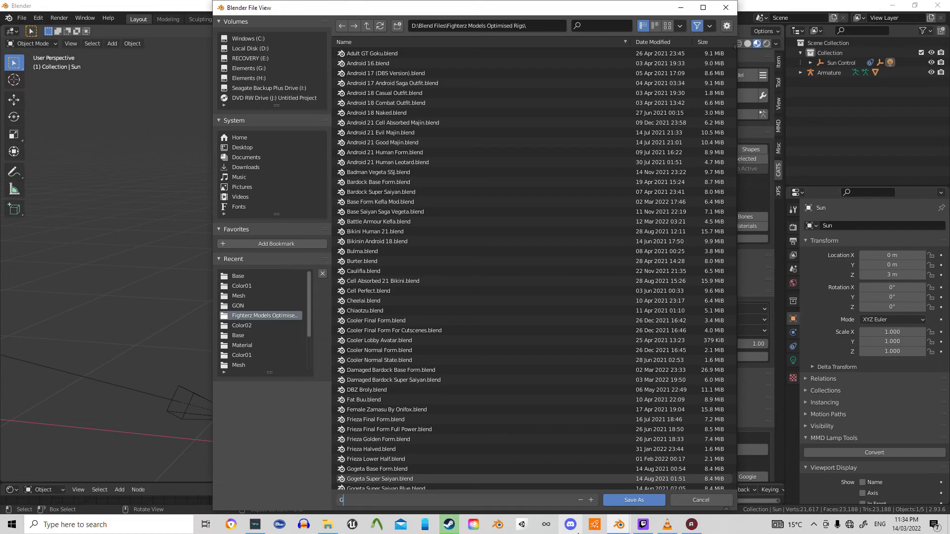
pyautogui.write('oten')
pyautogui.write(' Suy')
pyautogui.write('per Saiya')
pyautogui.write('n')
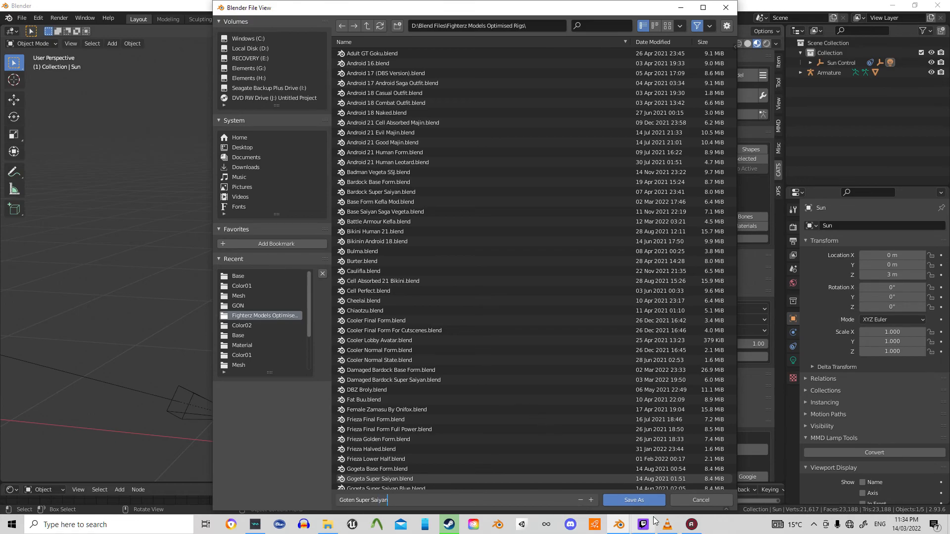
pyautogui.click(638, 504)
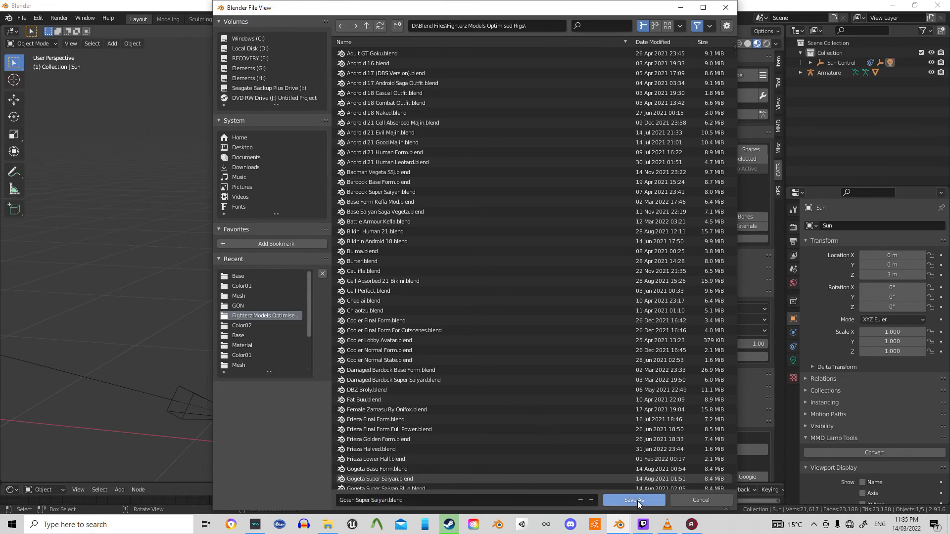
pyautogui.click(638, 502)
pyautogui.moveTo(344, 351); pyautogui.dragTo(369, 326, button='middle')
pyautogui.scroll(5, 298, 330)
pyautogui.scroll(5, 337, 332)
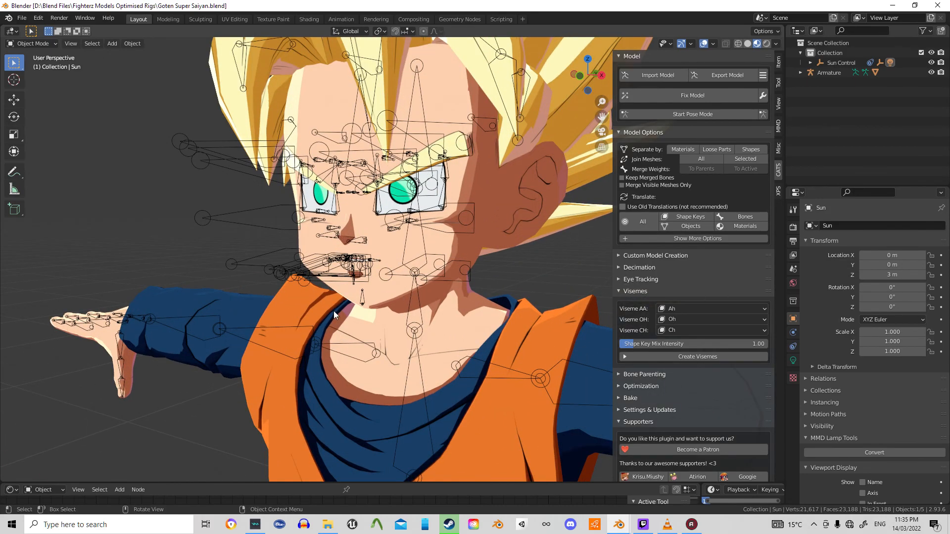